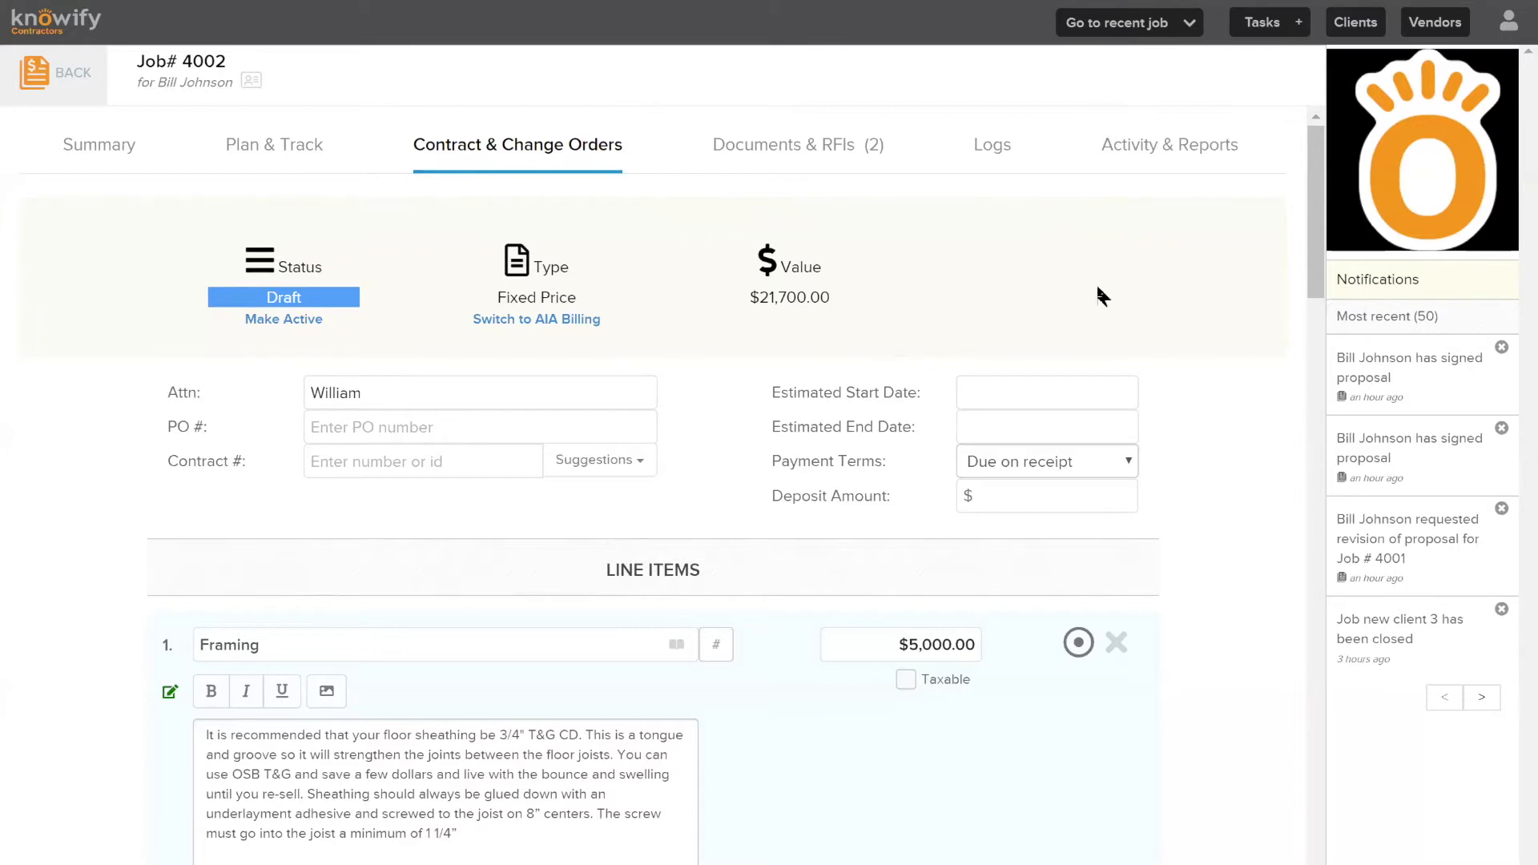
- Review the draft contract of Job# 4002 from its line items through the additional options to the terms and conditions
scroll(1206, 289, "down", 2)
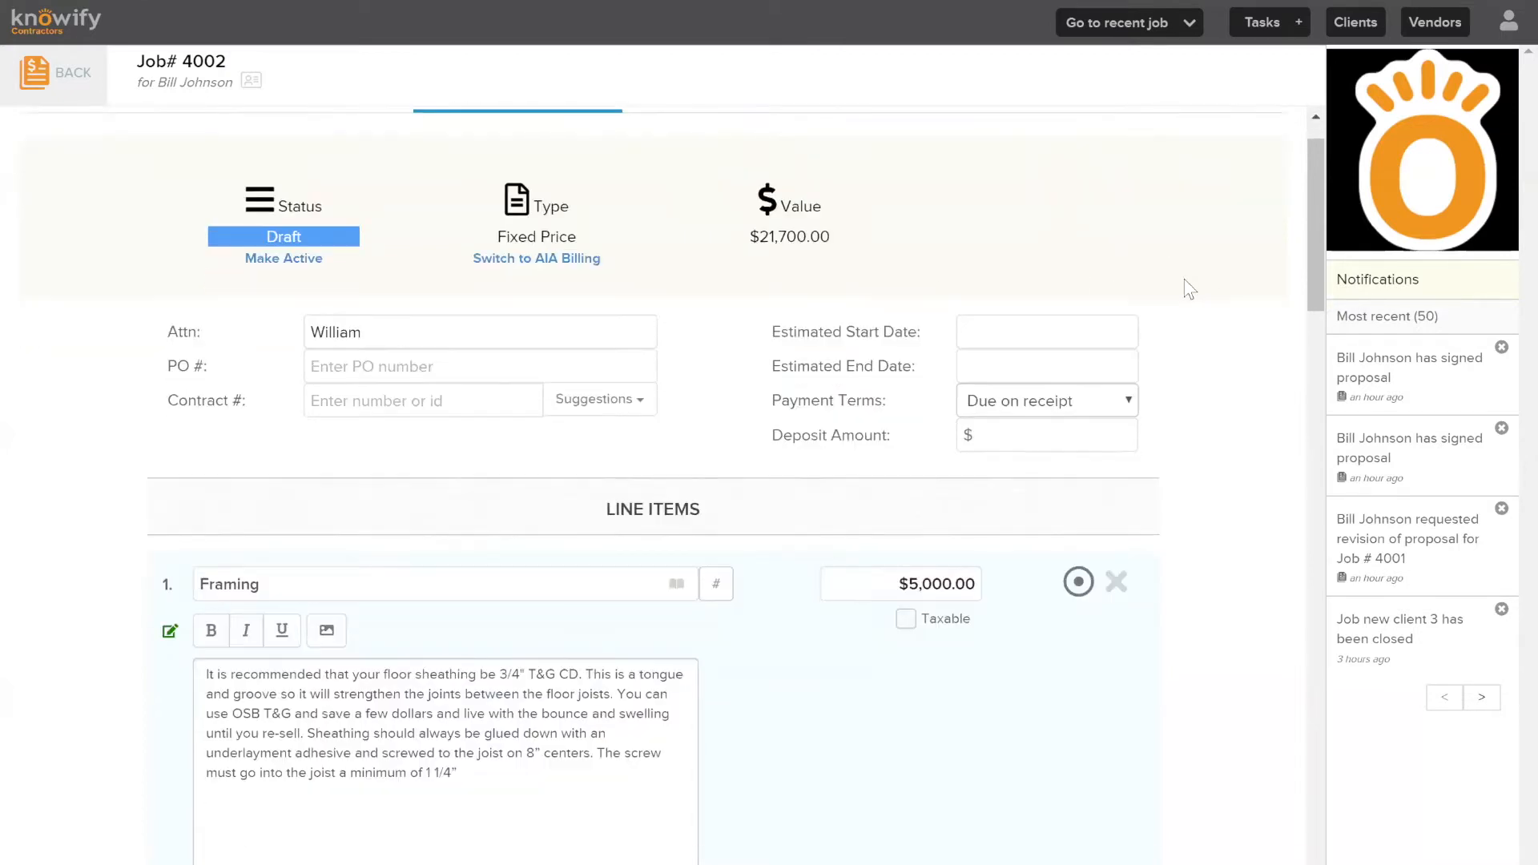
scroll(1191, 364, "down", 4)
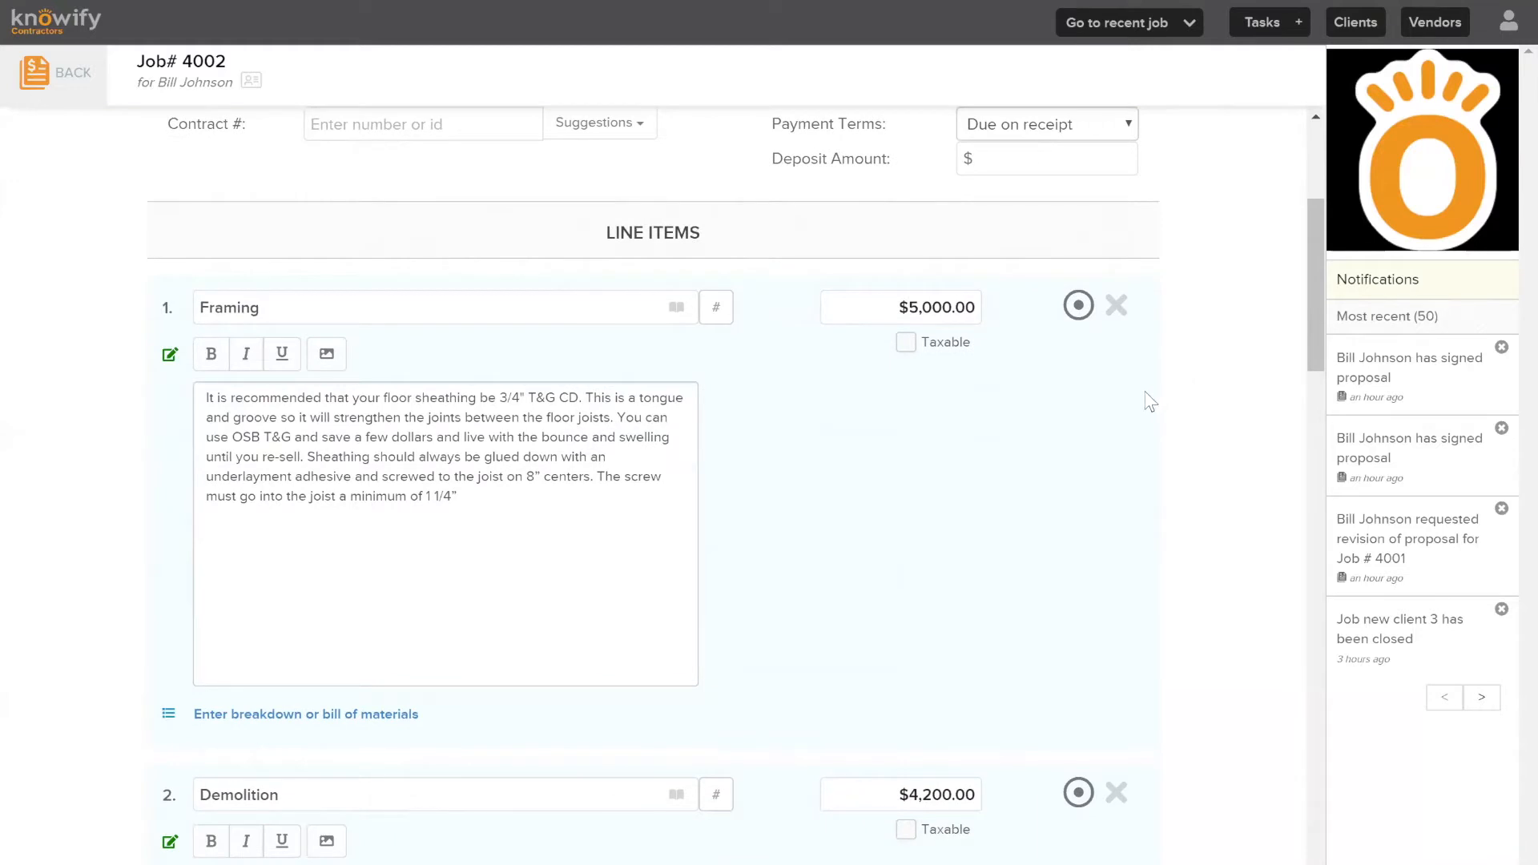
scroll(1147, 401, "down", 2)
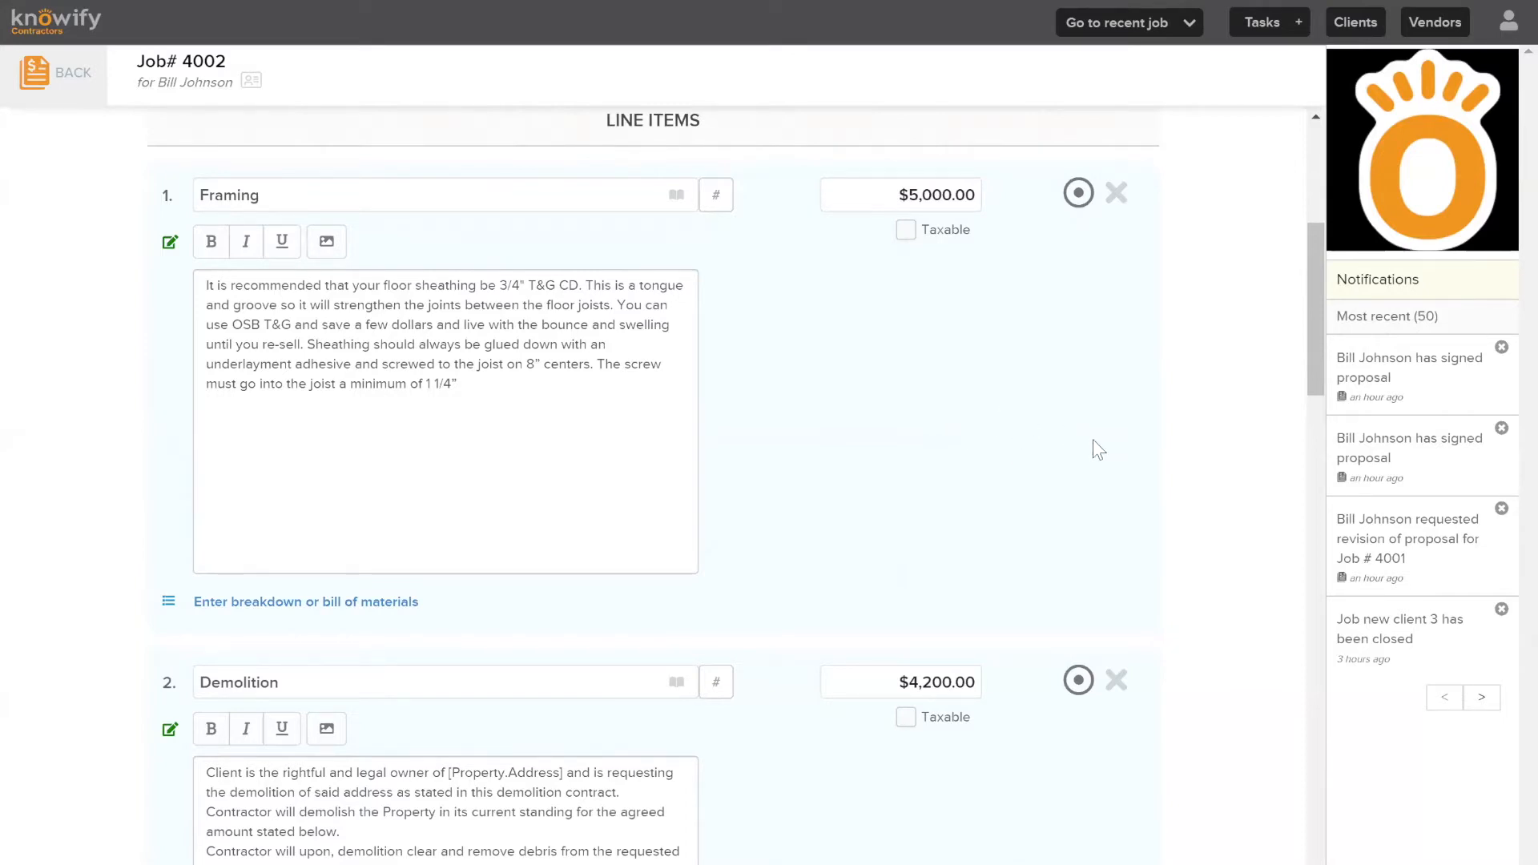
scroll(1130, 439, "down", 6)
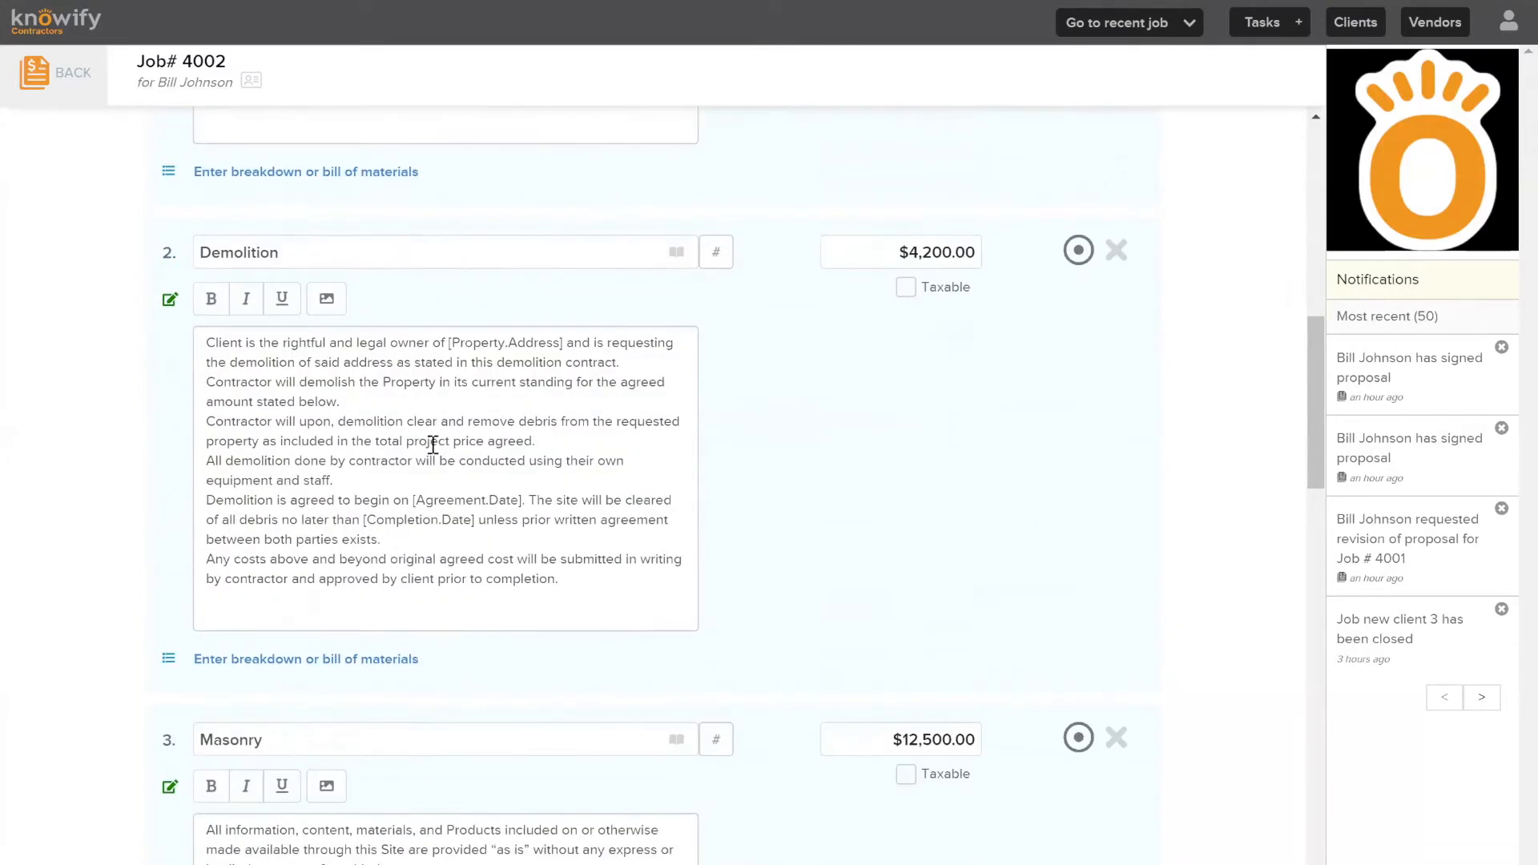
scroll(1081, 403, "down", 7)
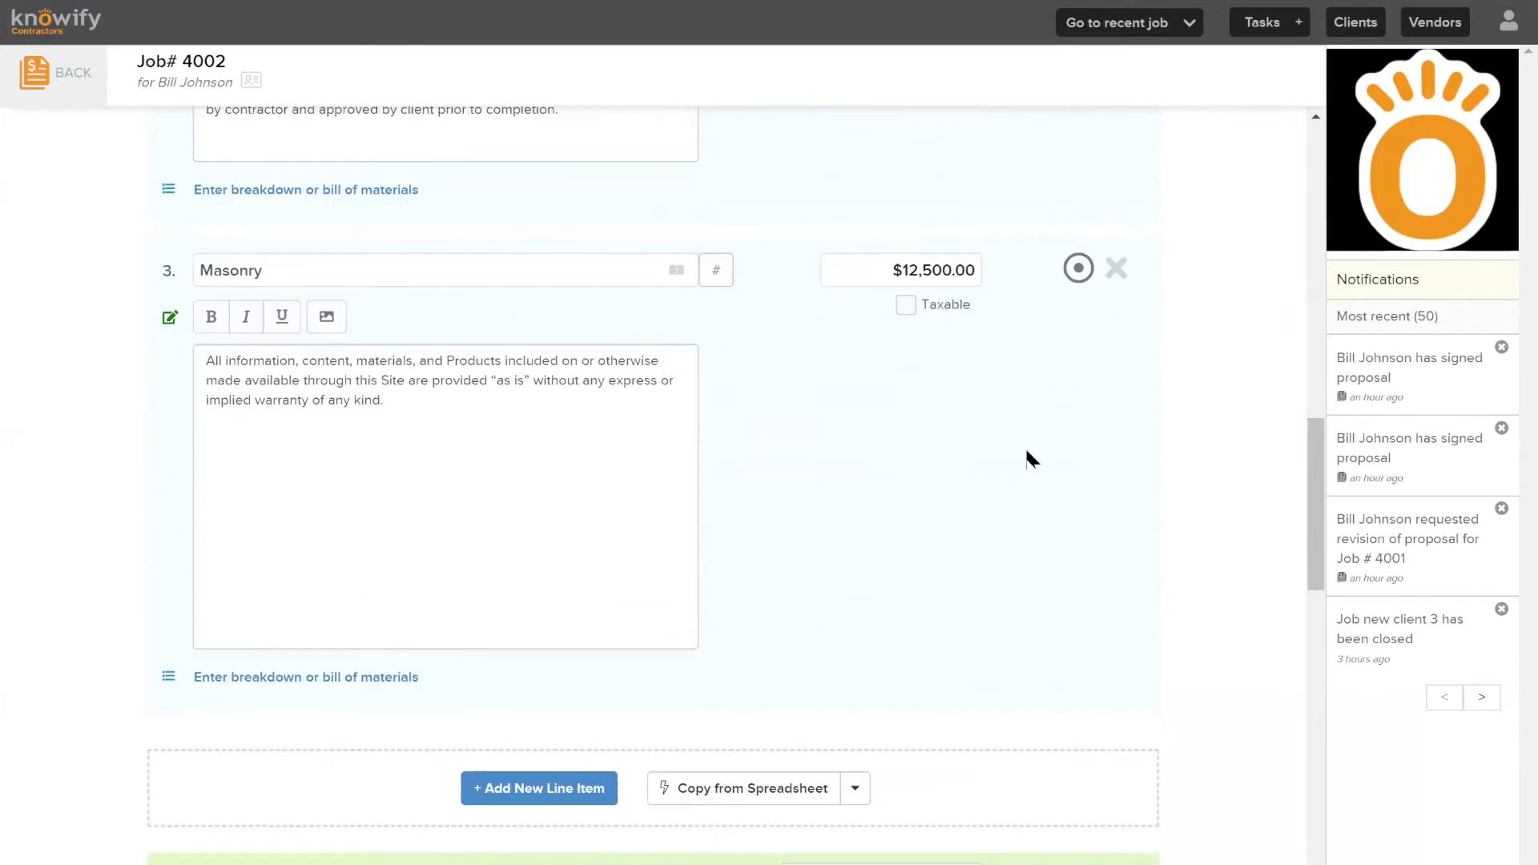
scroll(1032, 463, "down", 7)
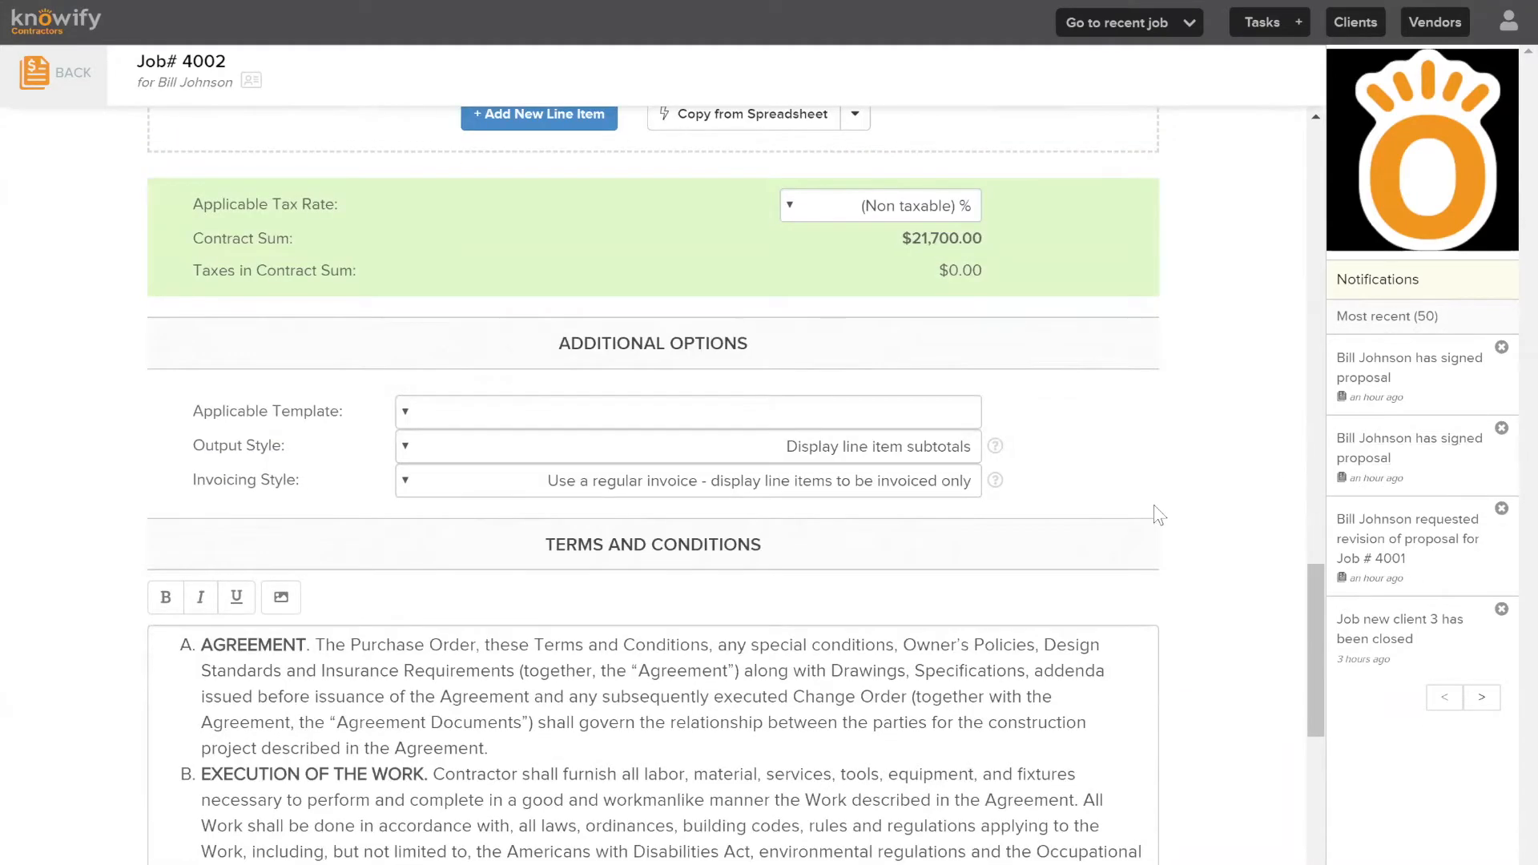
scroll(1153, 508, "down", 1)
scroll(1222, 473, "down", 3)
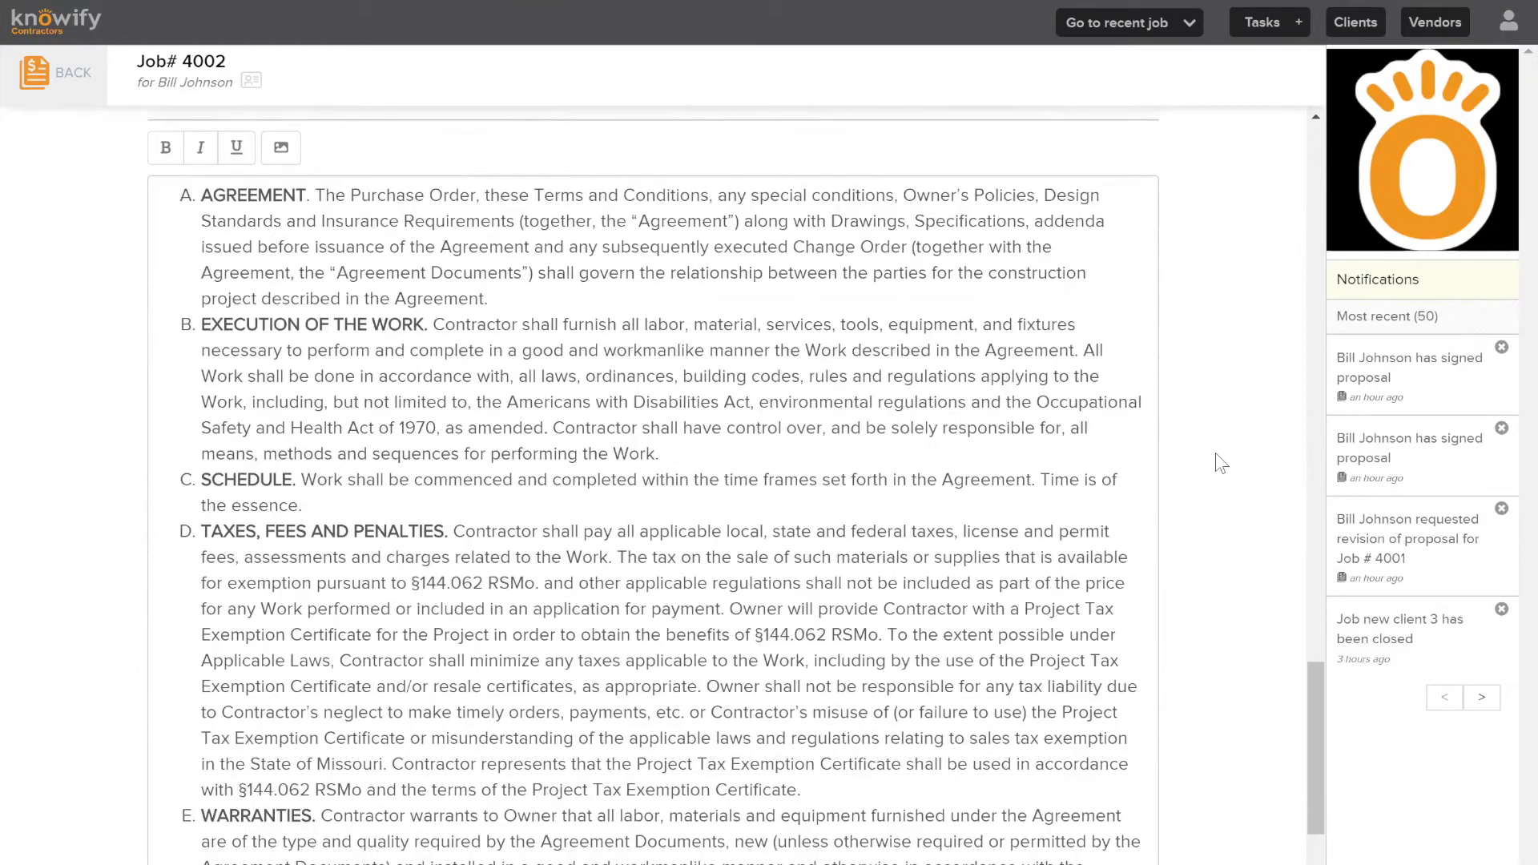
scroll(1056, 859, "down", 2)
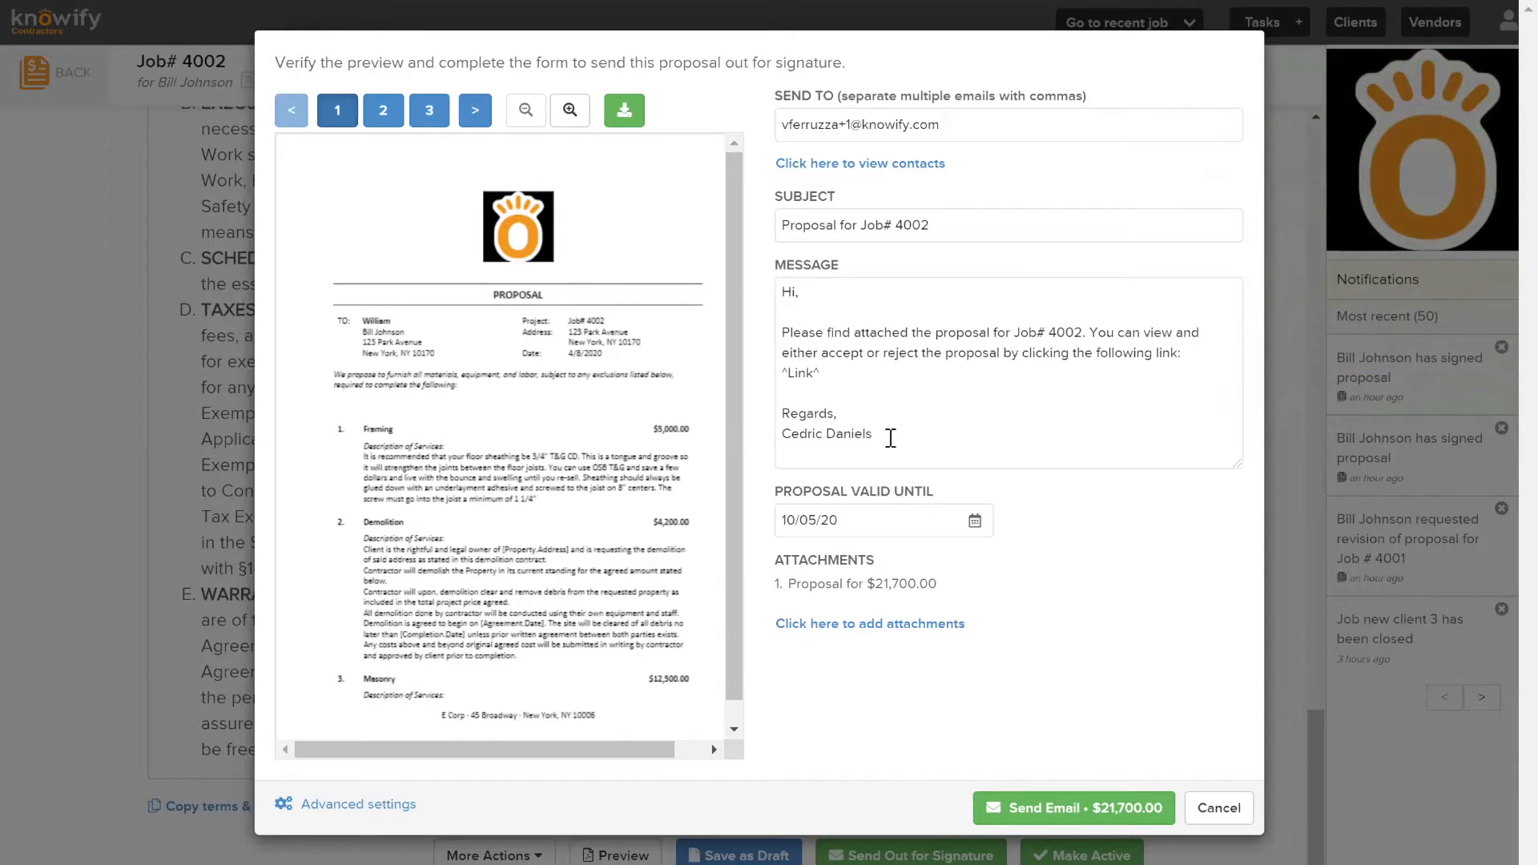
- Check the signature link placeholder in the proposal email and the advanced settings, and send the proposal out for signature
left_click_drag(831, 374, 784, 374)
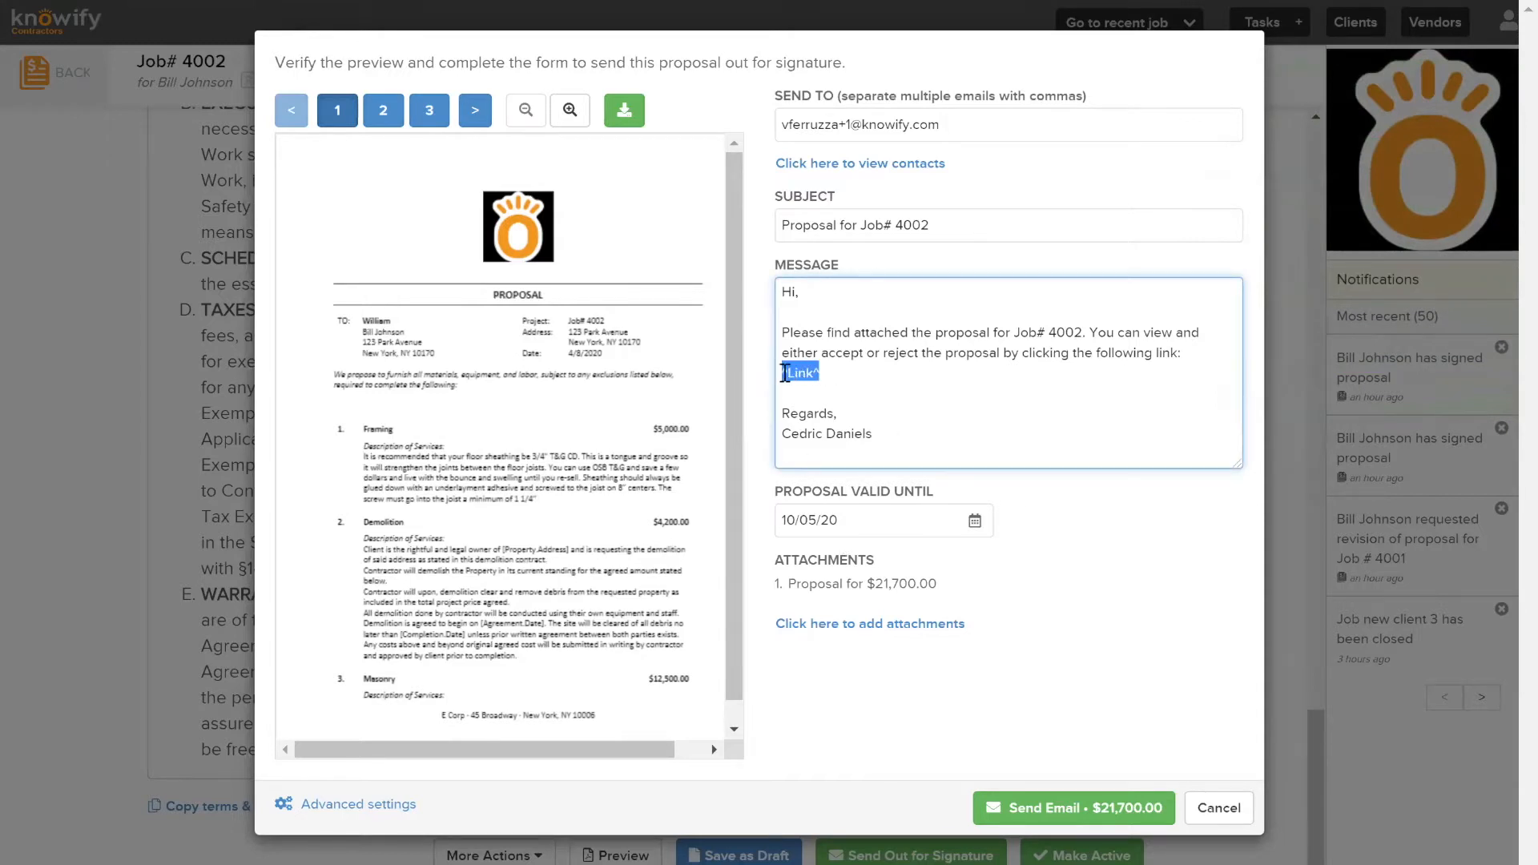
left_click(845, 375)
left_click(298, 802)
left_click(274, 802)
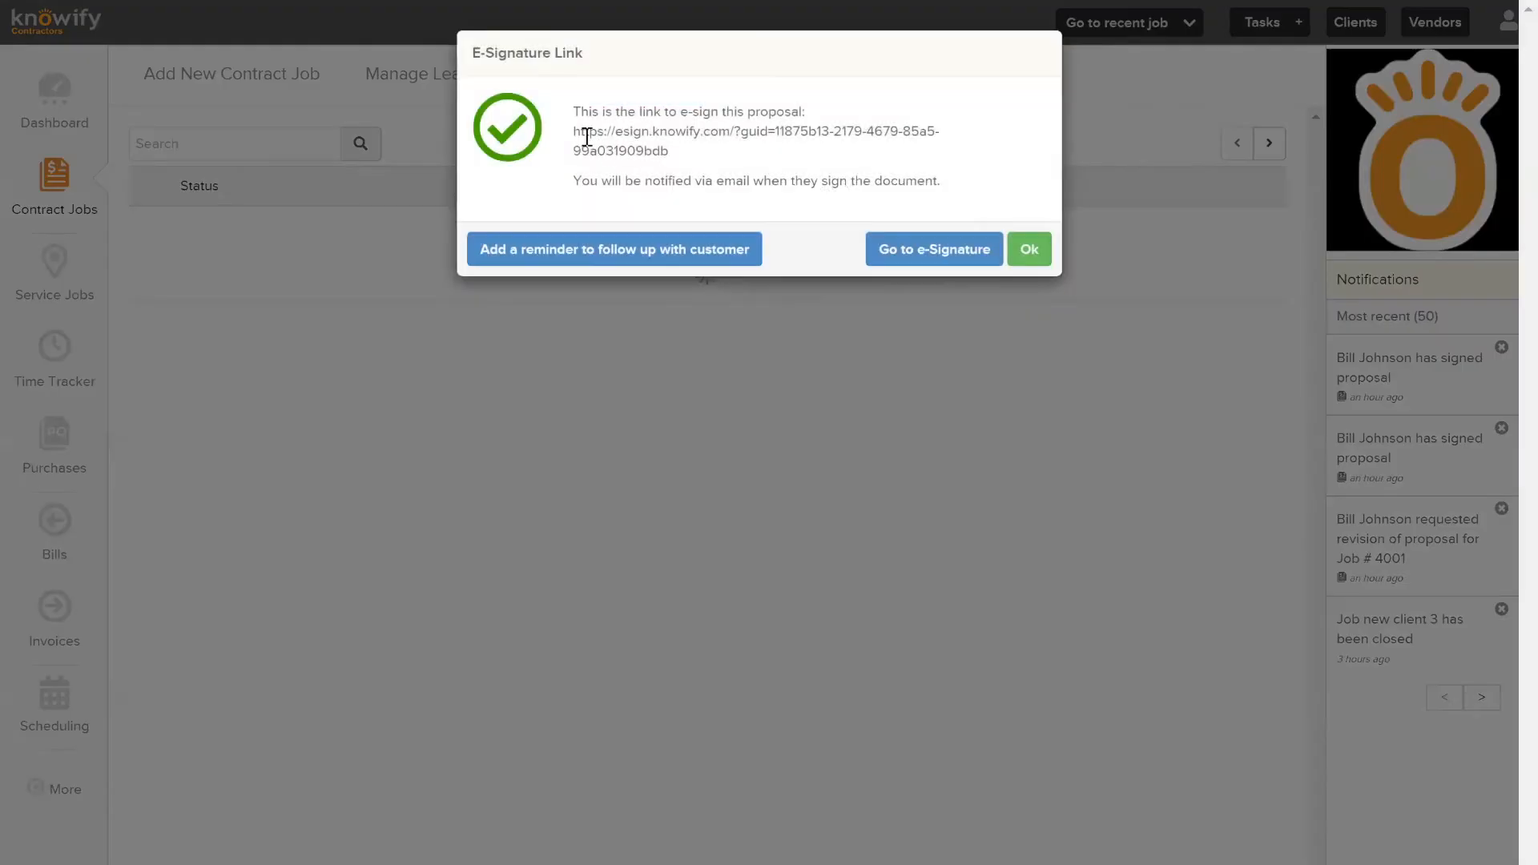
- Copy the proposal's e-signature link and open it in a new browser tab
left_click_drag(695, 149, 575, 130)
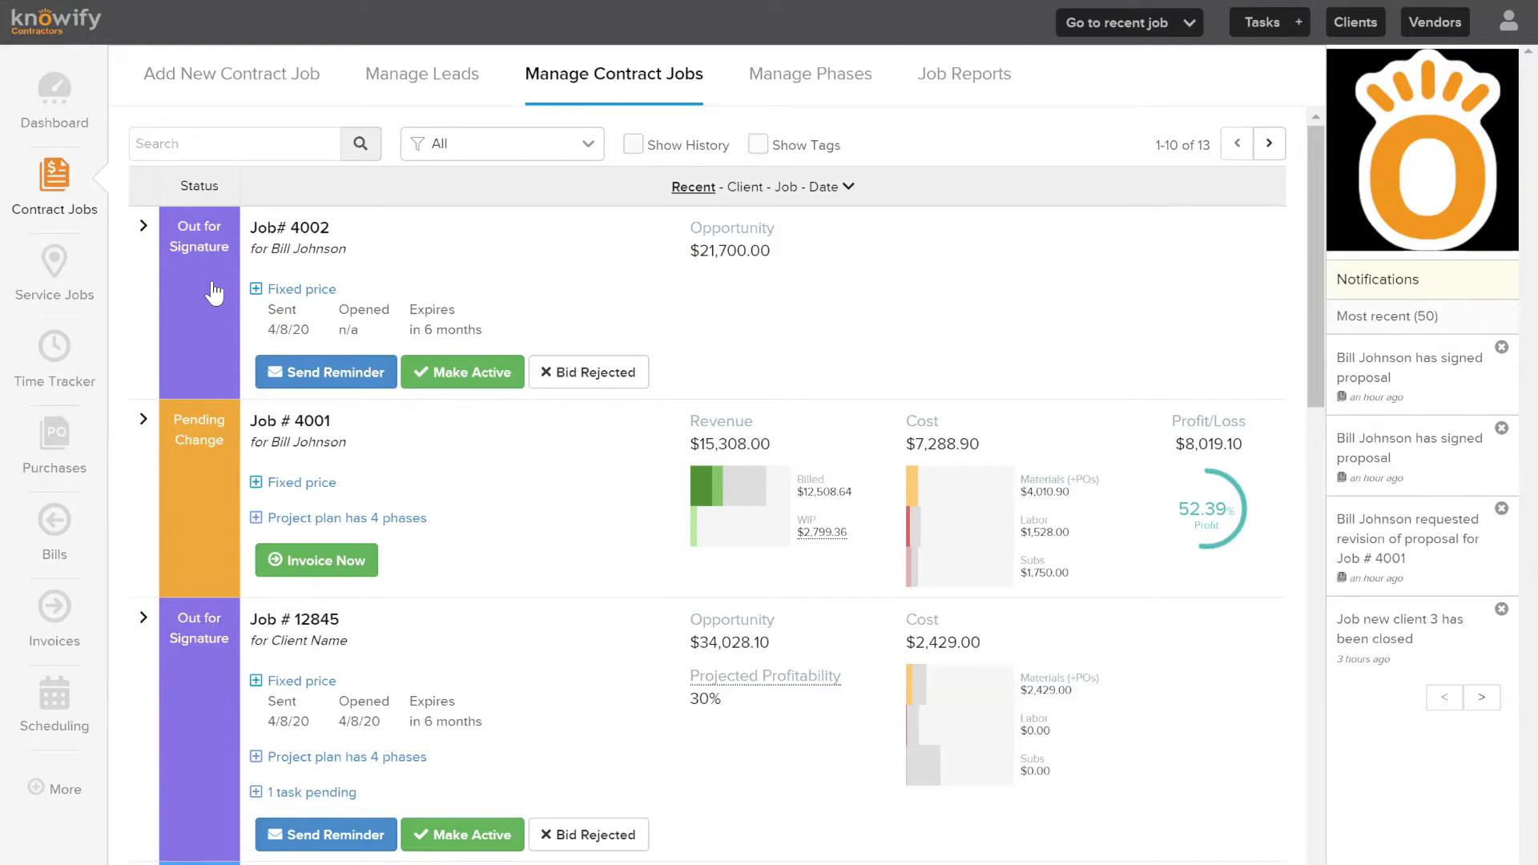
key("ctrl+t")
key("ctrl+v")
key("Return")
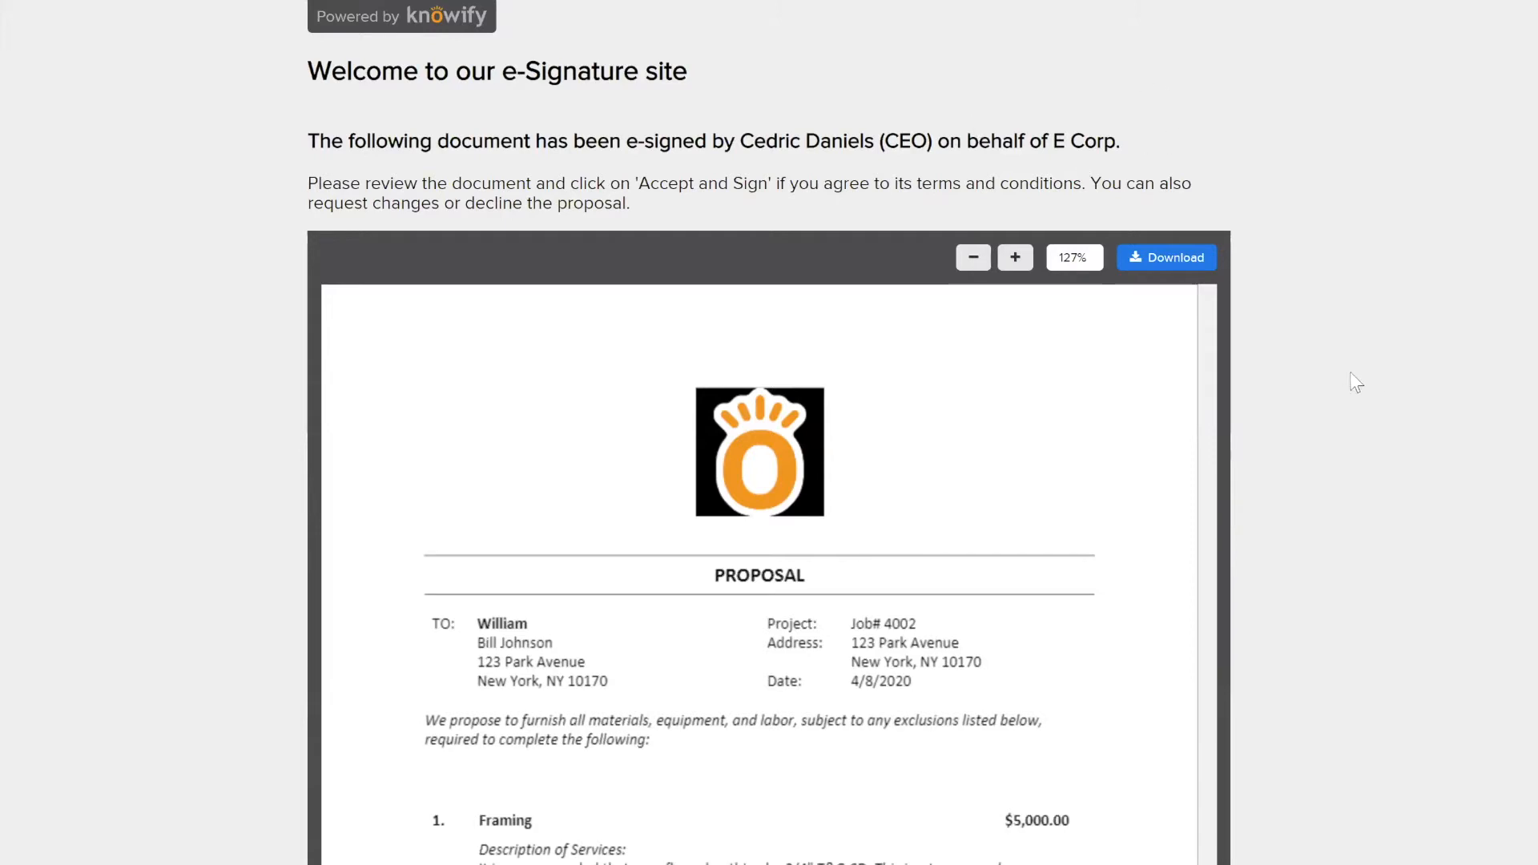
- Review the proposal on the e-signature site and e-sign it with "Name" as the signer's name and "Homeowner" as the title
scroll(1186, 413, "down", 1)
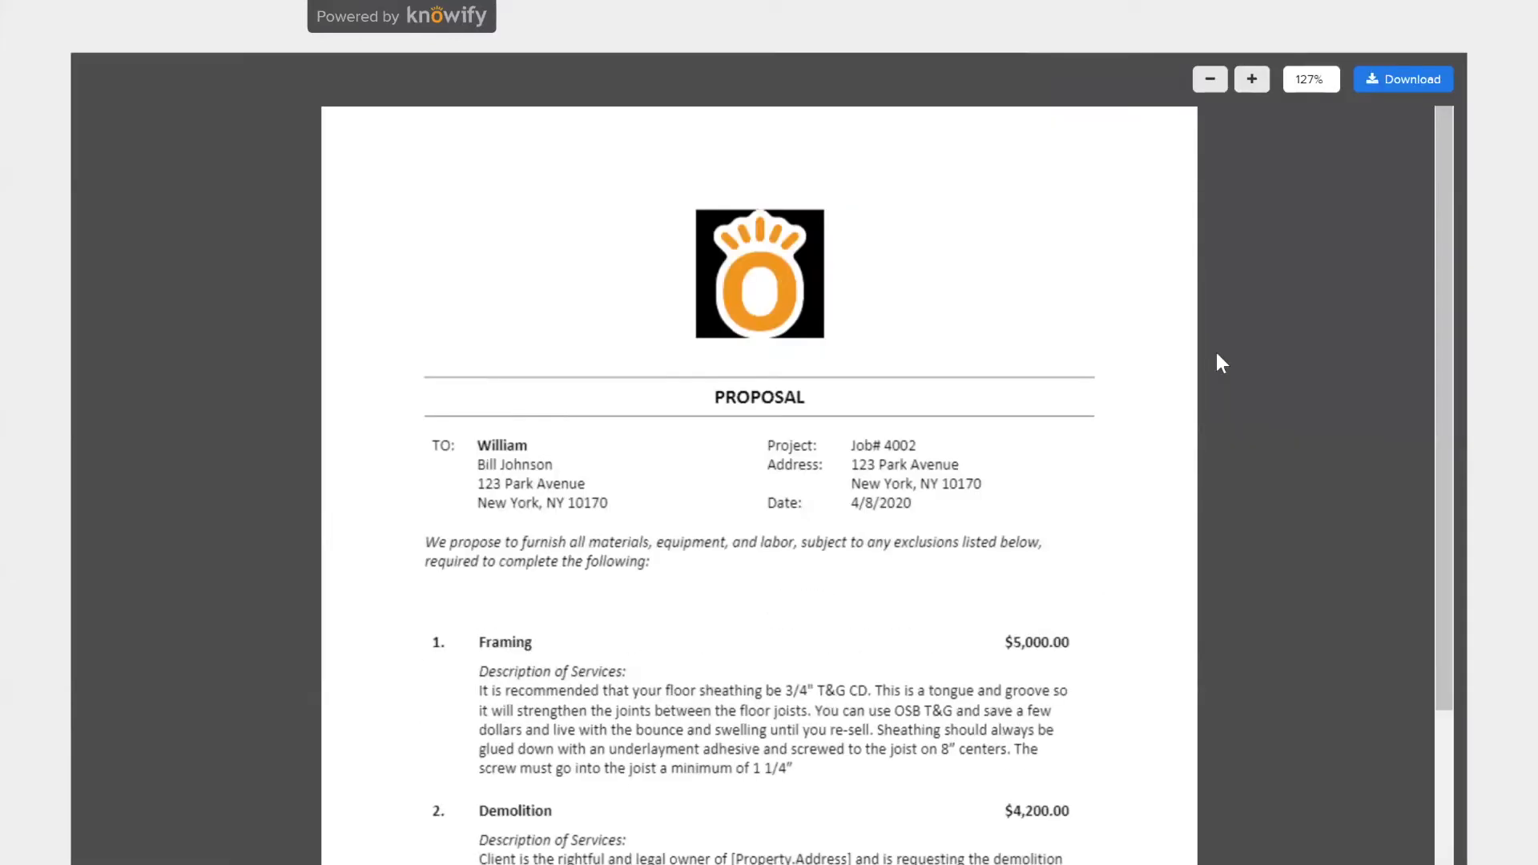
scroll(1210, 344, "down", 2)
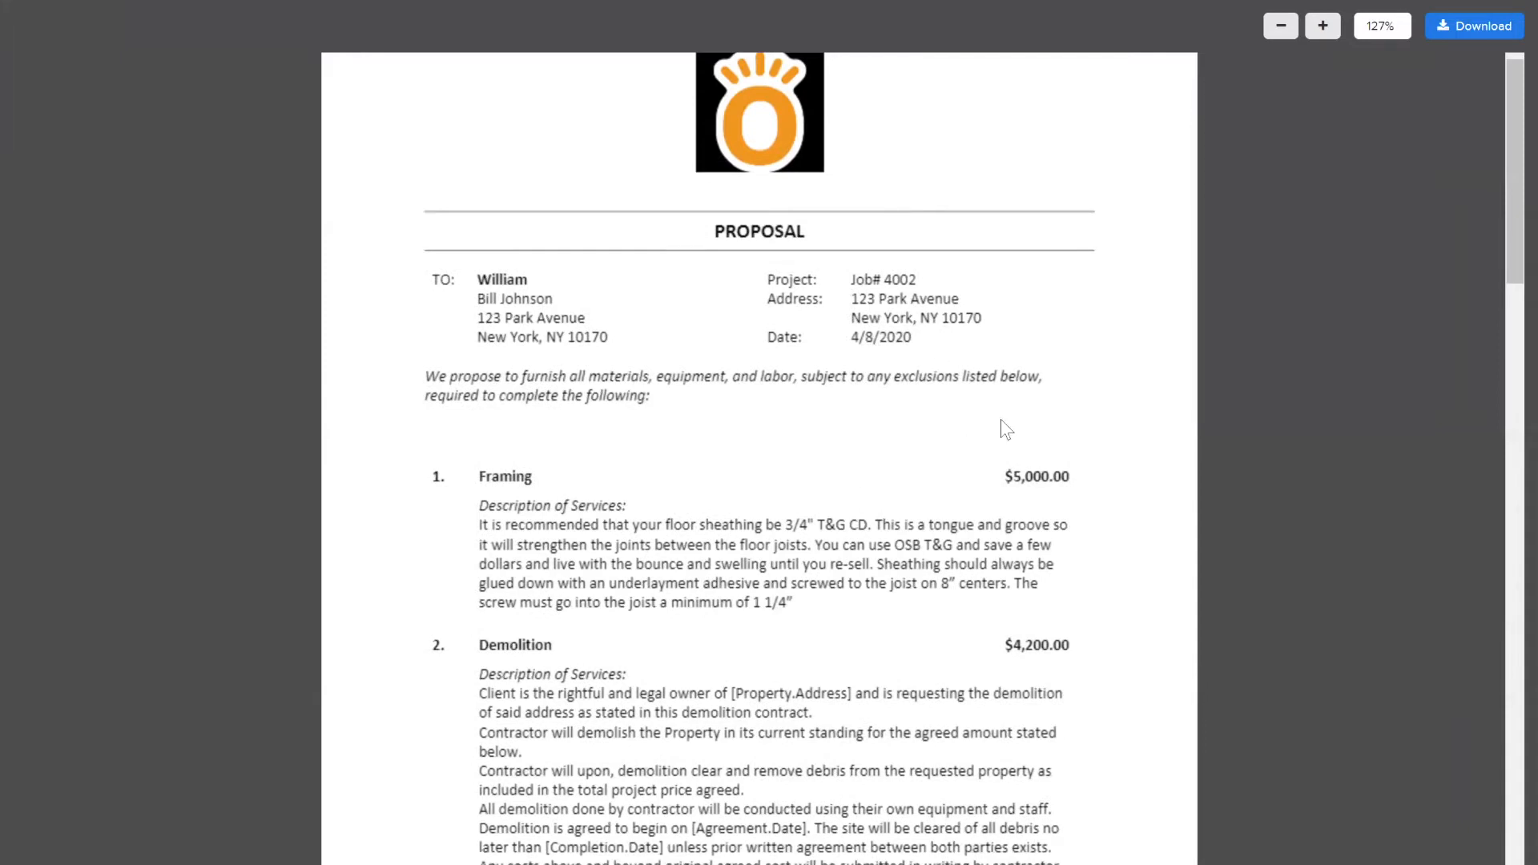
scroll(1006, 429, "down", 1)
scroll(1003, 429, "down", 3)
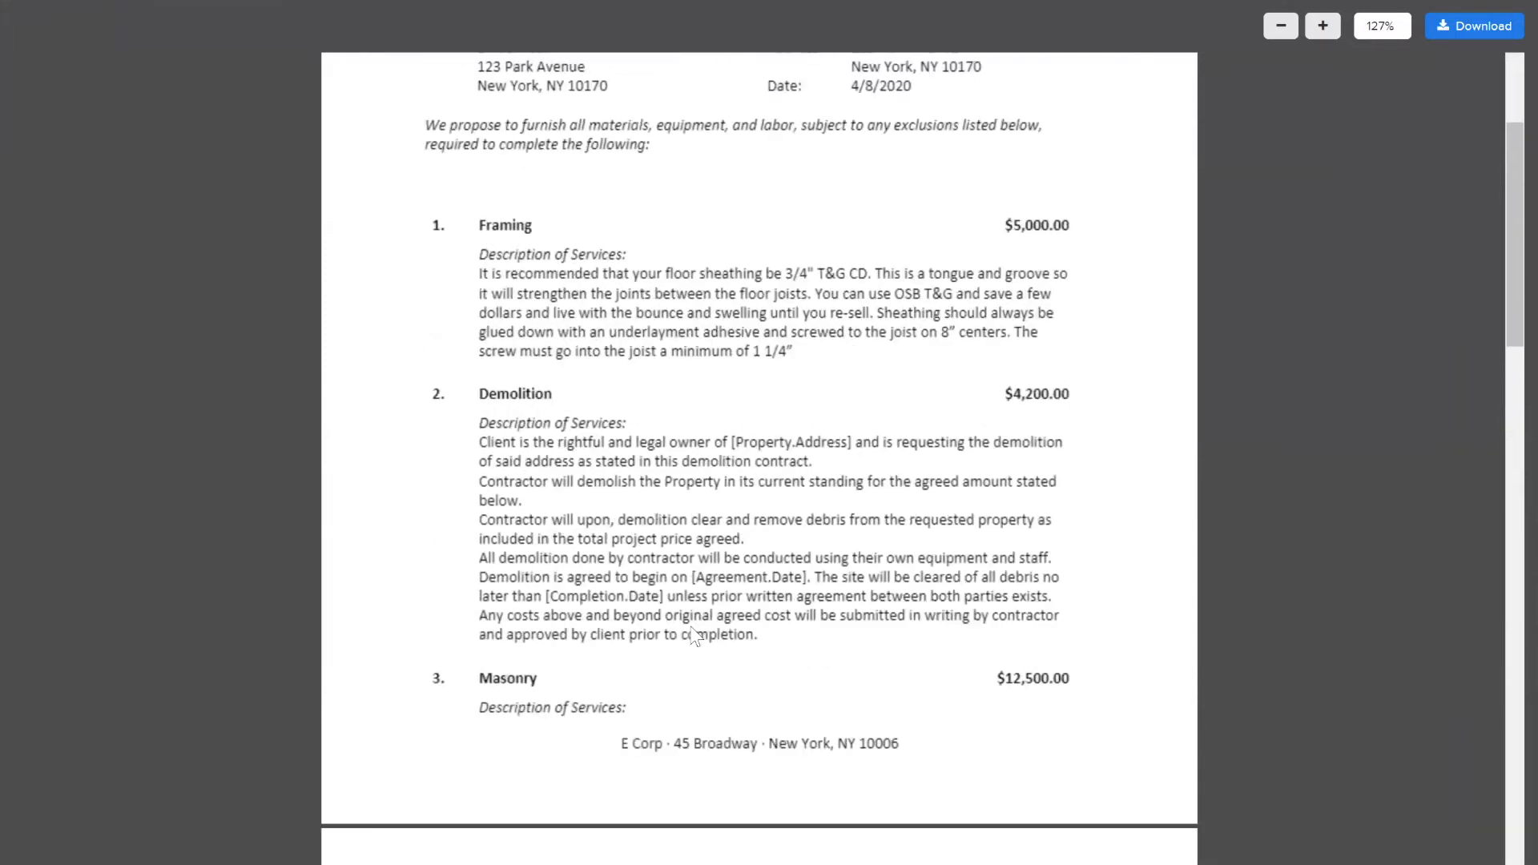
scroll(760, 449, "up", 1)
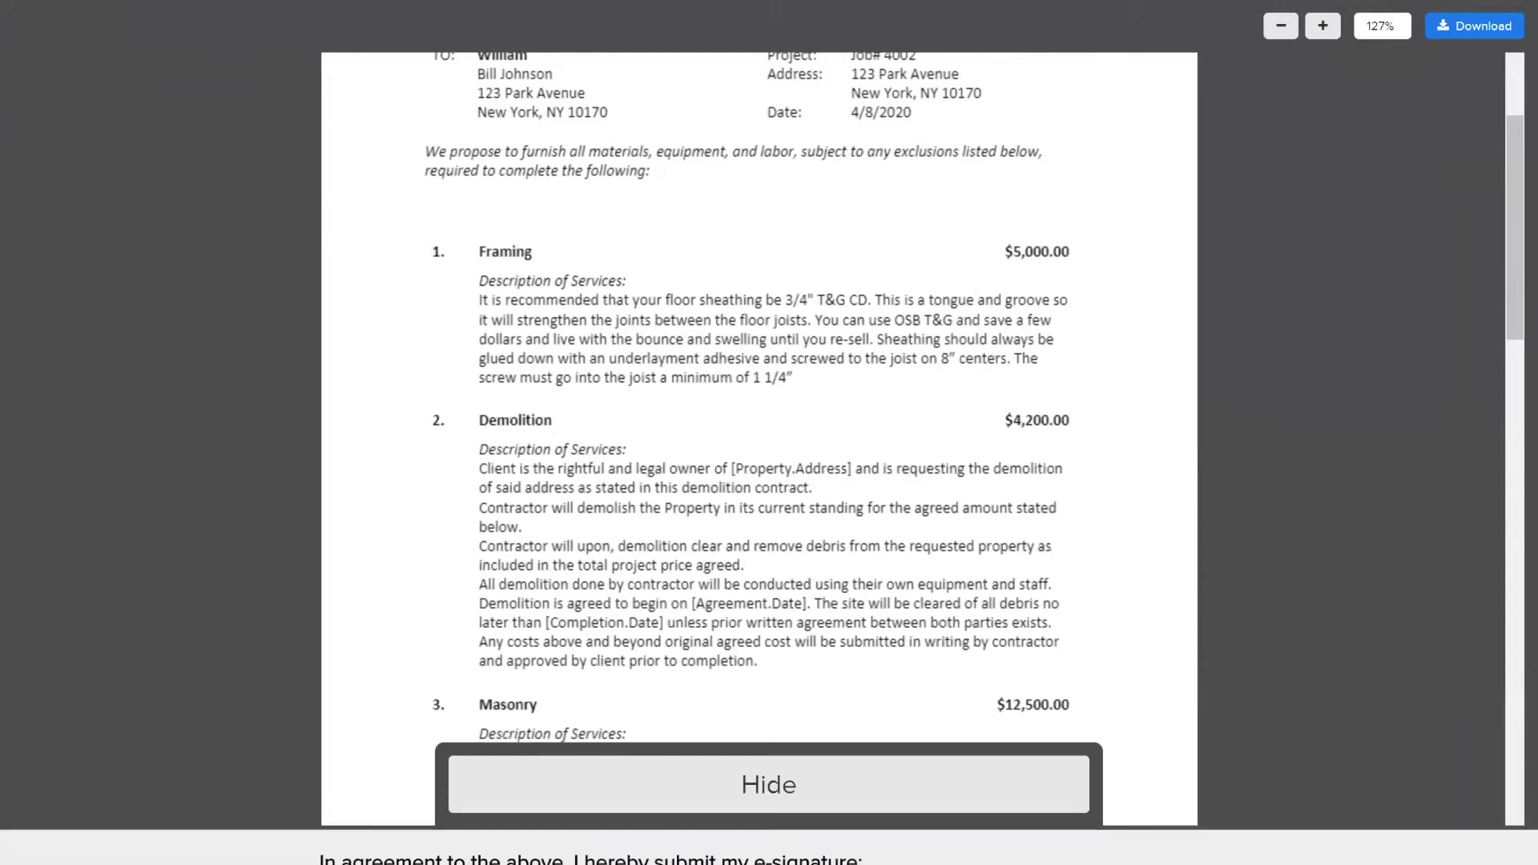
left_click(431, 749)
type("Name")
key("Tab")
type("Home")
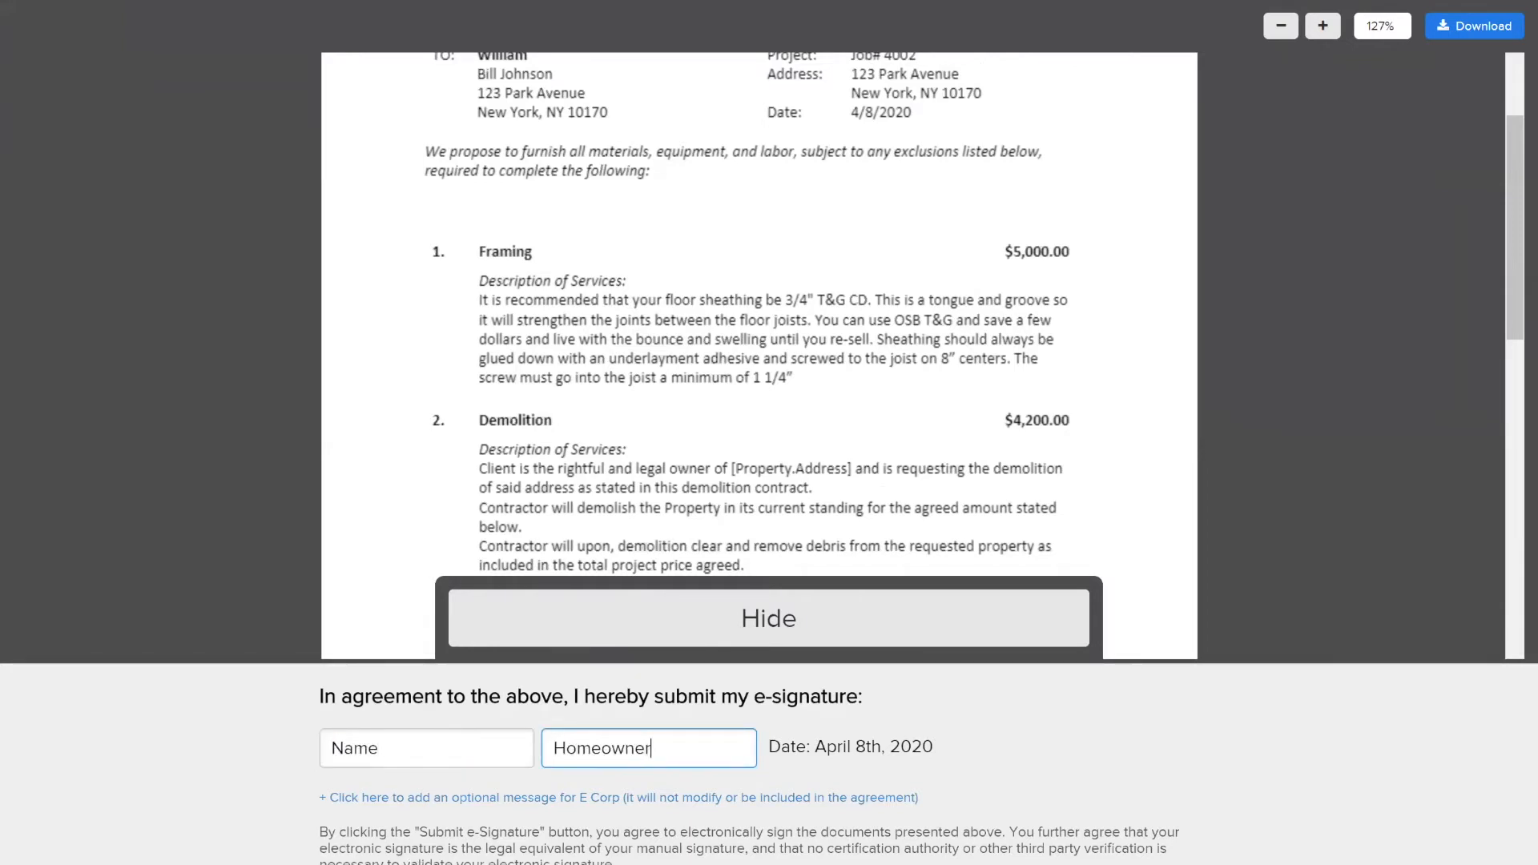
key("Tab")
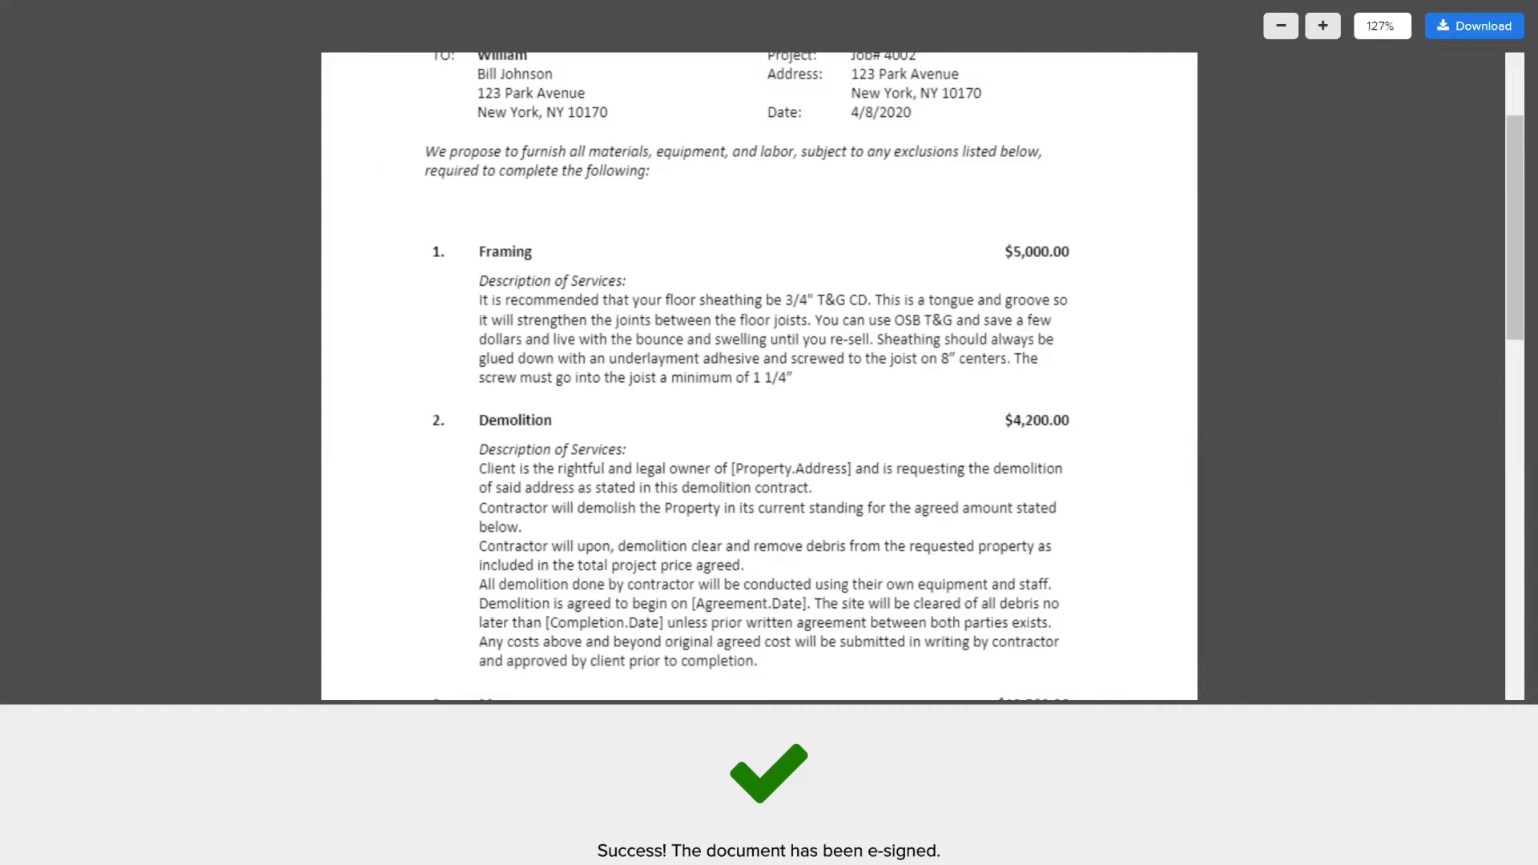
- Return to Job# 4002 and read through the signed proposal Job# 4002_4/8/2020.pdf from its supporting documents
right_click(166, 0)
left_click(92, 72)
left_click(131, 22)
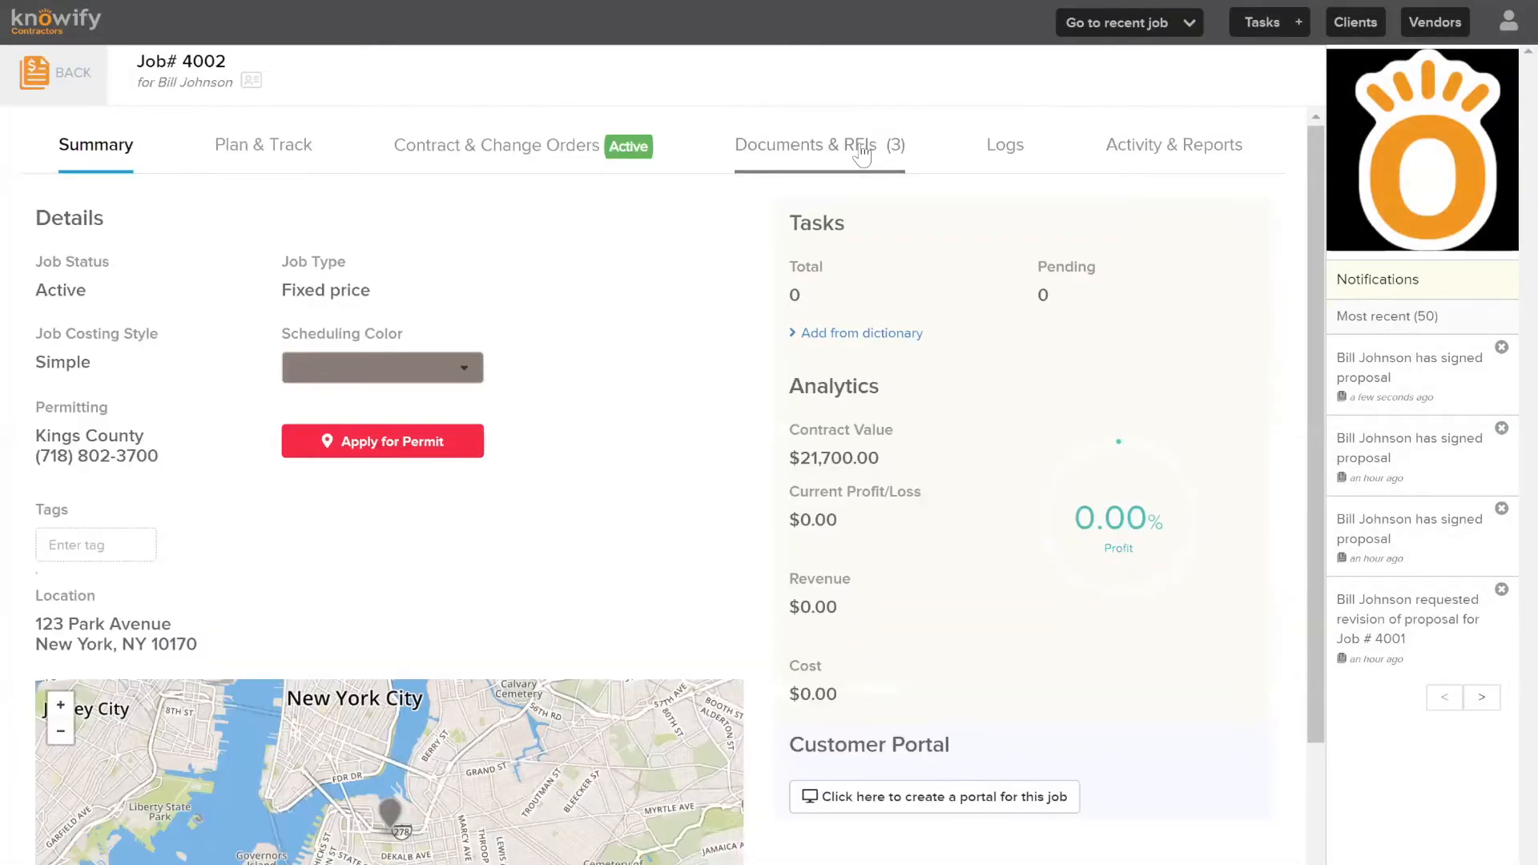
left_click(854, 147)
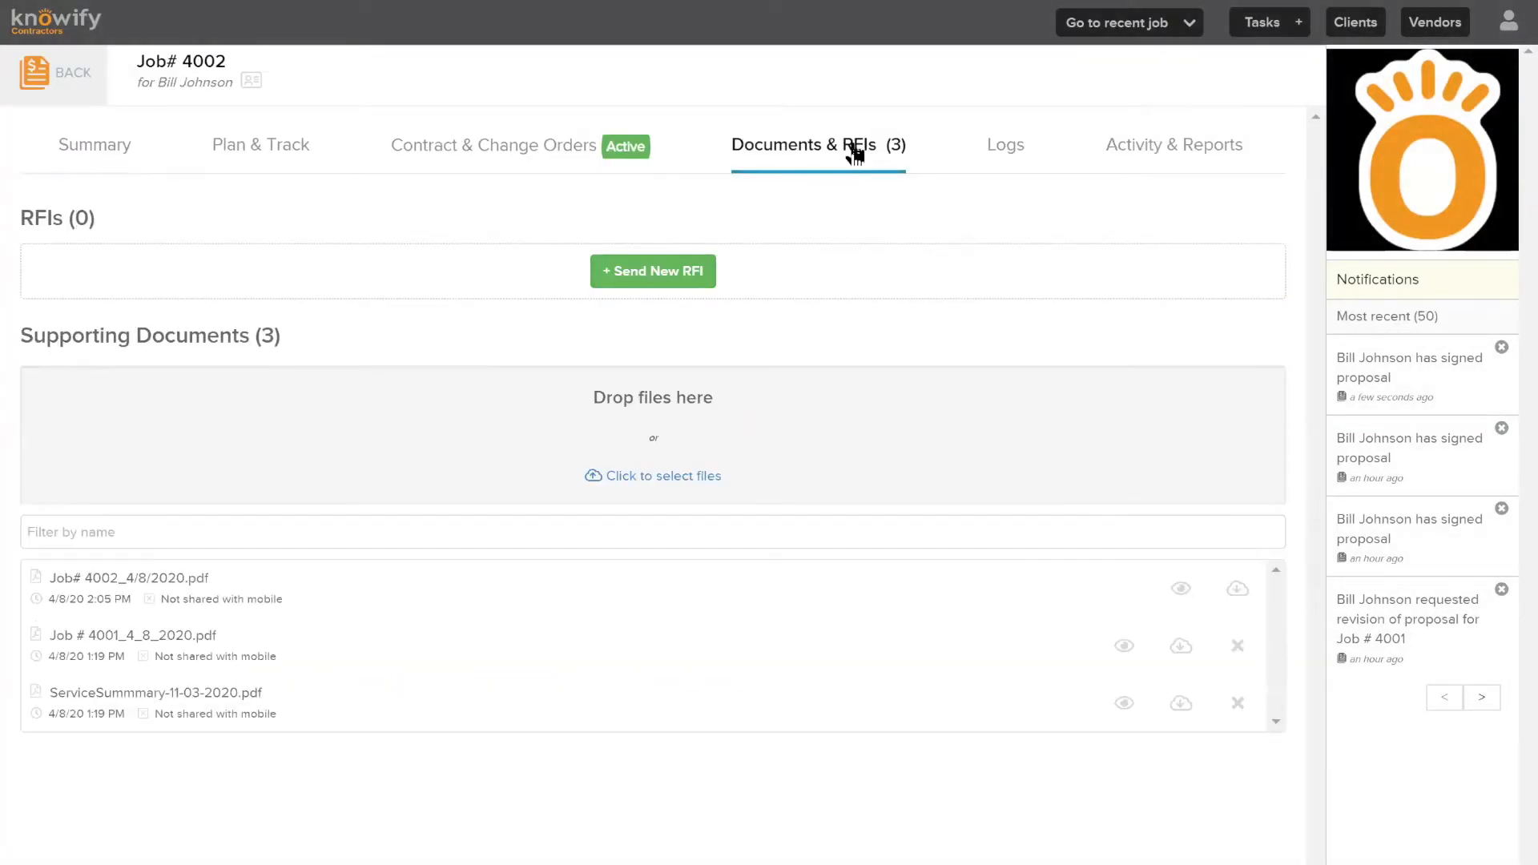
left_click(406, 594)
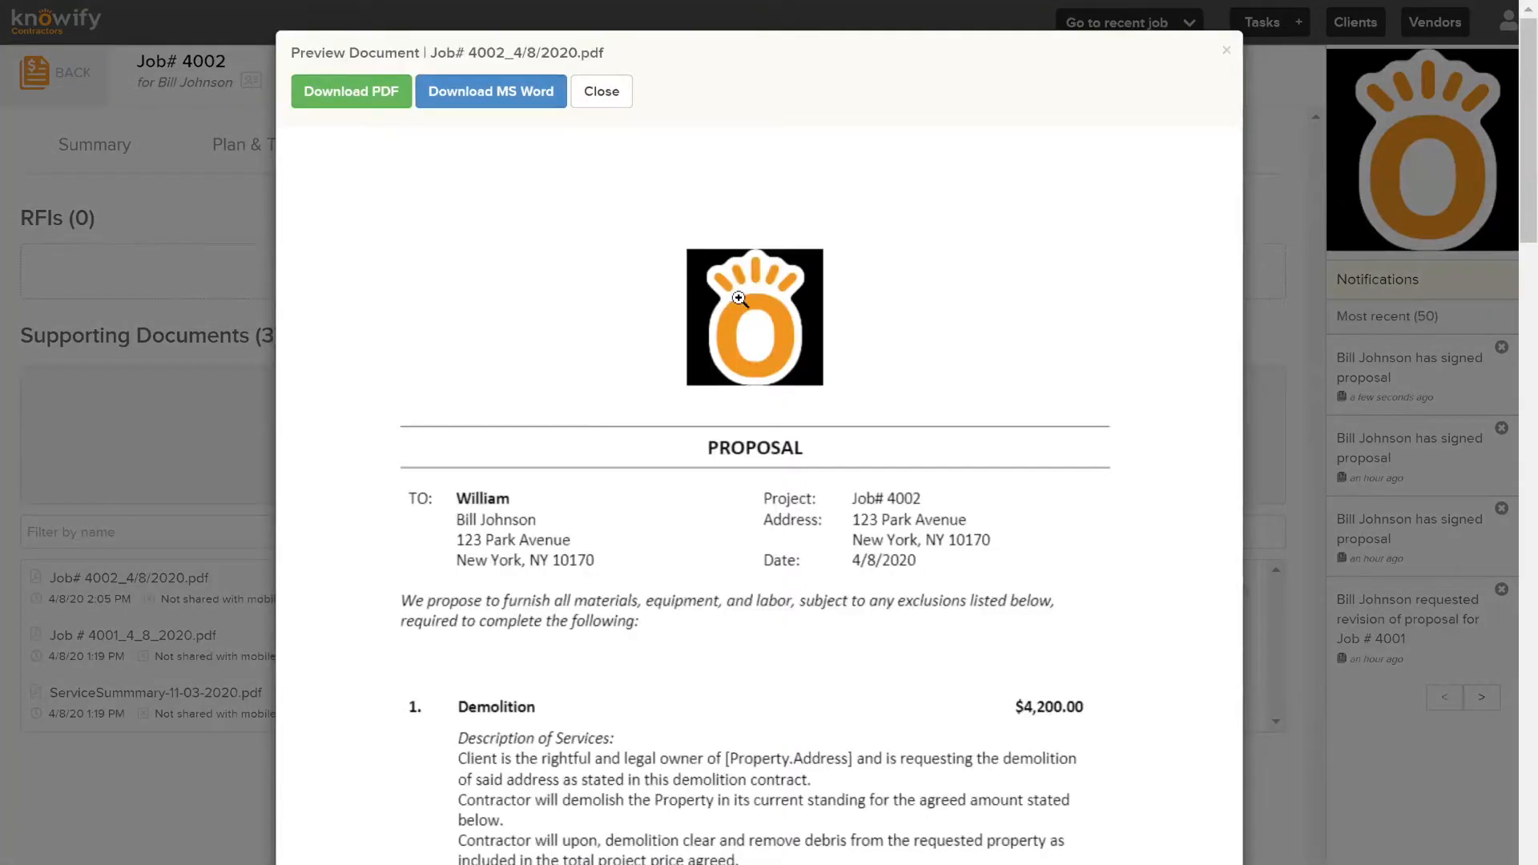
scroll(721, 361, "down", 10)
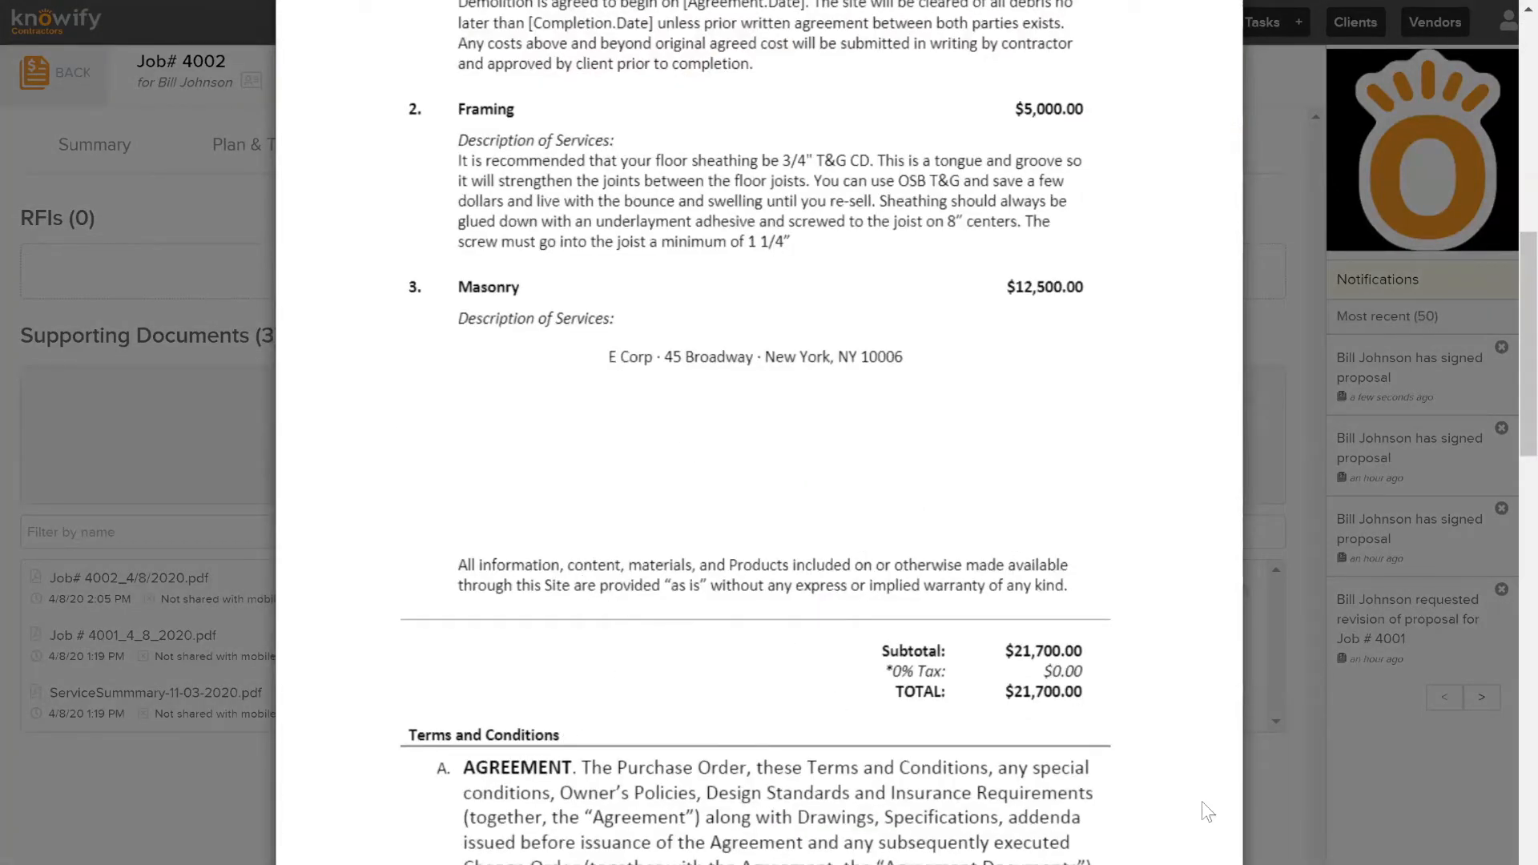
scroll(994, 629, "down", 8)
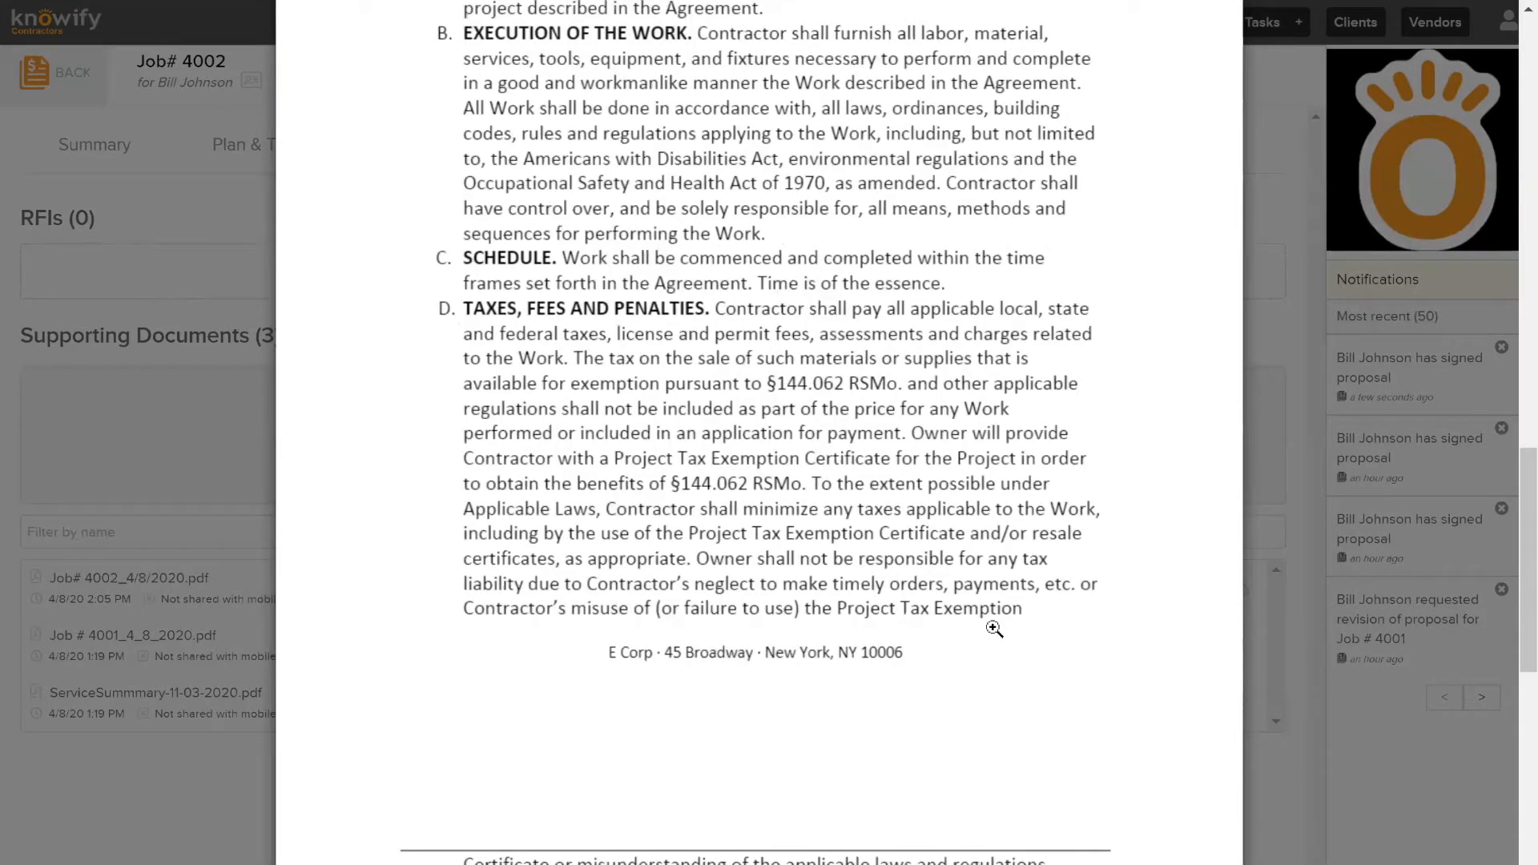
scroll(994, 629, "down", 8)
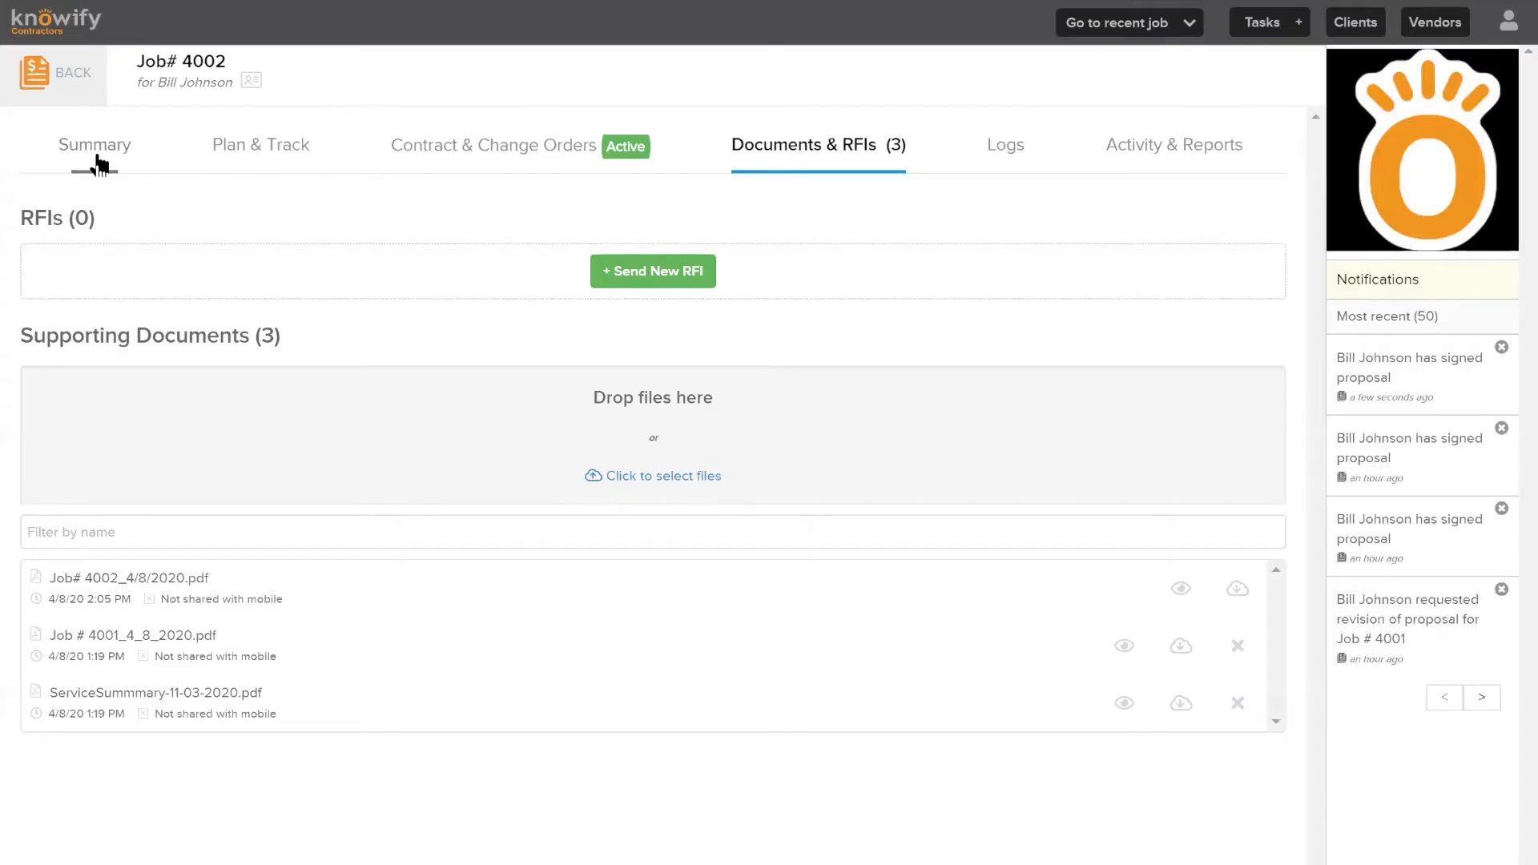
- Go back to the Job# 4002 summary and create a customer portal for the job
left_click(96, 157)
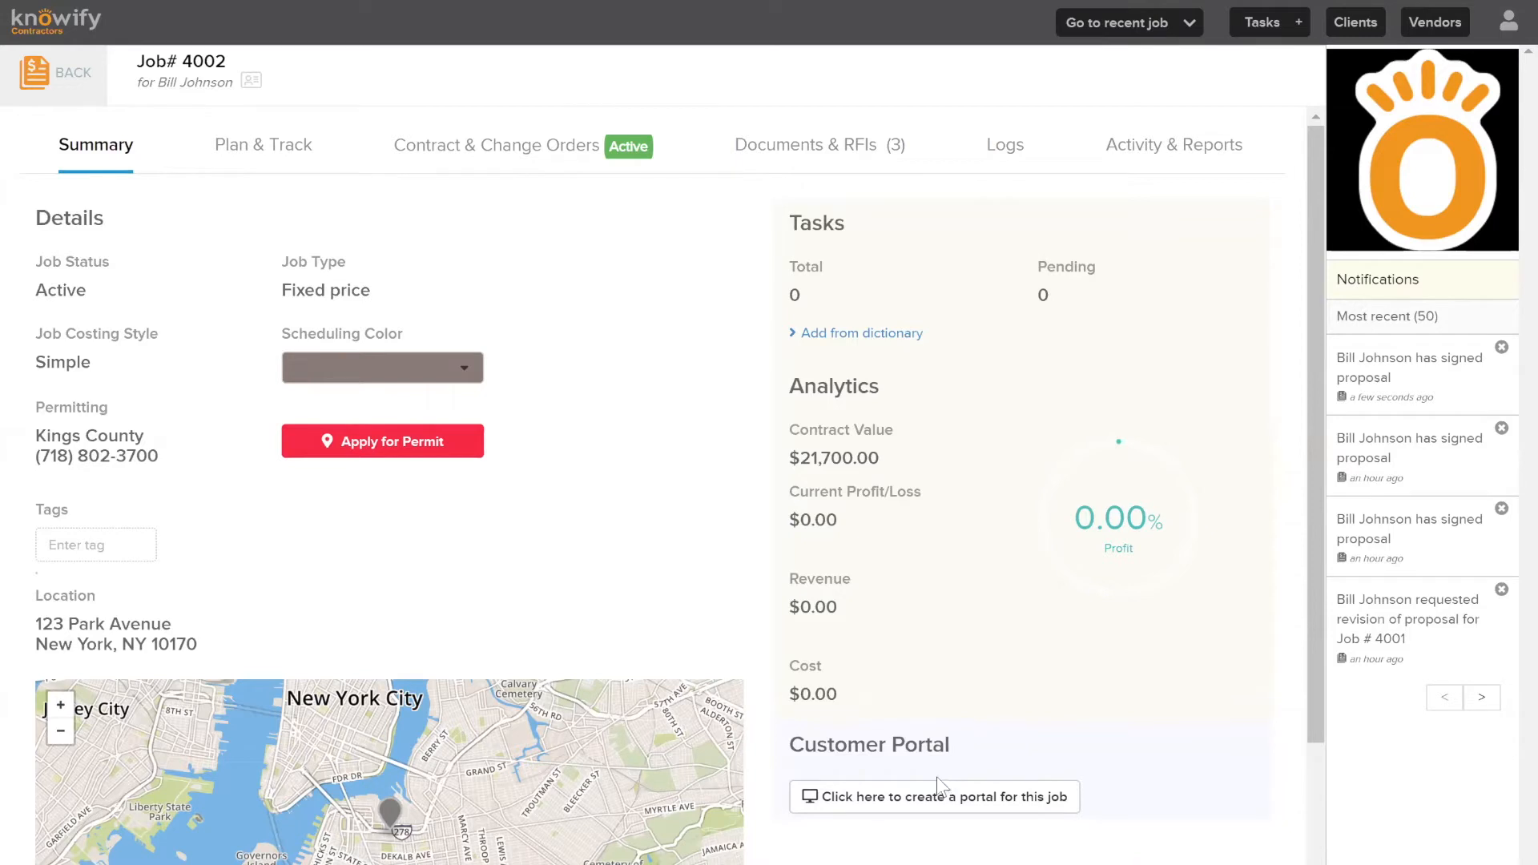
left_click(932, 799)
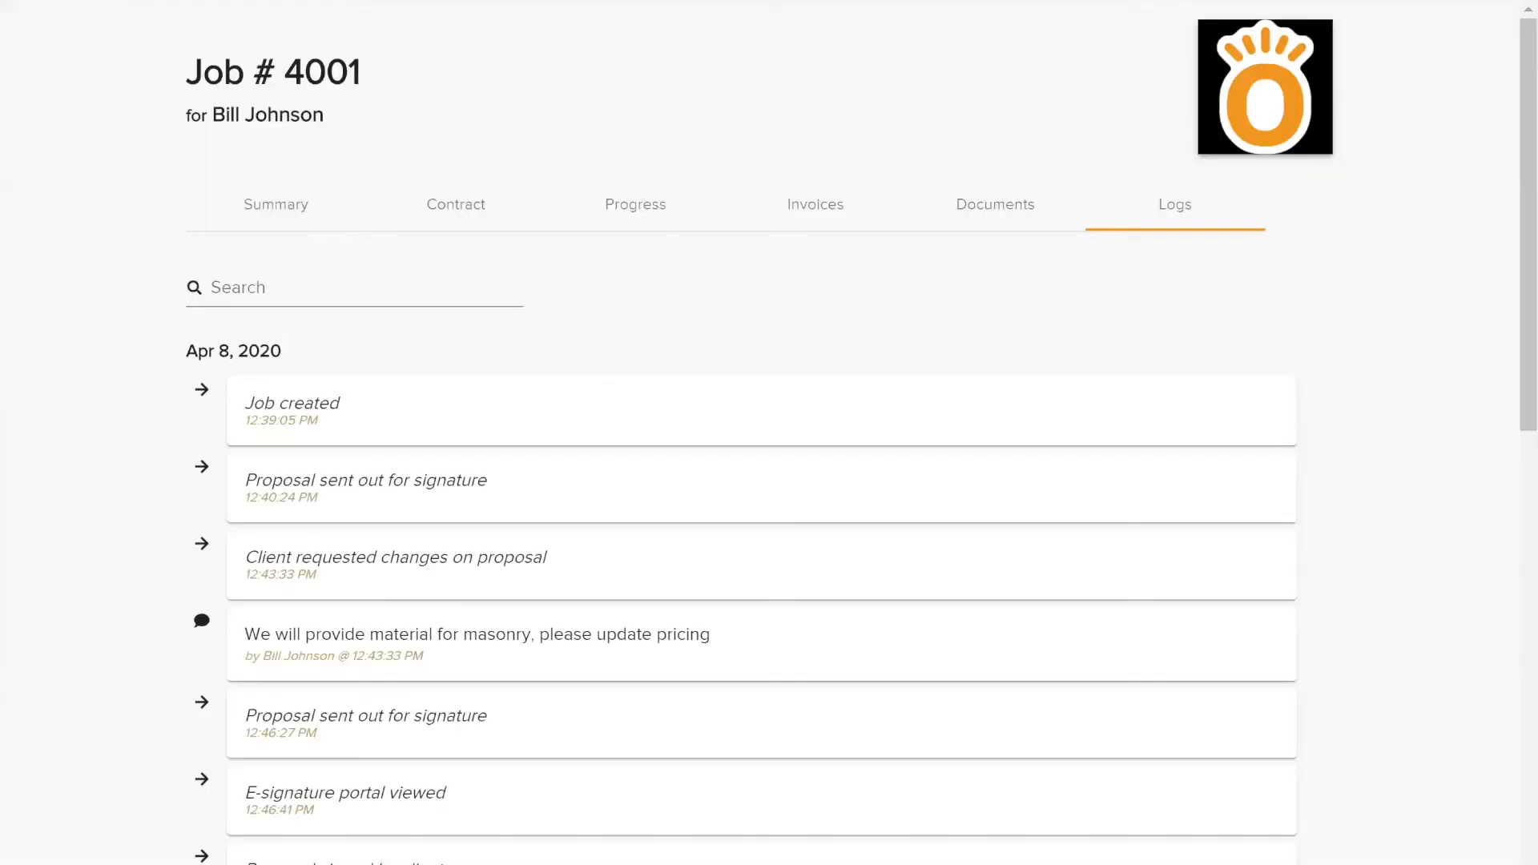
- Look over the financial summary and the contract items of Job # 4001 in its customer portal
left_click(244, 202)
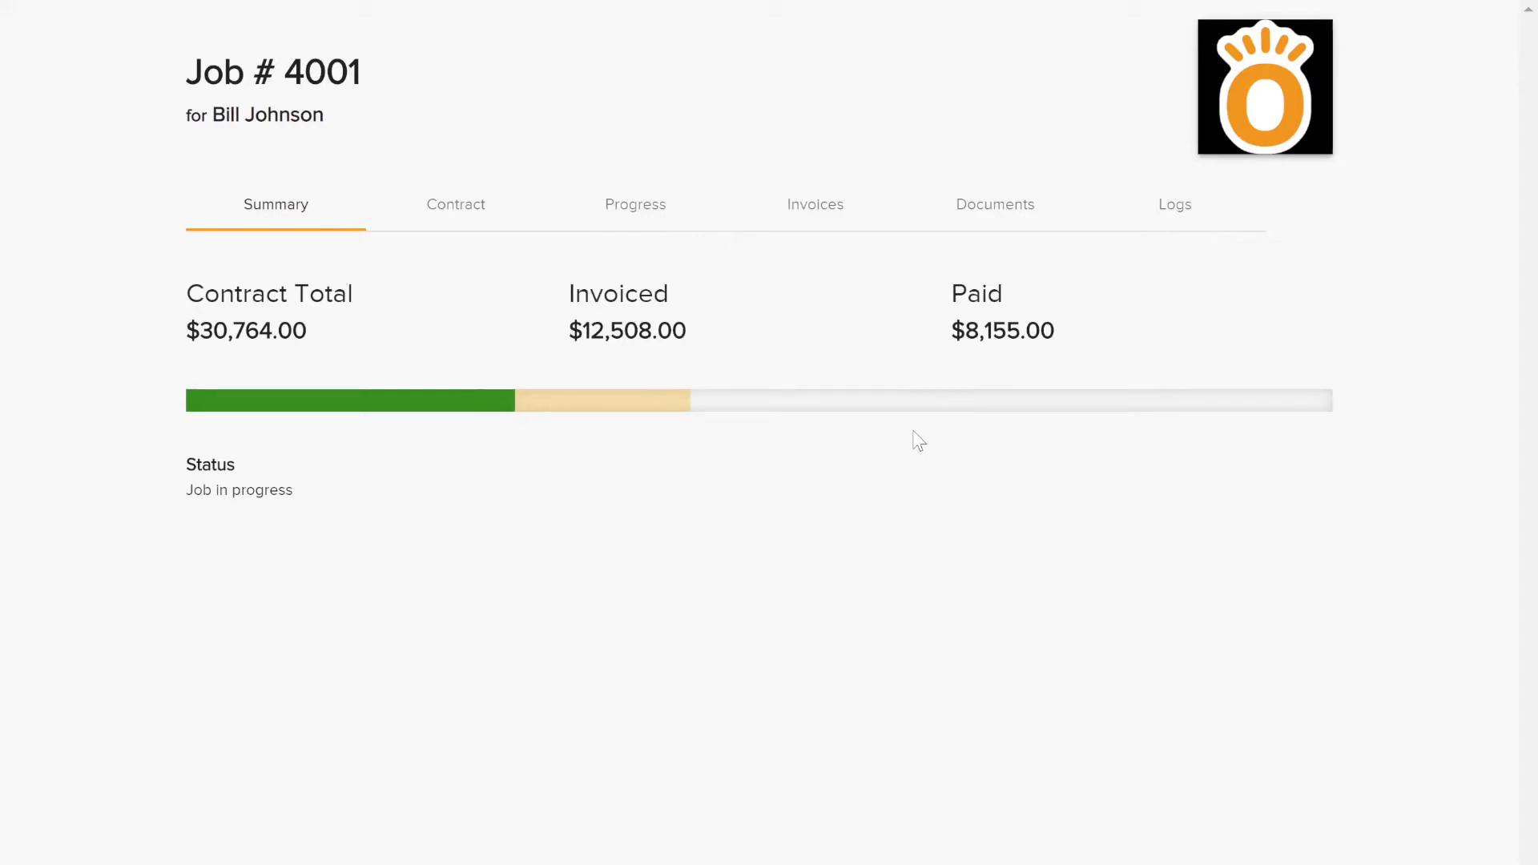
left_click(439, 214)
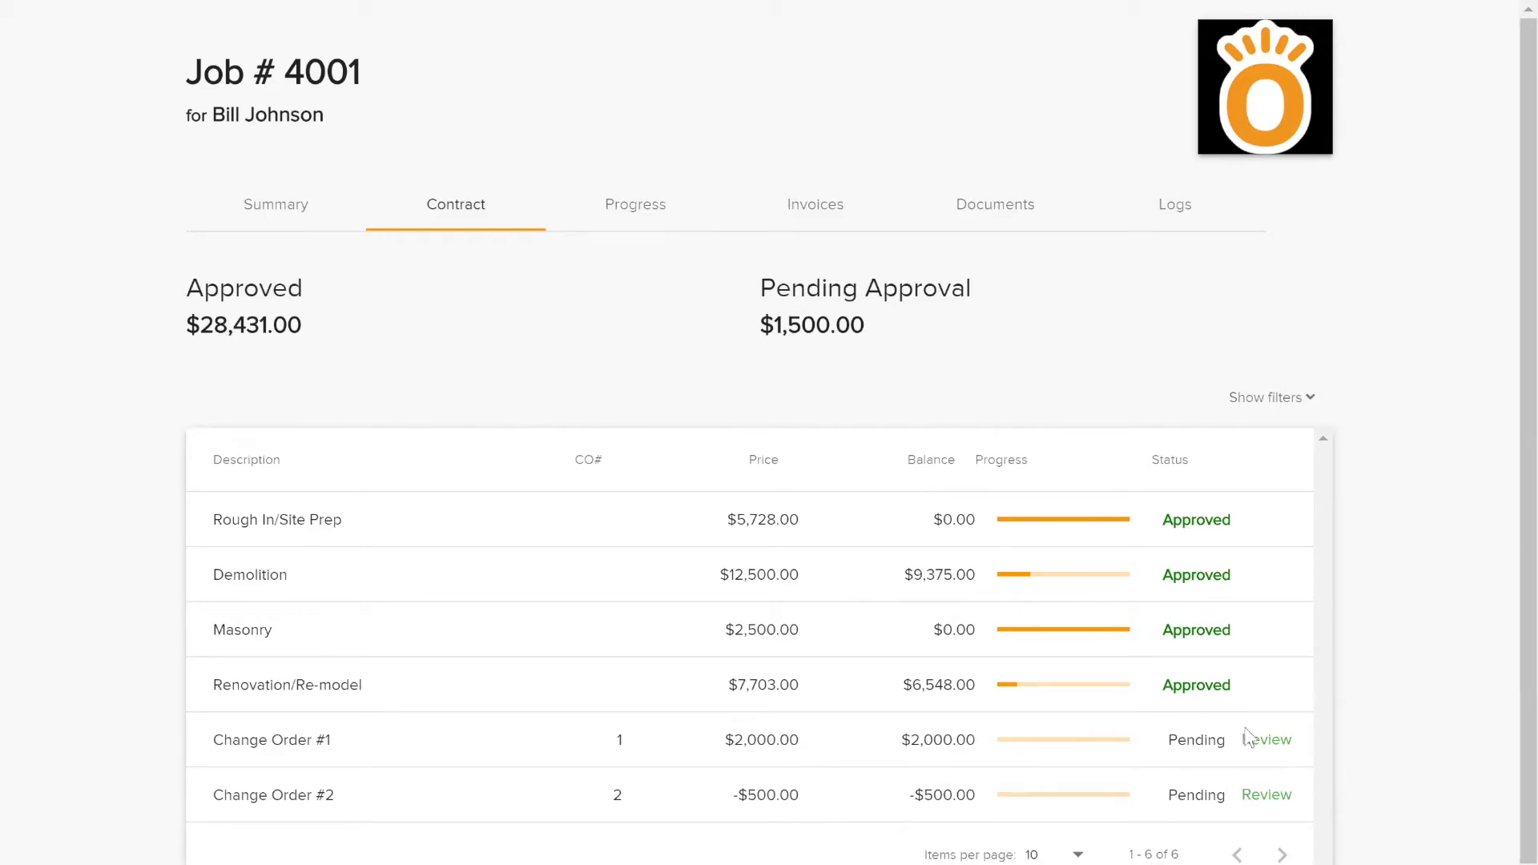
- Review the pending Change Order #1 document down to its signatures and return to the job portal
right_click(1268, 739)
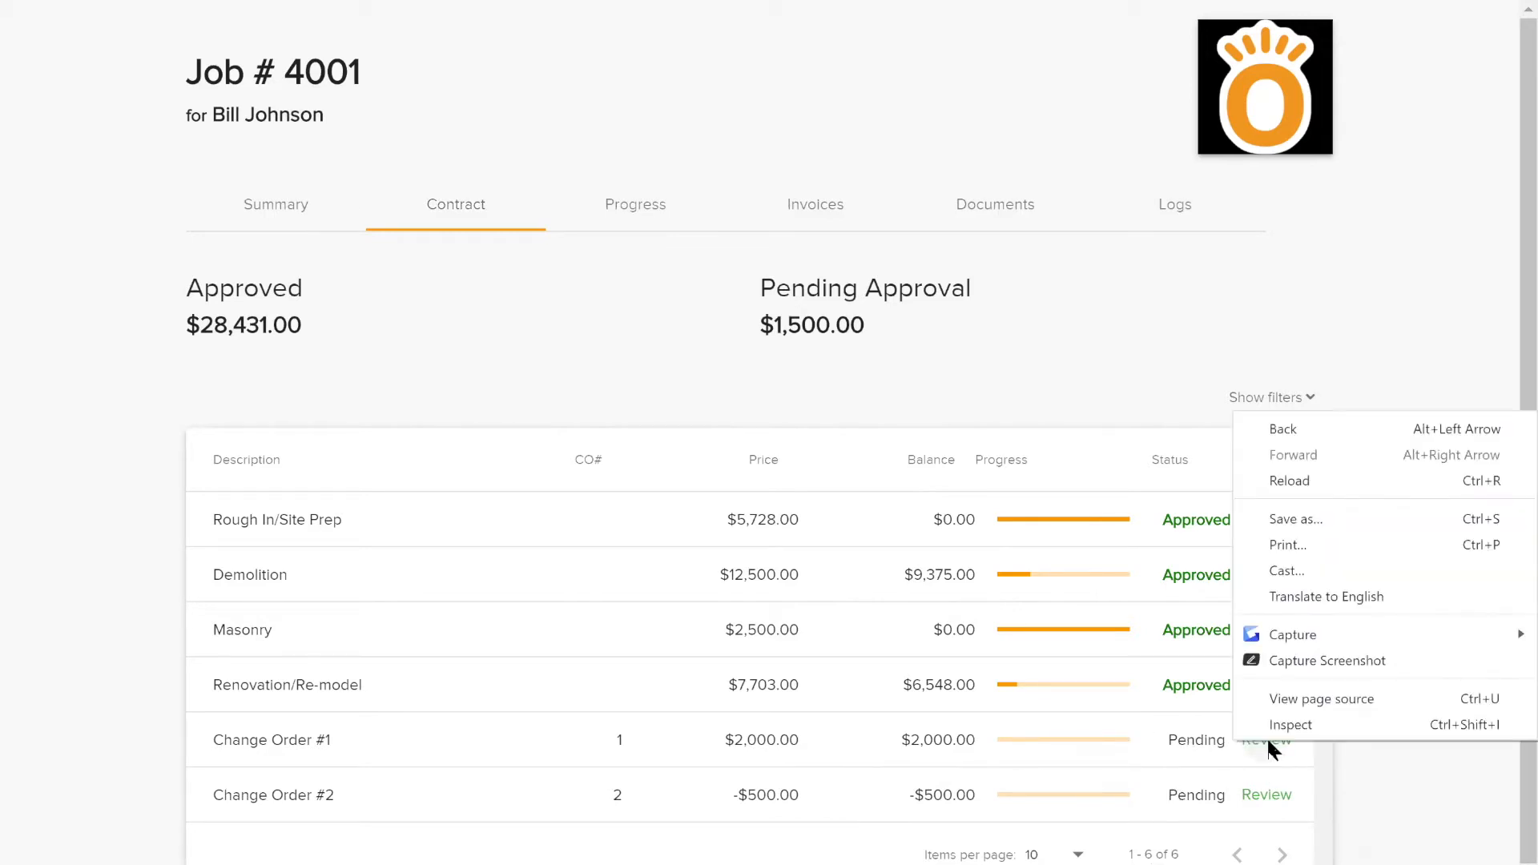
left_click(1407, 800)
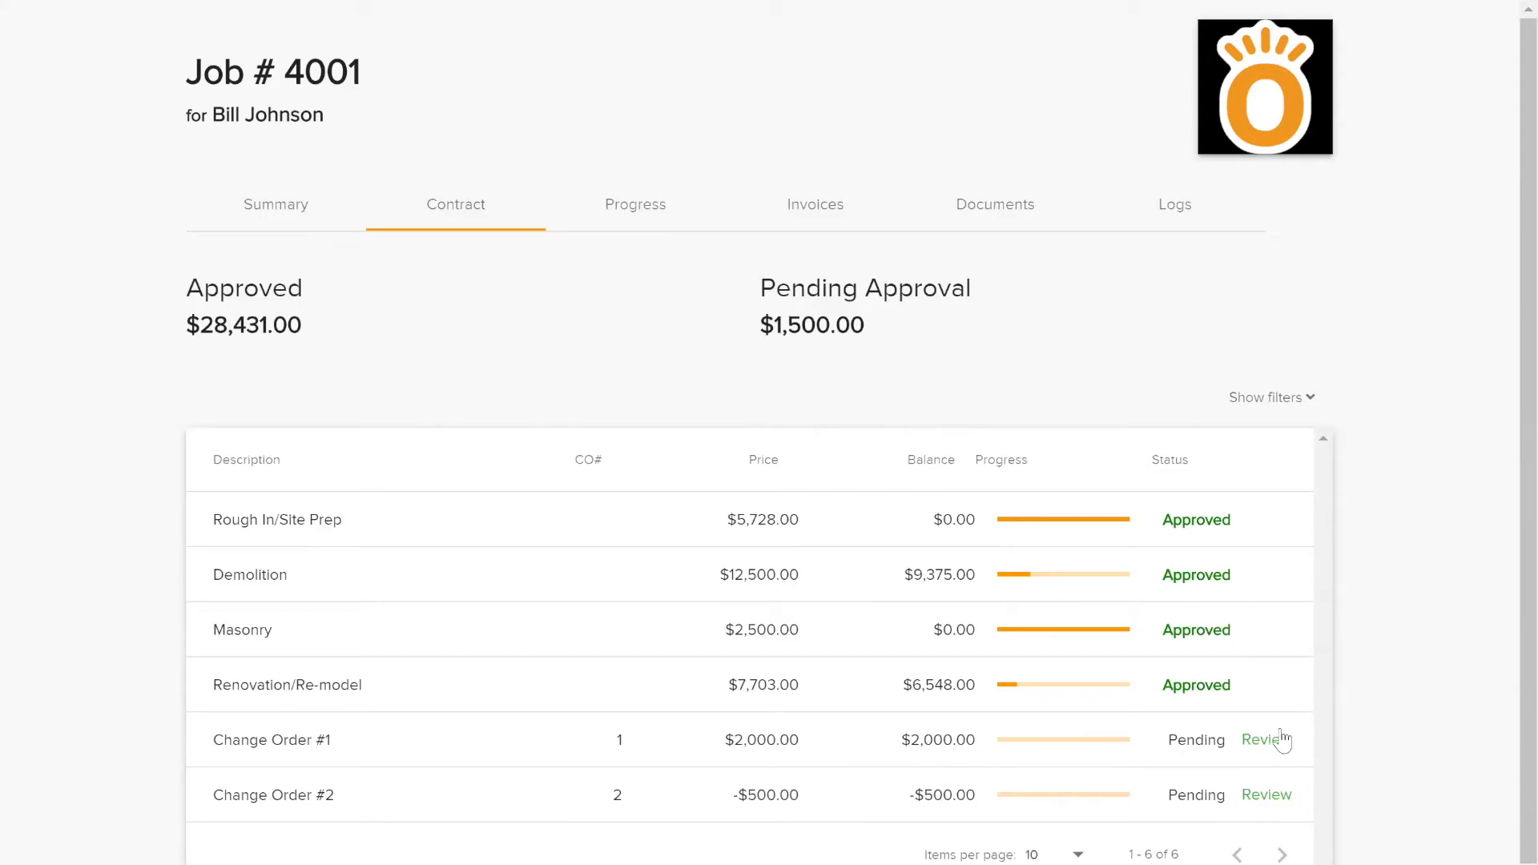
left_click(1275, 739)
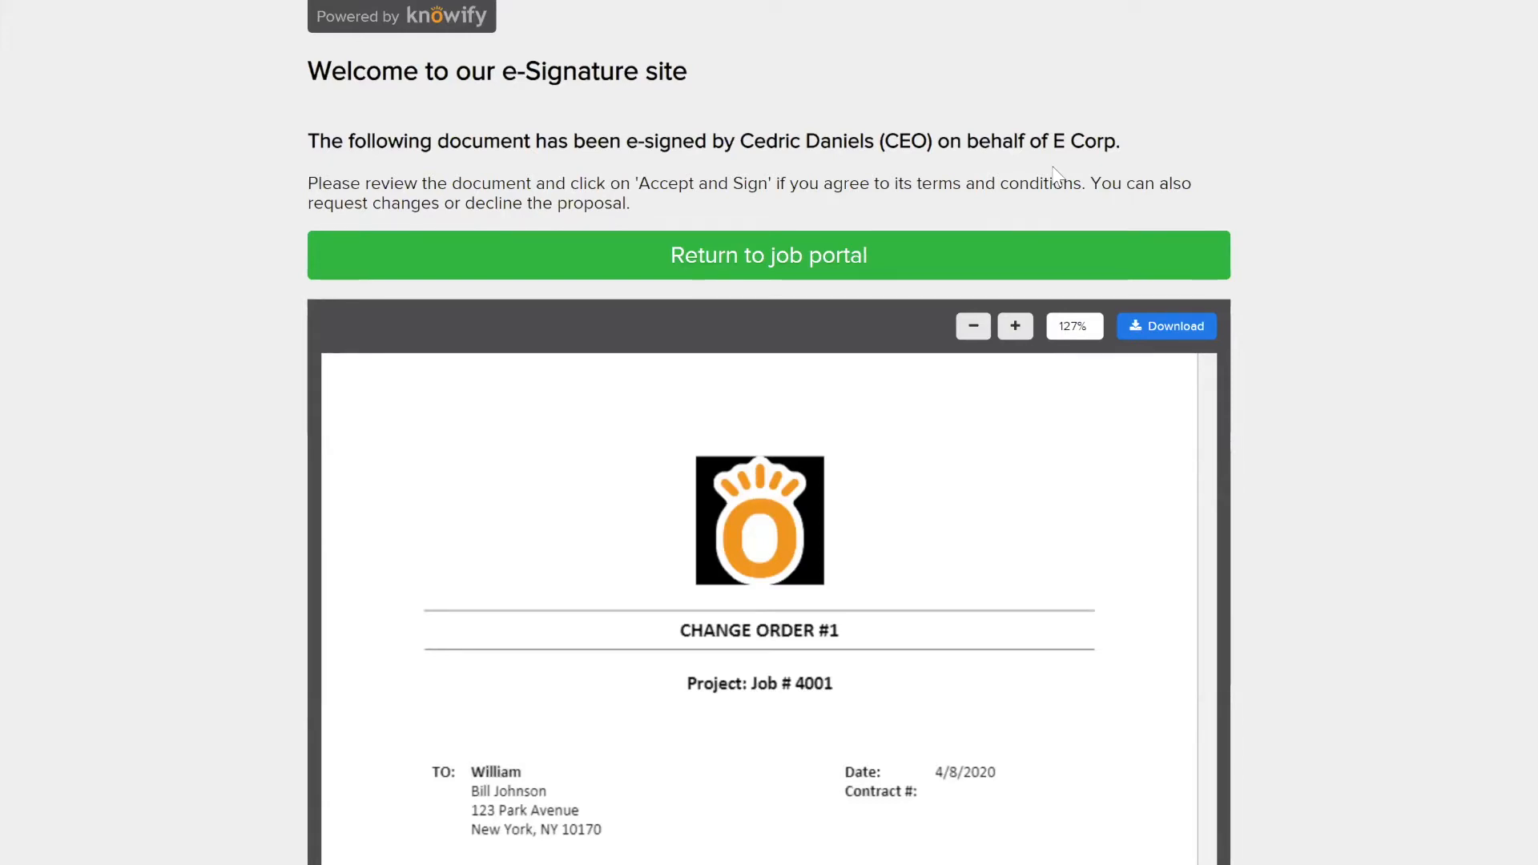
scroll(1138, 617, "down", 3)
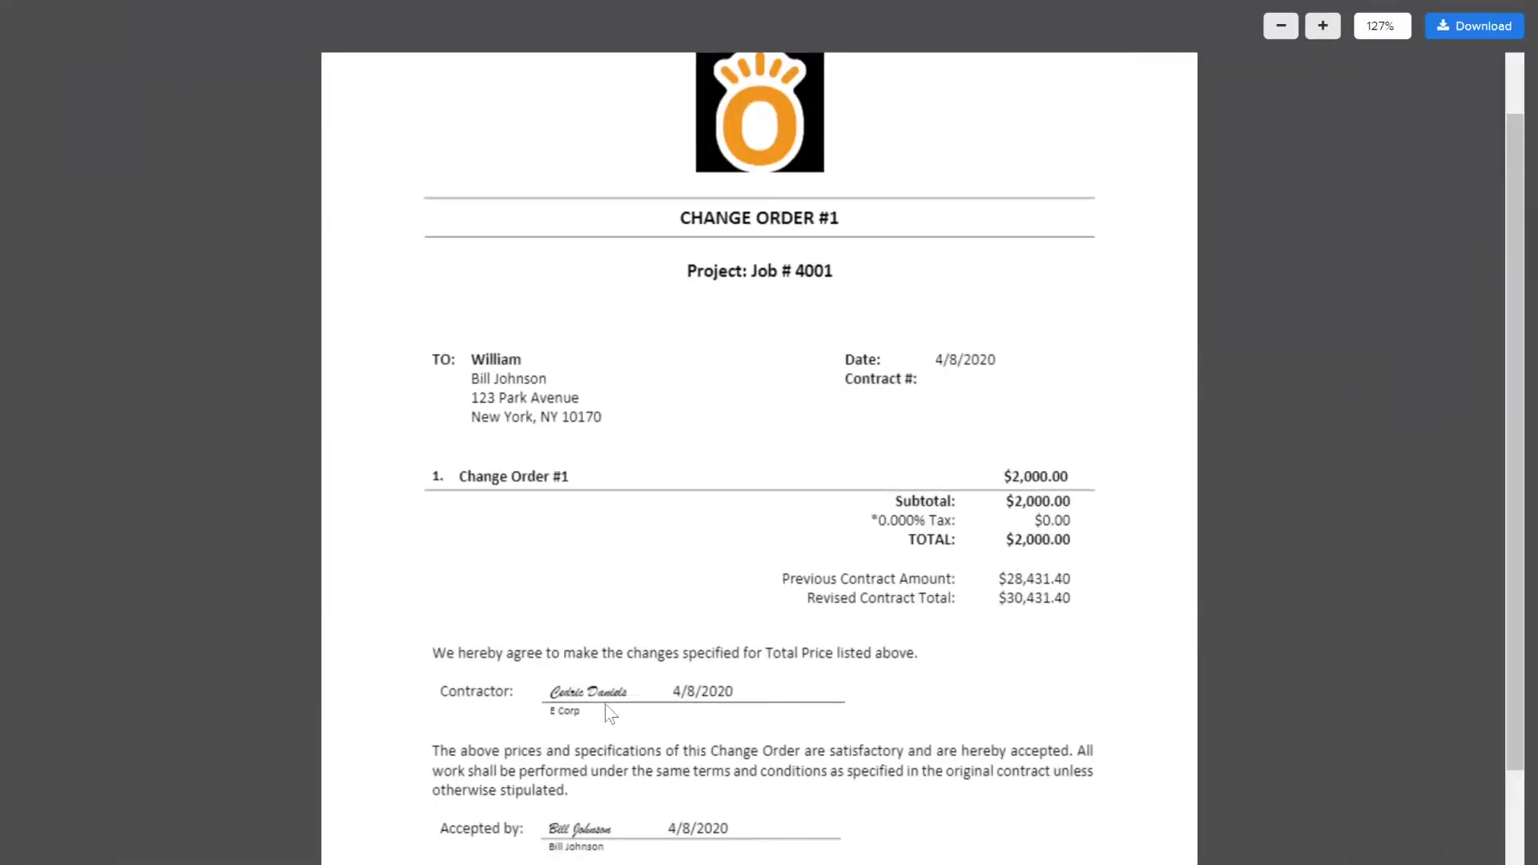
scroll(572, 719, "up", 8)
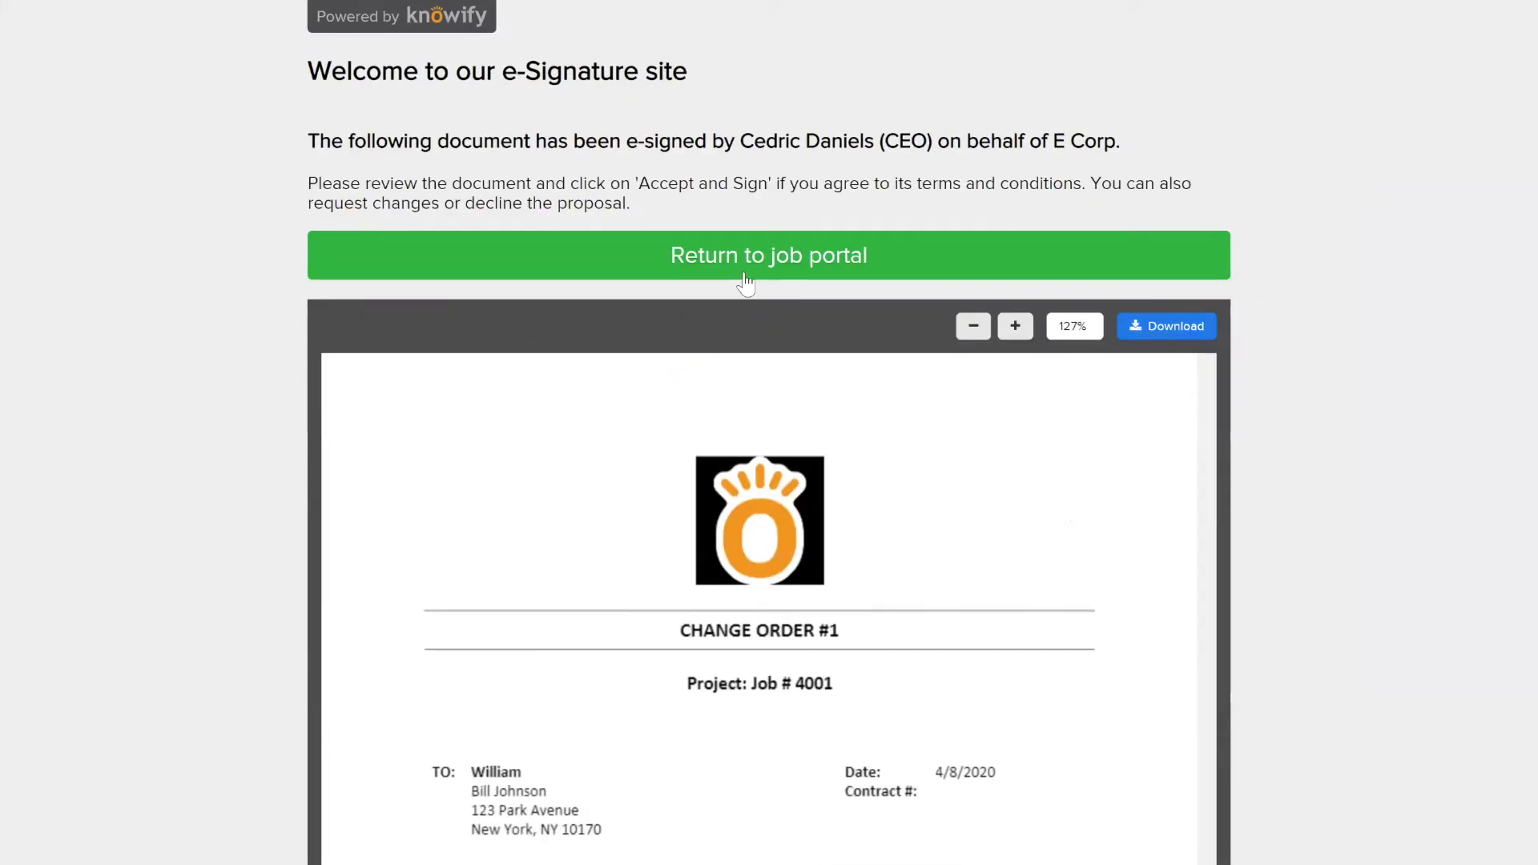
left_click(745, 280)
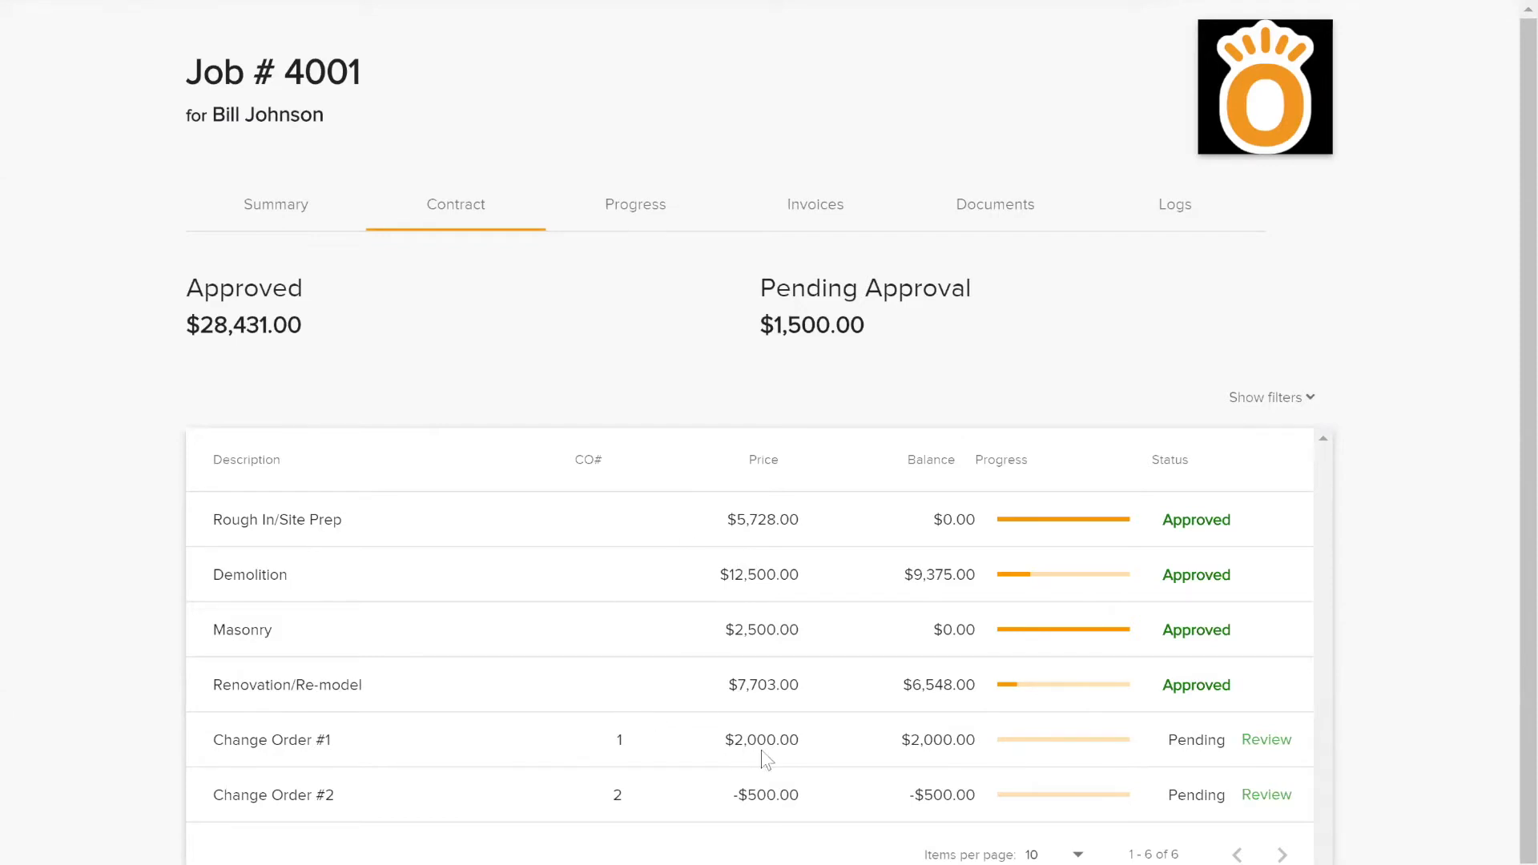
- Filter the contract items by "change order" and look over the progress of the job's phases
left_click(1269, 398)
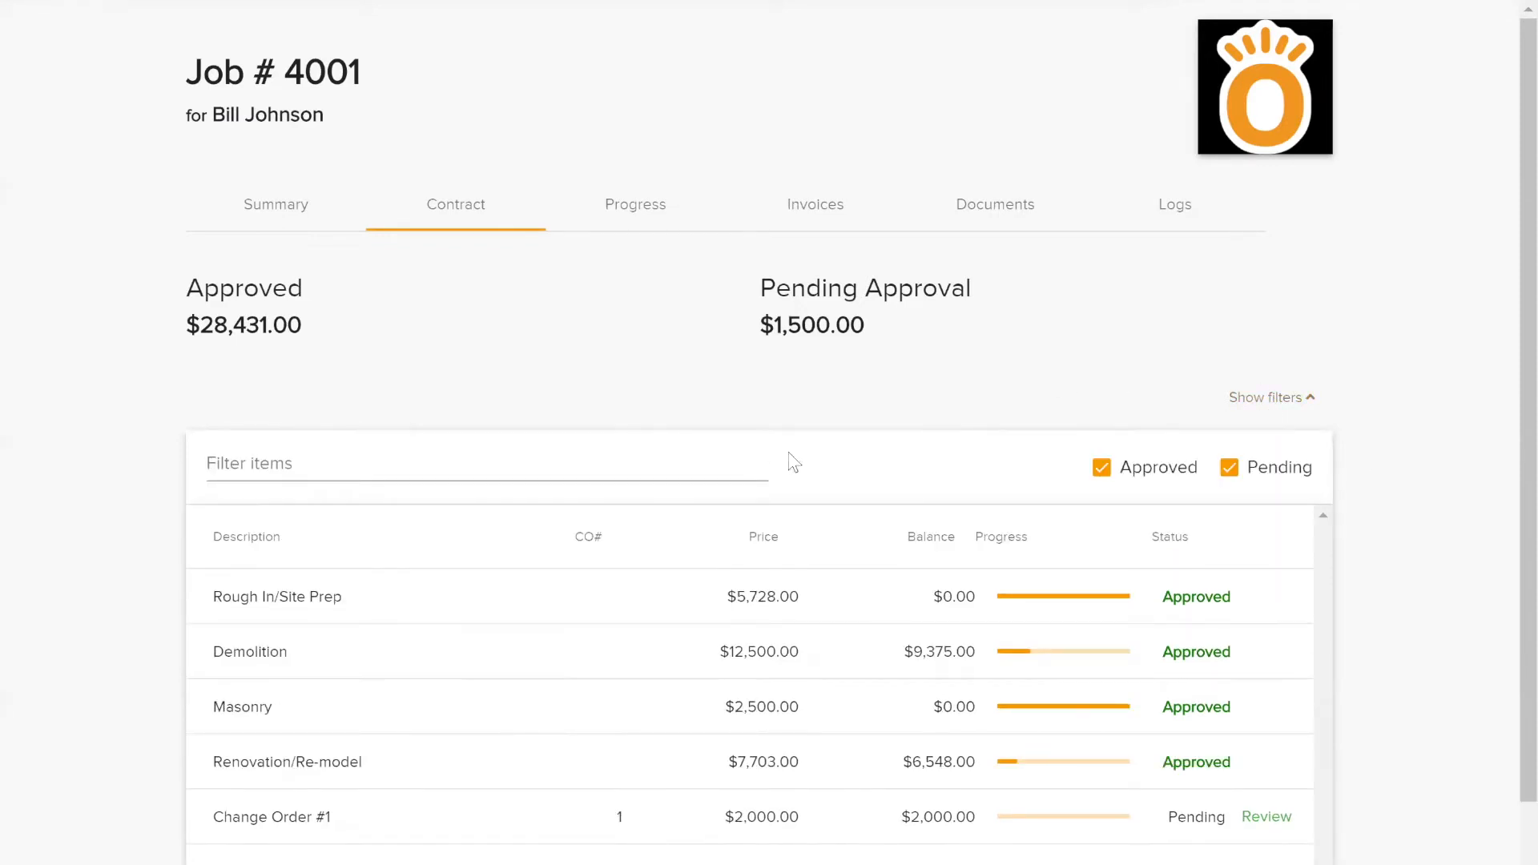
left_click(398, 467)
type("change order")
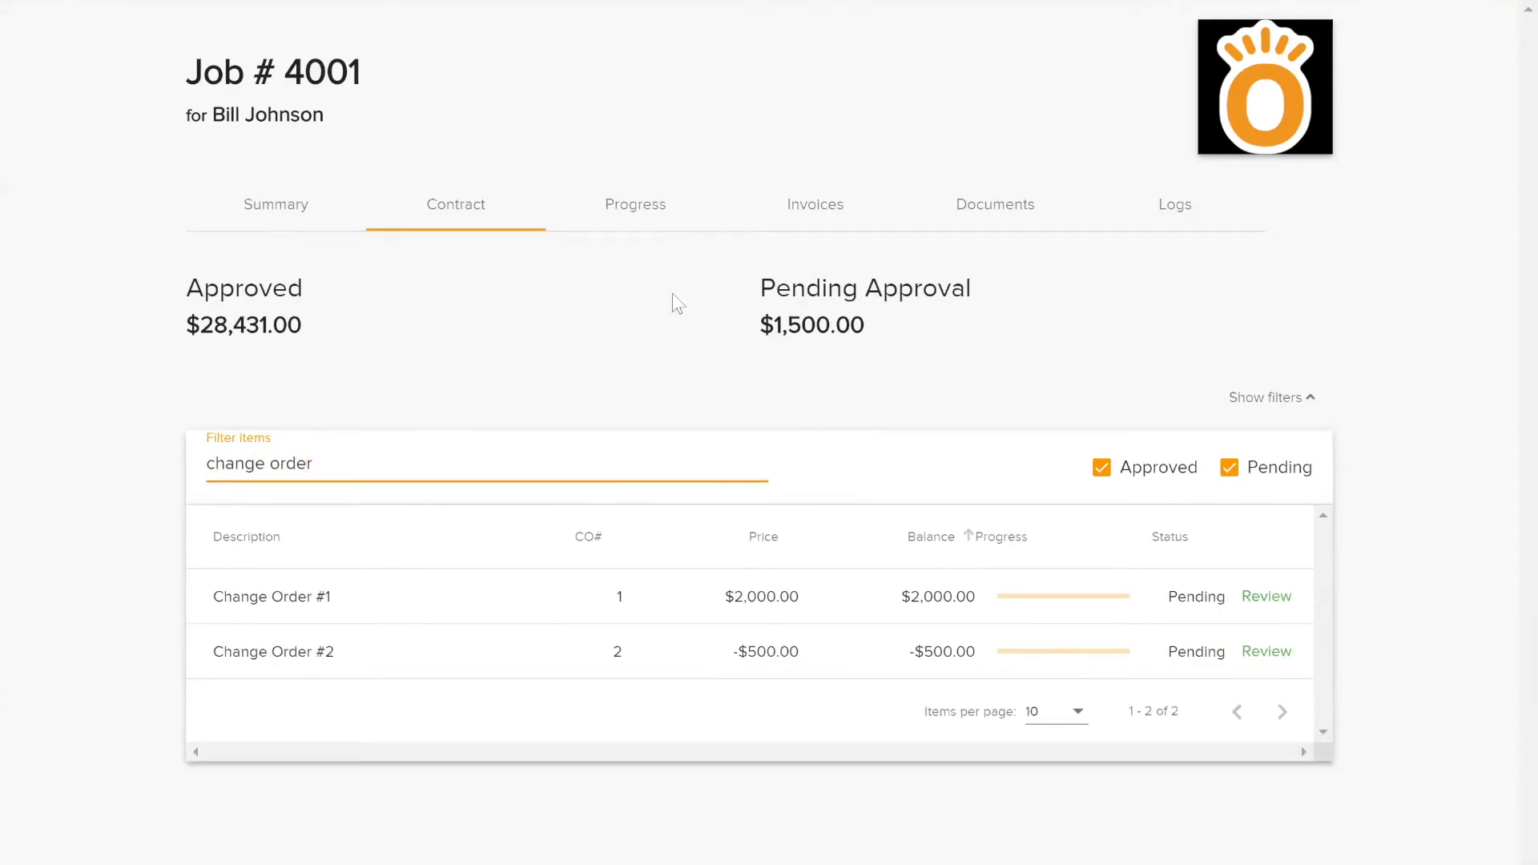
left_click(637, 206)
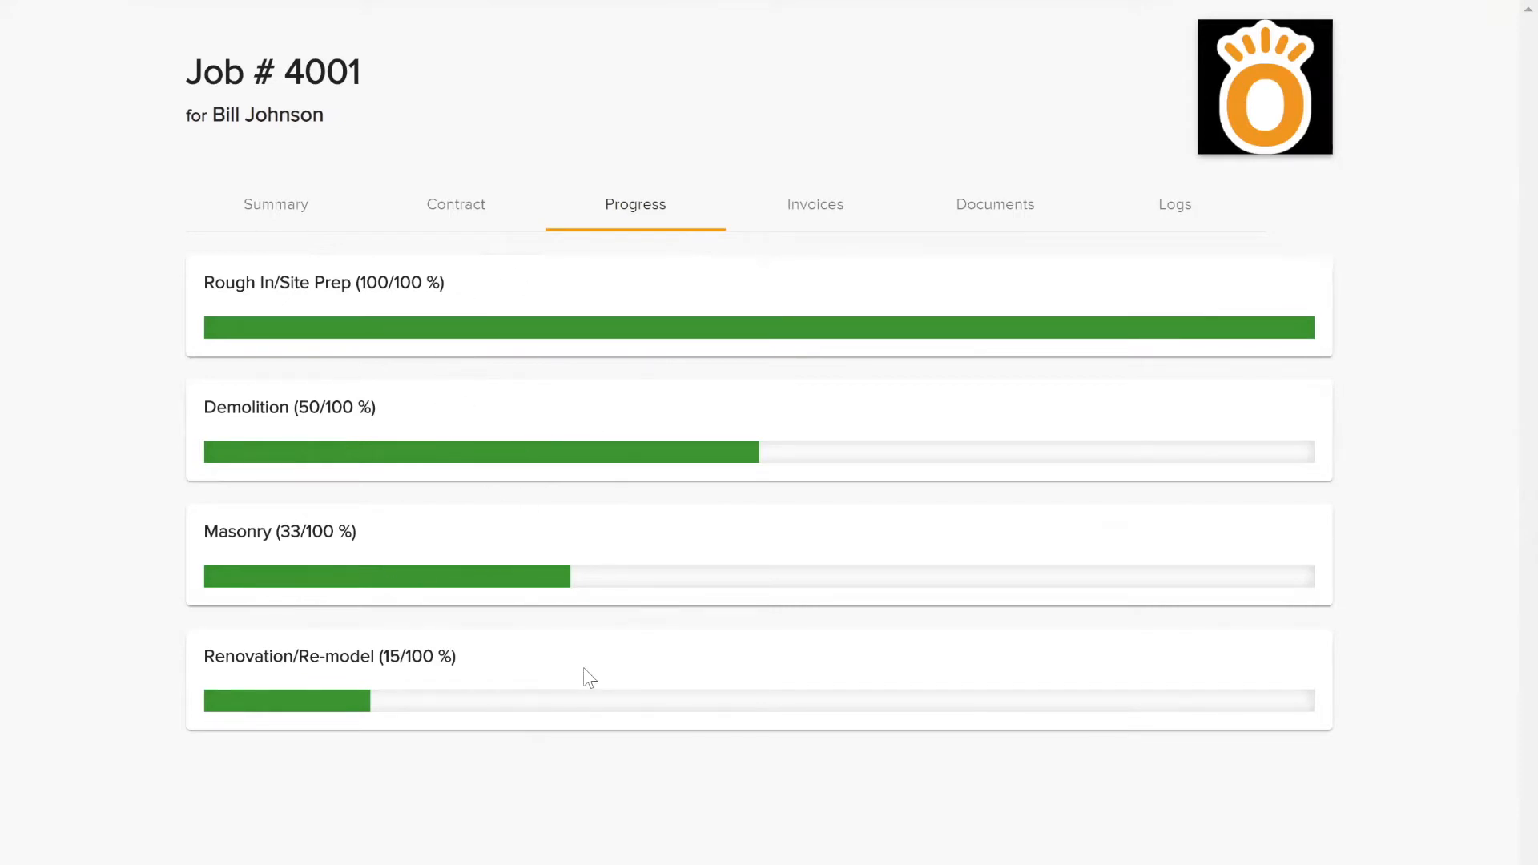
- Look over the job's invoices in the customer portal and read through Invoice #42 at a larger zoom
left_click(816, 205)
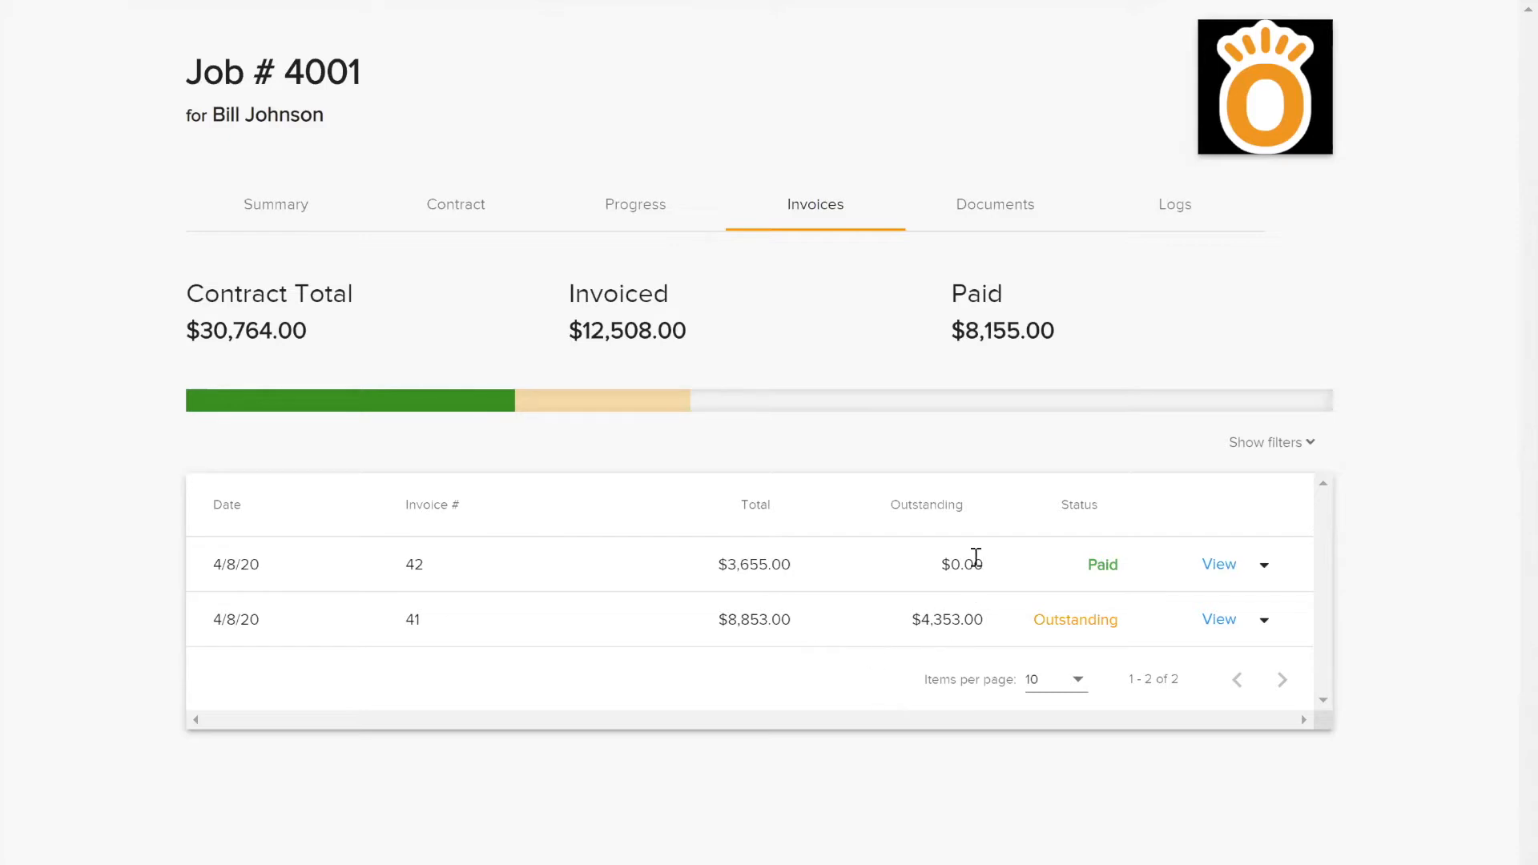
left_click(1265, 568)
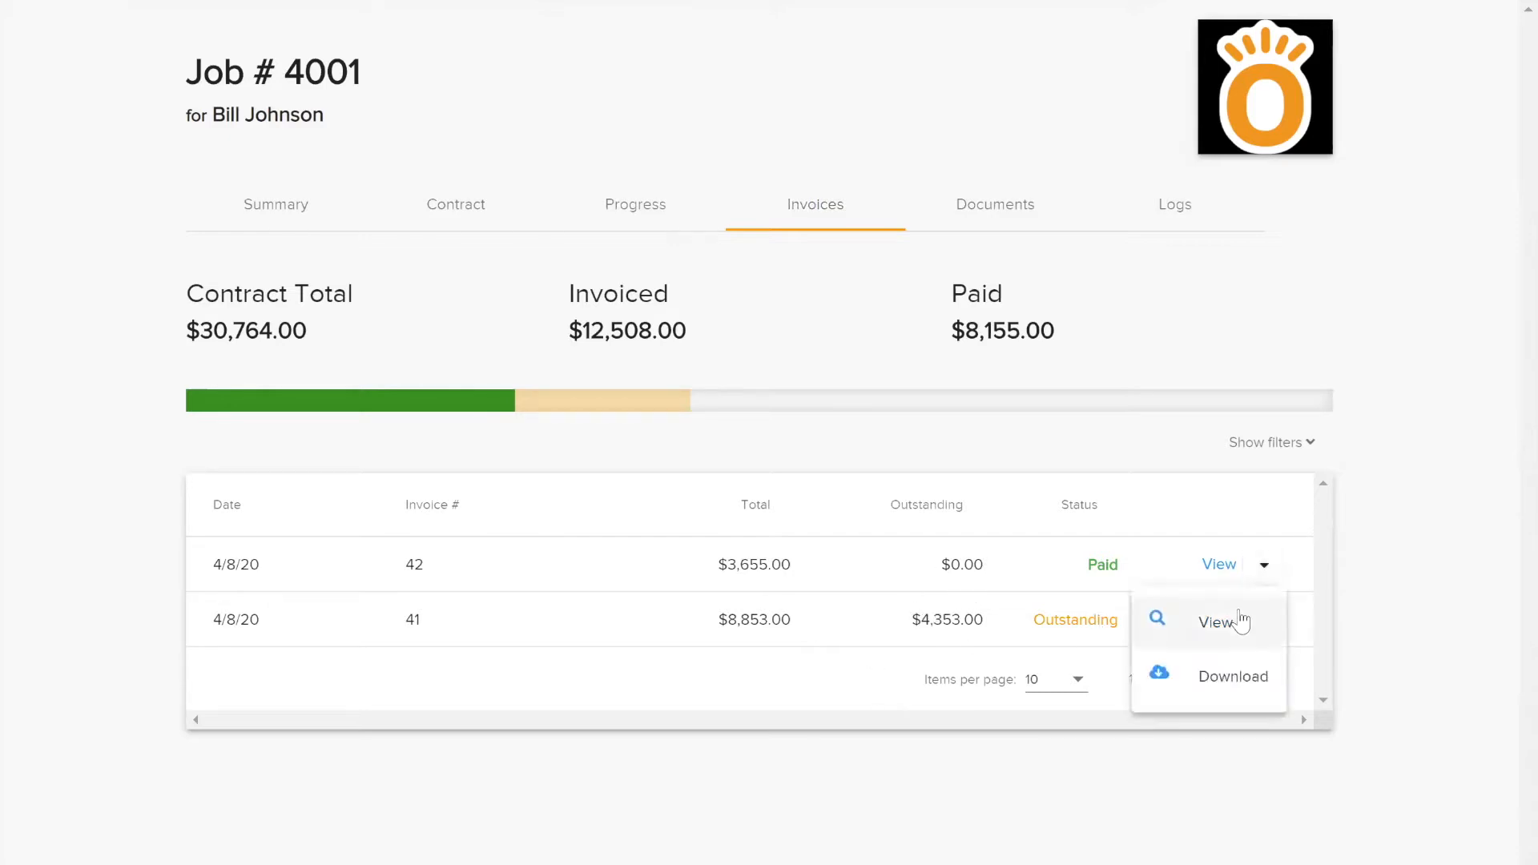
left_click(1218, 623)
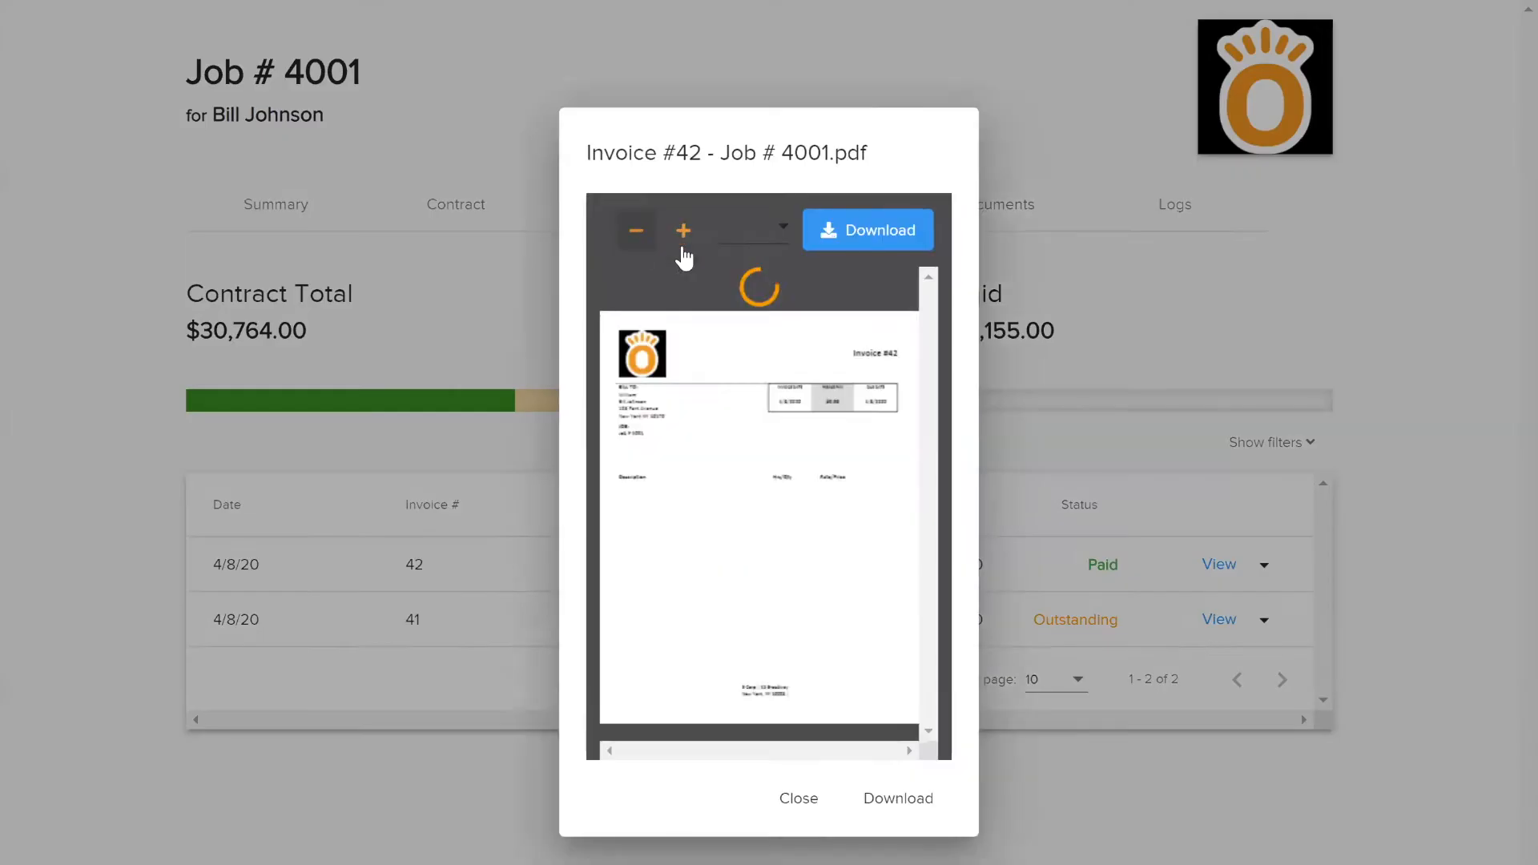
left_click(683, 230)
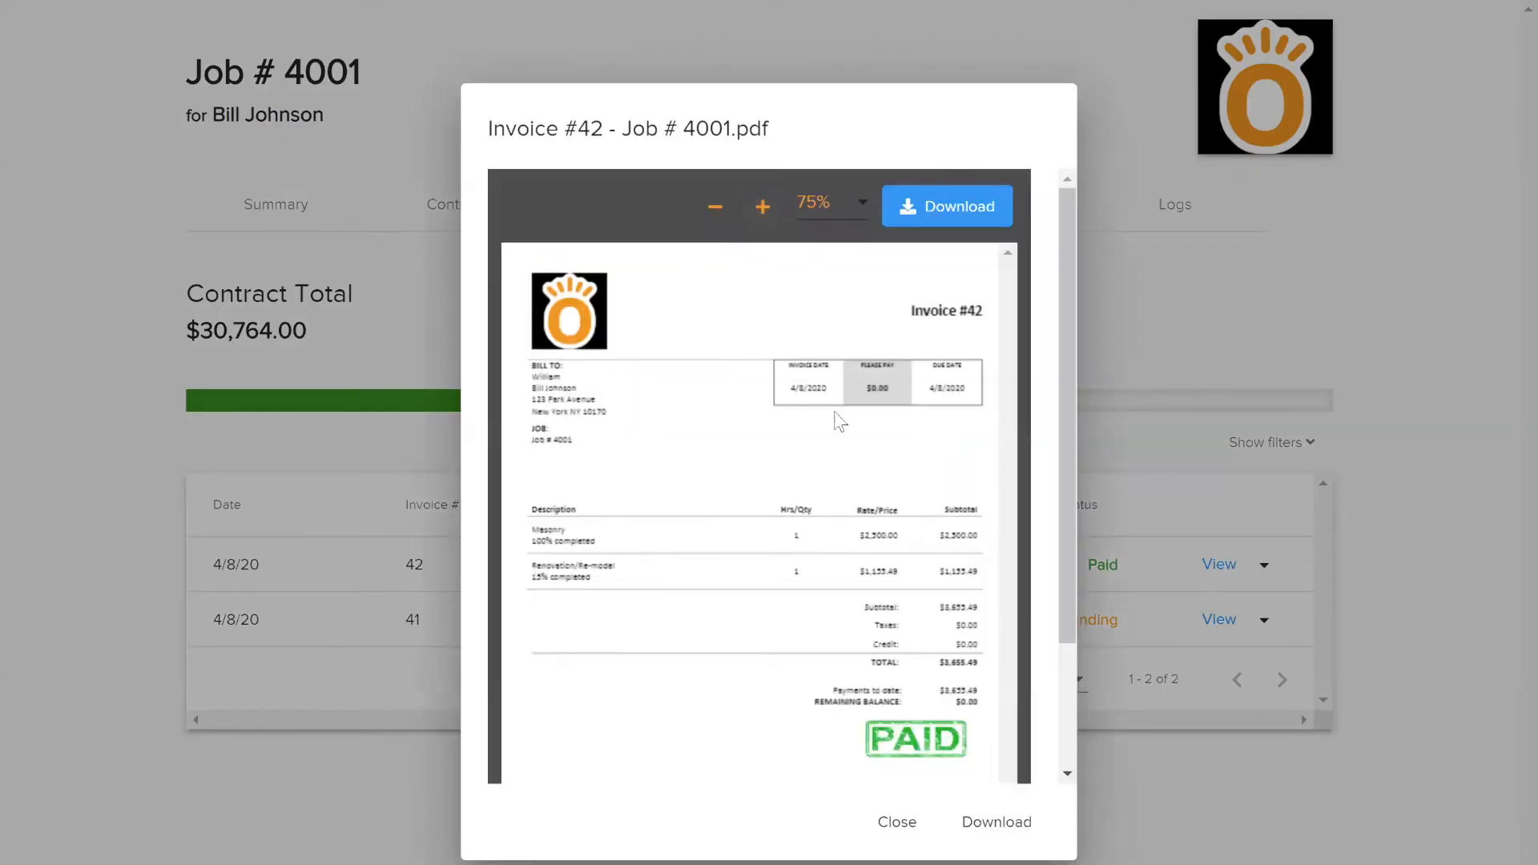
scroll(838, 392, "down", 2)
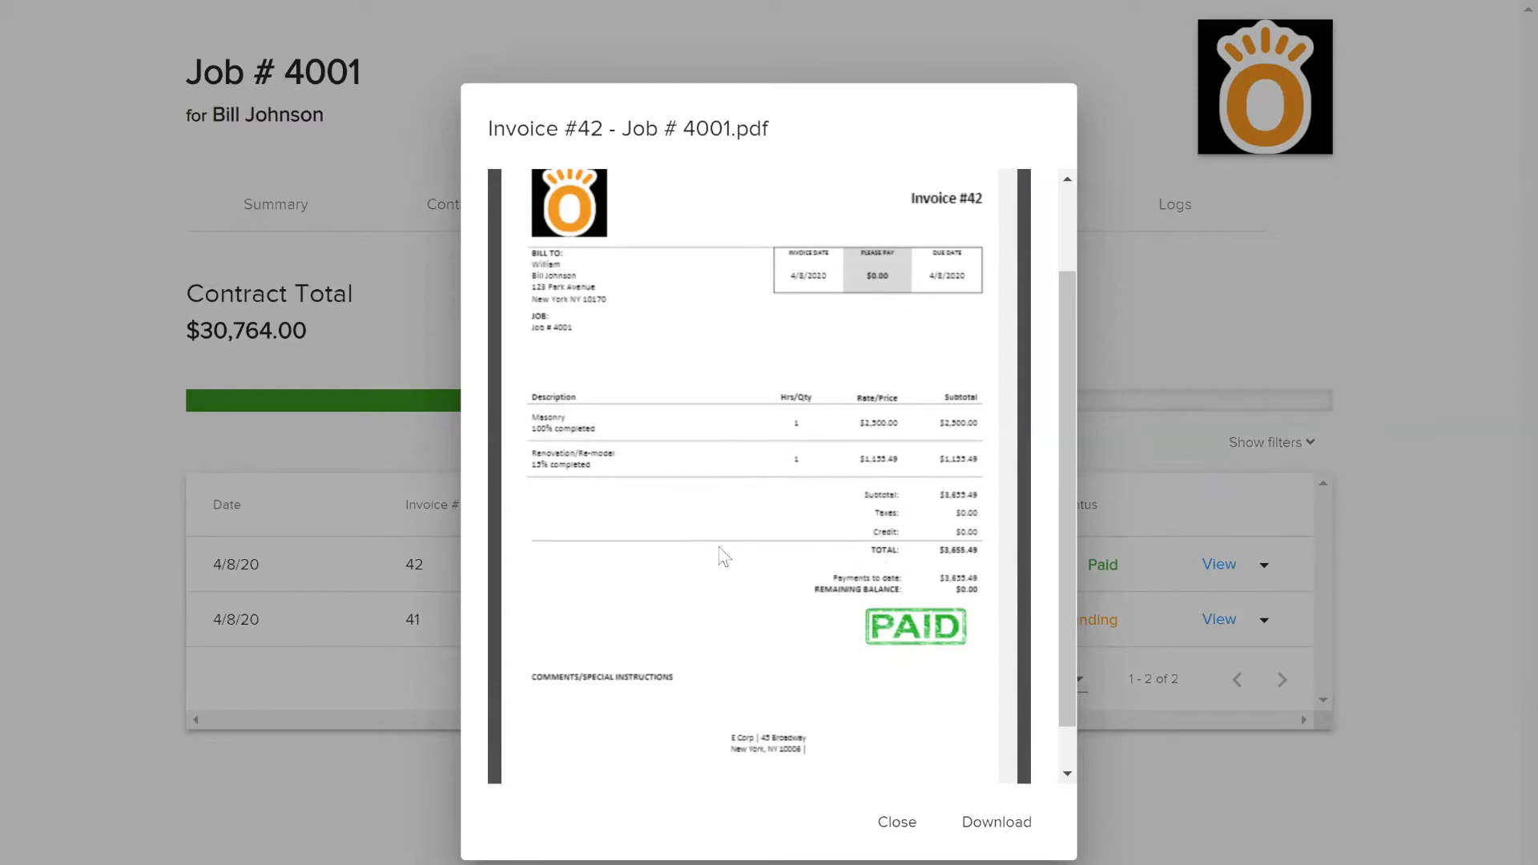
key("Escape")
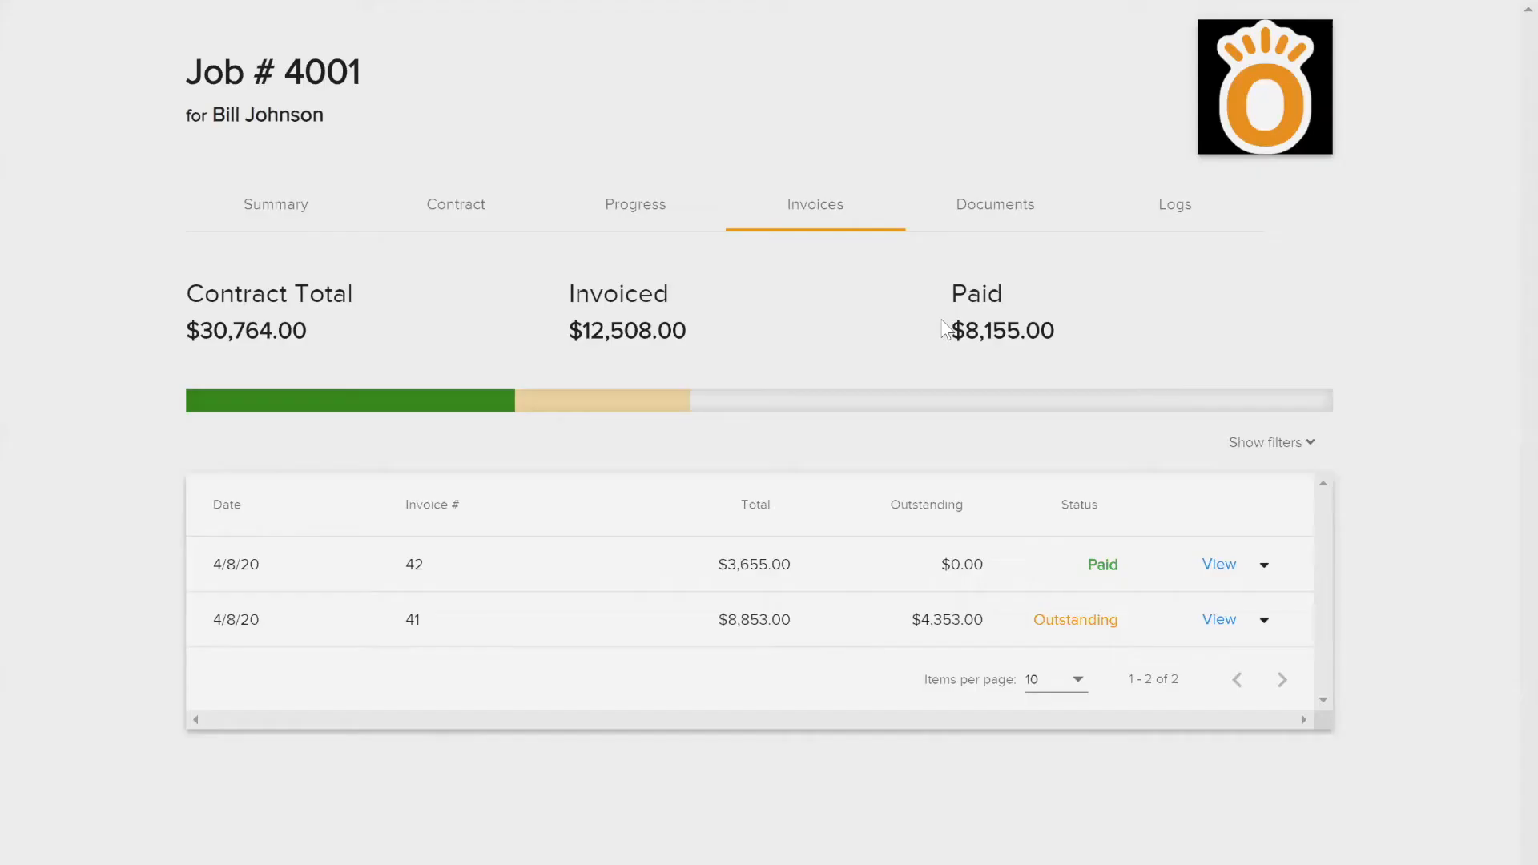
- Read ChangeOrder1_4_8_2020.pdf from the job's shared documents down to the signatures and close it
left_click(1017, 212)
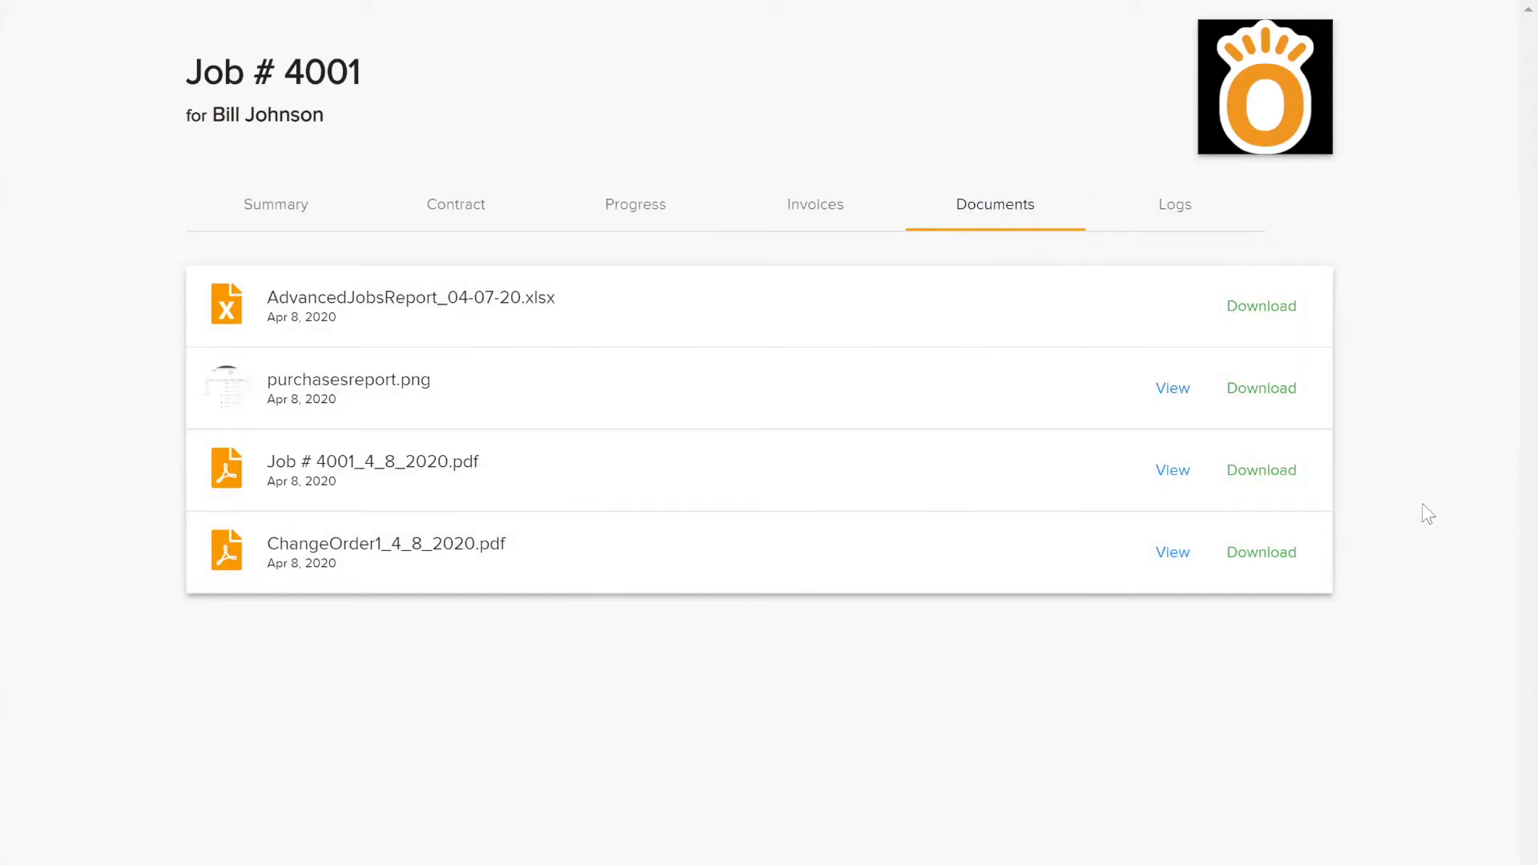
left_click(1178, 561)
scroll(972, 425, "down", 3)
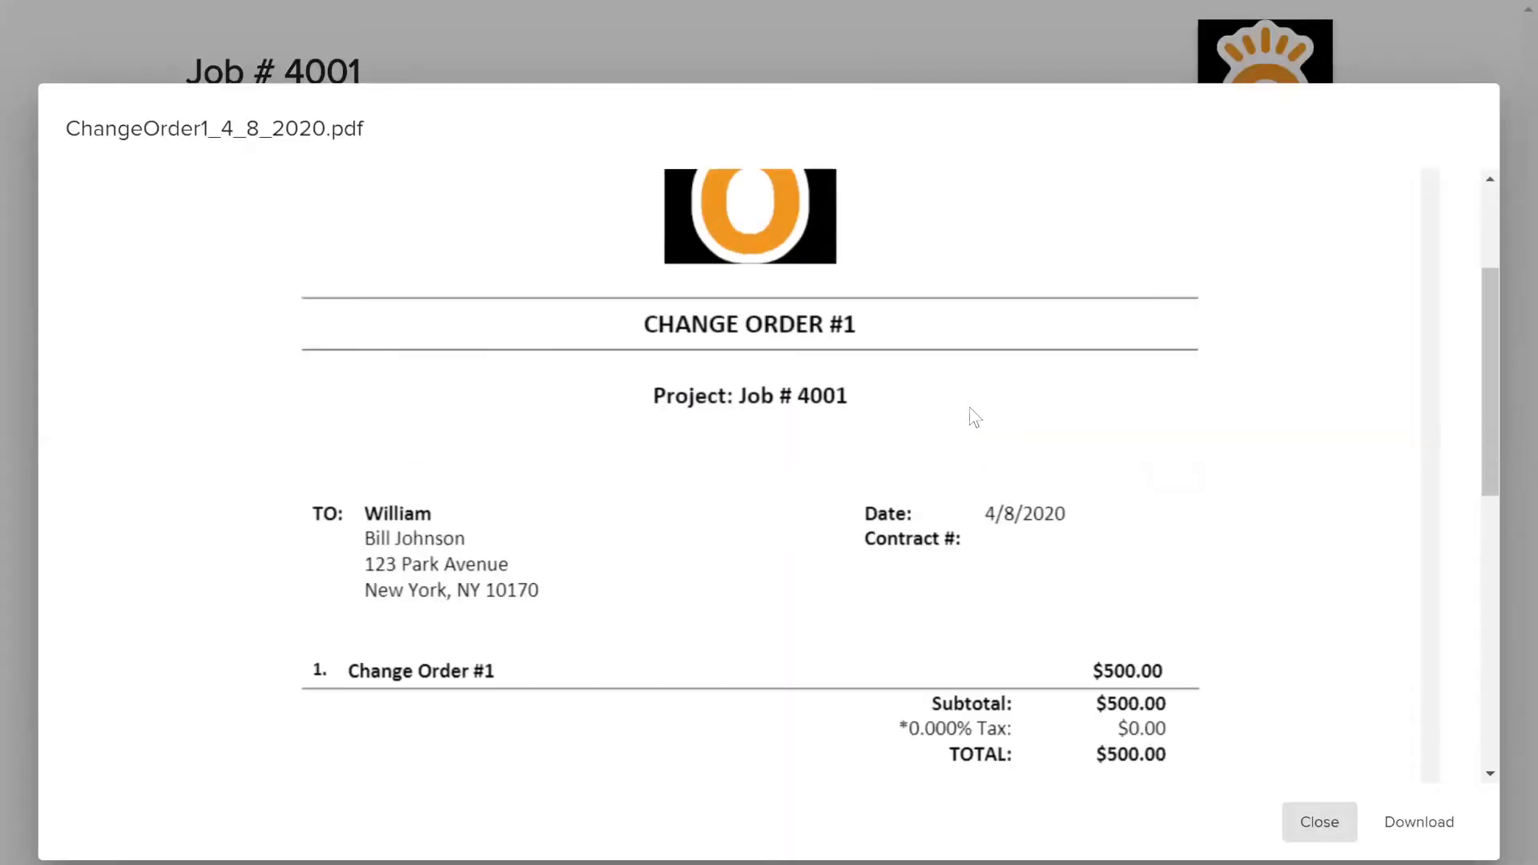
scroll(975, 393, "down", 5)
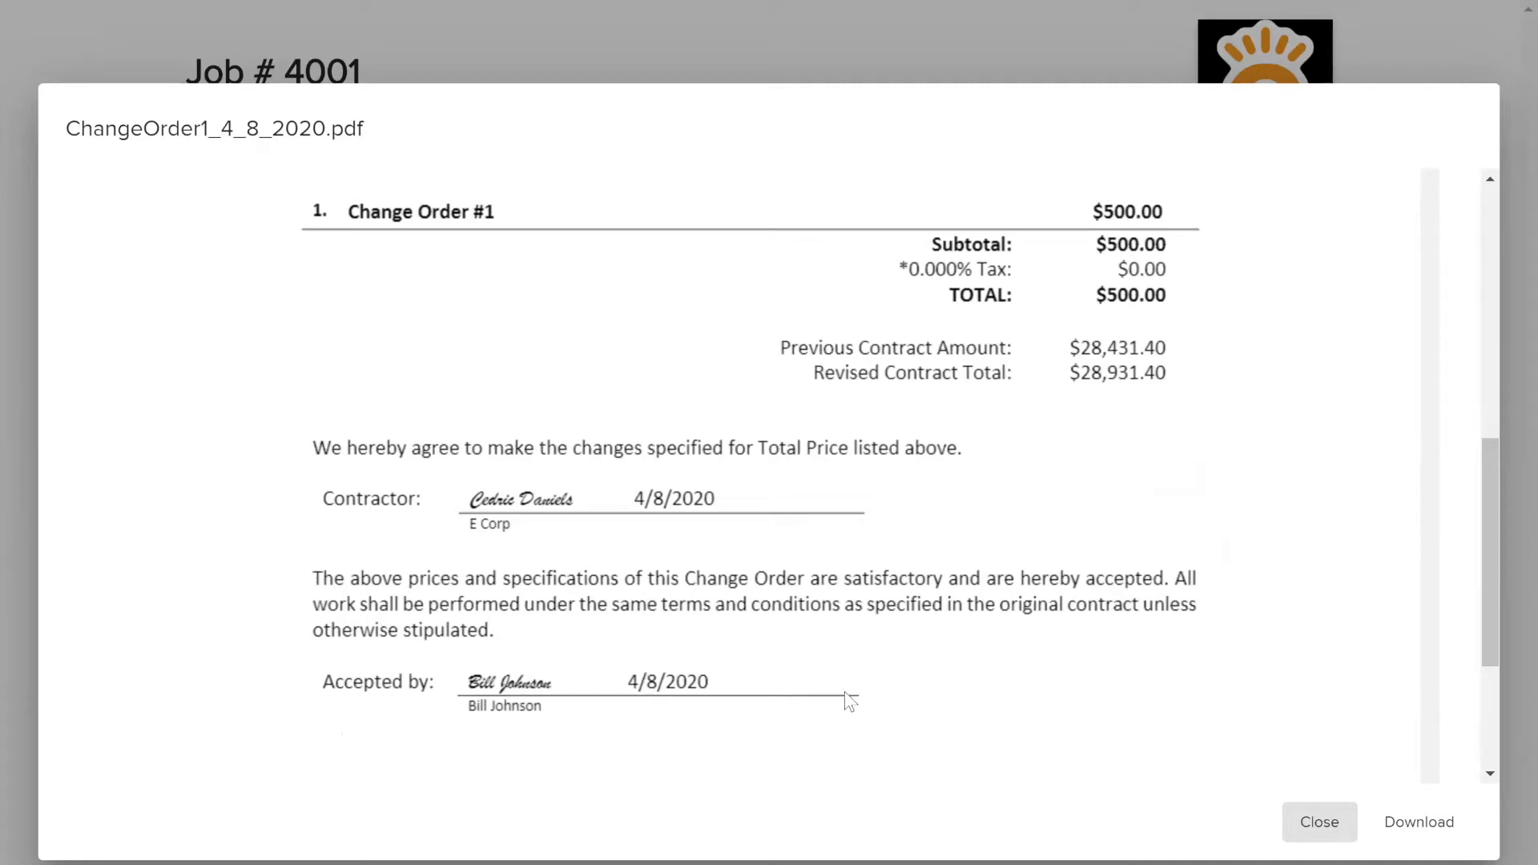
left_click(1329, 819)
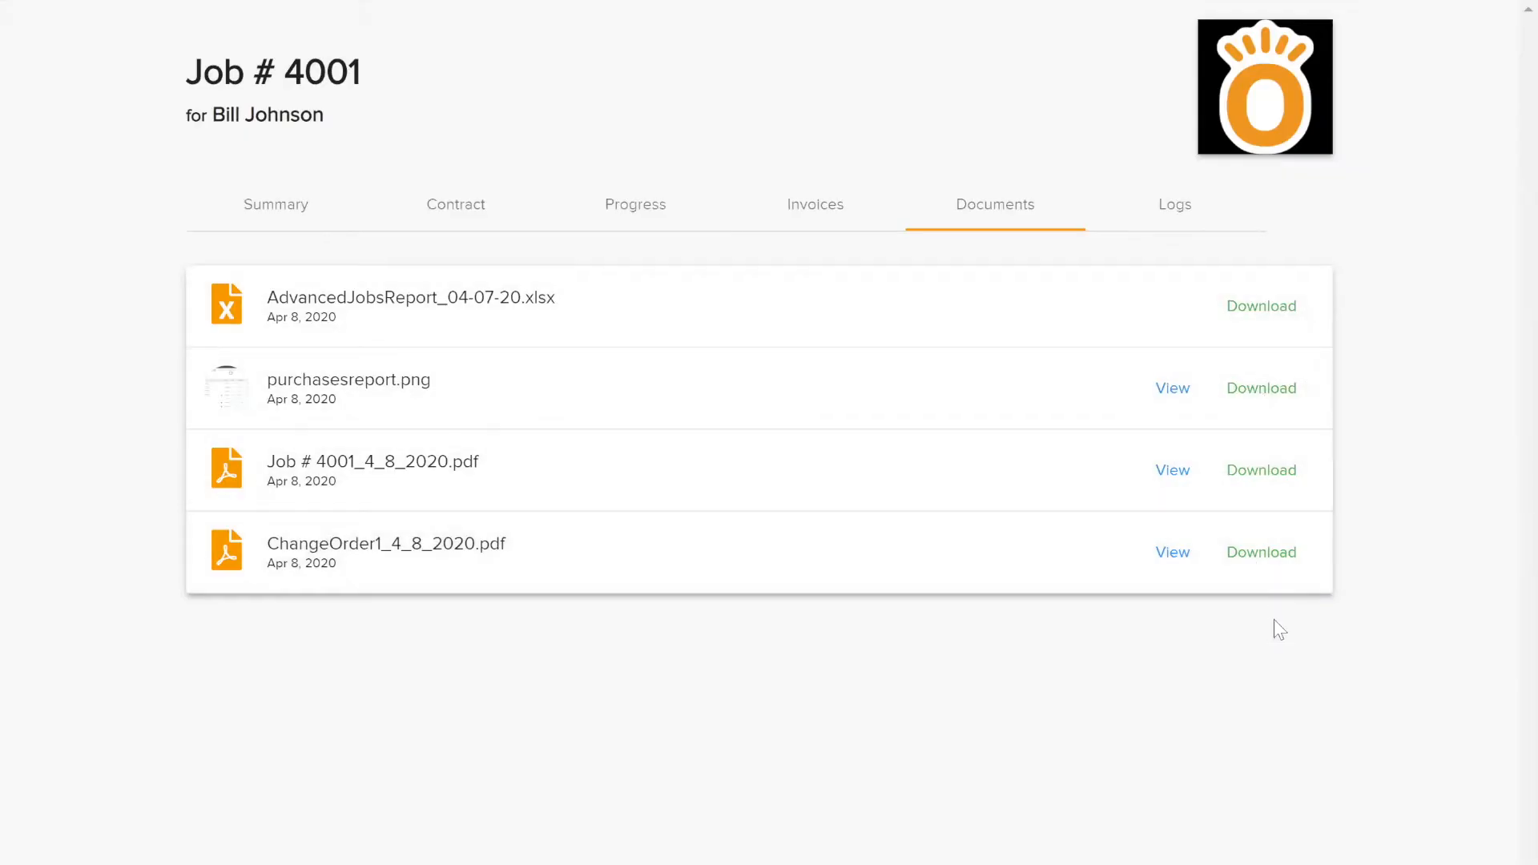
- Review the job's activity logs in the customer portal, from job creation through the phase progress updates
left_click(1179, 215)
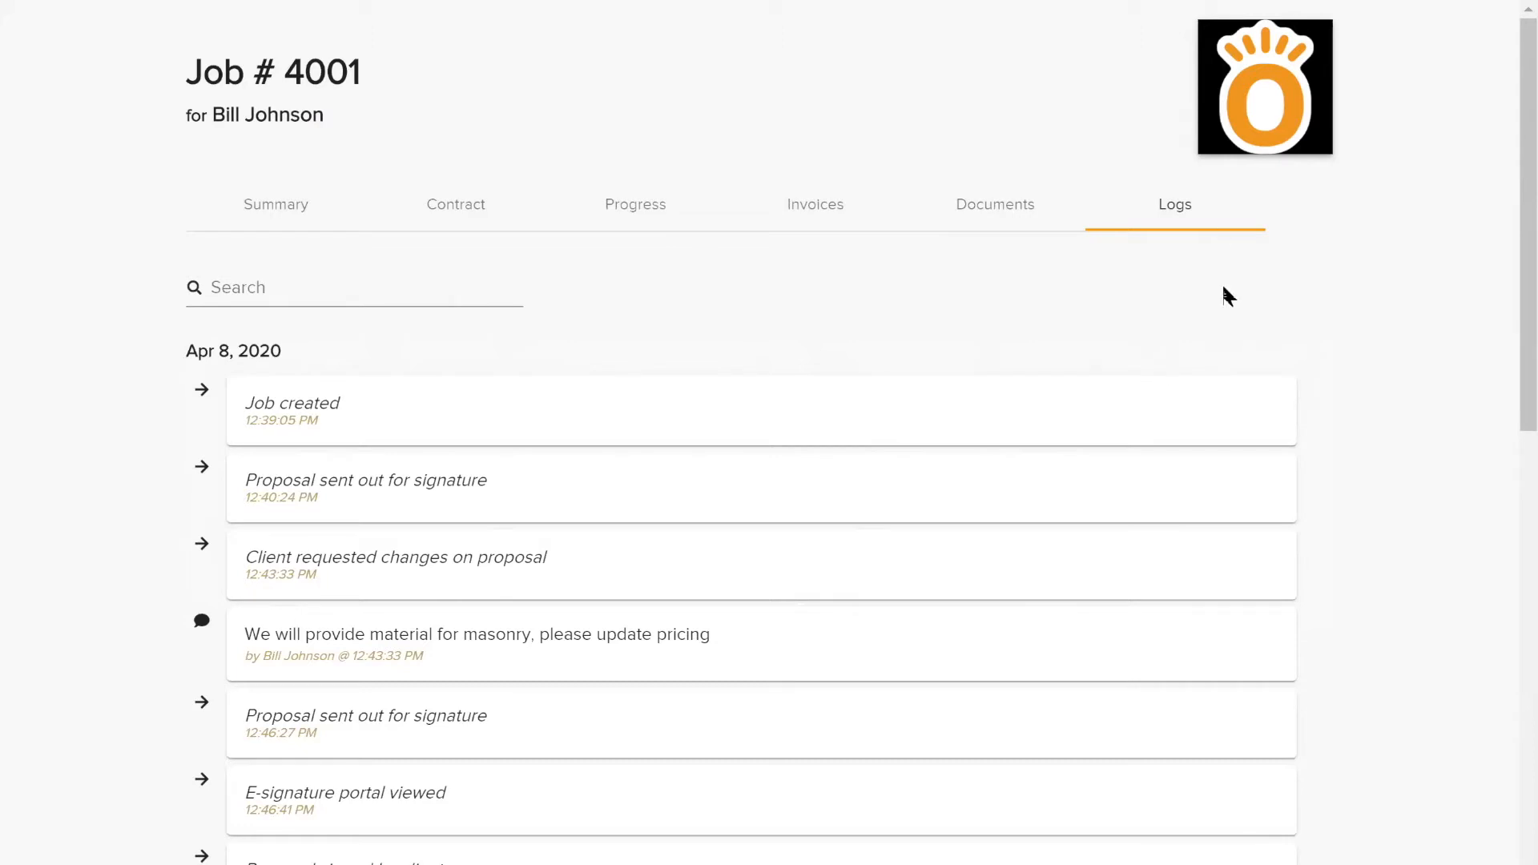
scroll(1380, 339, "down", 3)
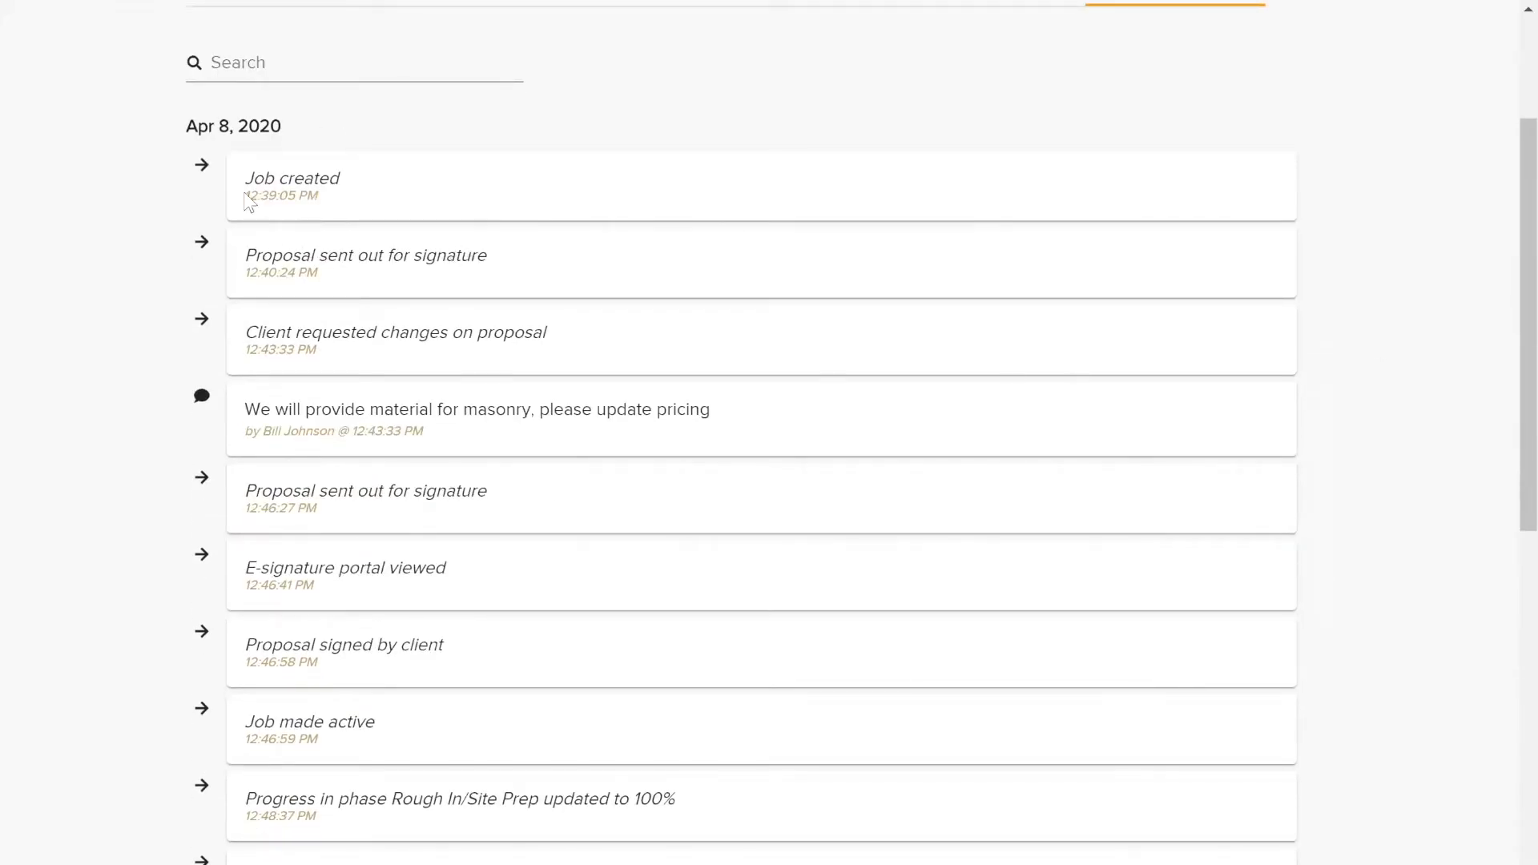
scroll(371, 520, "down", 1)
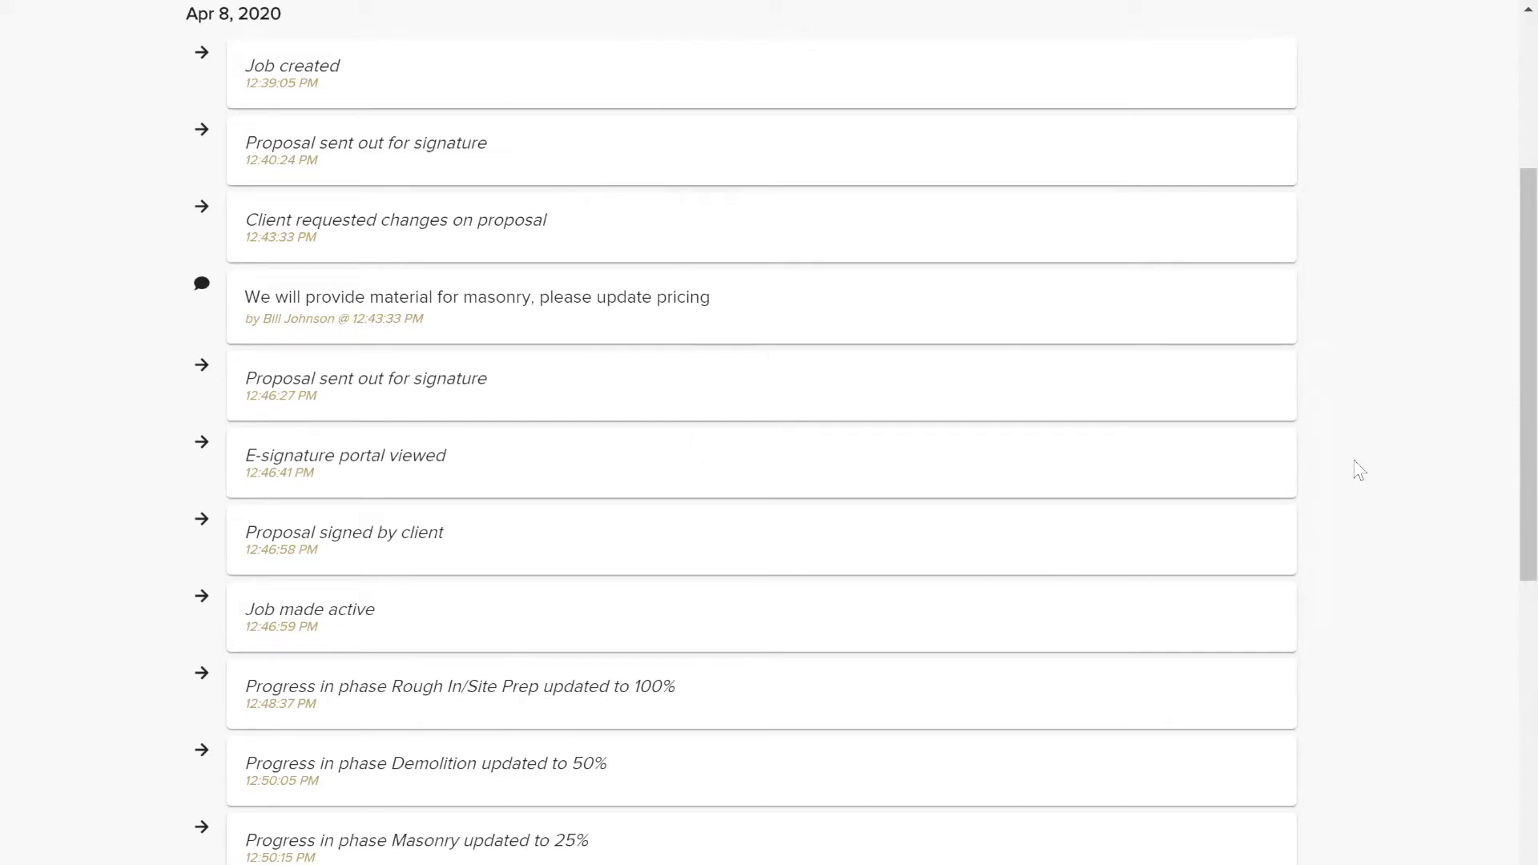
scroll(1350, 472, "down", 1)
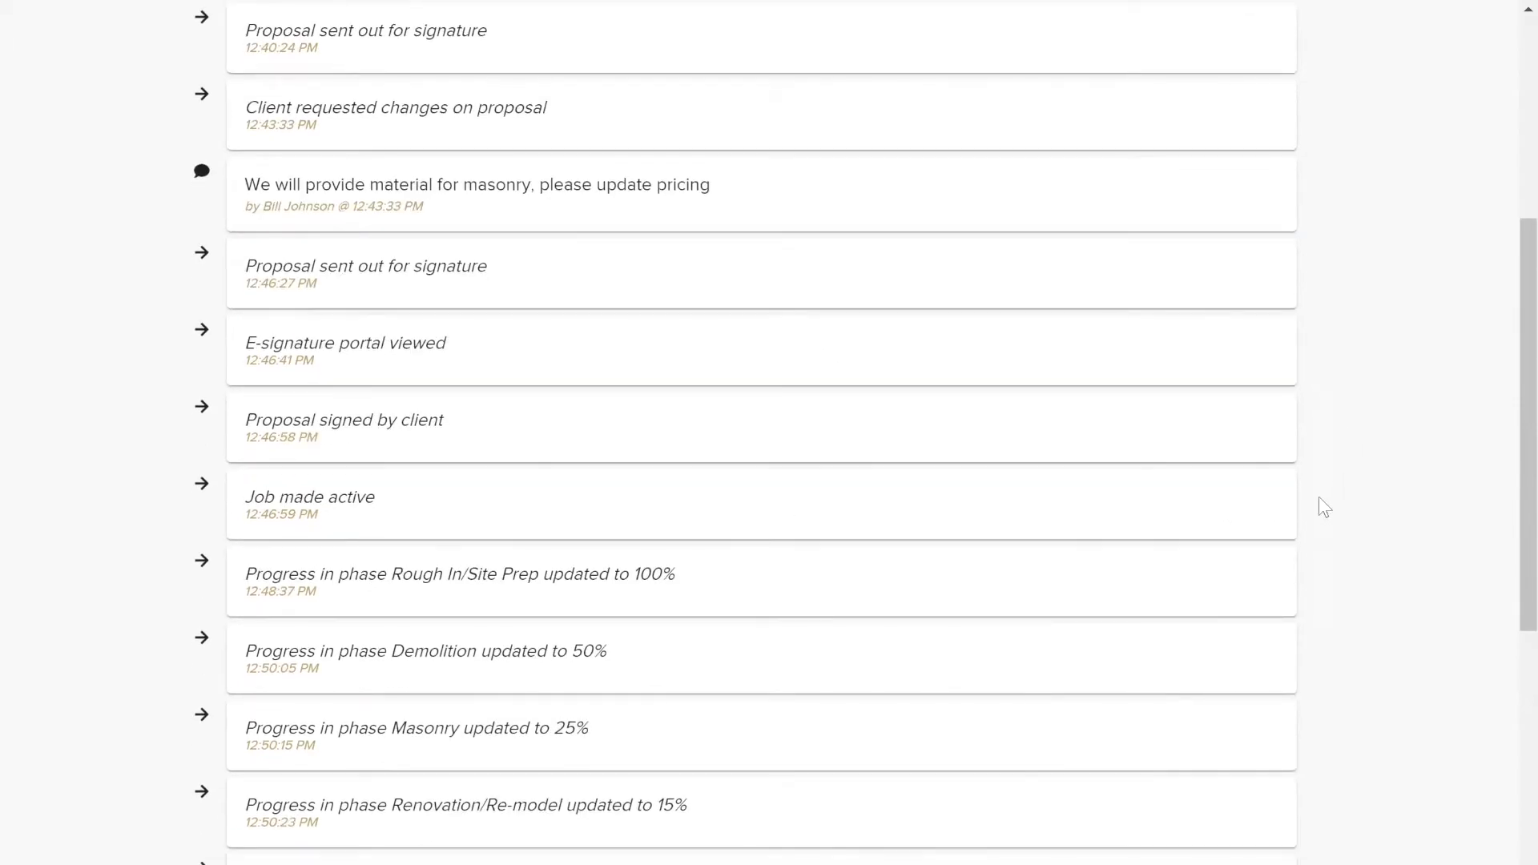
scroll(1308, 508, "up", 4)
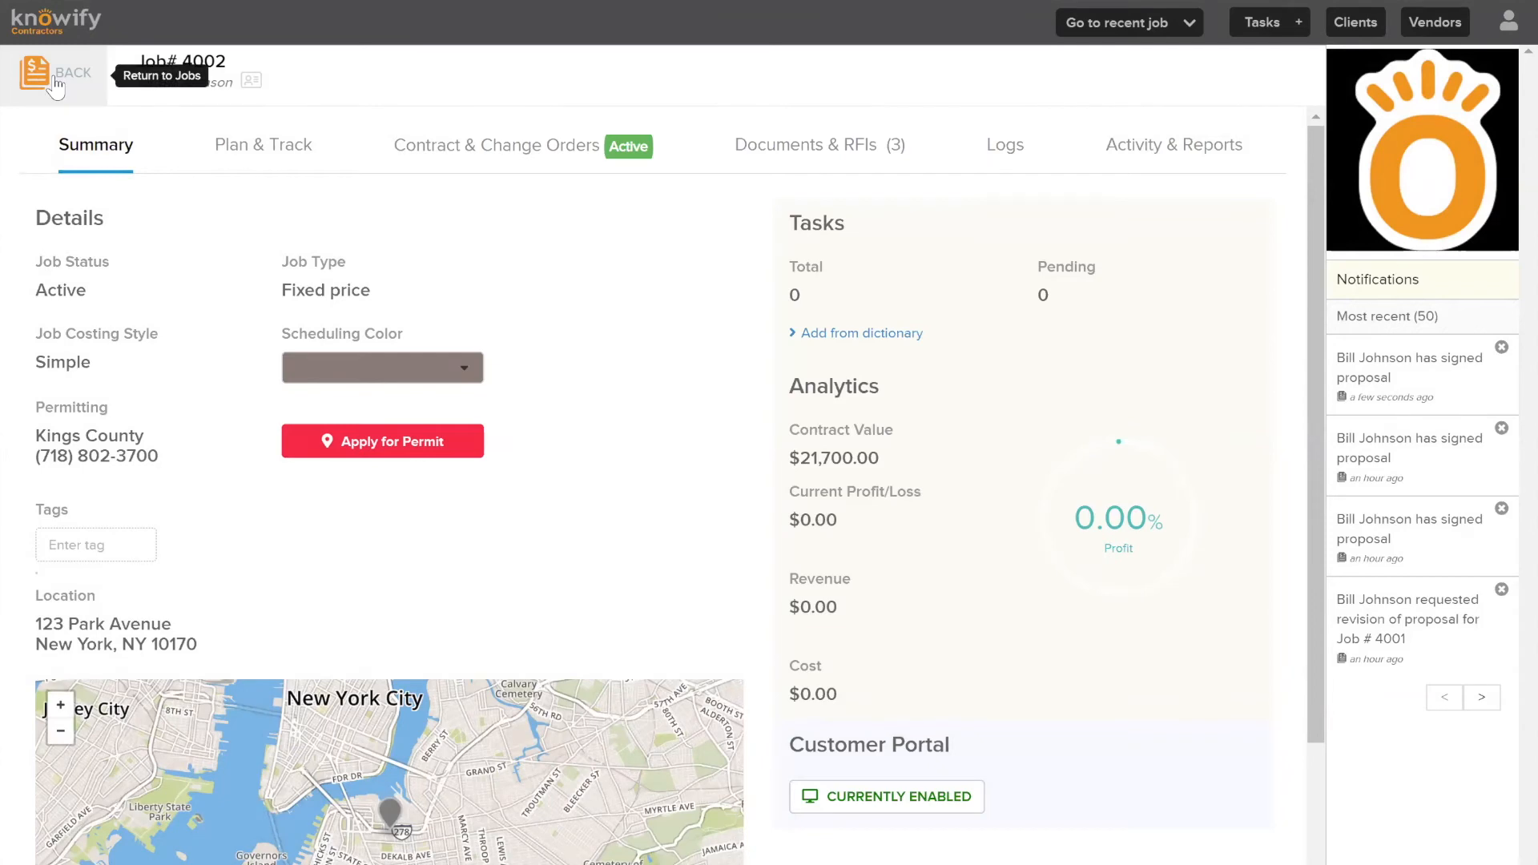
- Leave Job# 4002 in Knowify and open invoice 41 for Job # 4001 from the managed invoices
left_click(54, 83)
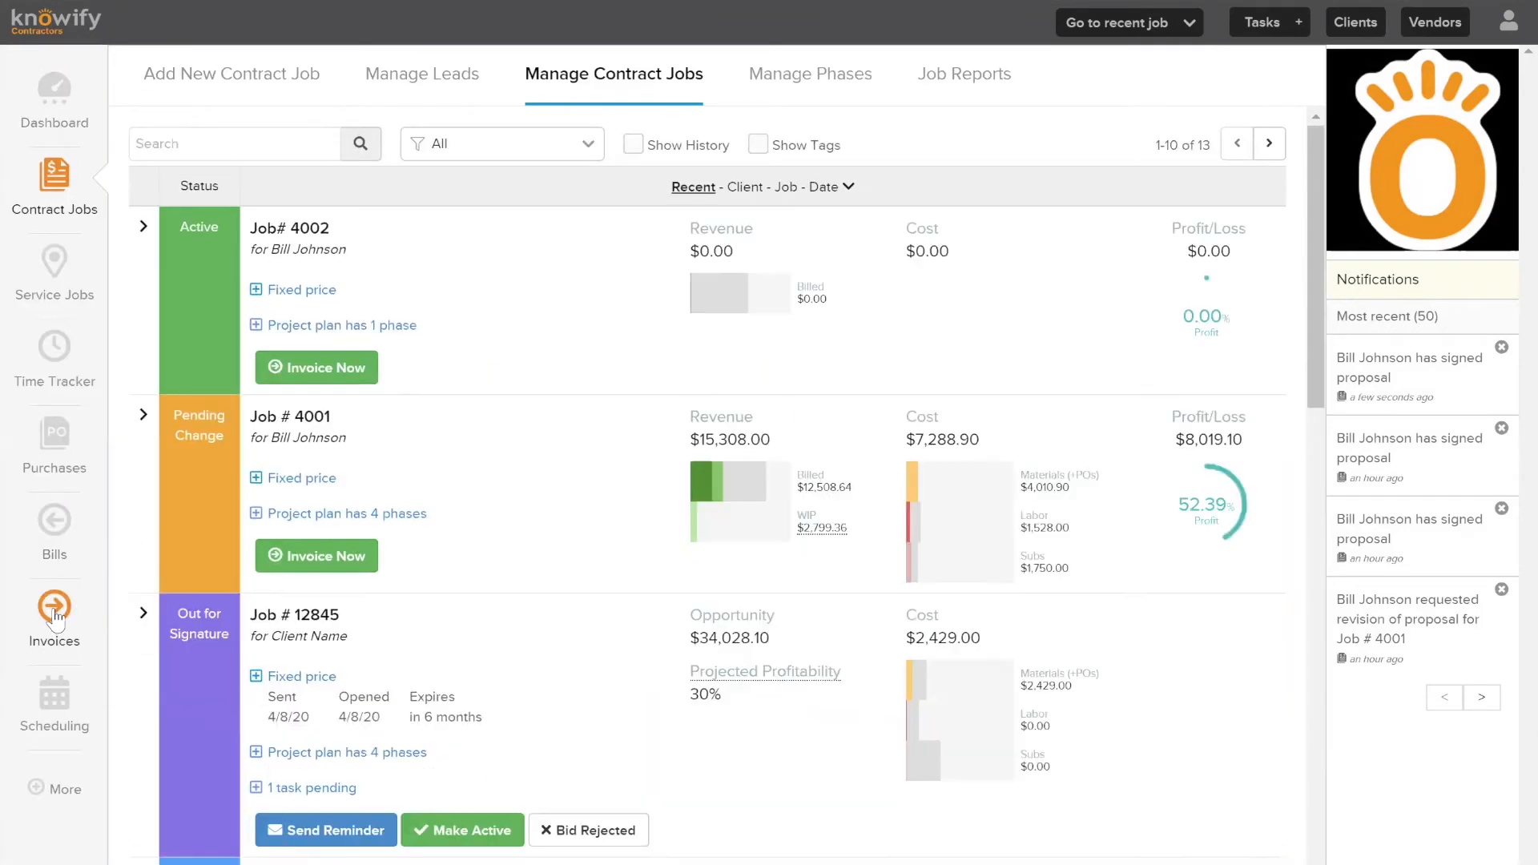
left_click(54, 616)
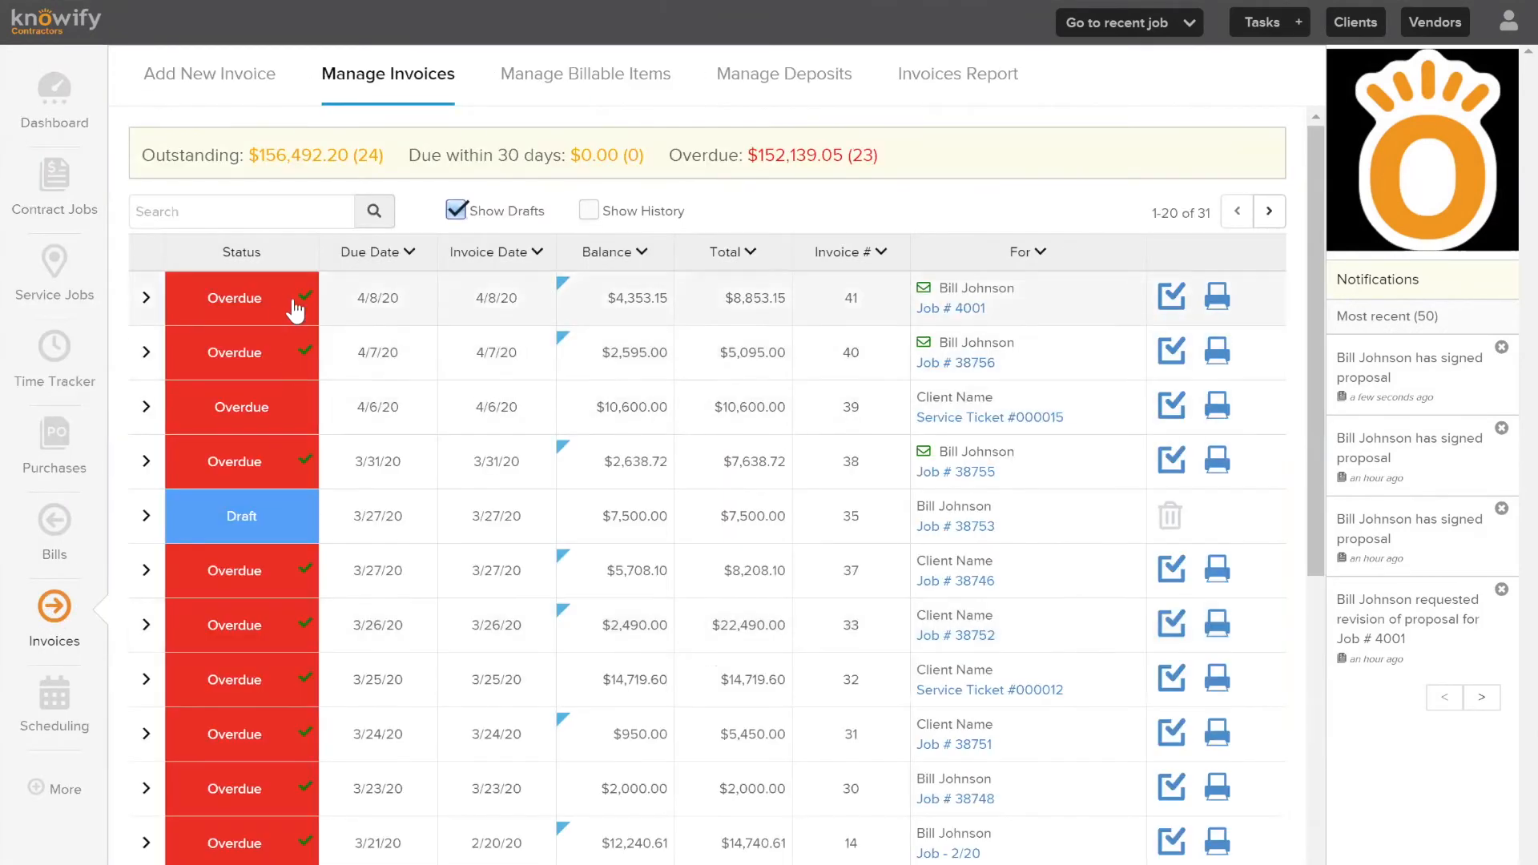
left_click(258, 300)
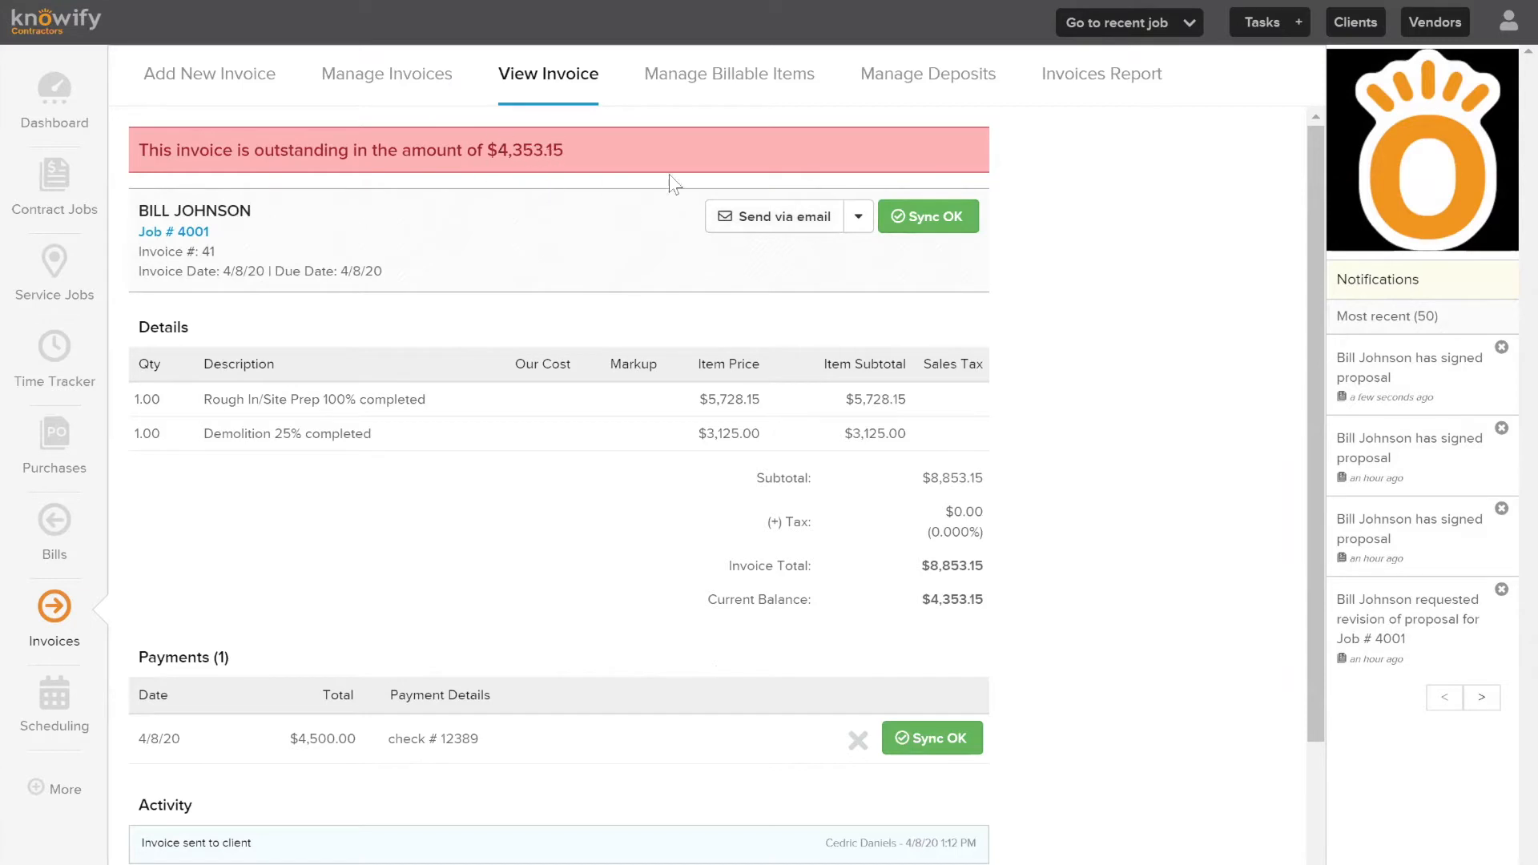
- Draft the email for invoice #41 with an online payment link and a link to the customer portal
left_click(801, 226)
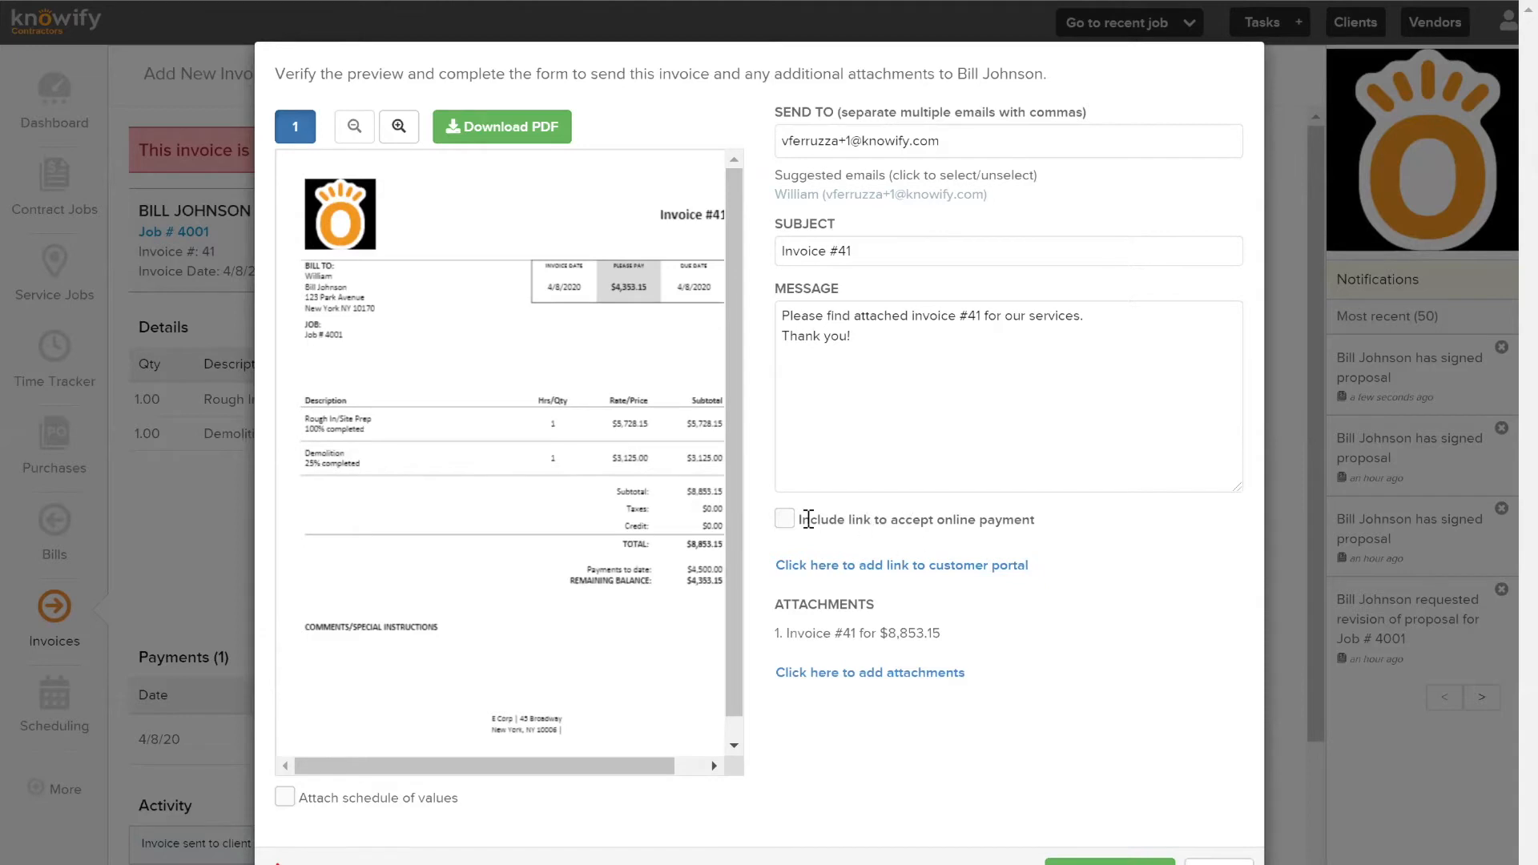
left_click(785, 518)
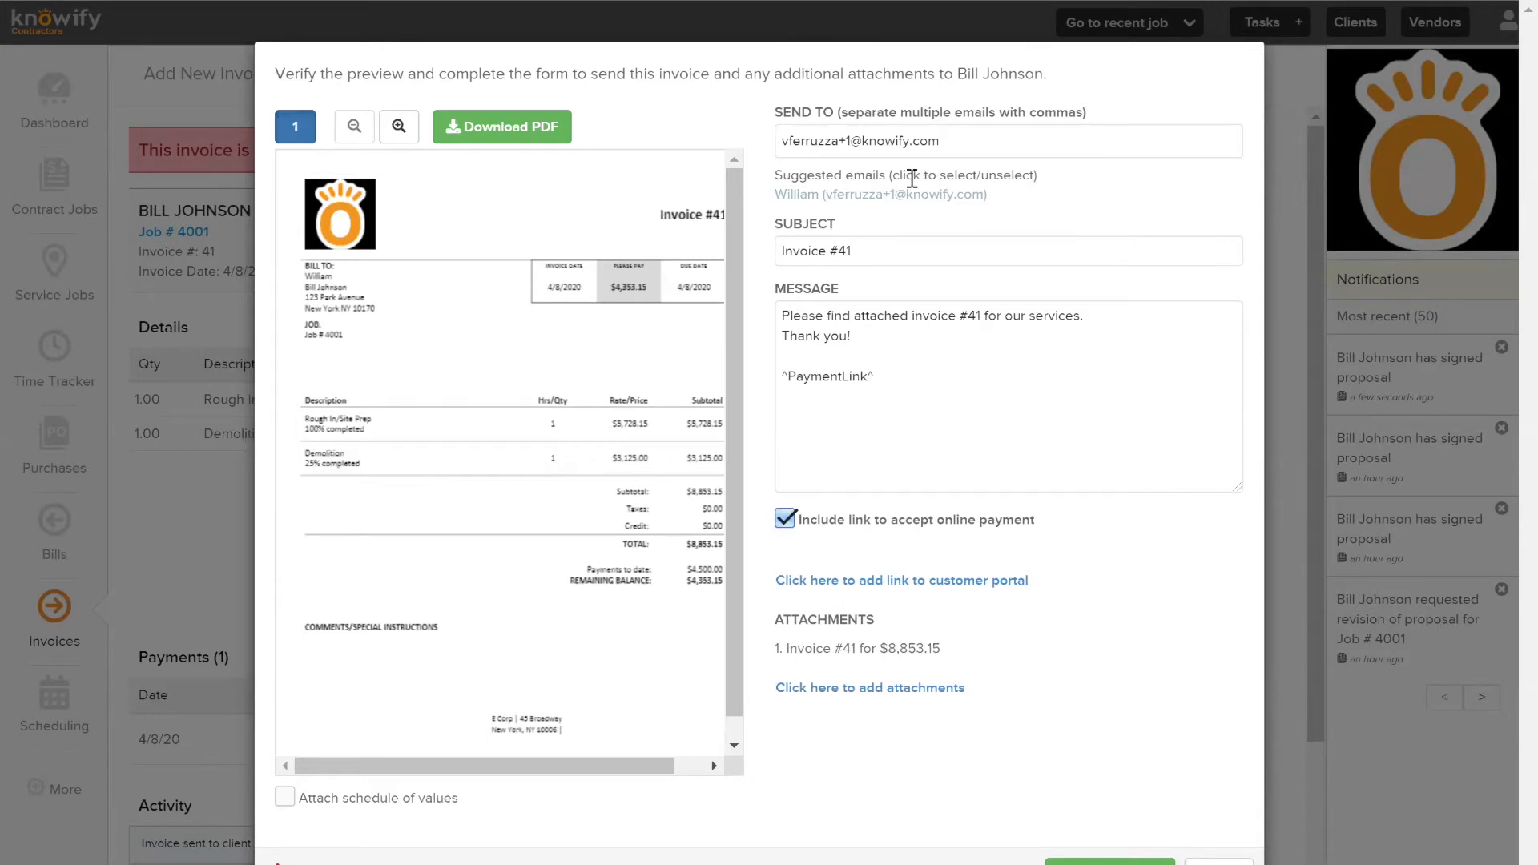
left_click_drag(897, 377, 784, 365)
left_click(861, 368)
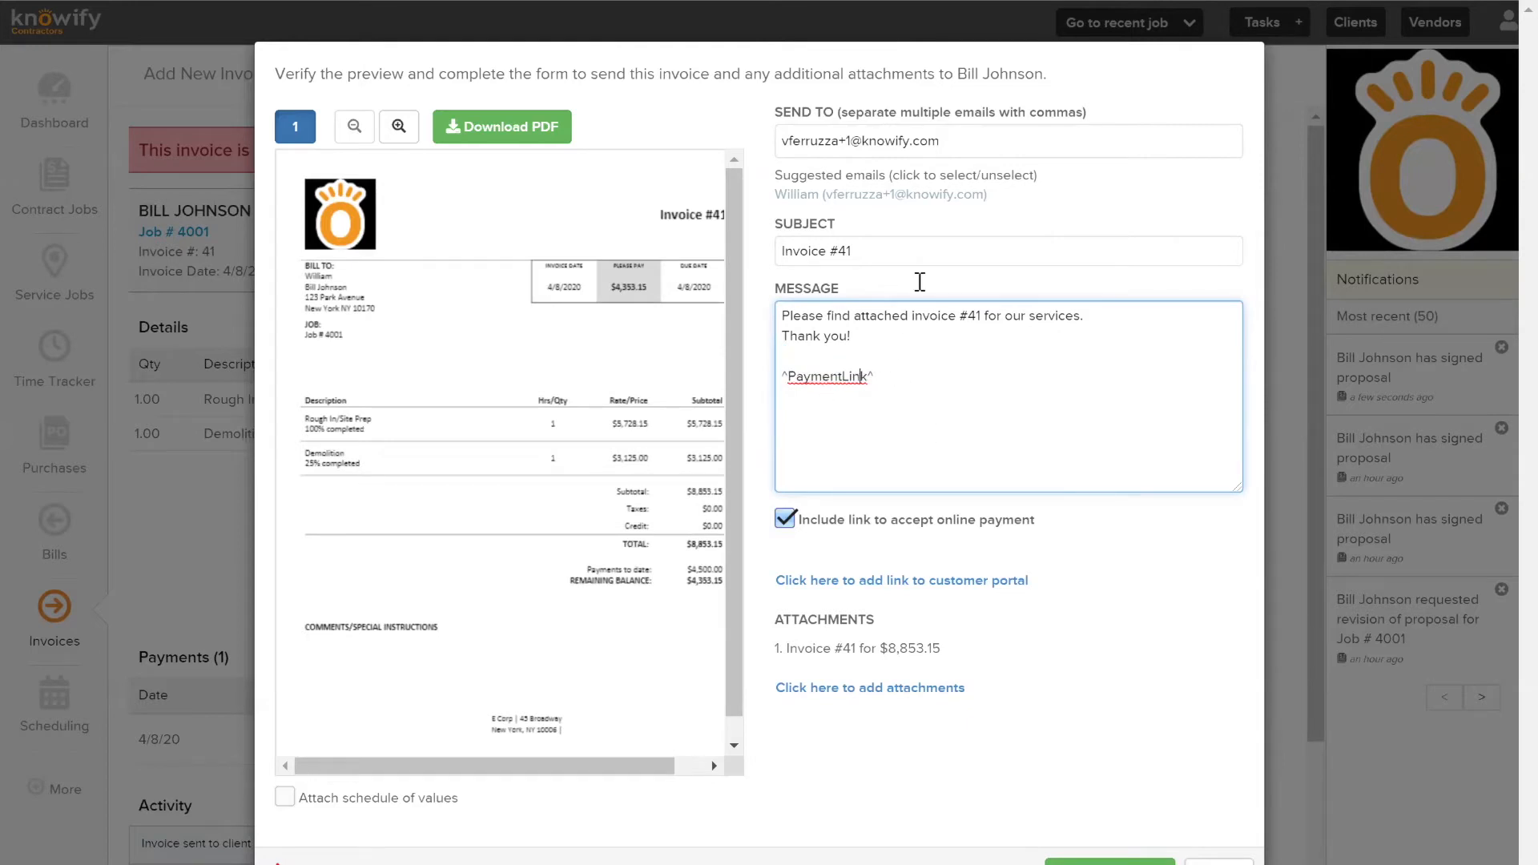
left_click(920, 281)
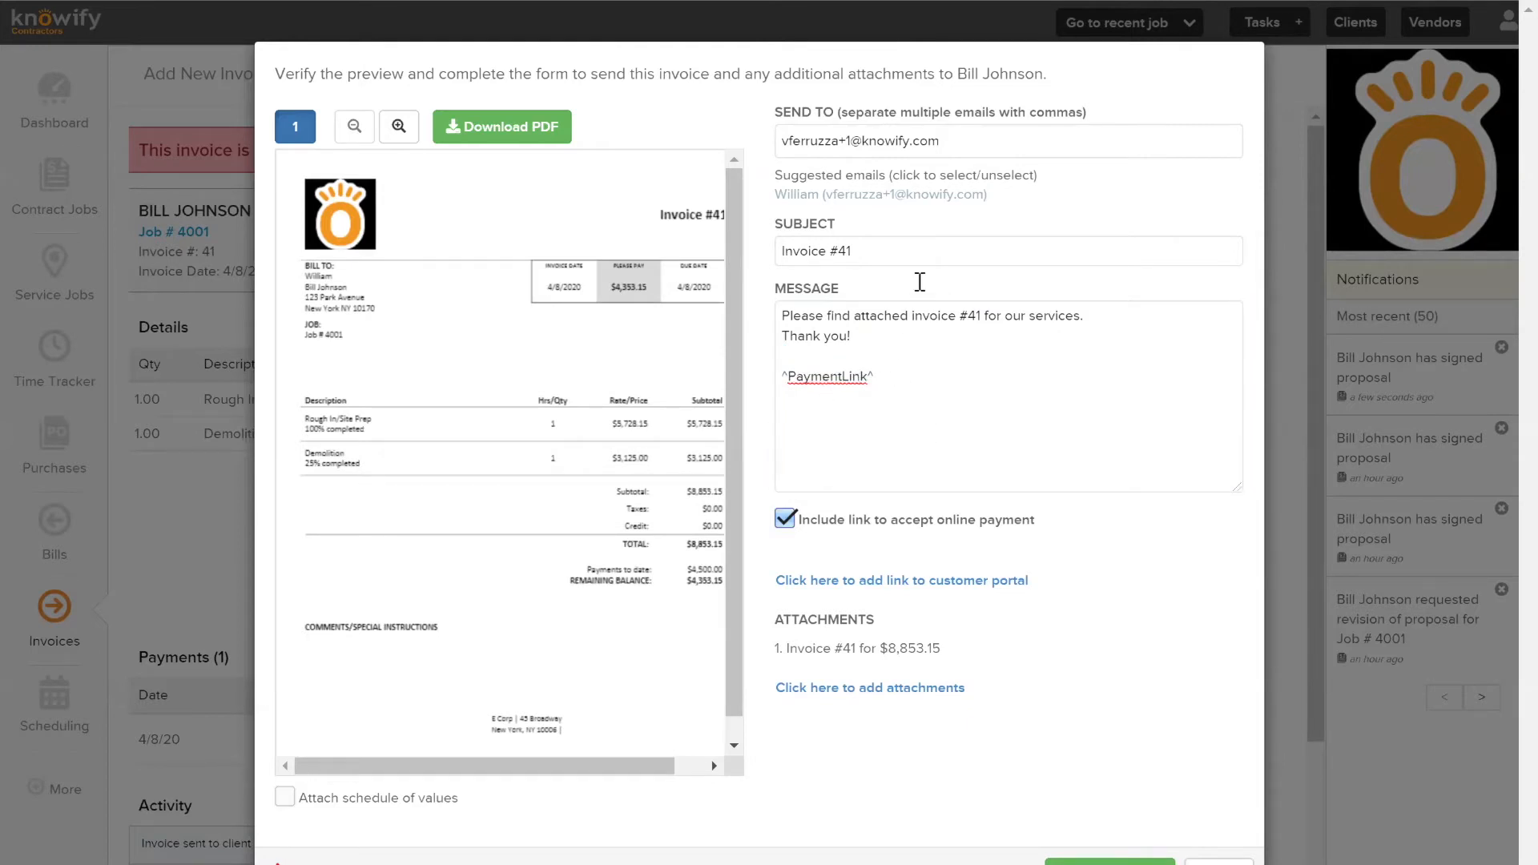
left_click(922, 582)
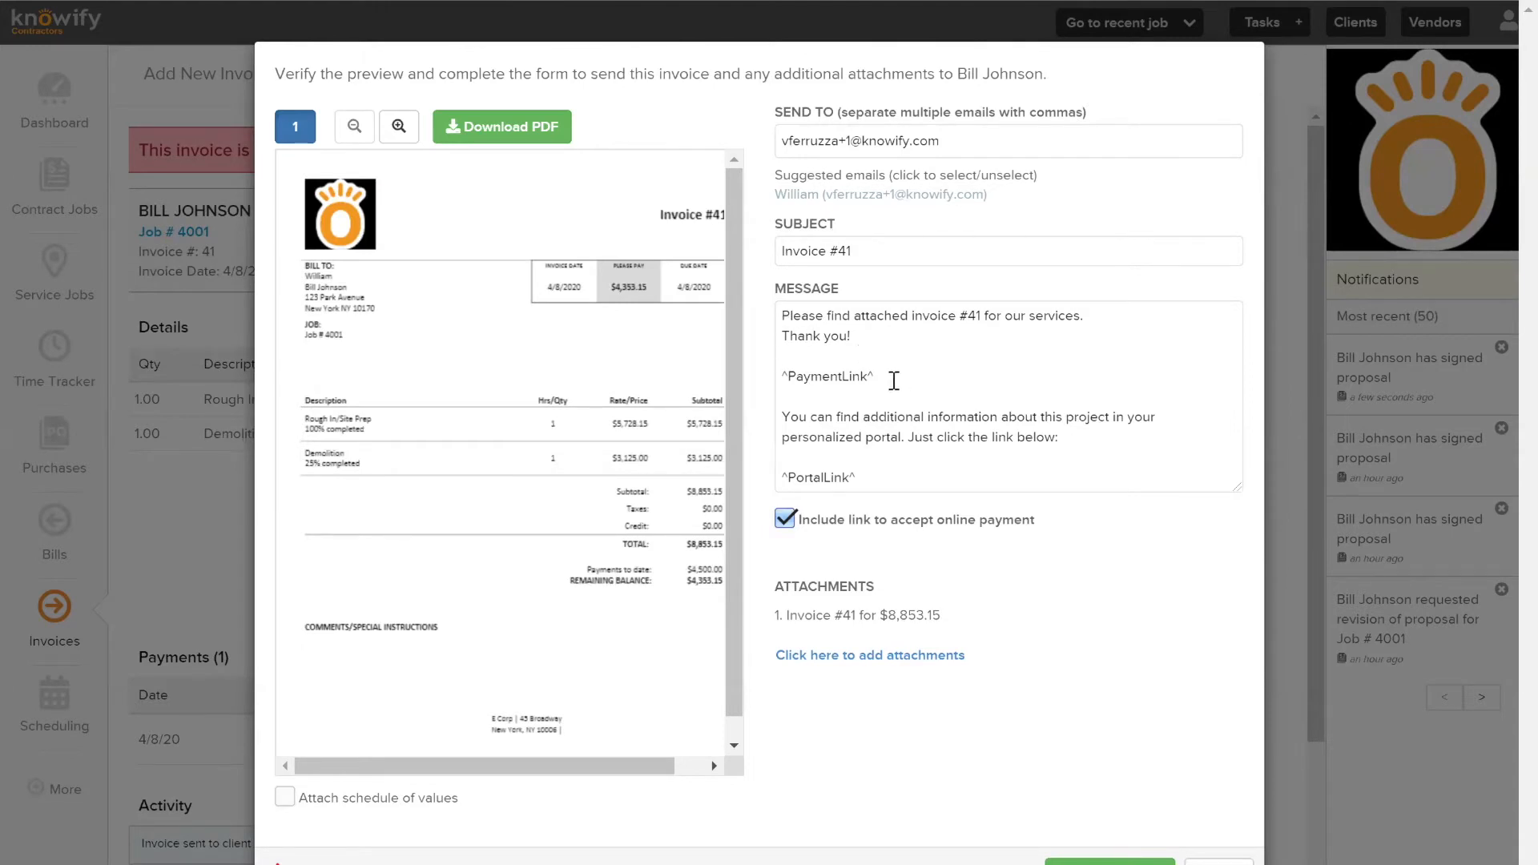
- Examine the payment link in the email message and the secure payment portal page for invoice #41
left_click_drag(877, 377, 791, 375)
left_click(889, 381)
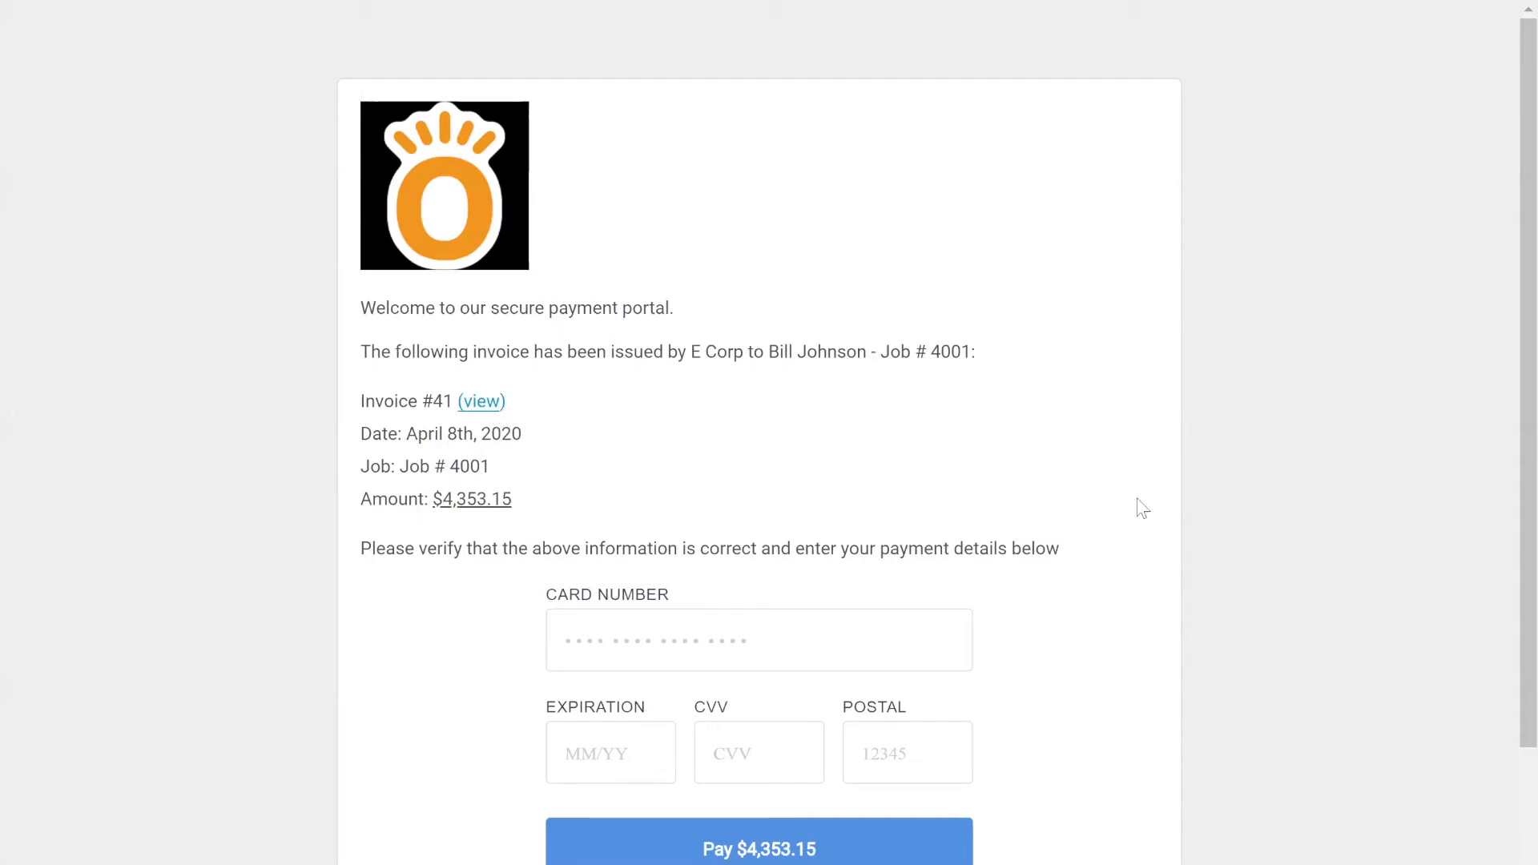
scroll(1125, 489, "down", 2)
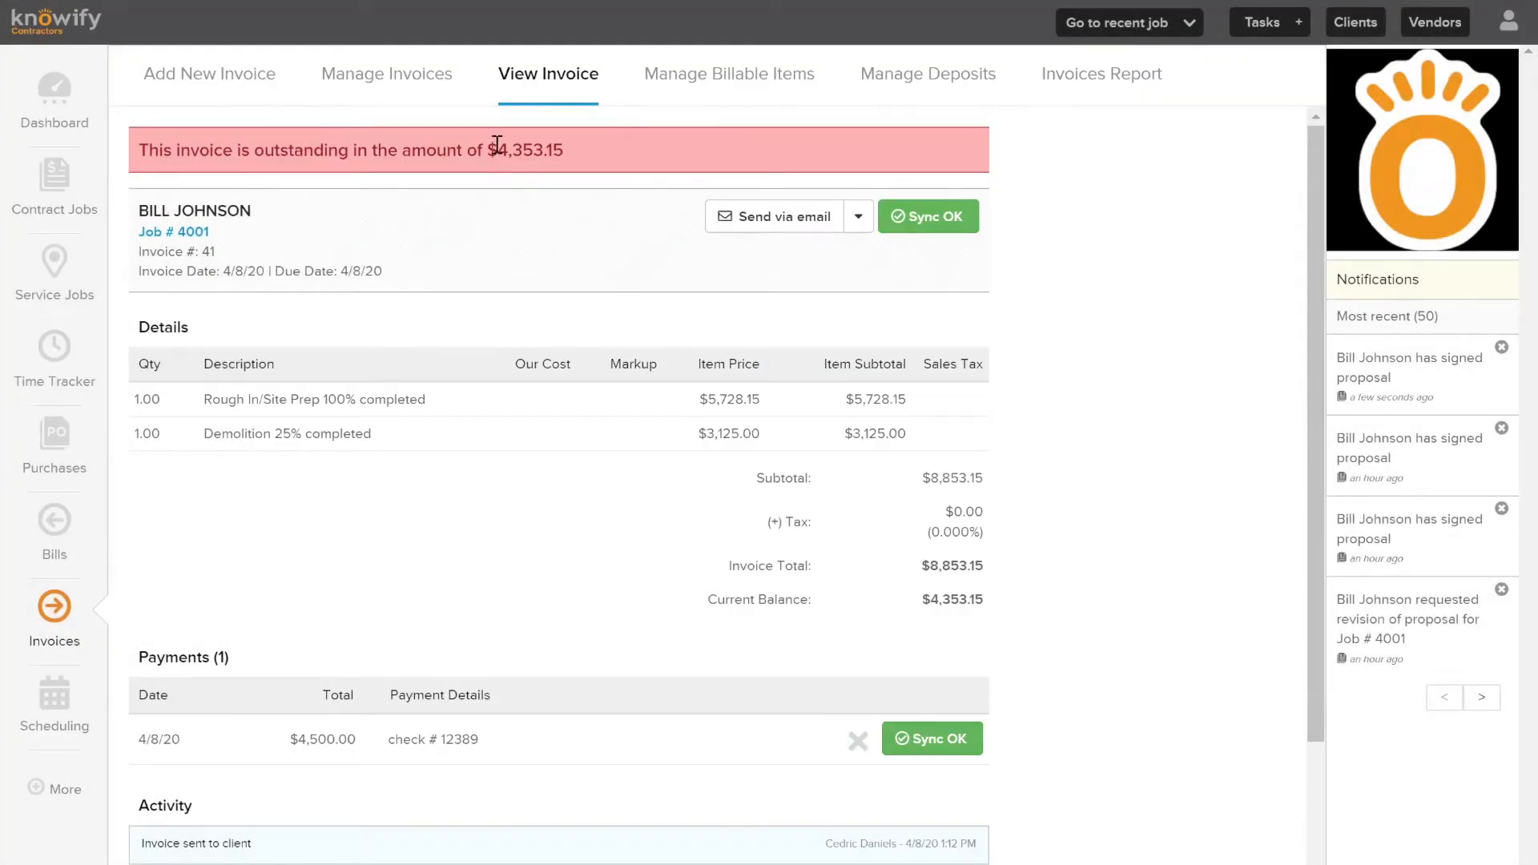
- Reopen Job# 4002 from the recent jobs and look over its summary, including the permitting details
left_click(1190, 26)
left_click(1136, 90)
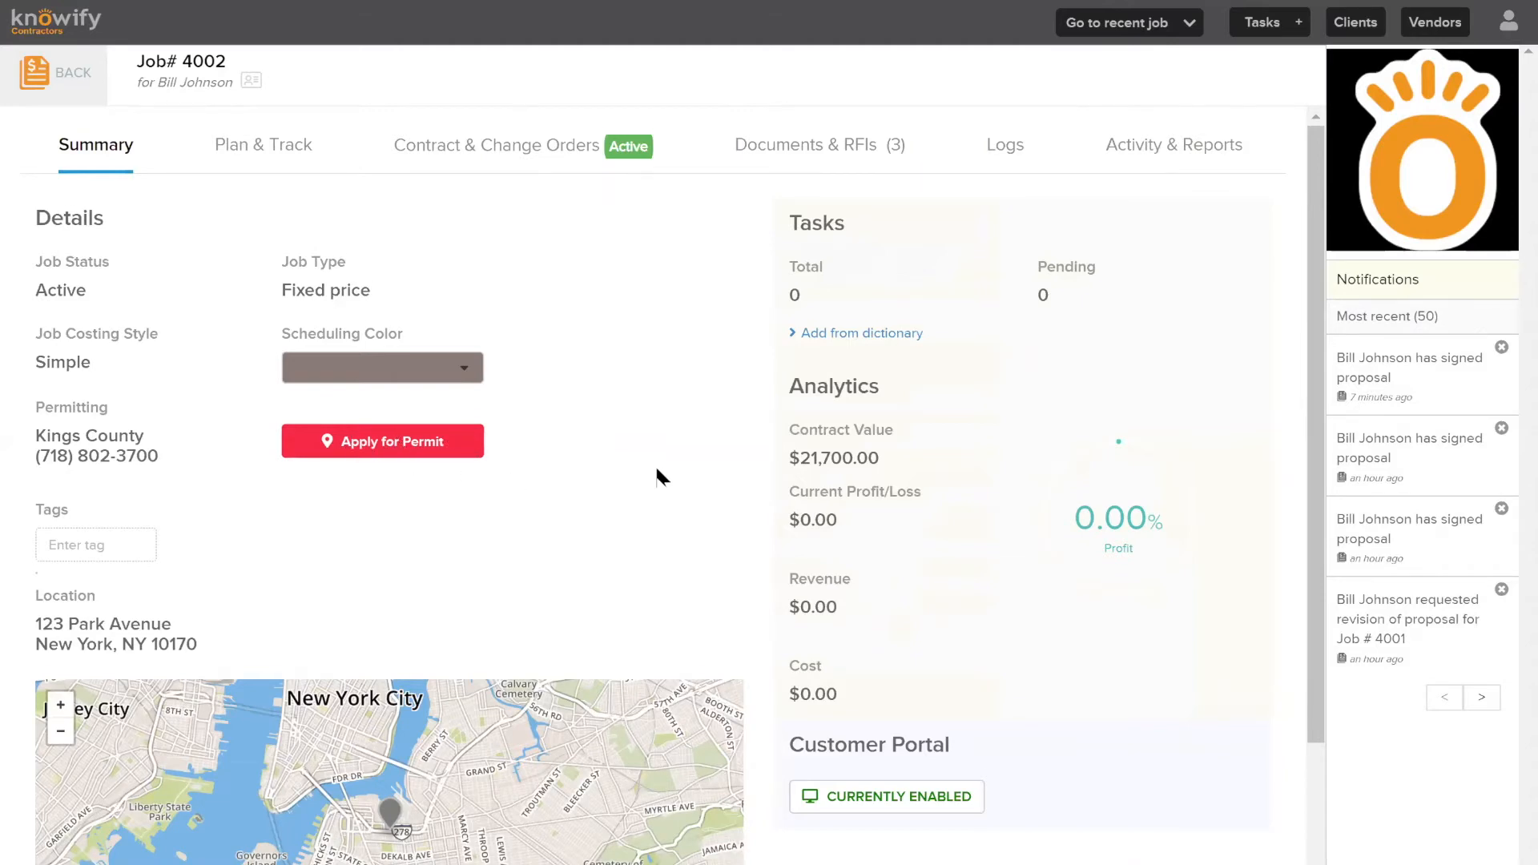
scroll(522, 529, "down", 2)
scroll(390, 722, "down", 1)
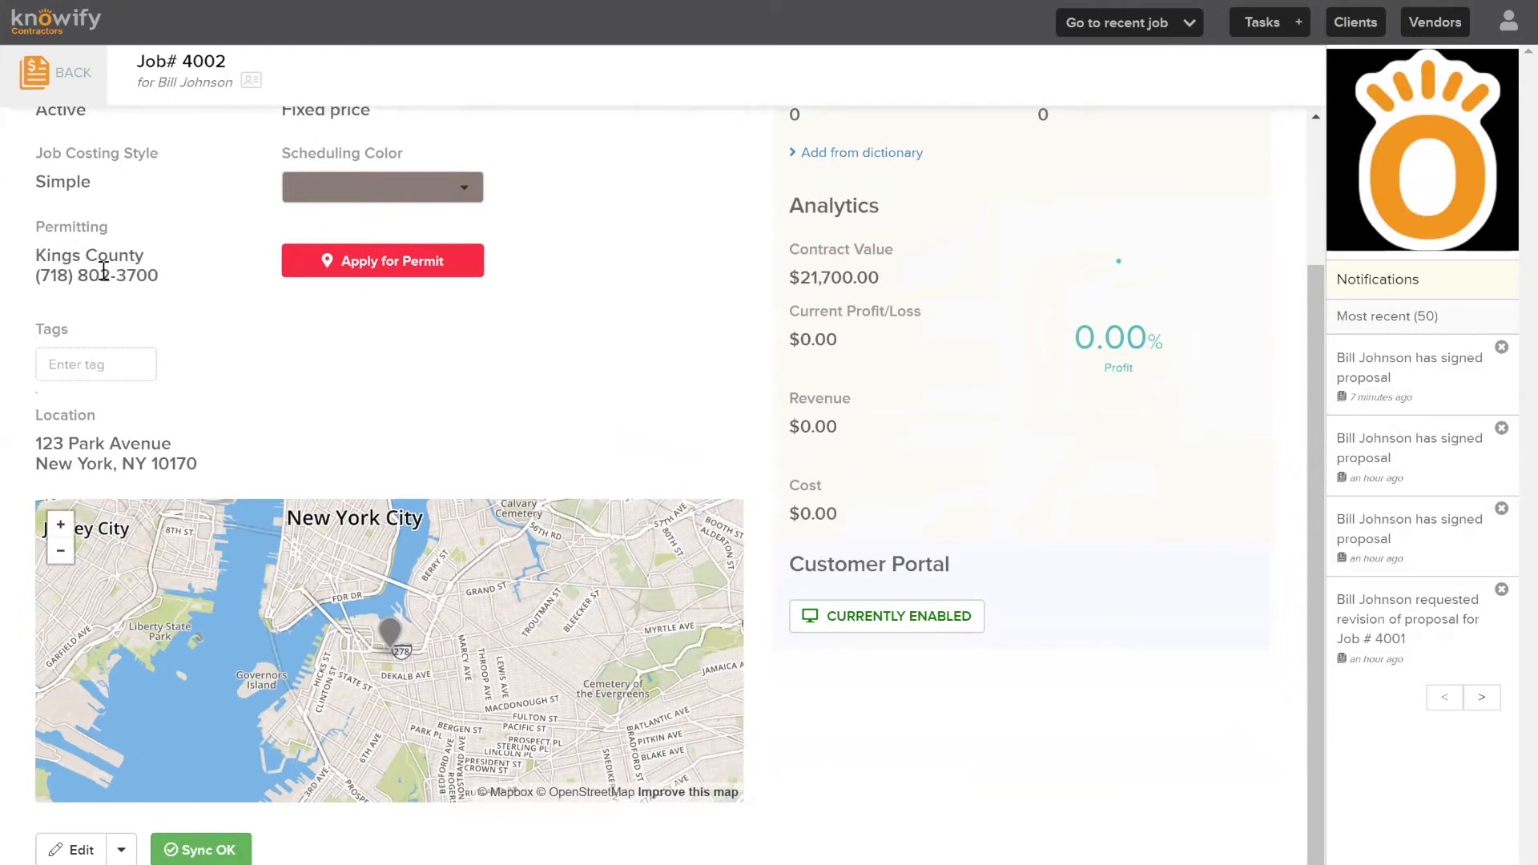
scroll(93, 341, "up", 1)
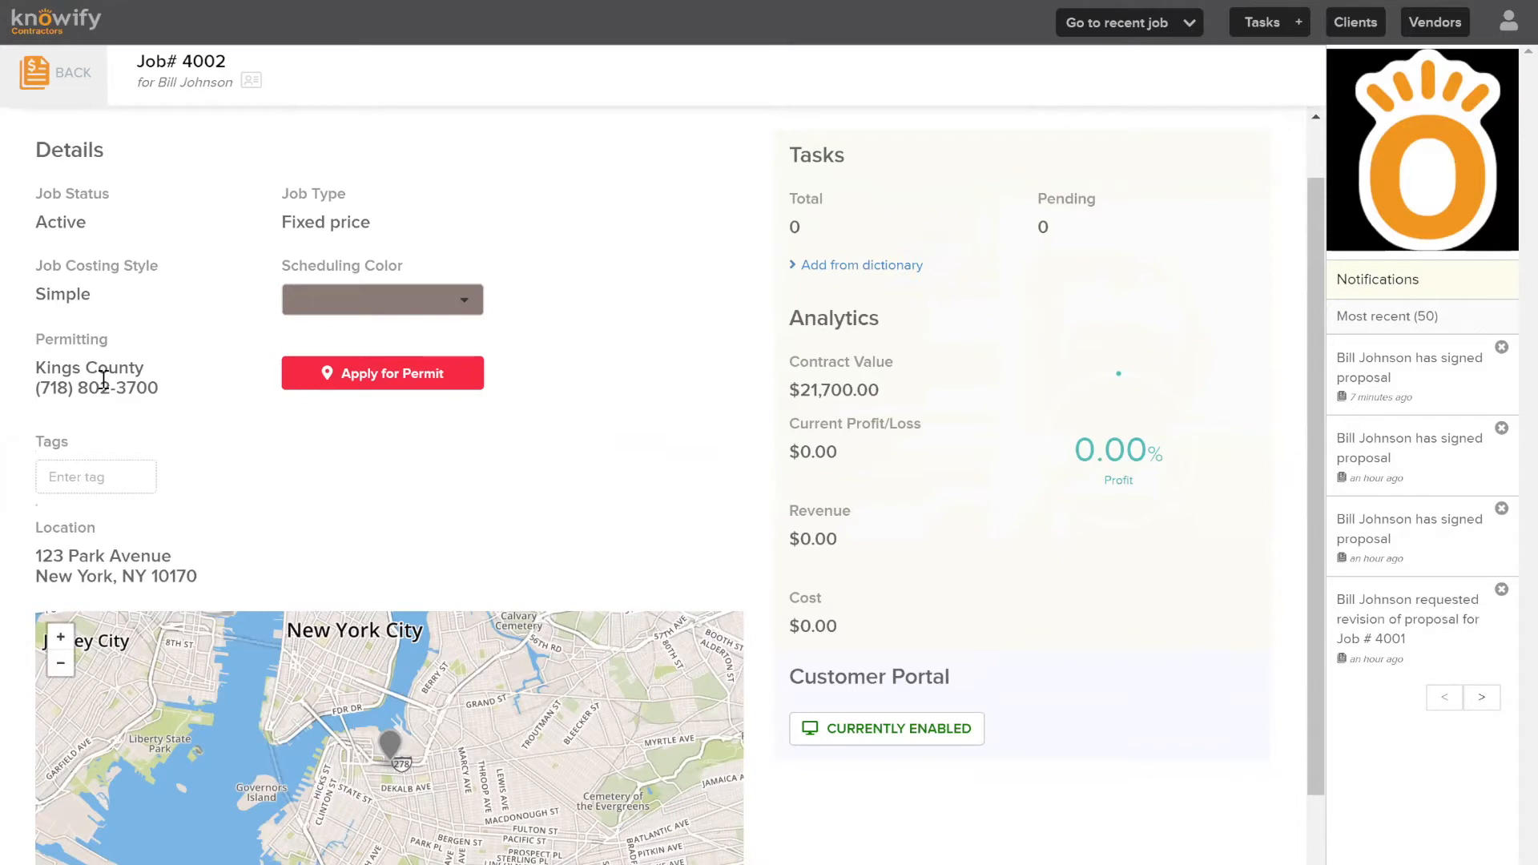
scroll(639, 387, "up", 1)
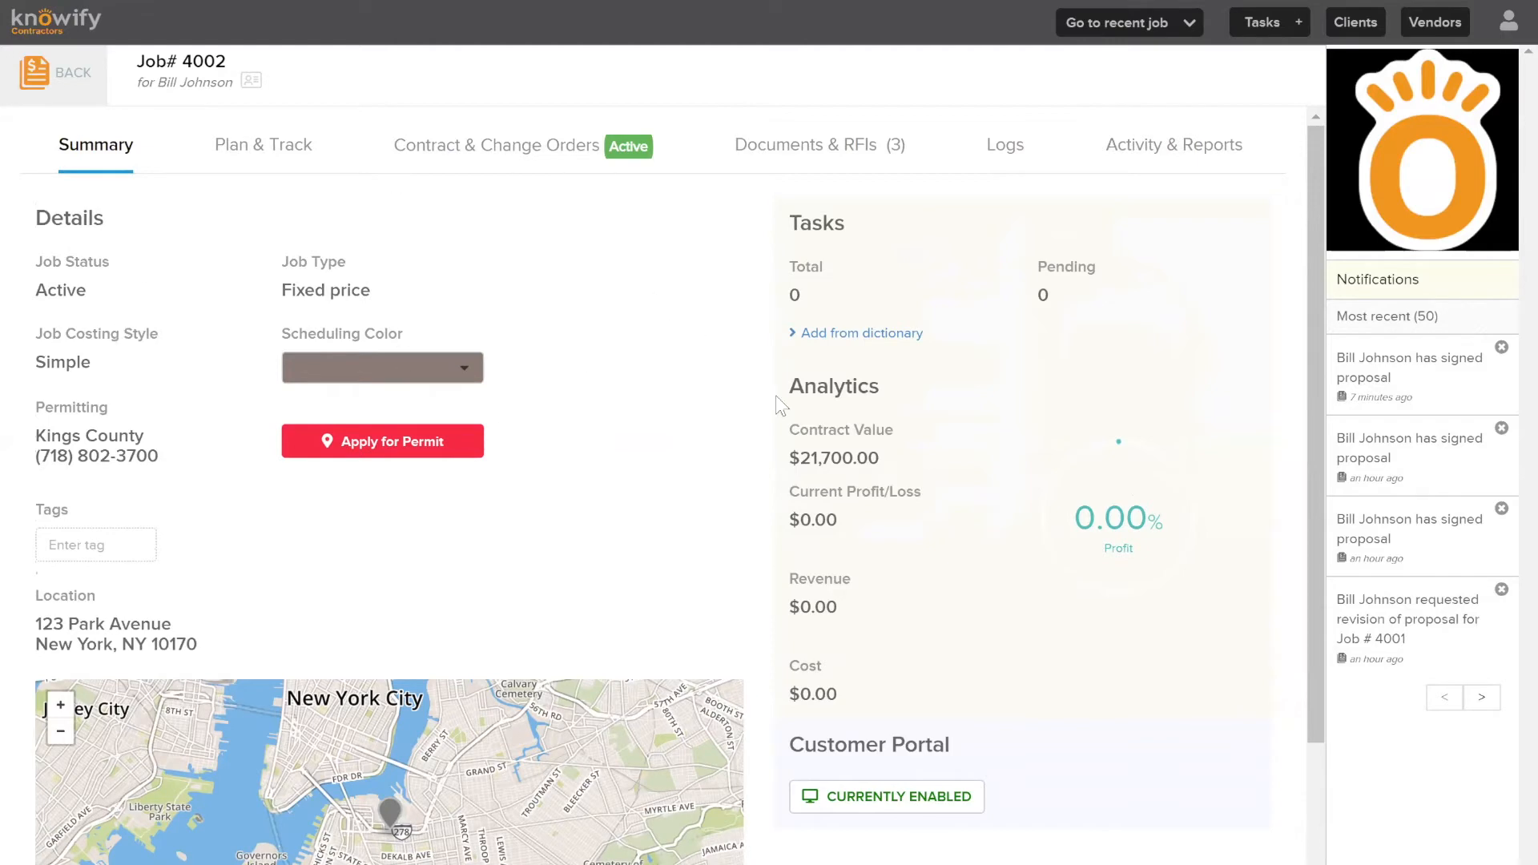
- Authorize sharing the job information with Permits.com and start a permit application for Job# 4002
left_click(358, 457)
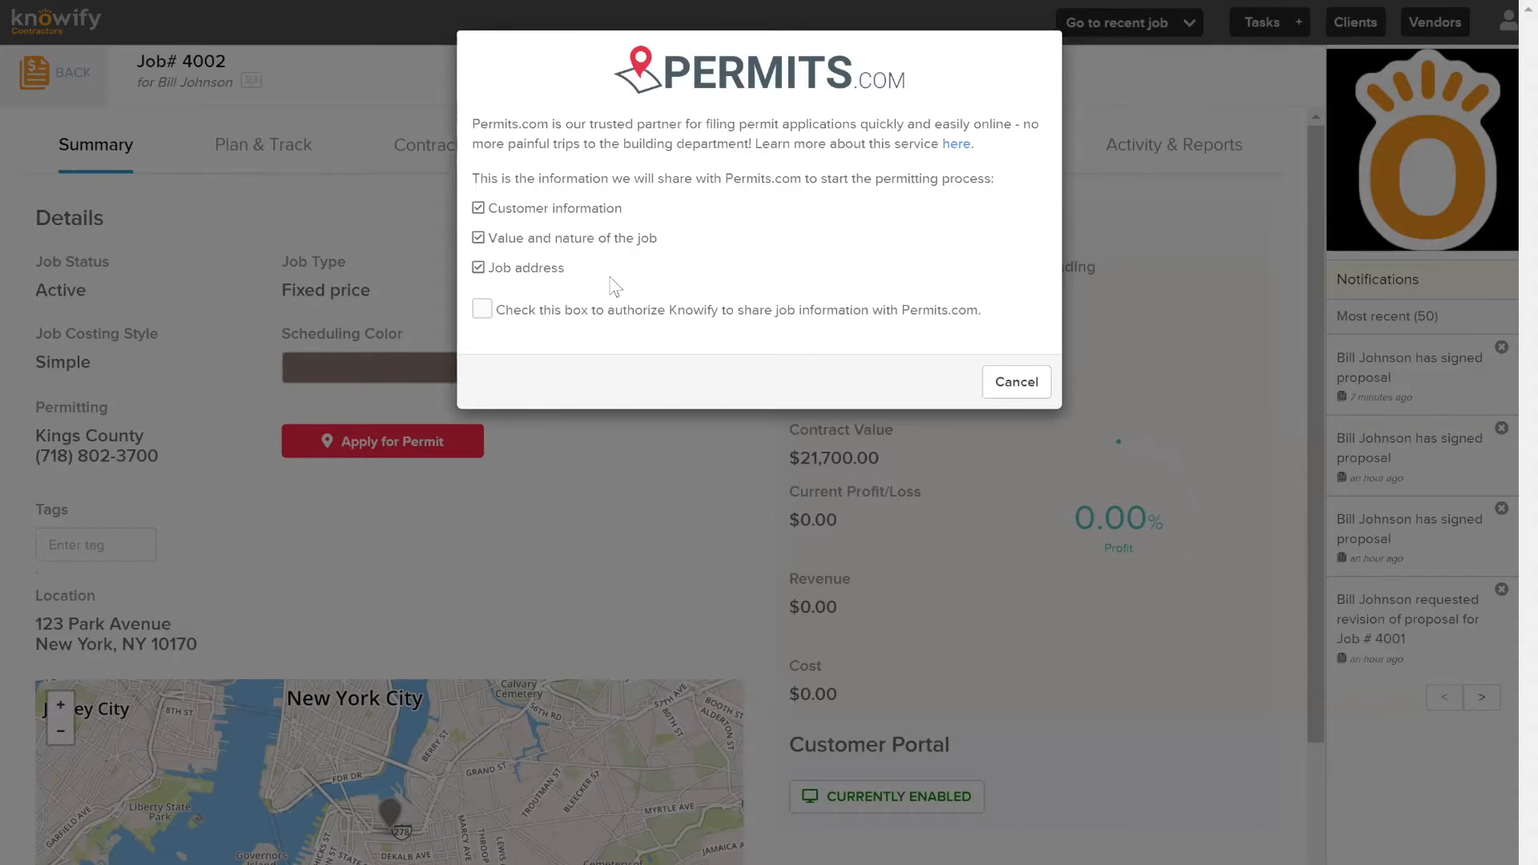
left_click(483, 309)
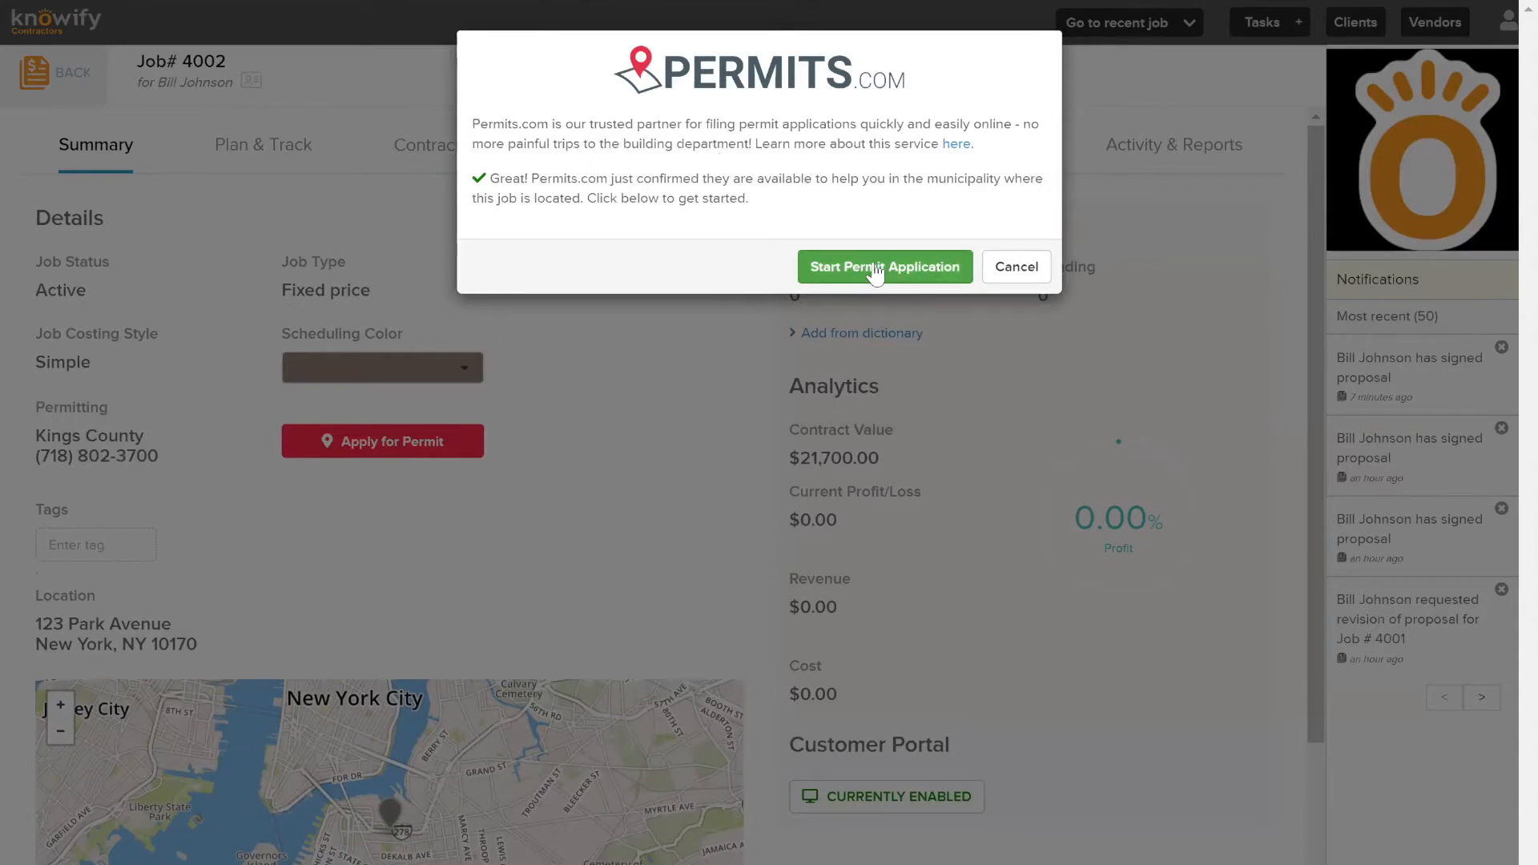
left_click(876, 269)
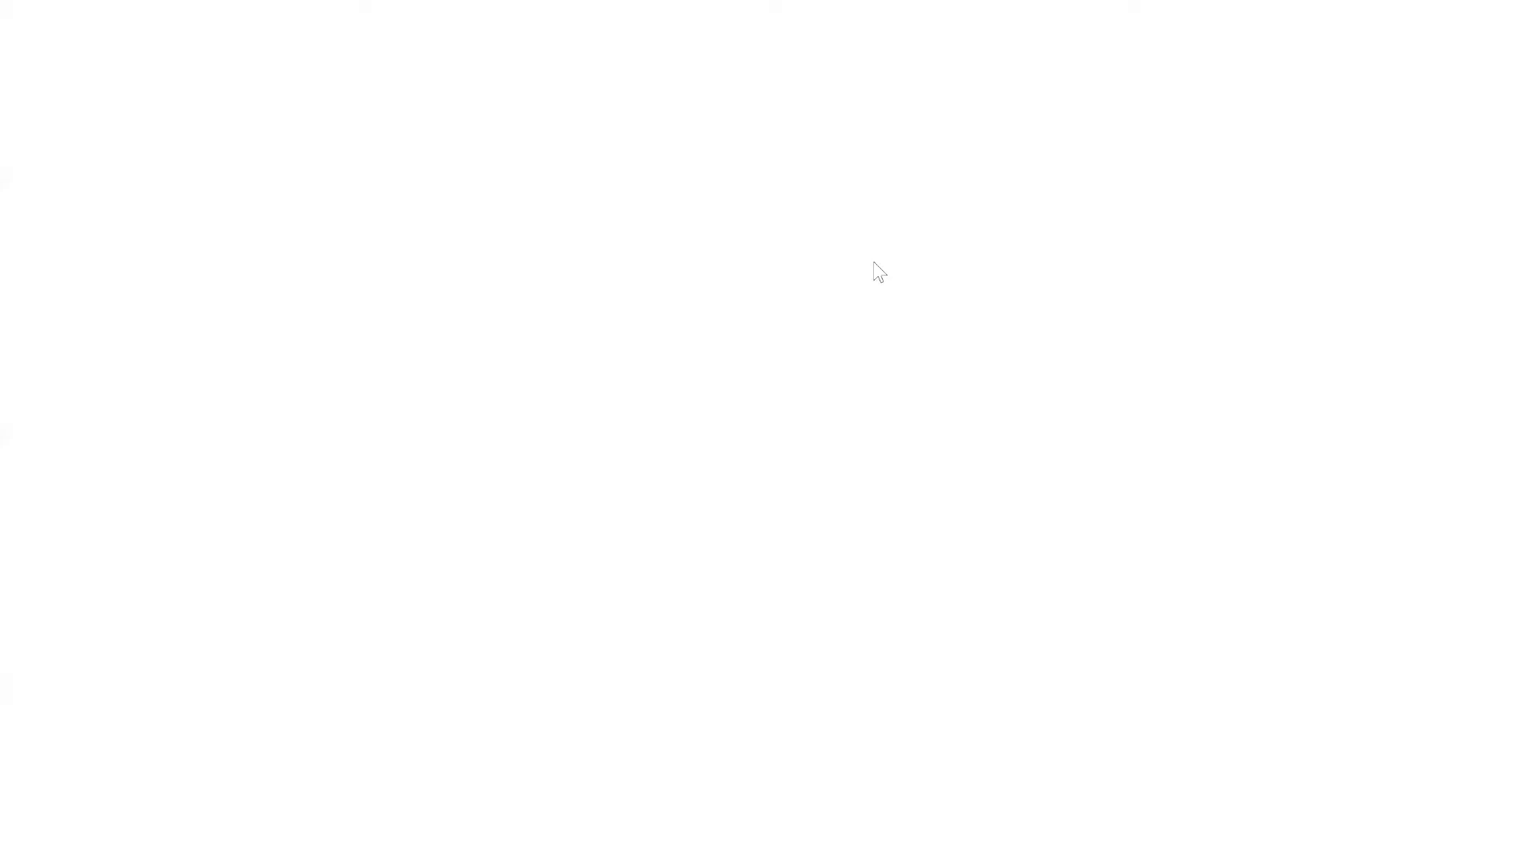
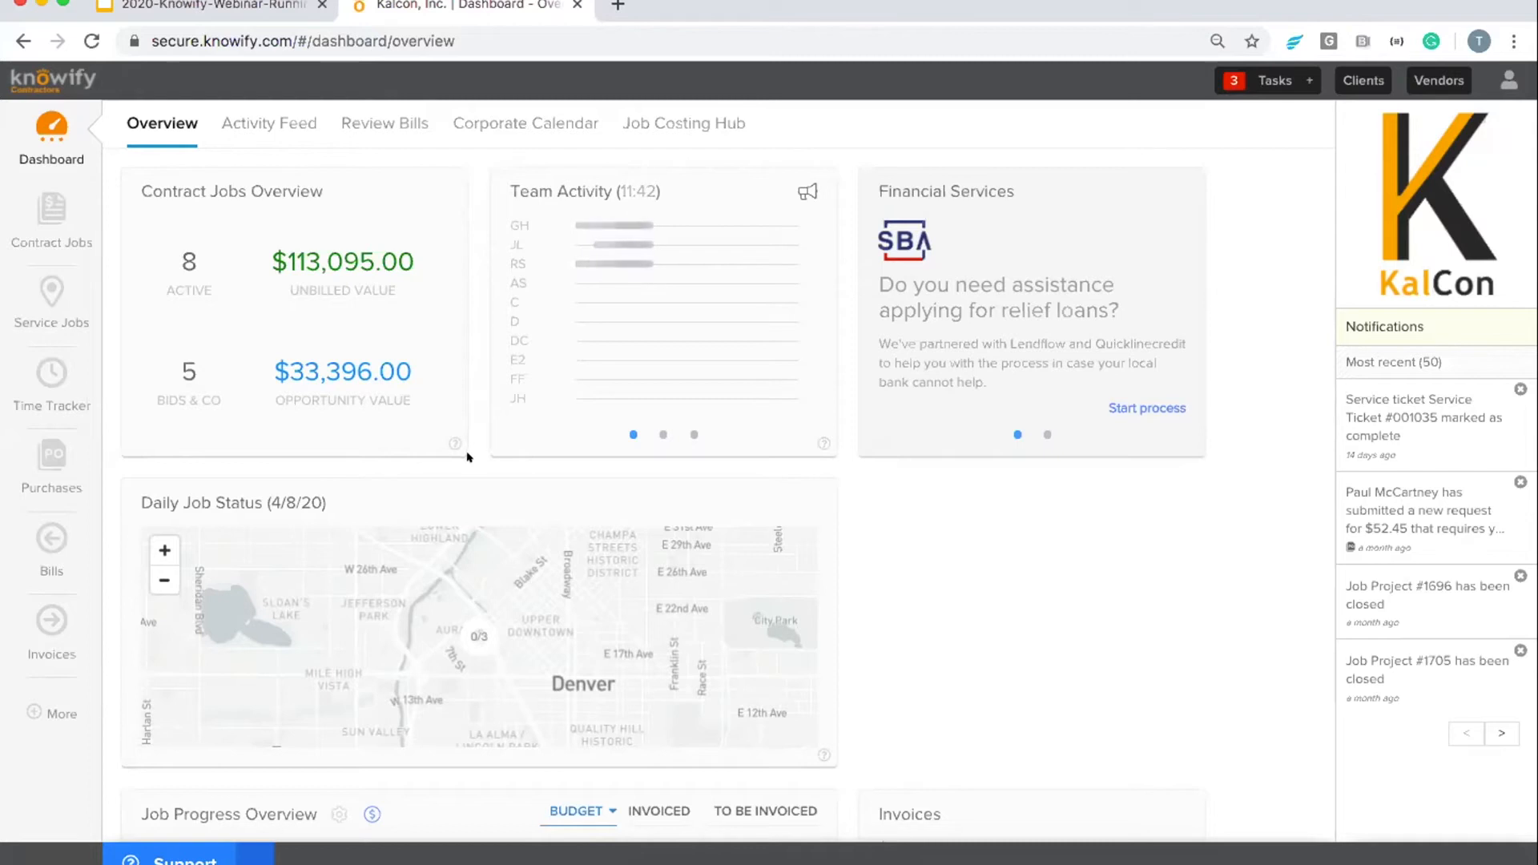
- Start a new purchase order with Home Depot as the vendor
left_click(62, 473)
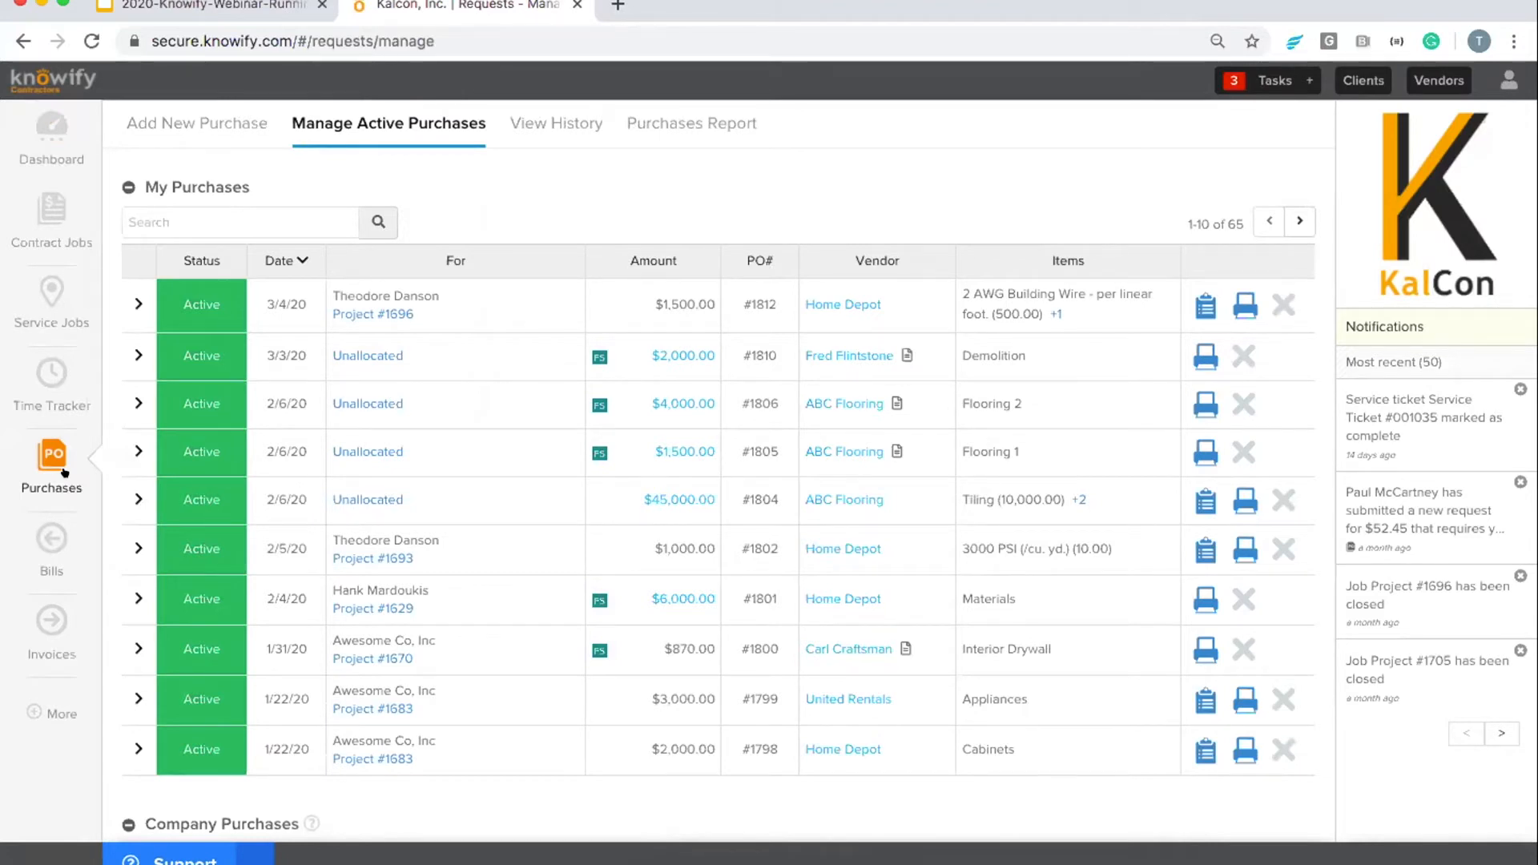
left_click(217, 122)
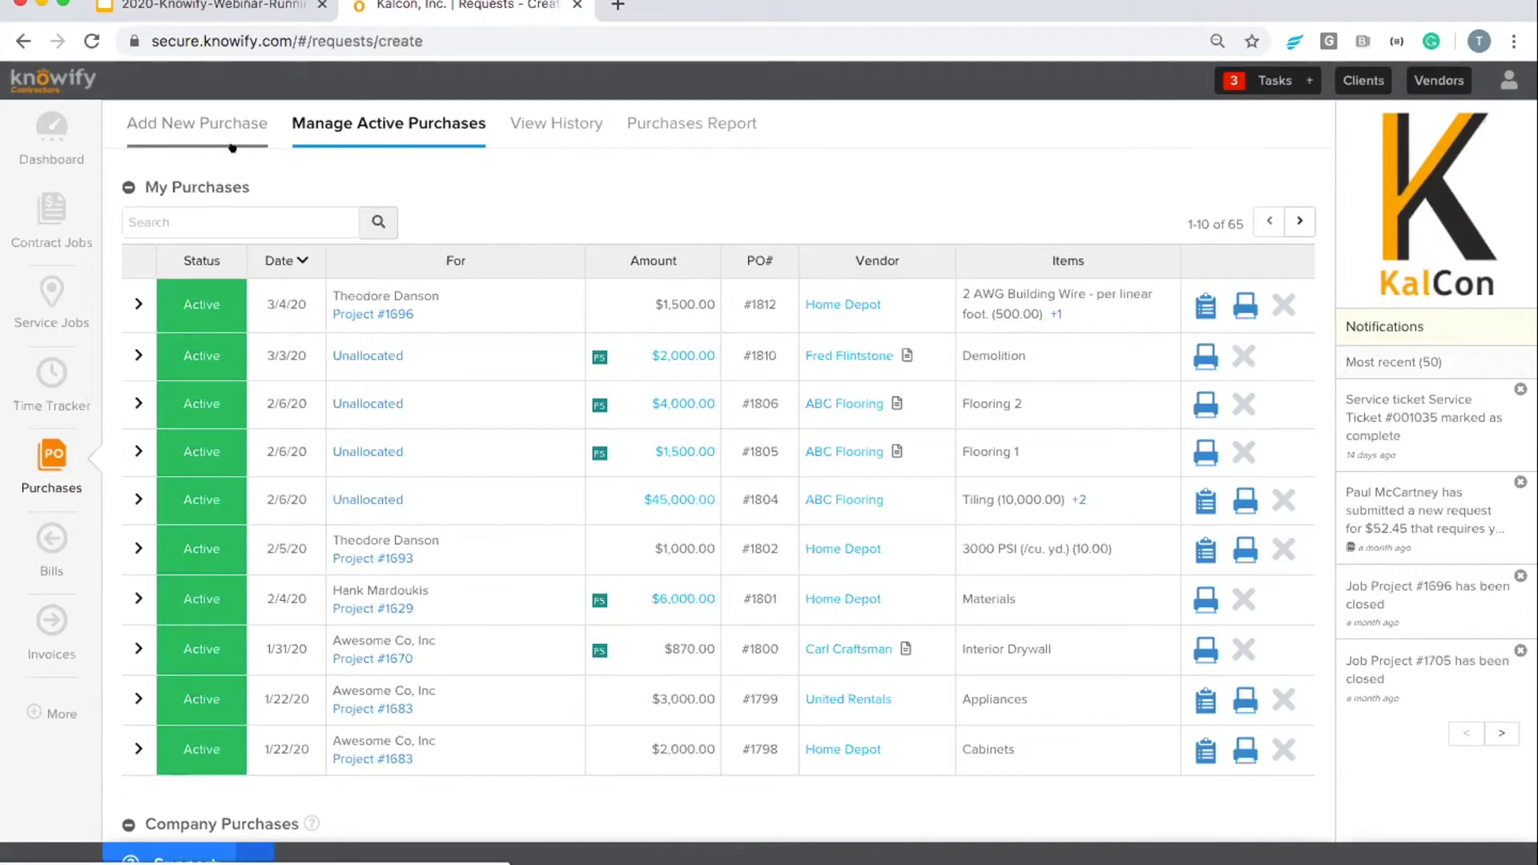
left_click(244, 343)
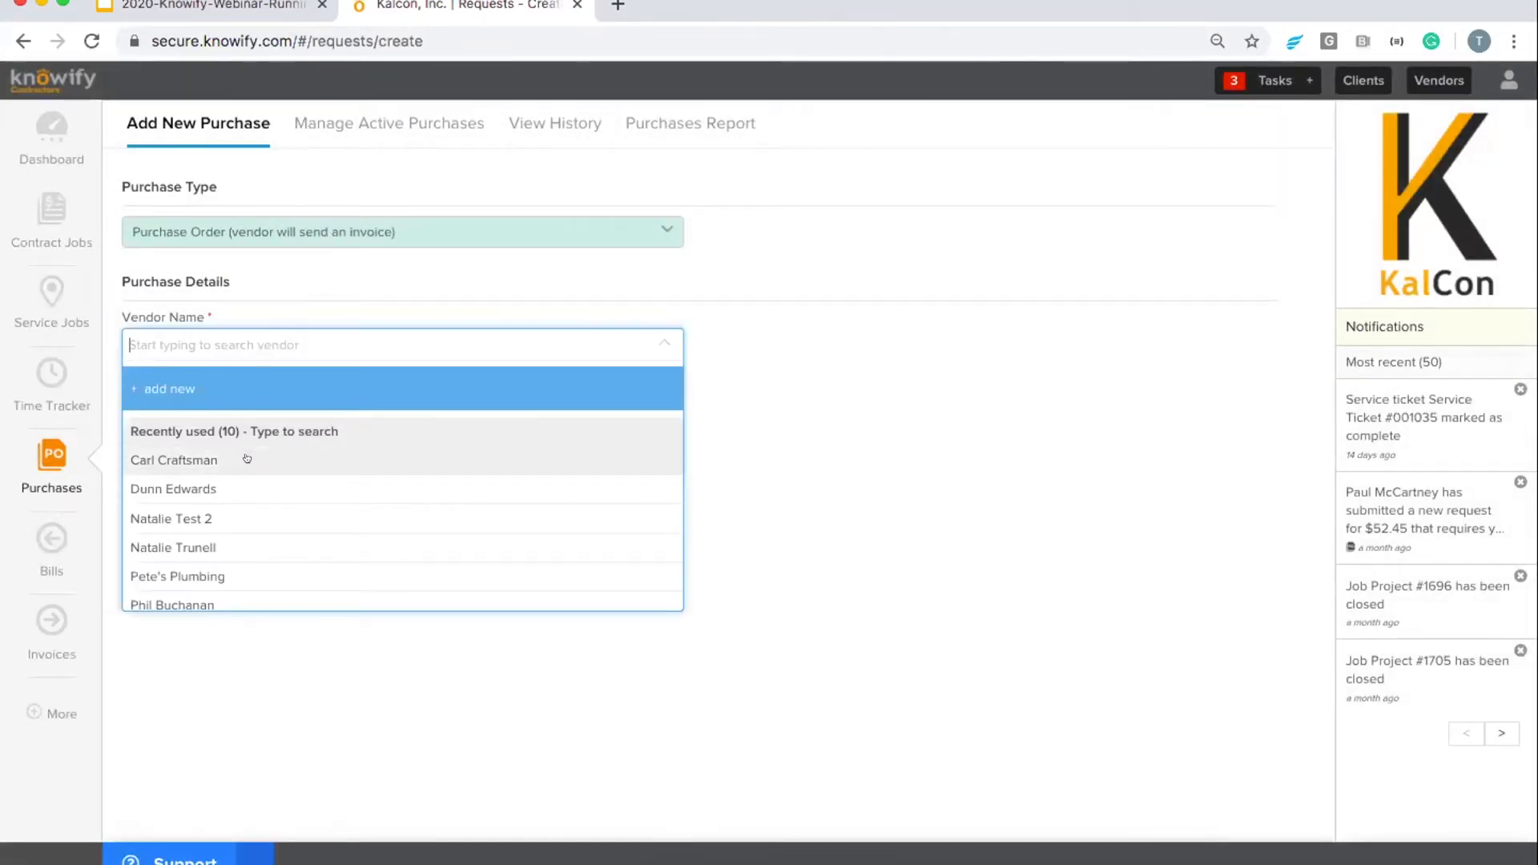
scroll(247, 452, "down", 2)
type("home")
left_click(216, 430)
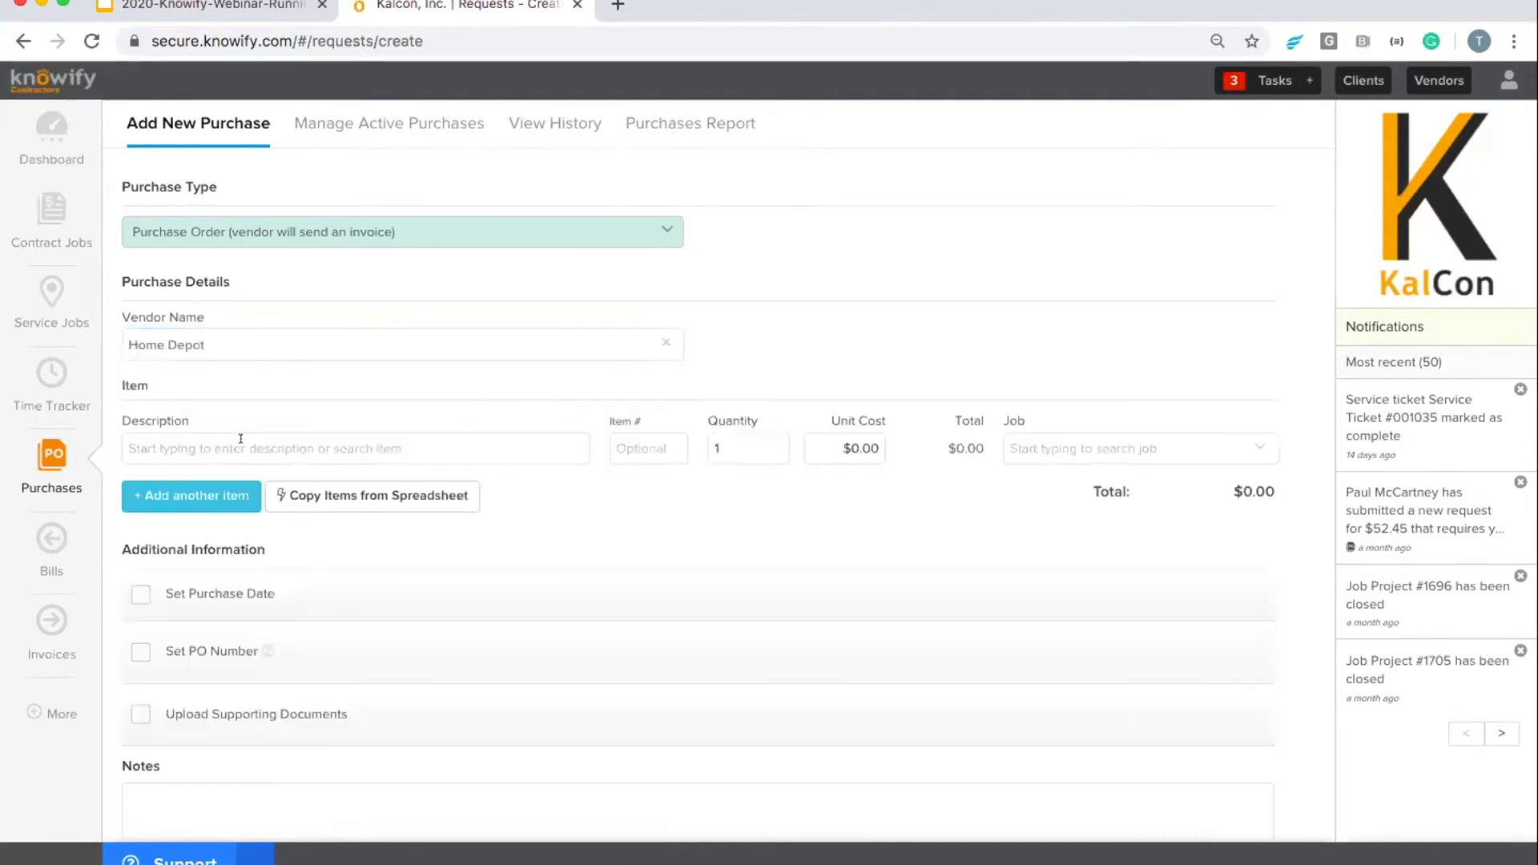
- Set the purchase order's first item to Lumber 2x4 - 8' Stud from the catalog
left_click(259, 446)
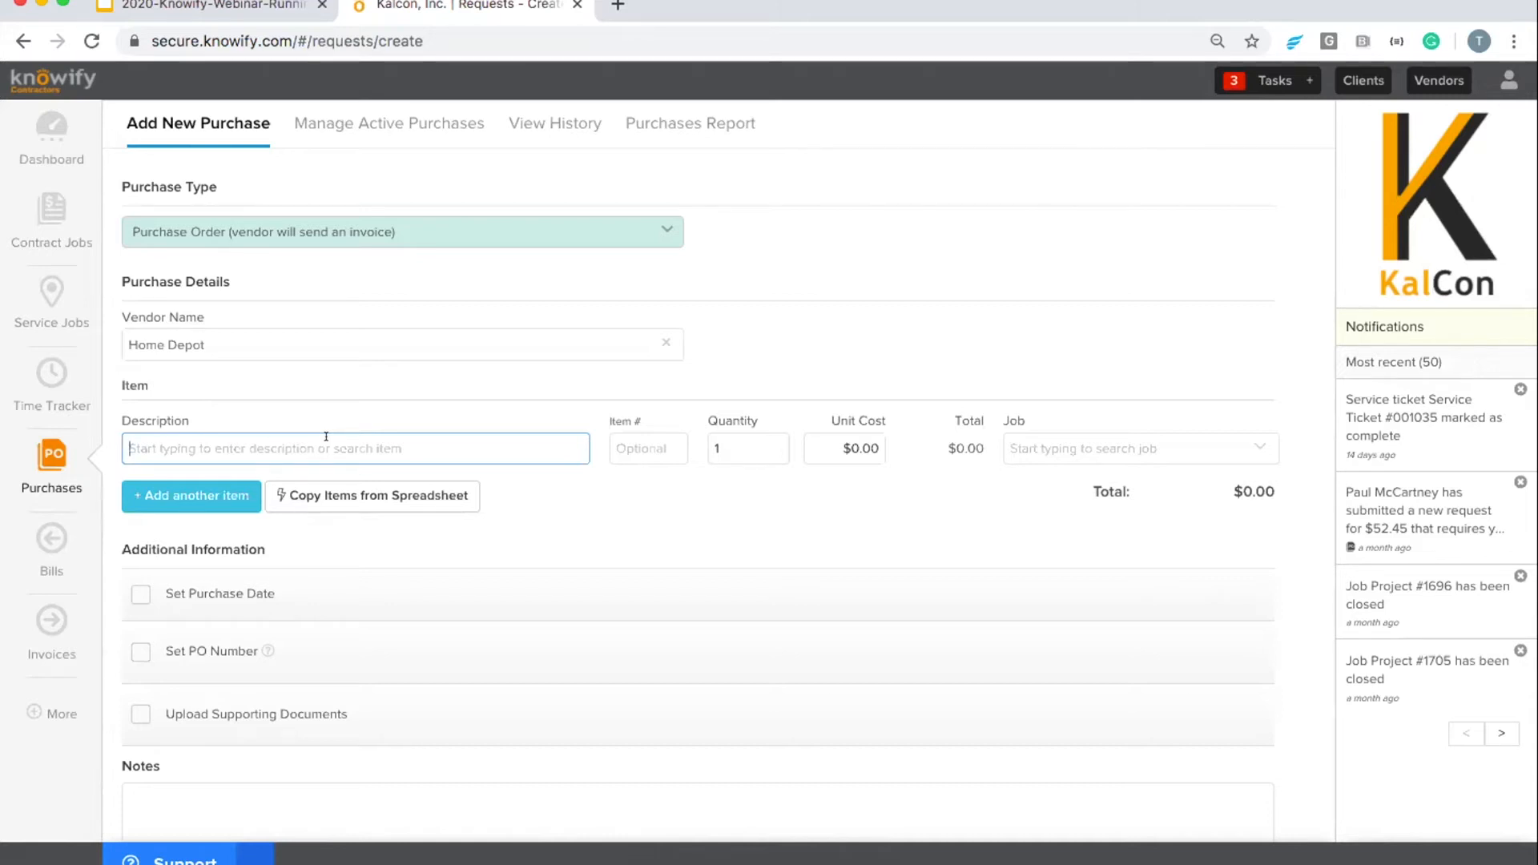
type("lumb")
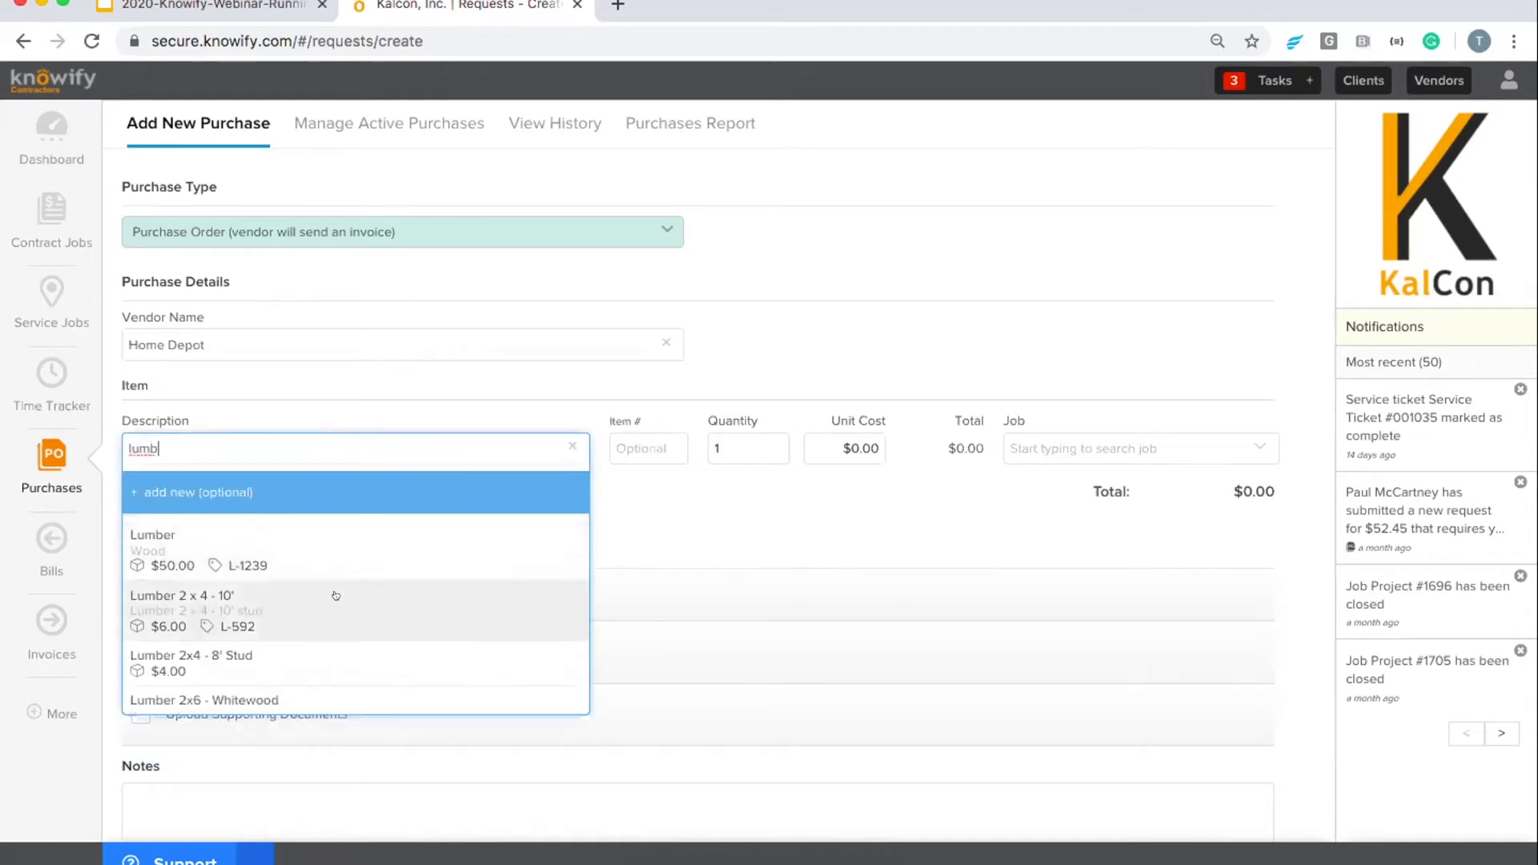
scroll(333, 594, "down", 3)
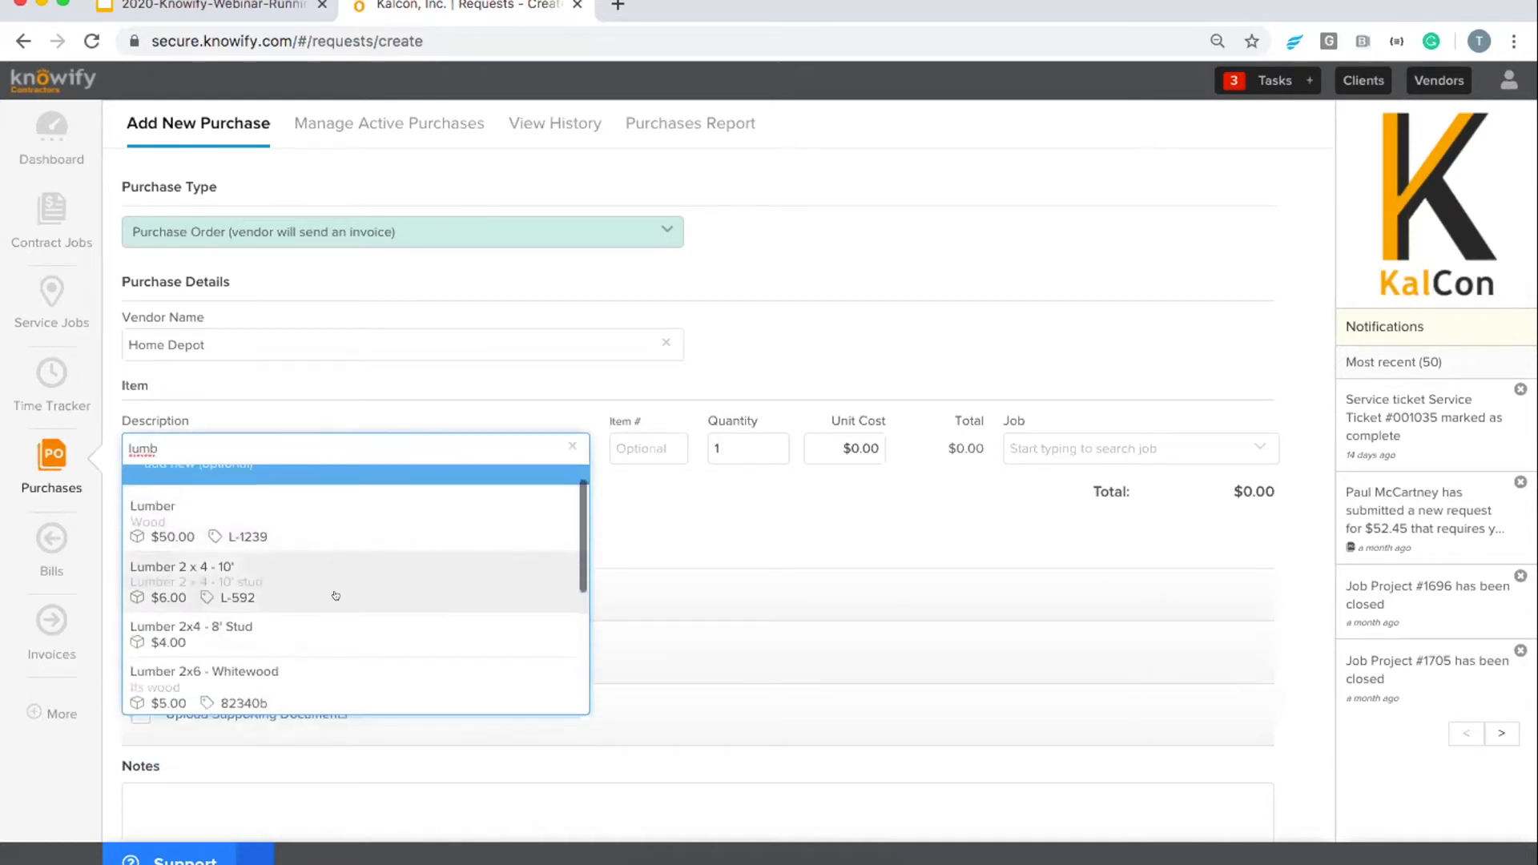
left_click(334, 594)
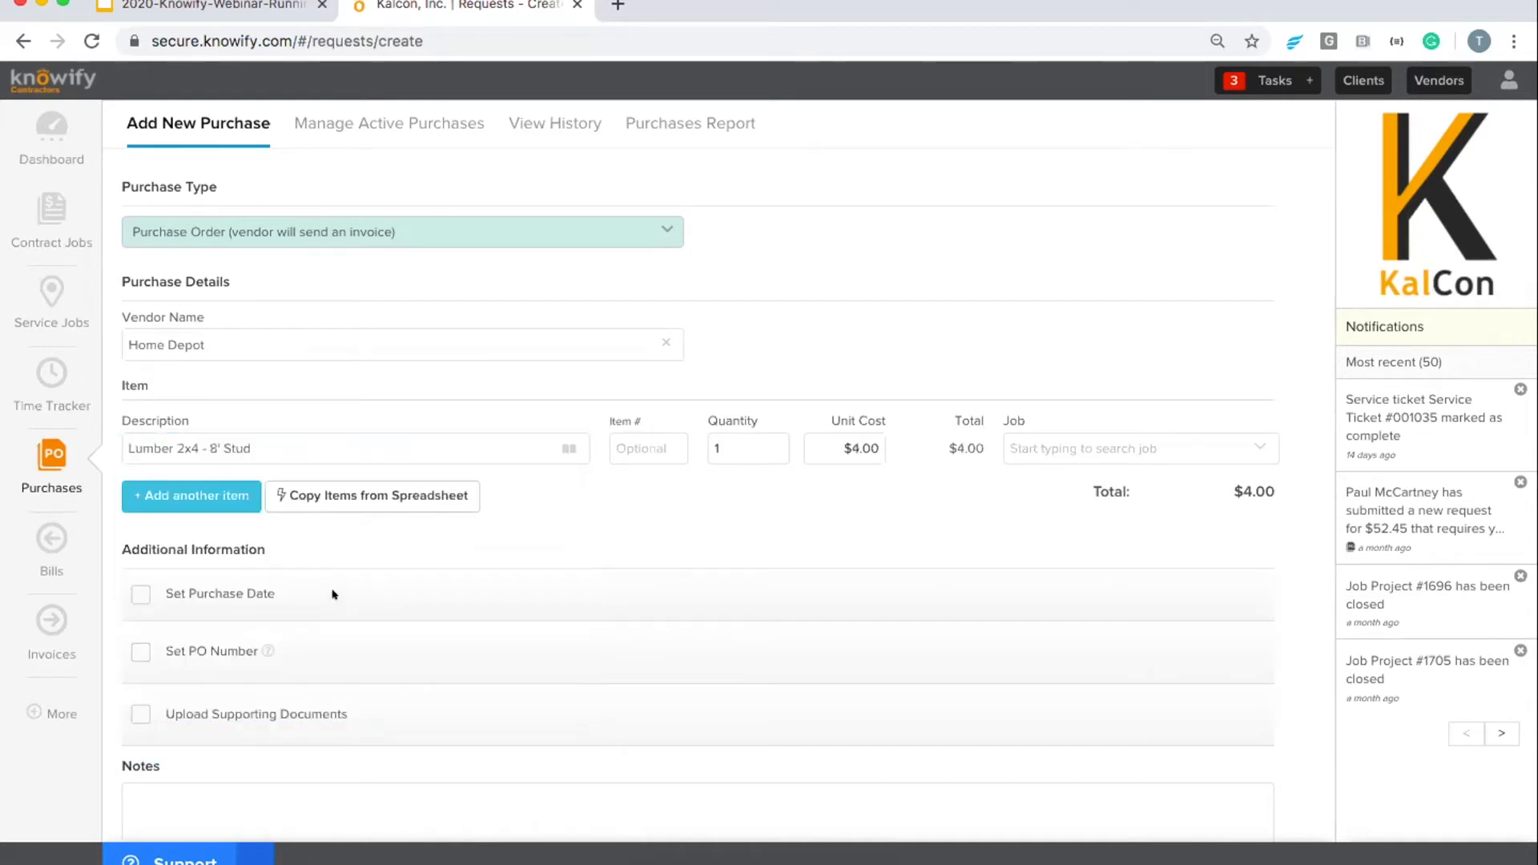
- Assign the lumber item to the Labor and Materials phase of Project #1708 and set its quantity to 100
left_click(1063, 443)
scroll(1050, 512, "down", 10)
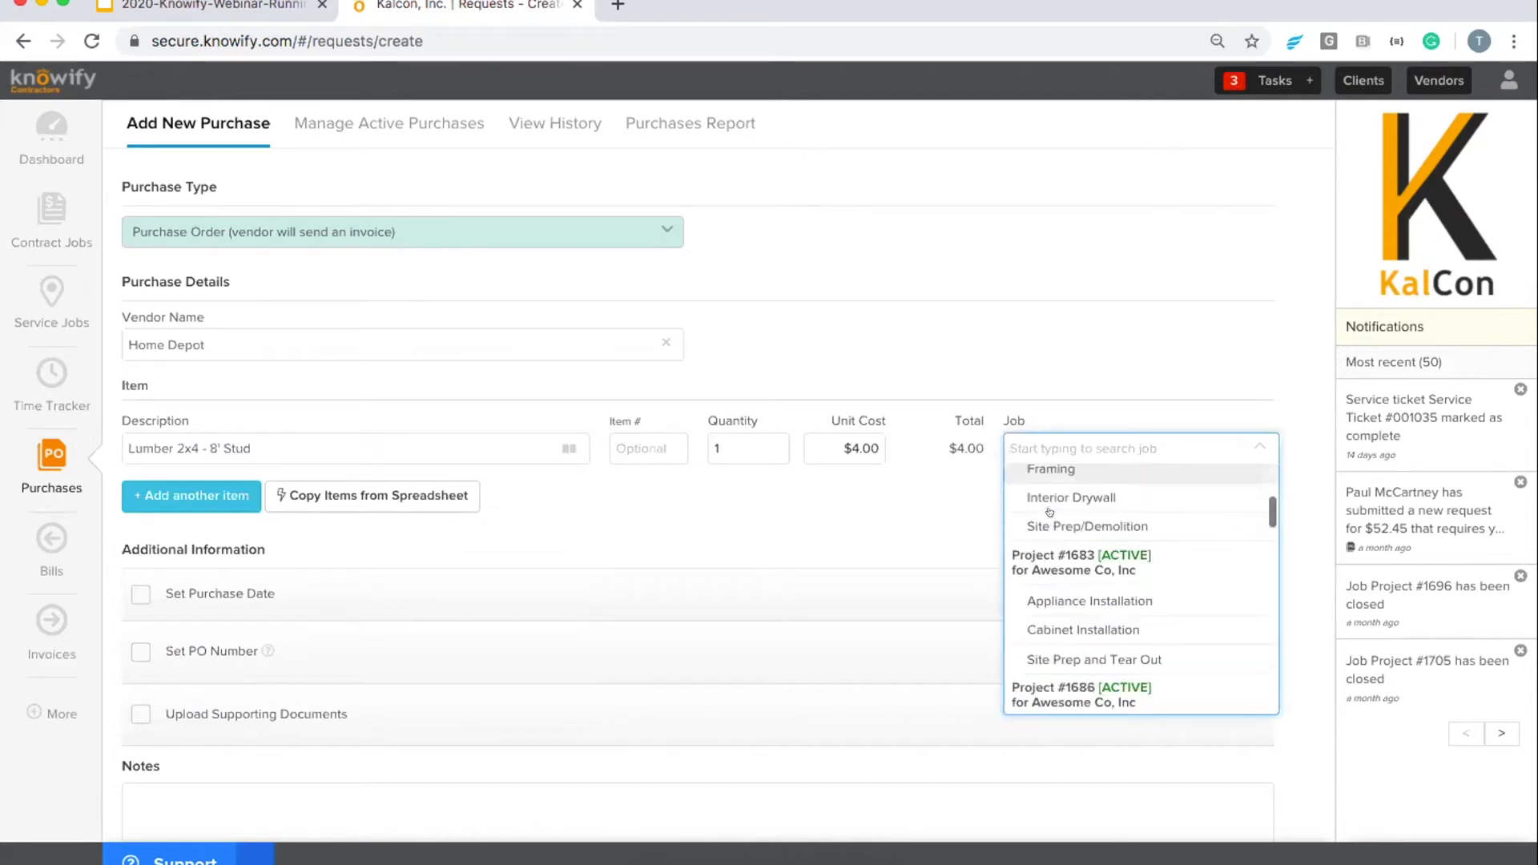
scroll(1058, 561, "up", 6)
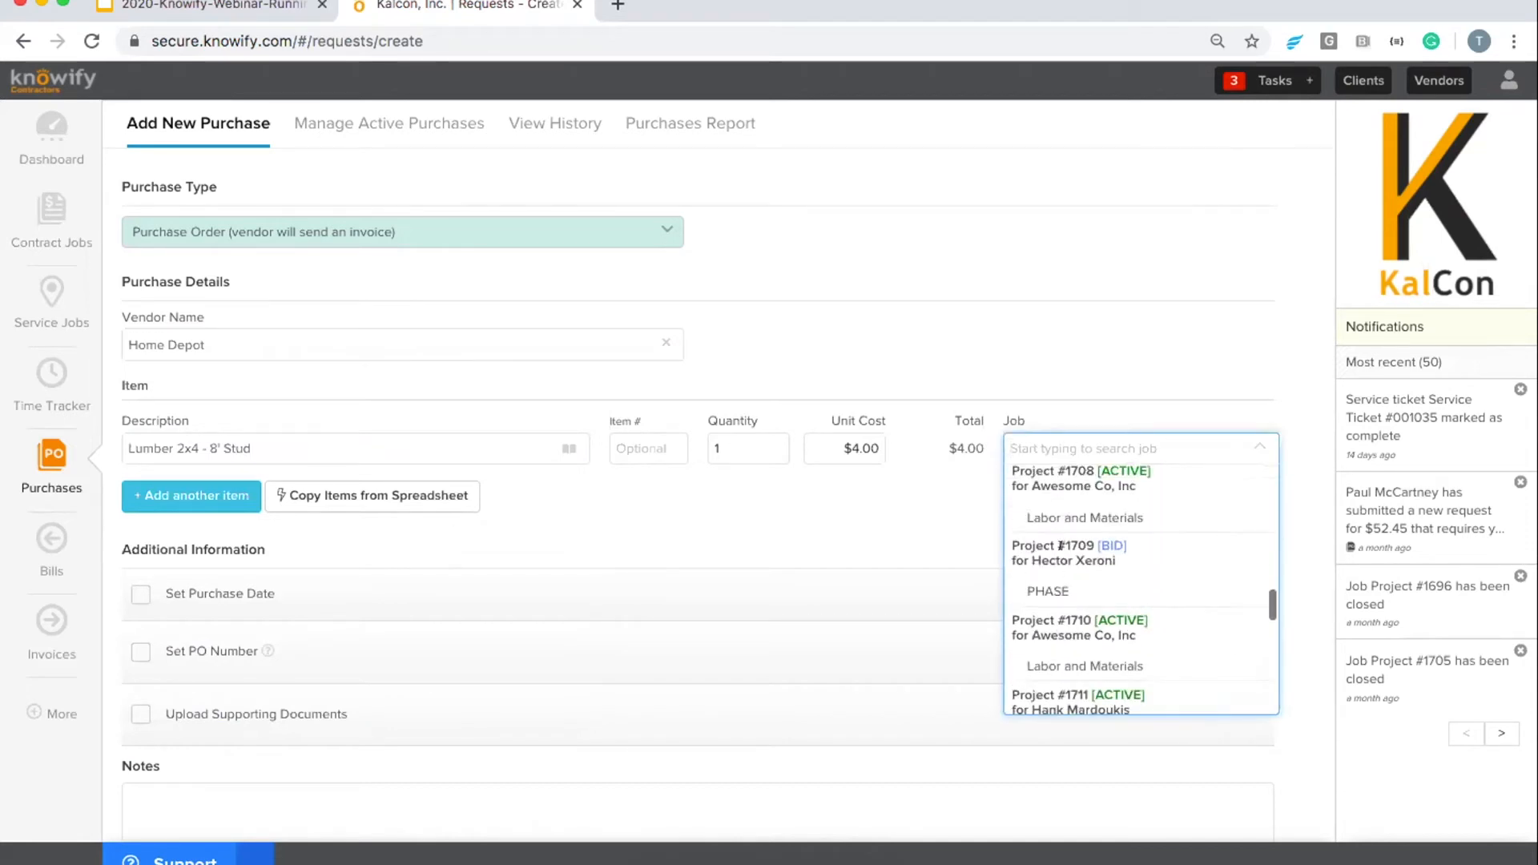
left_click(1054, 594)
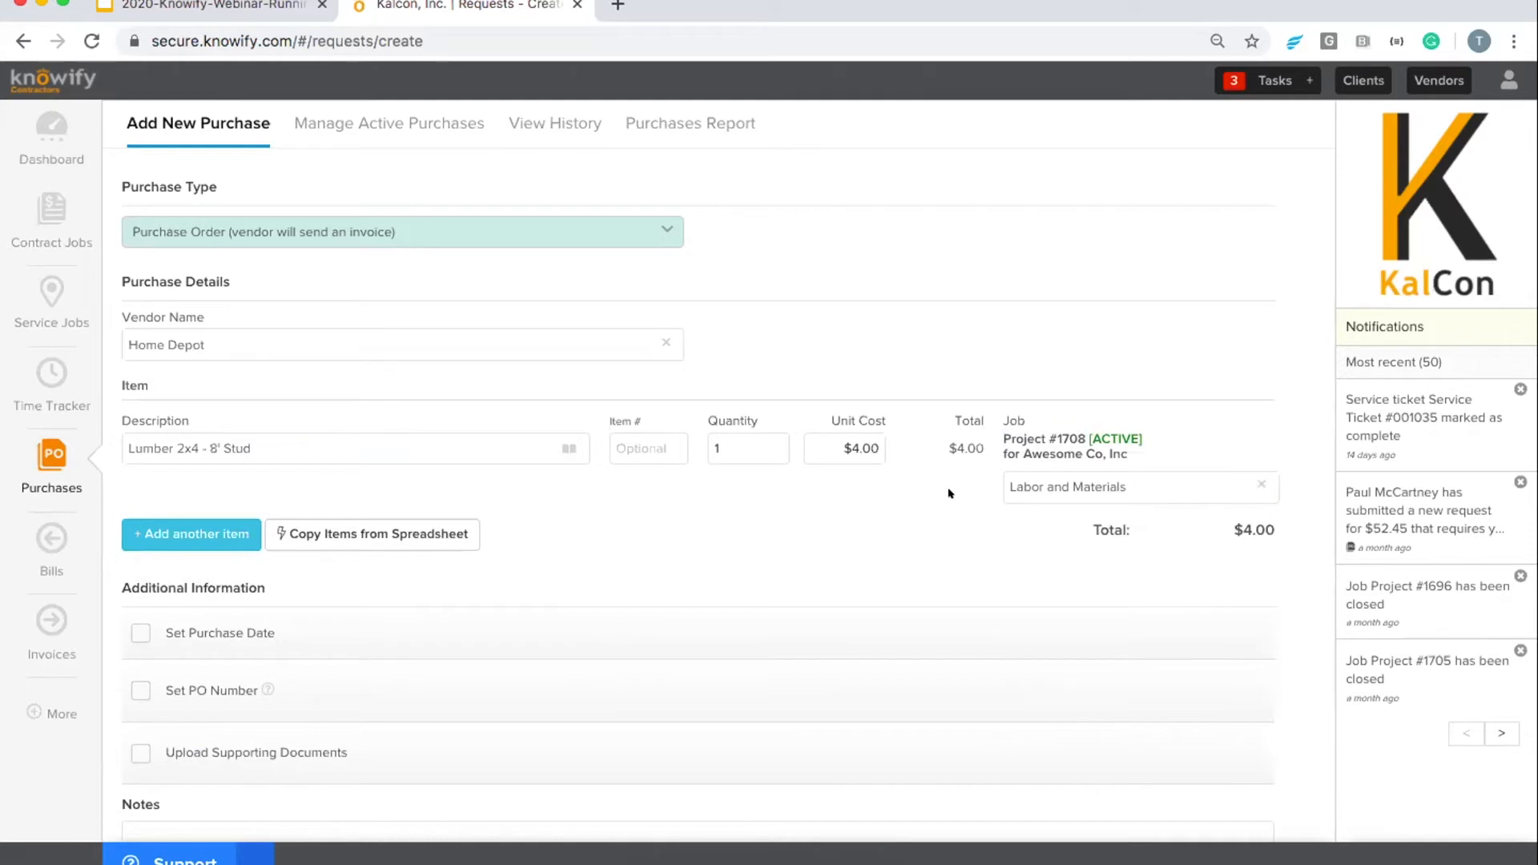
left_click(744, 441)
type("00")
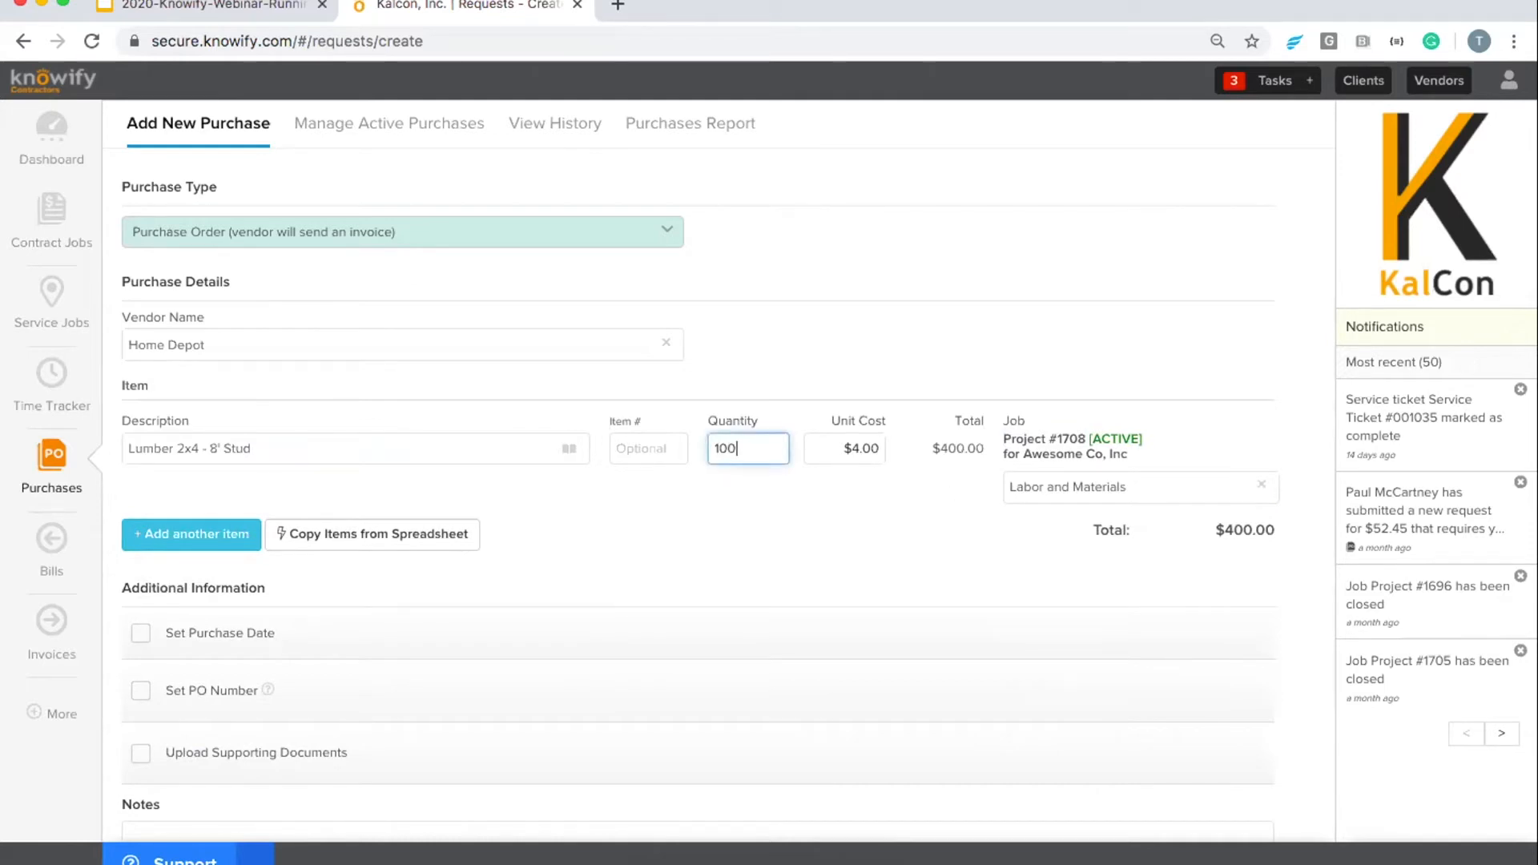
- Add Plywood 4x8 as a second purchase order item with a quantity of 50
left_click(192, 534)
scroll(232, 481, "down", 2)
left_click(231, 319)
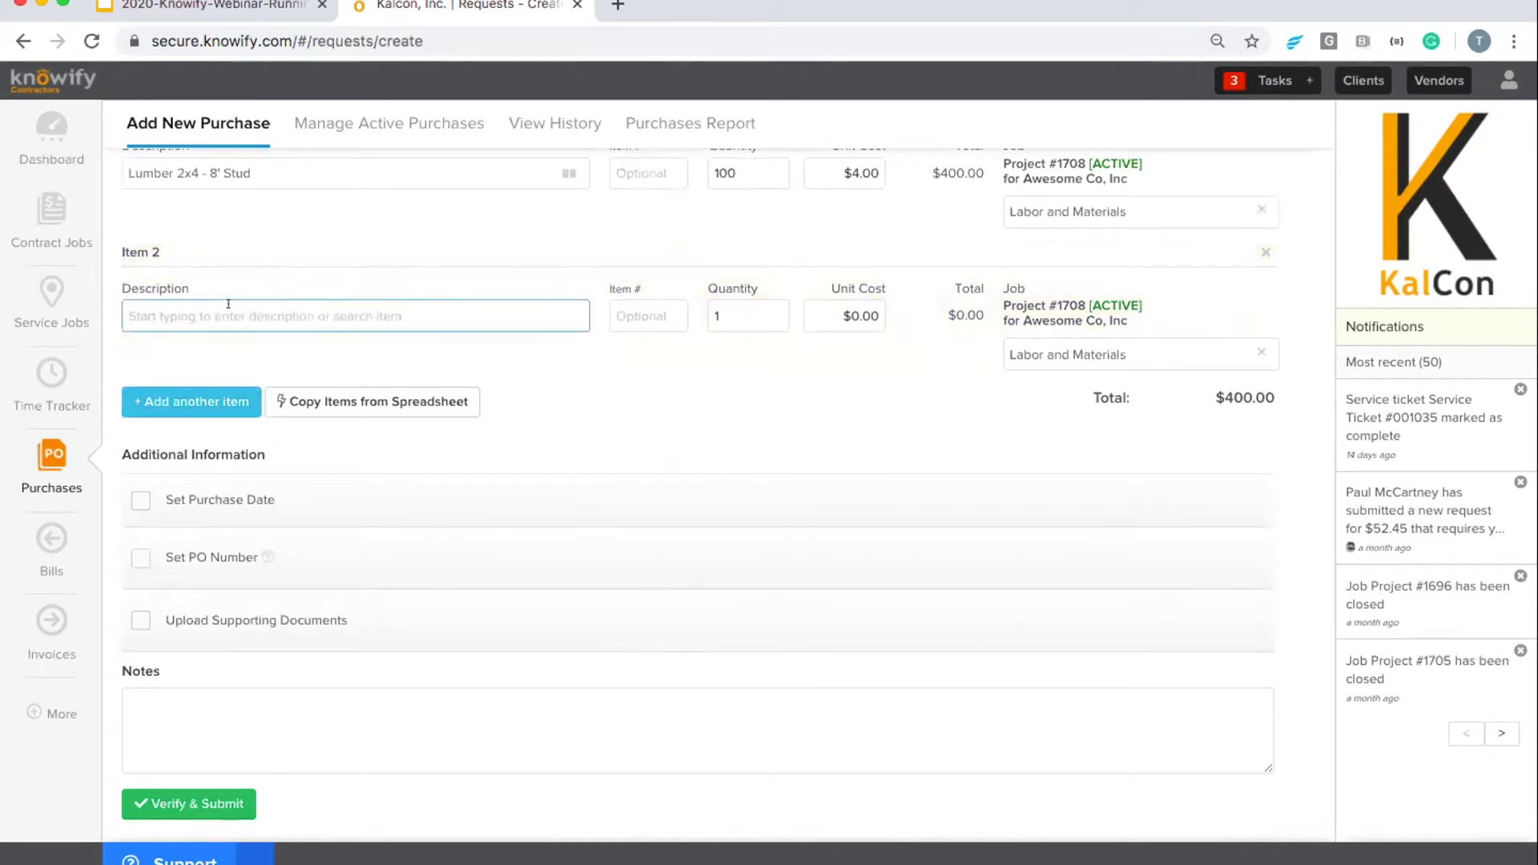
type("plywoo")
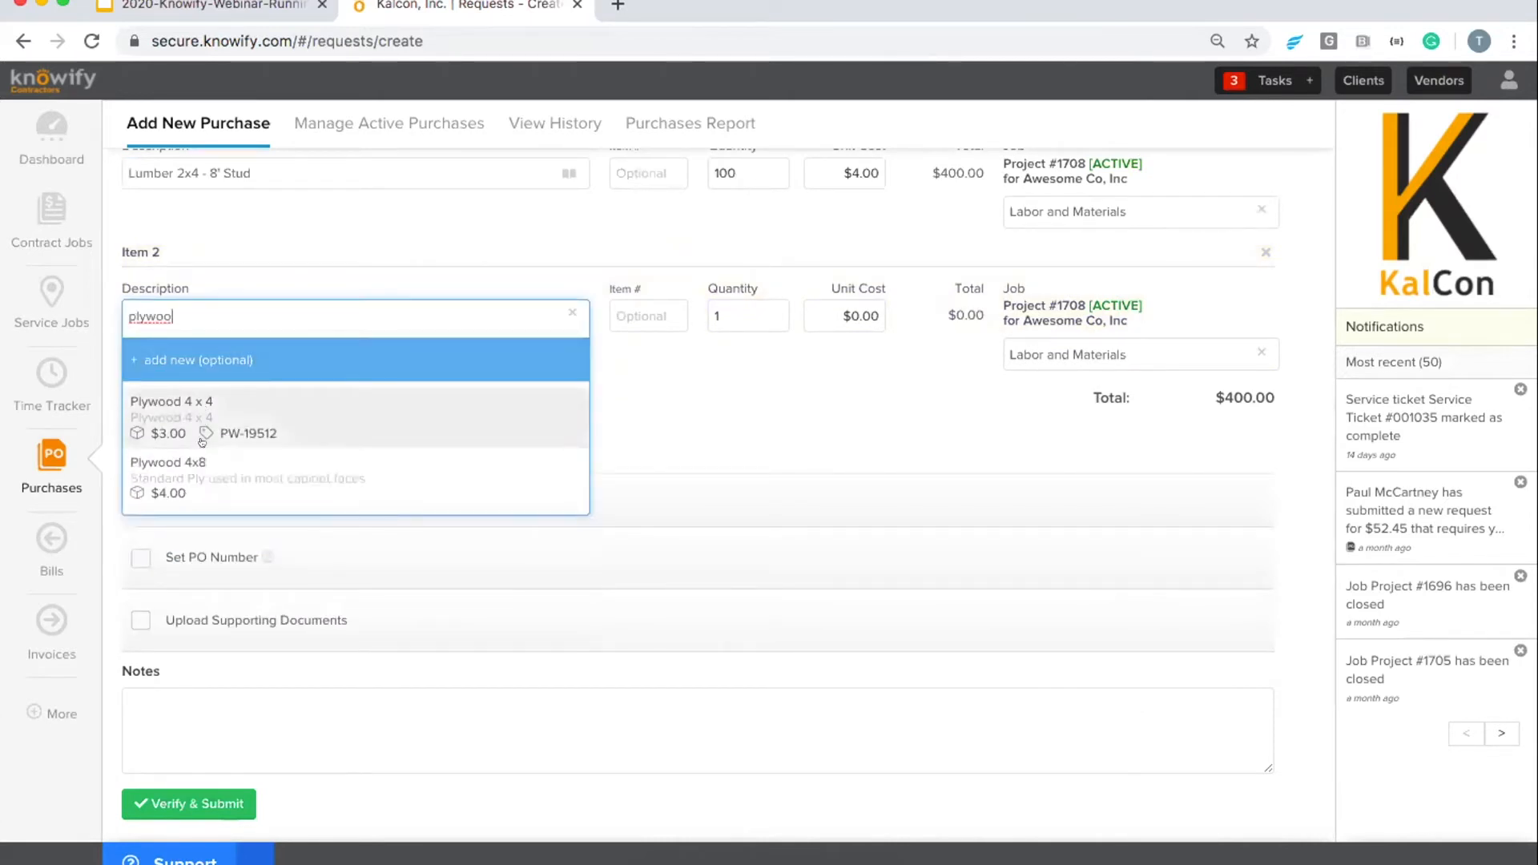
left_click(202, 433)
left_click(744, 304)
key("BackSpace")
type("50")
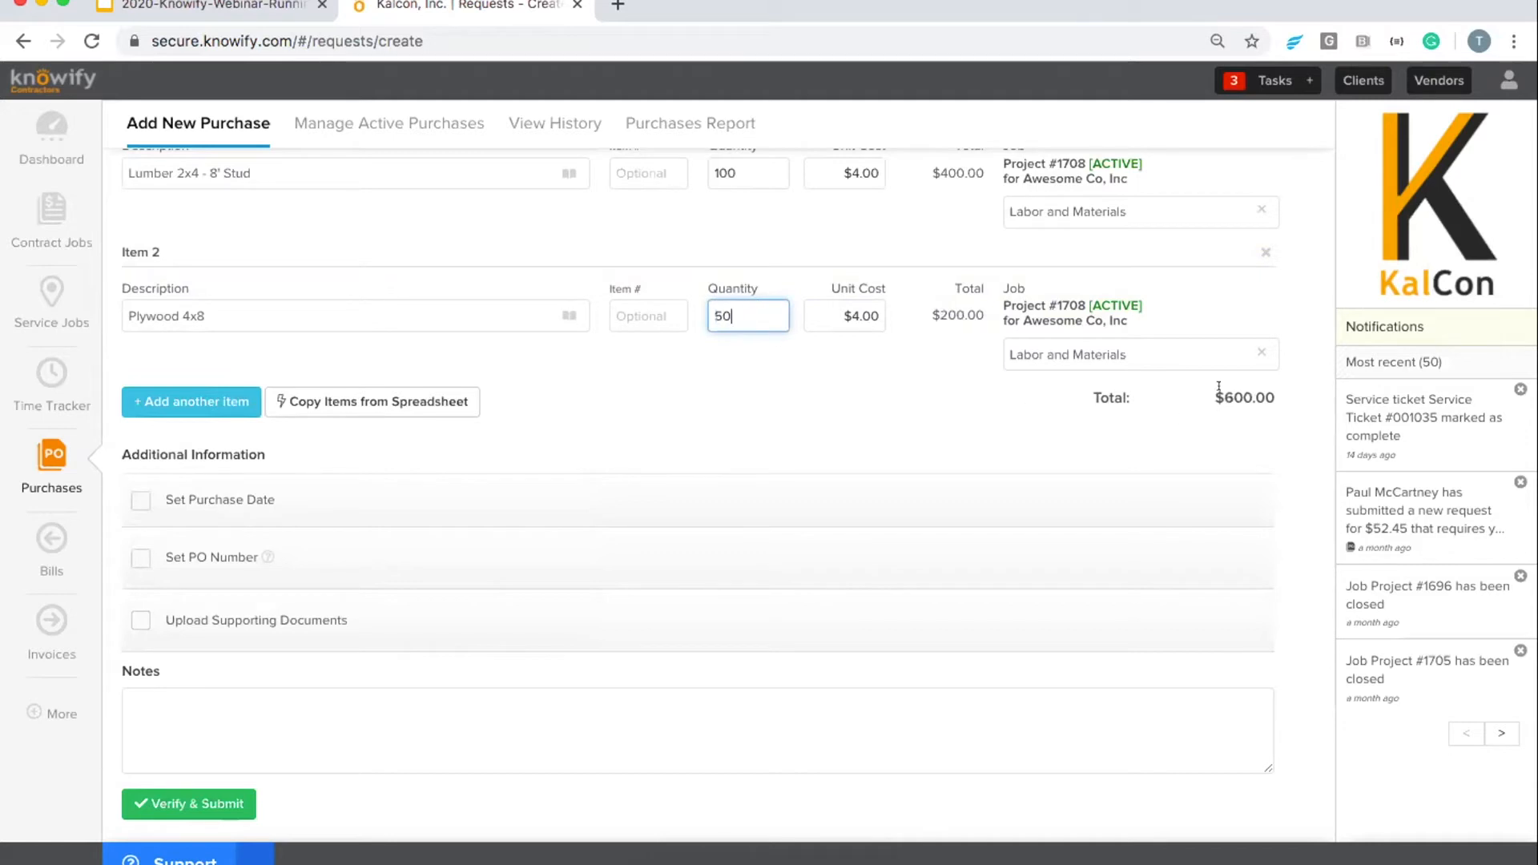
- Check the purchase total, then verify and submit the Home Depot purchase order
mouse_move(1206, 390)
left_mouse_down()
mouse_move(1319, 388)
mouse_move(1213, 388)
left_mouse_up()
left_click(1268, 392)
left_click(1215, 389)
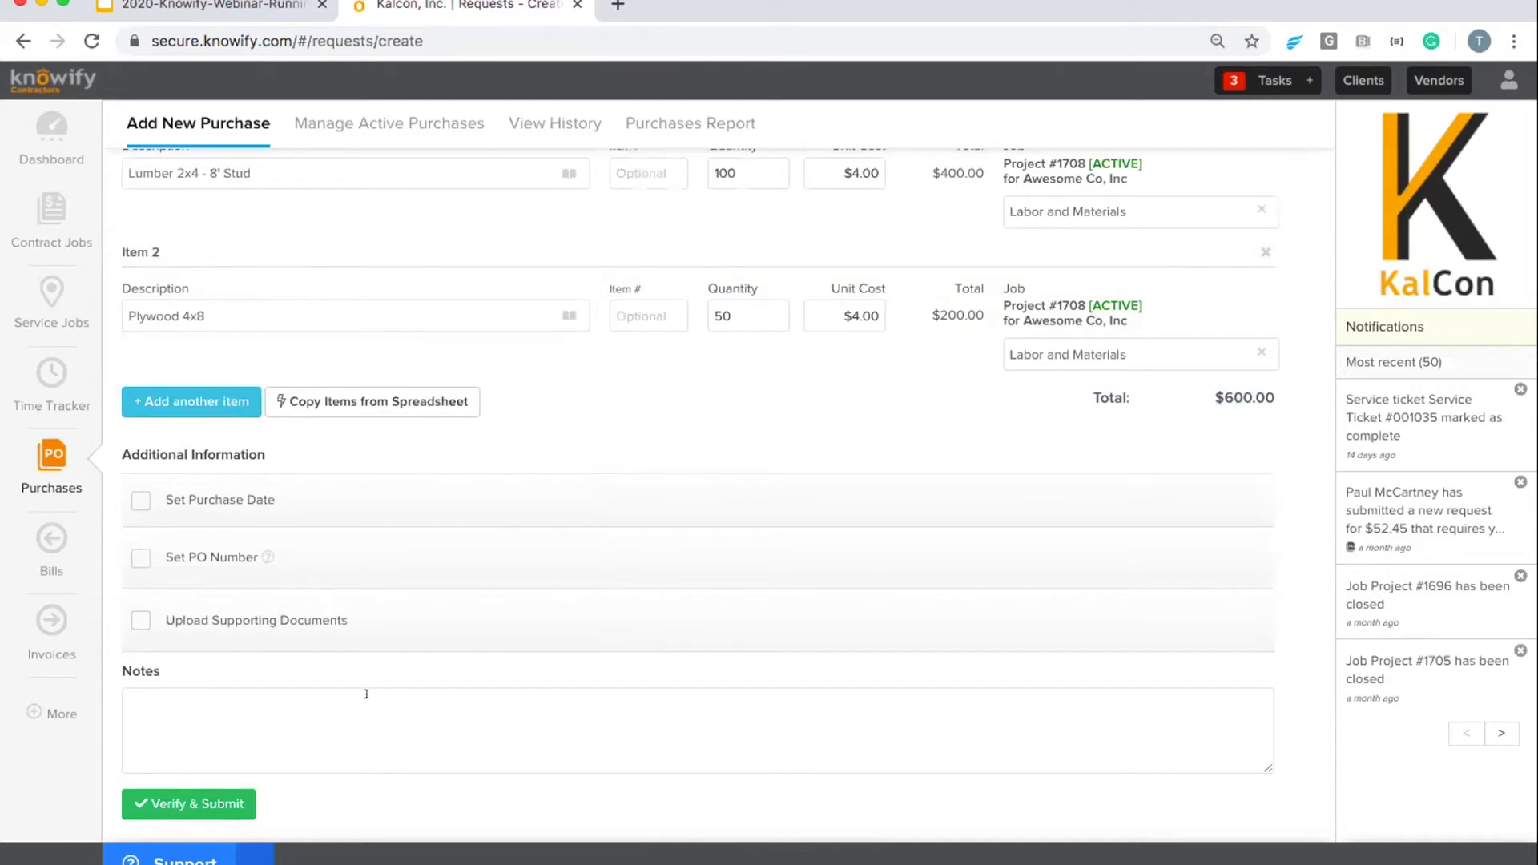
left_click(217, 801)
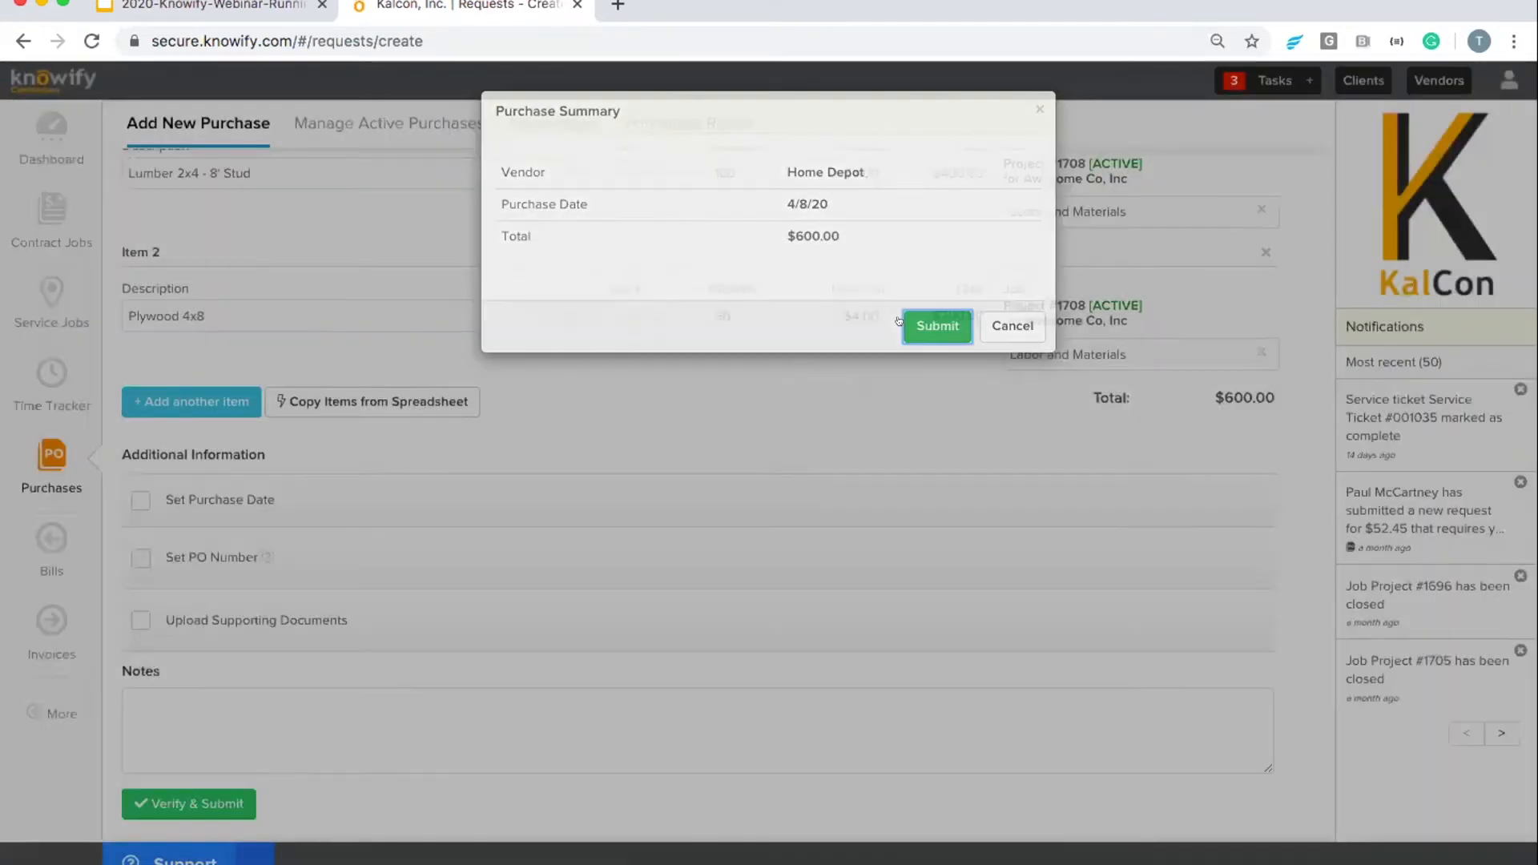
left_click(900, 323)
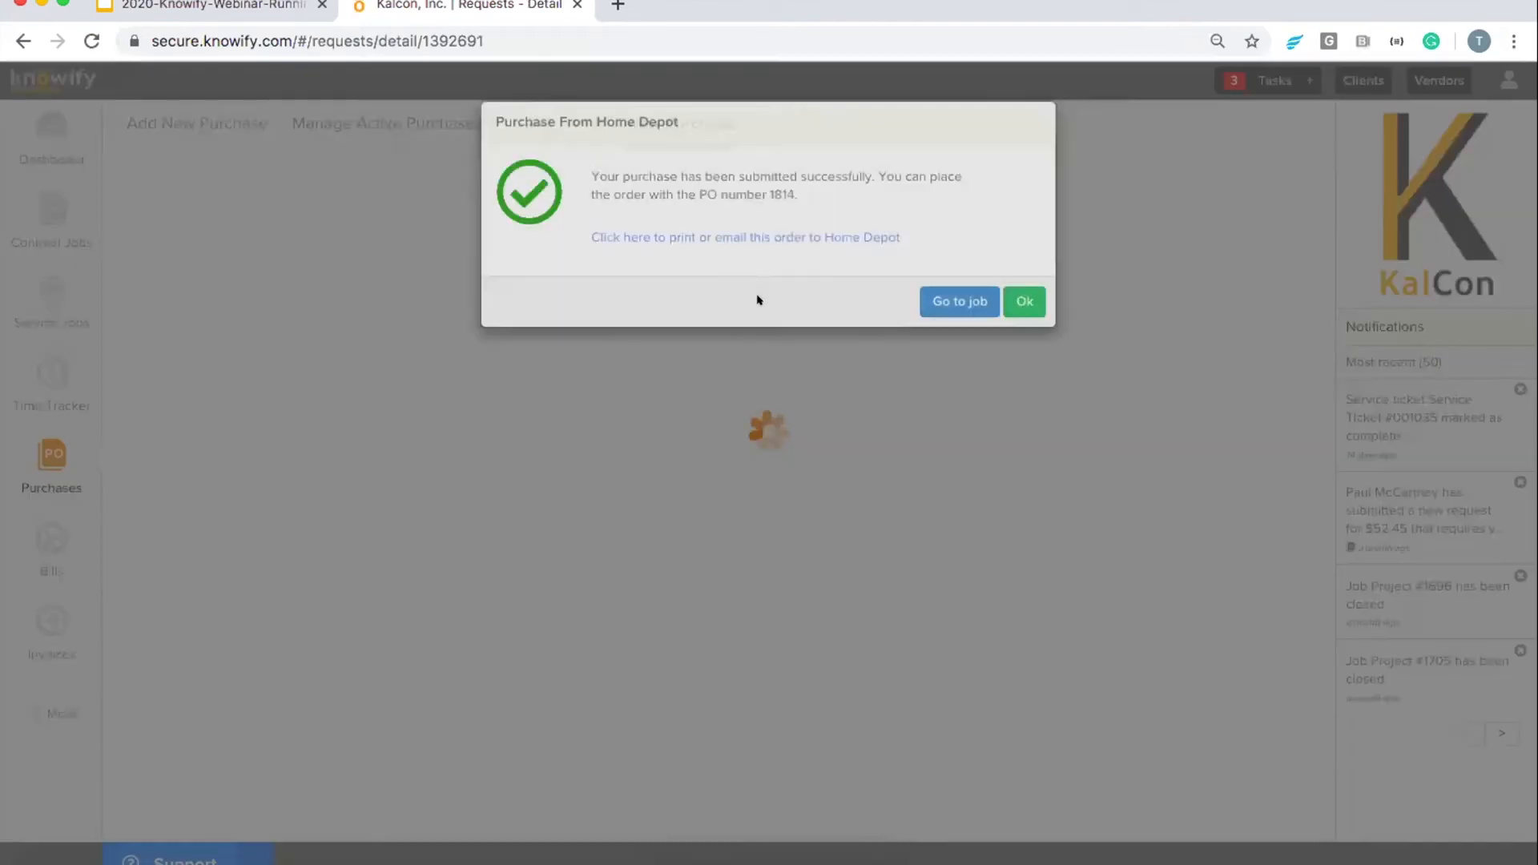
- Preview the Home Depot purchase order's print/email document with prices excluded, and close it without sending
left_click(777, 238)
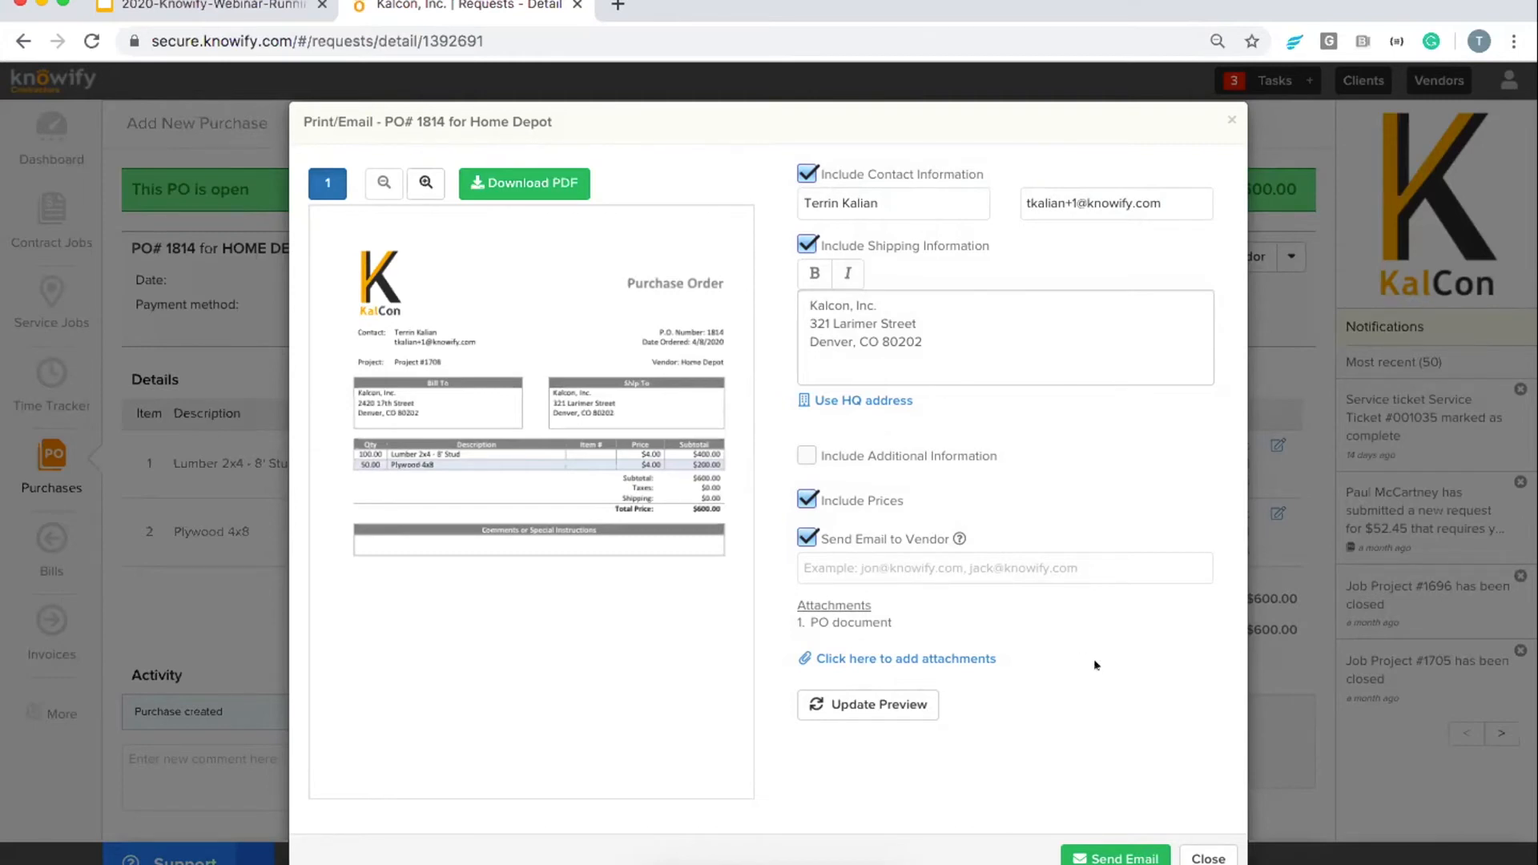
left_click(1011, 562)
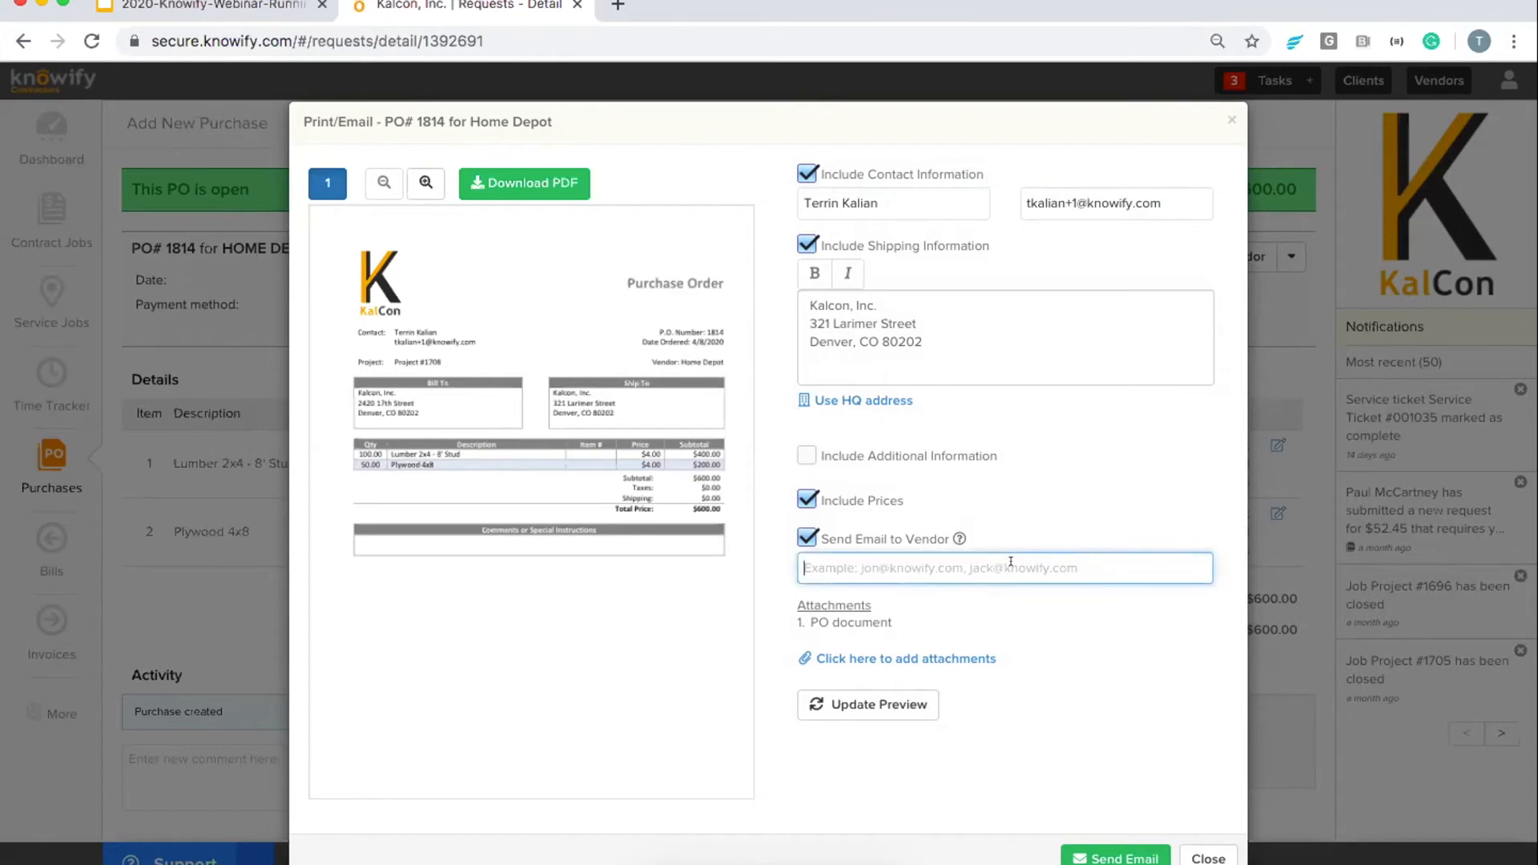
left_click(808, 495)
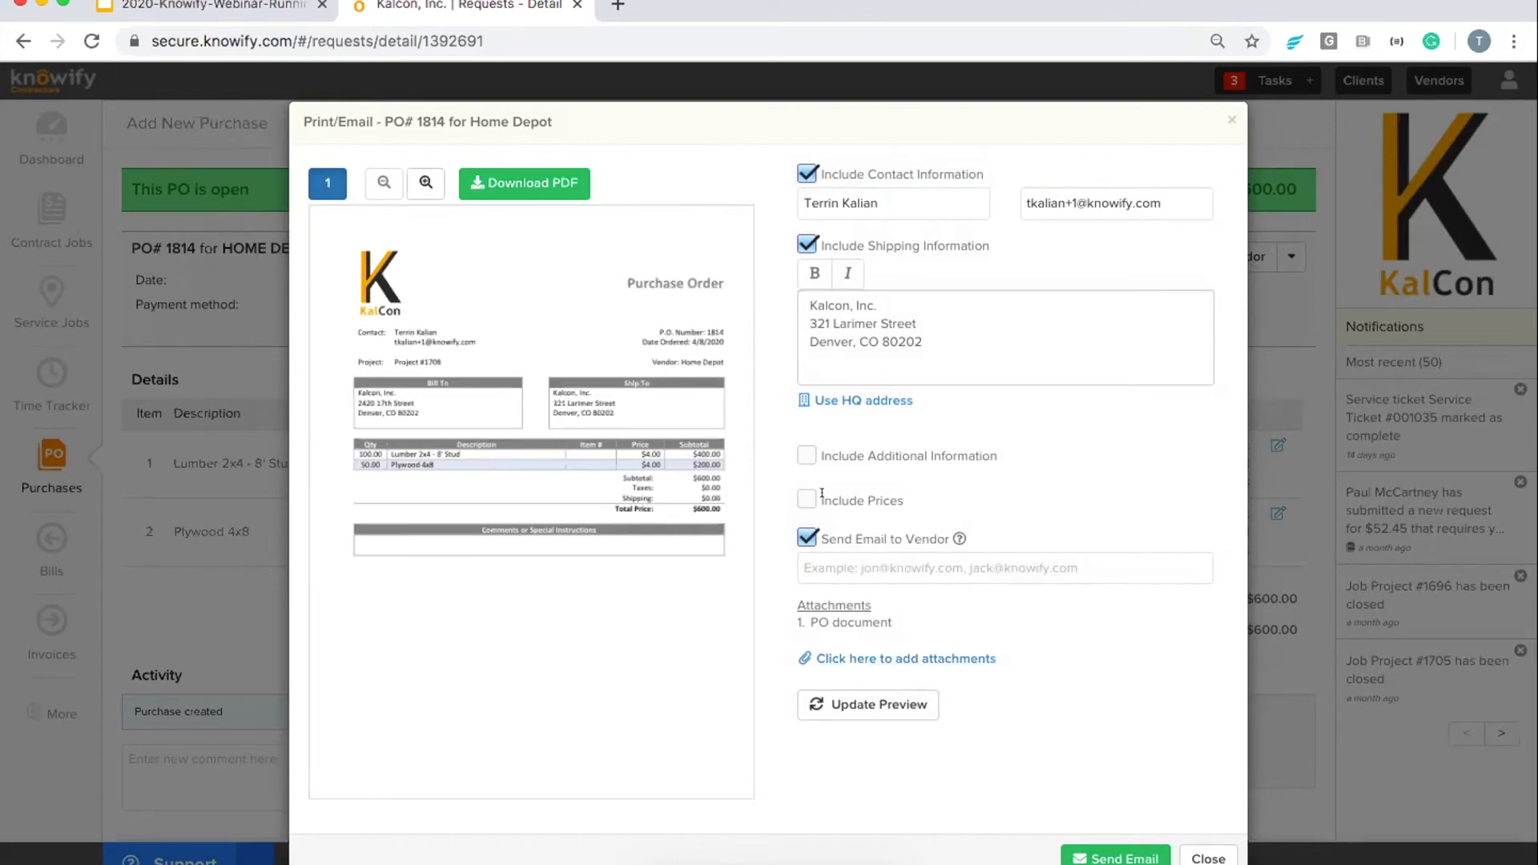
left_click(851, 702)
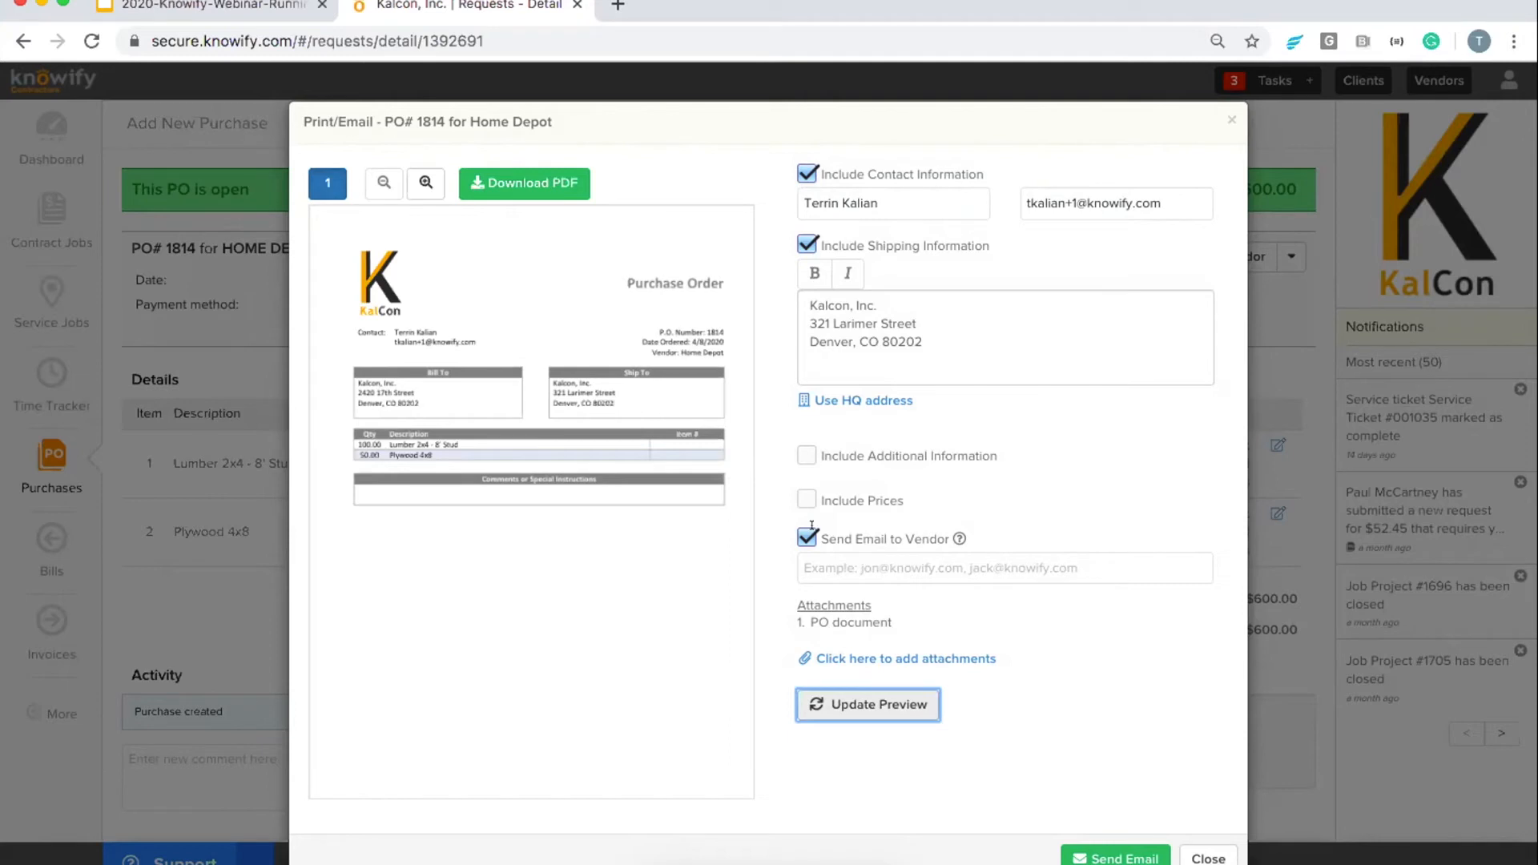
left_click(1206, 856)
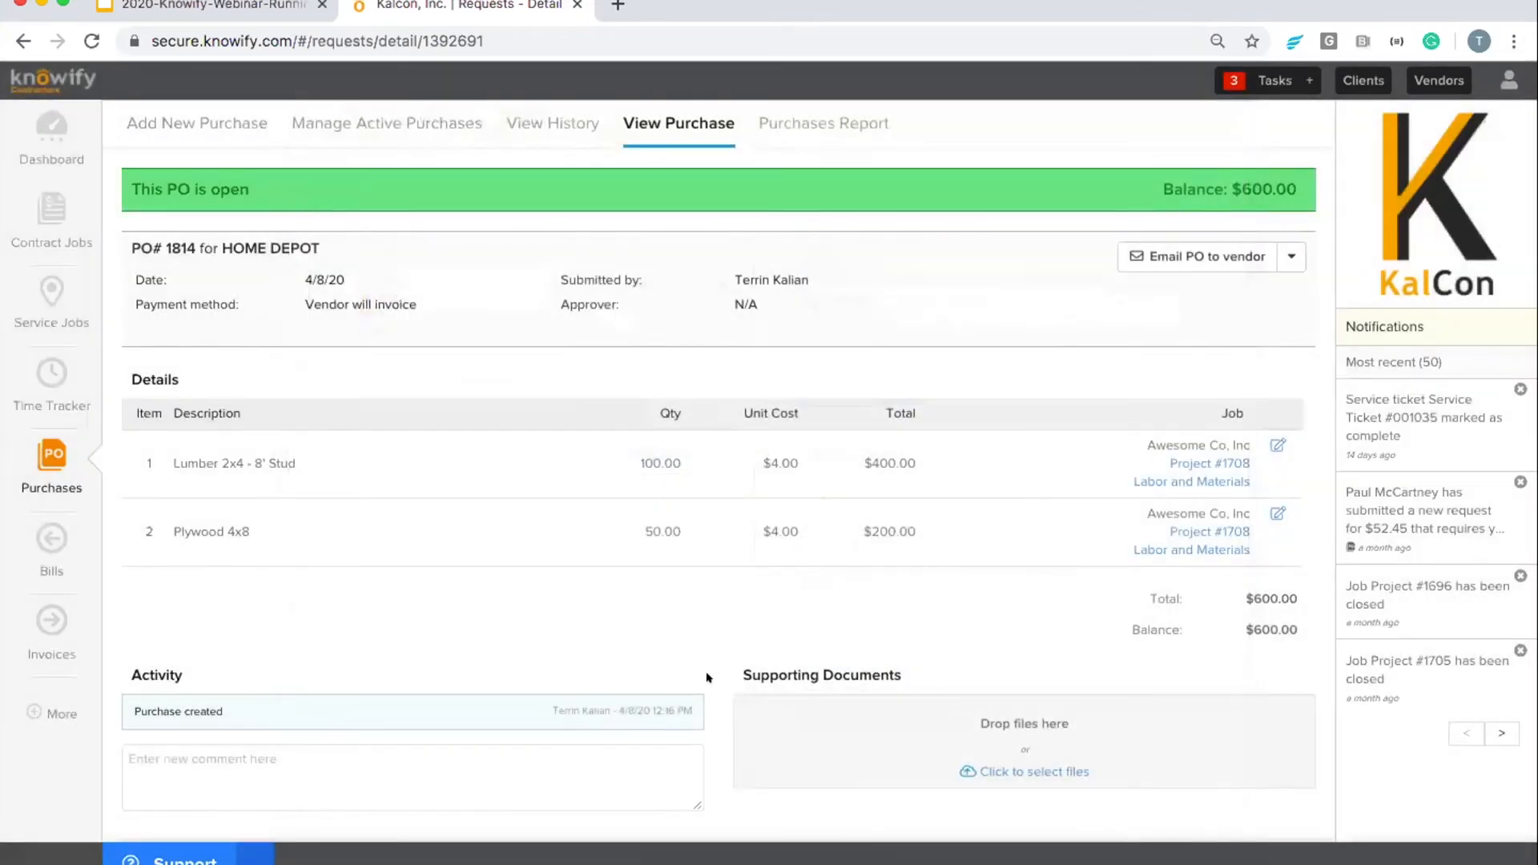
- Begin scheduling a job on April 7 in the corporate calendar, choosing the Labor and Materials phase of Project #1708
mouse_move(61, 701)
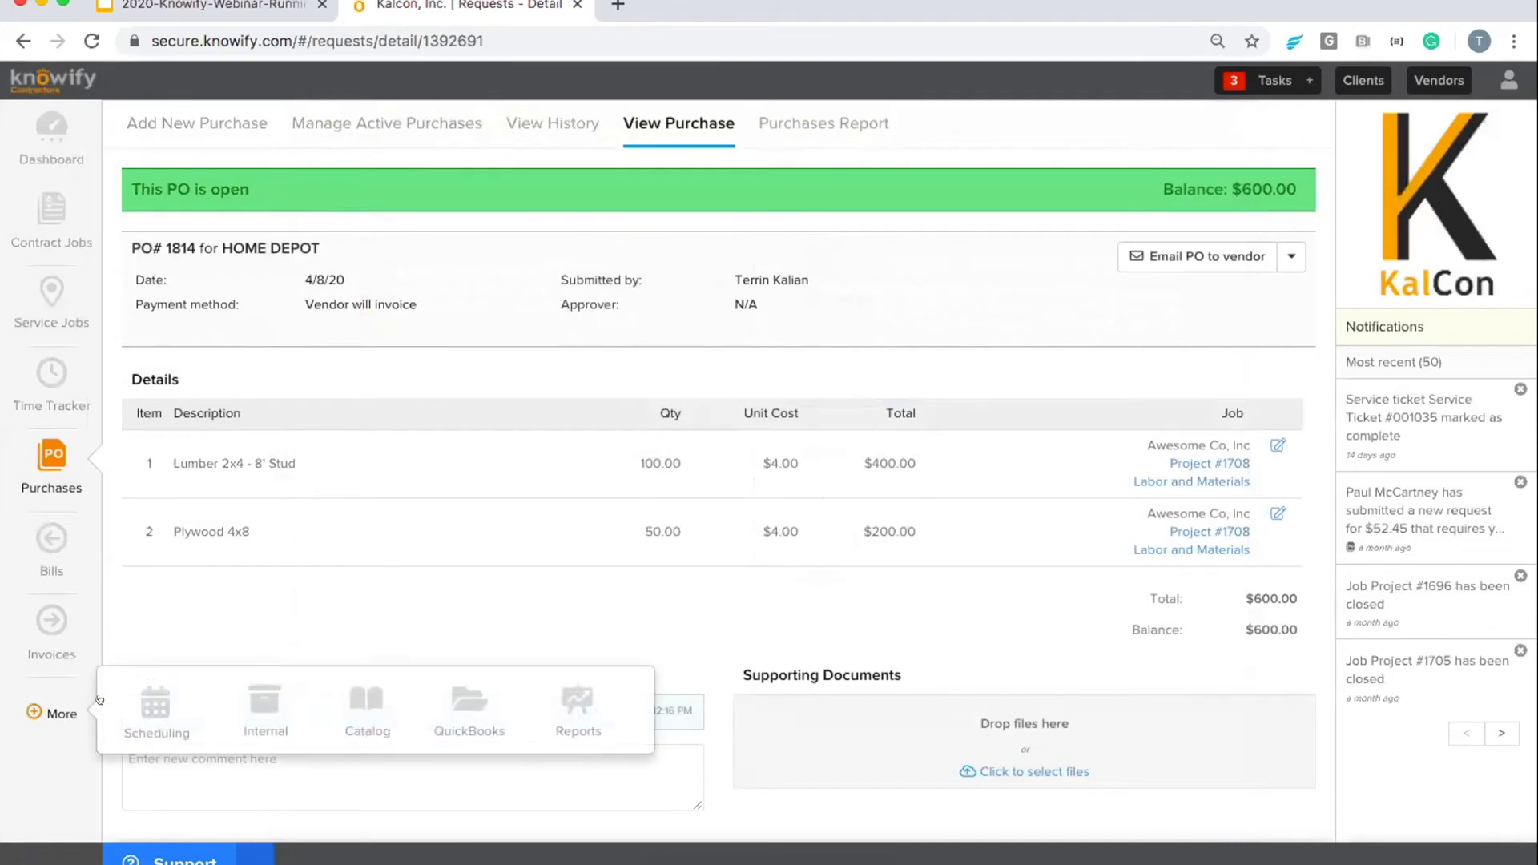
left_click(156, 708)
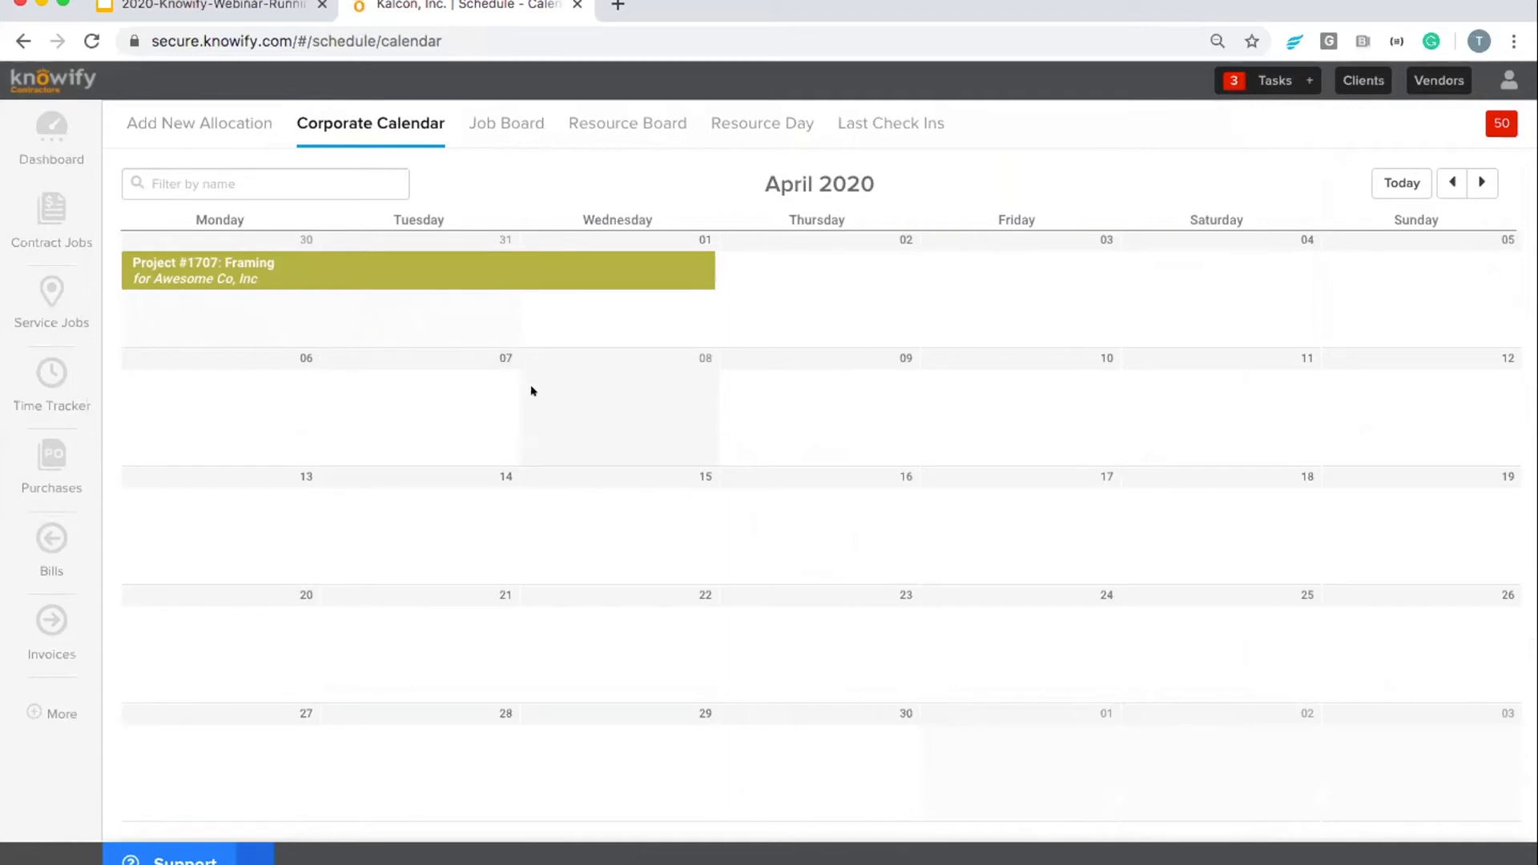
left_click(469, 356)
left_click(568, 200)
scroll(575, 287, "down", 5)
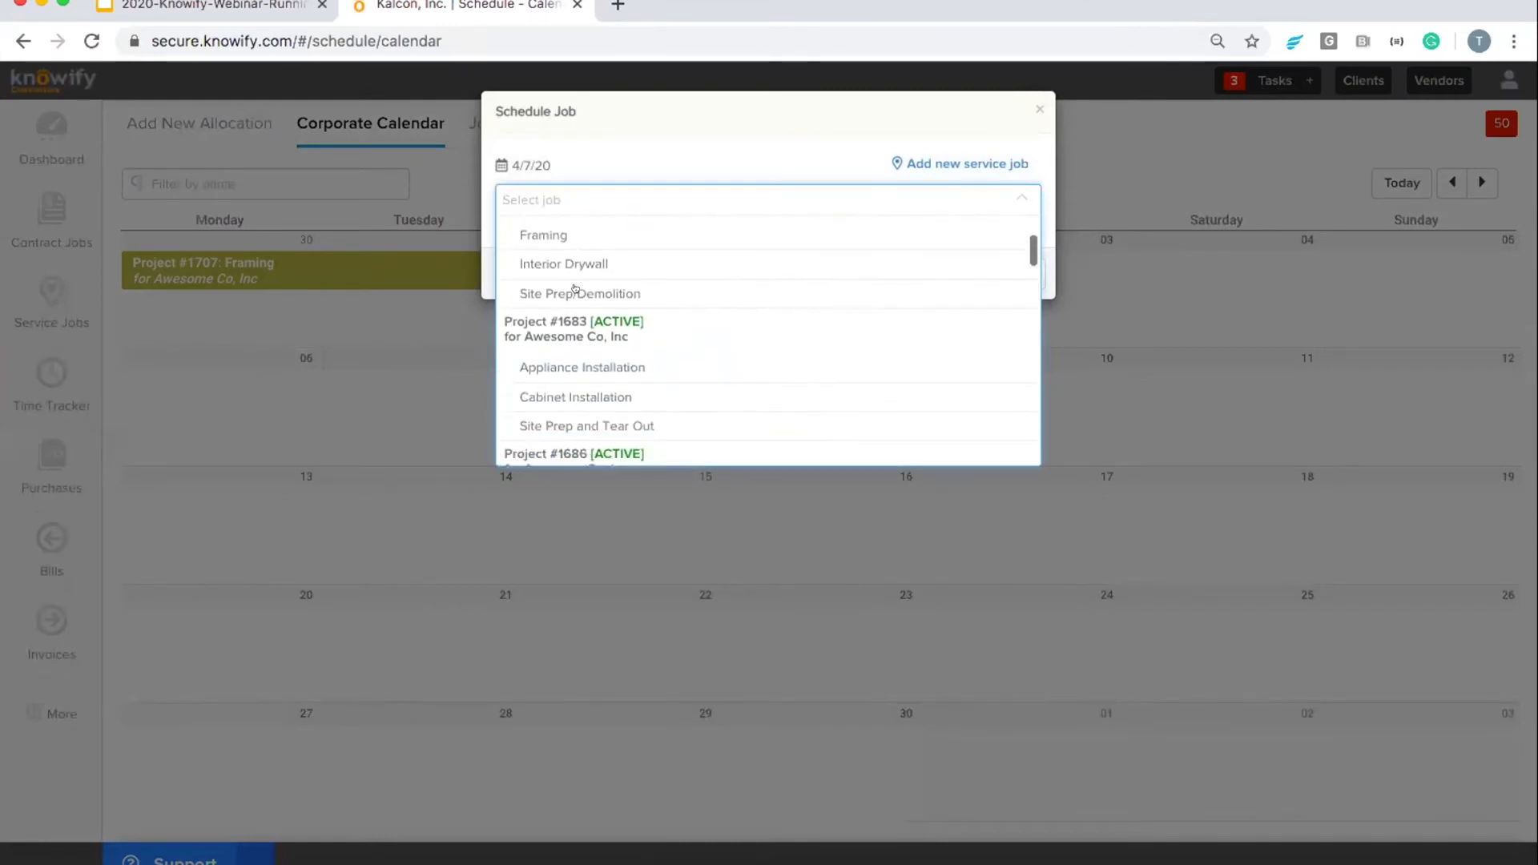
scroll(575, 286, "down", 4)
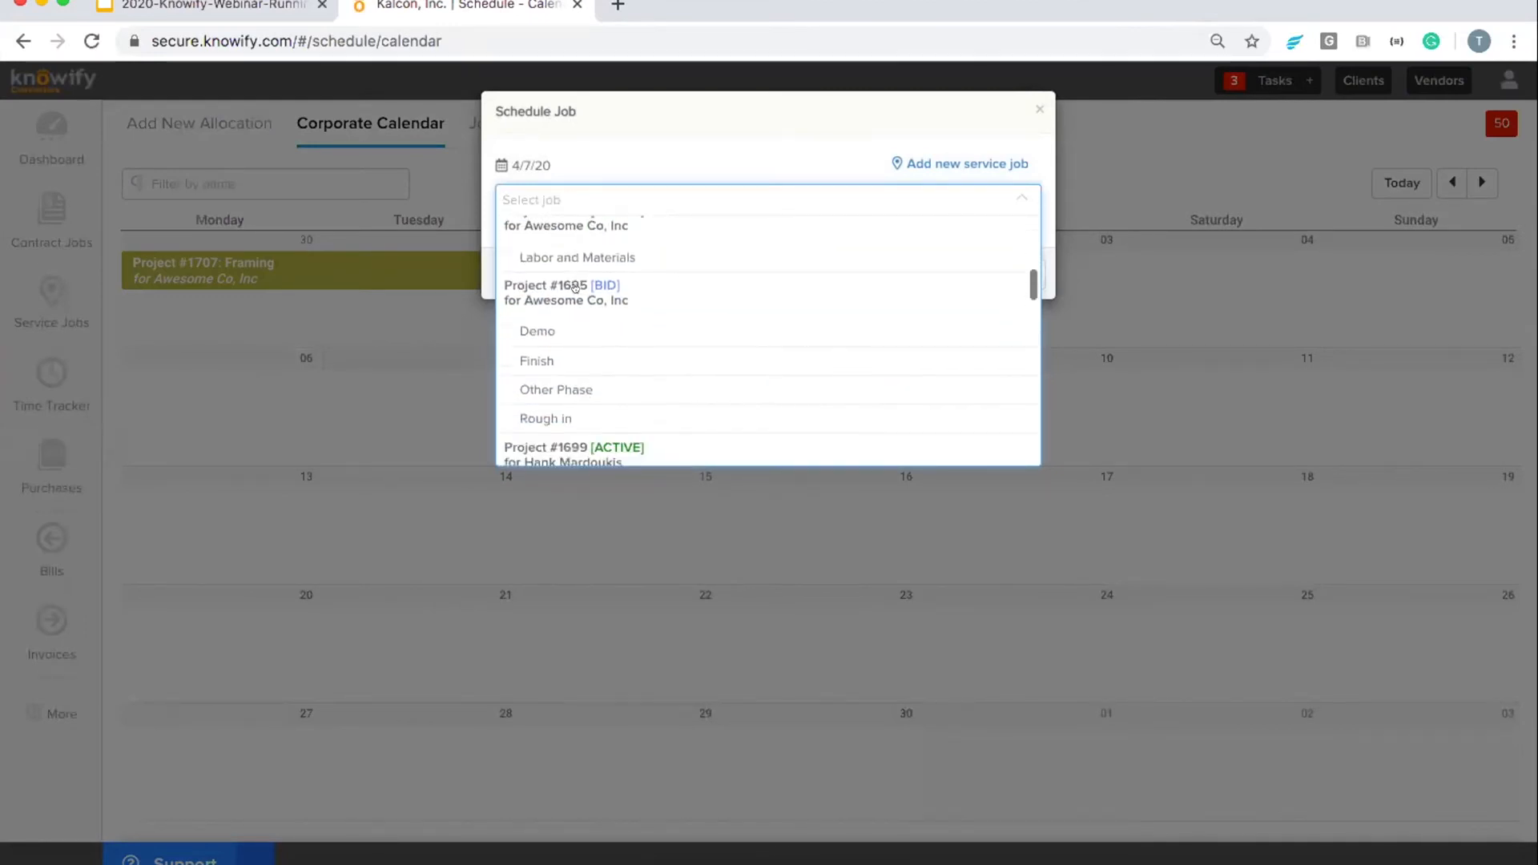
type("170")
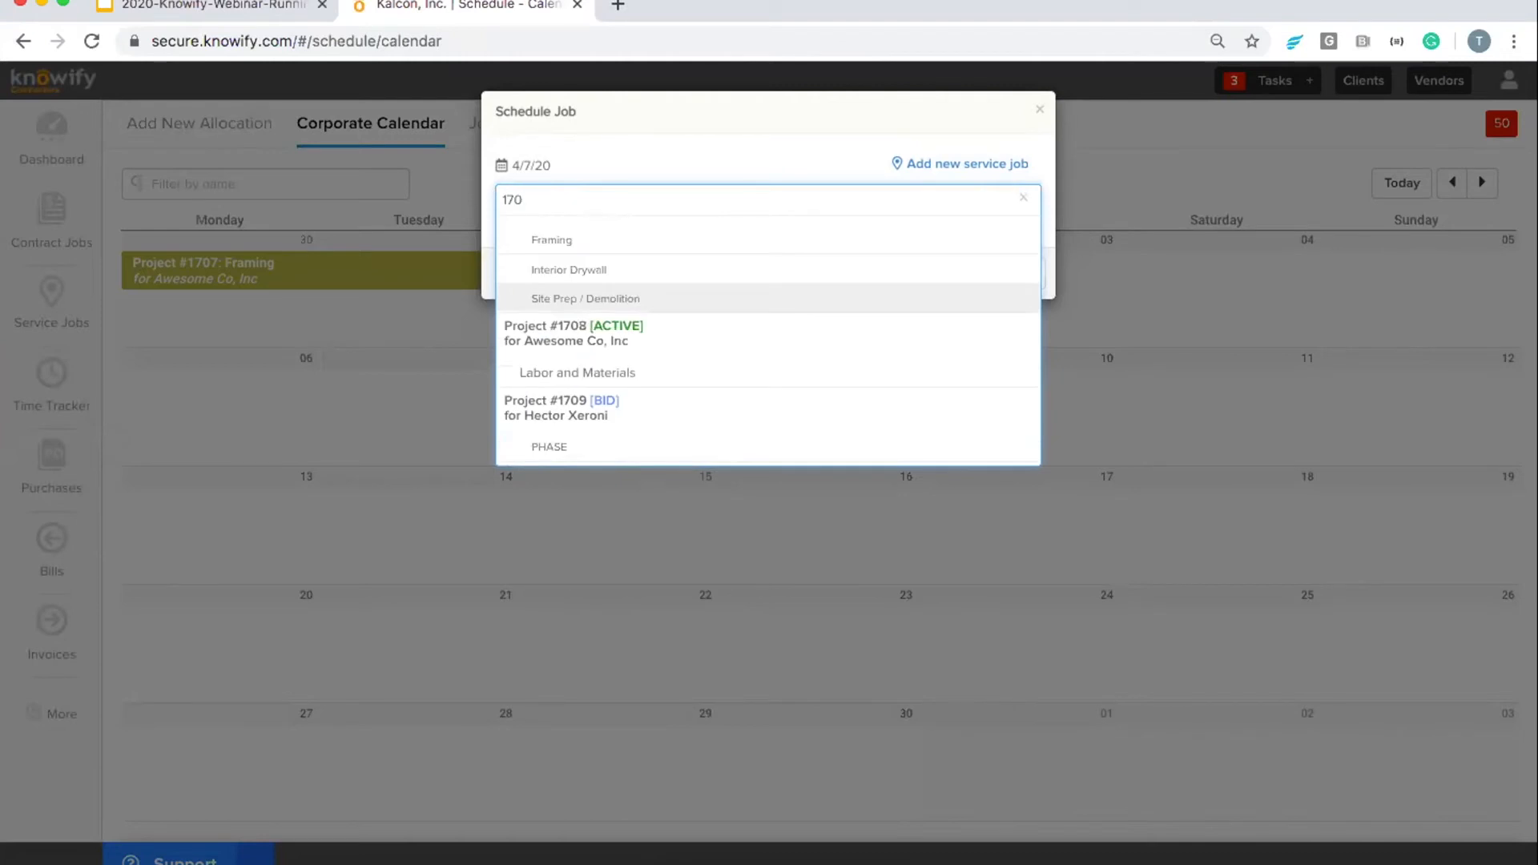
type("8")
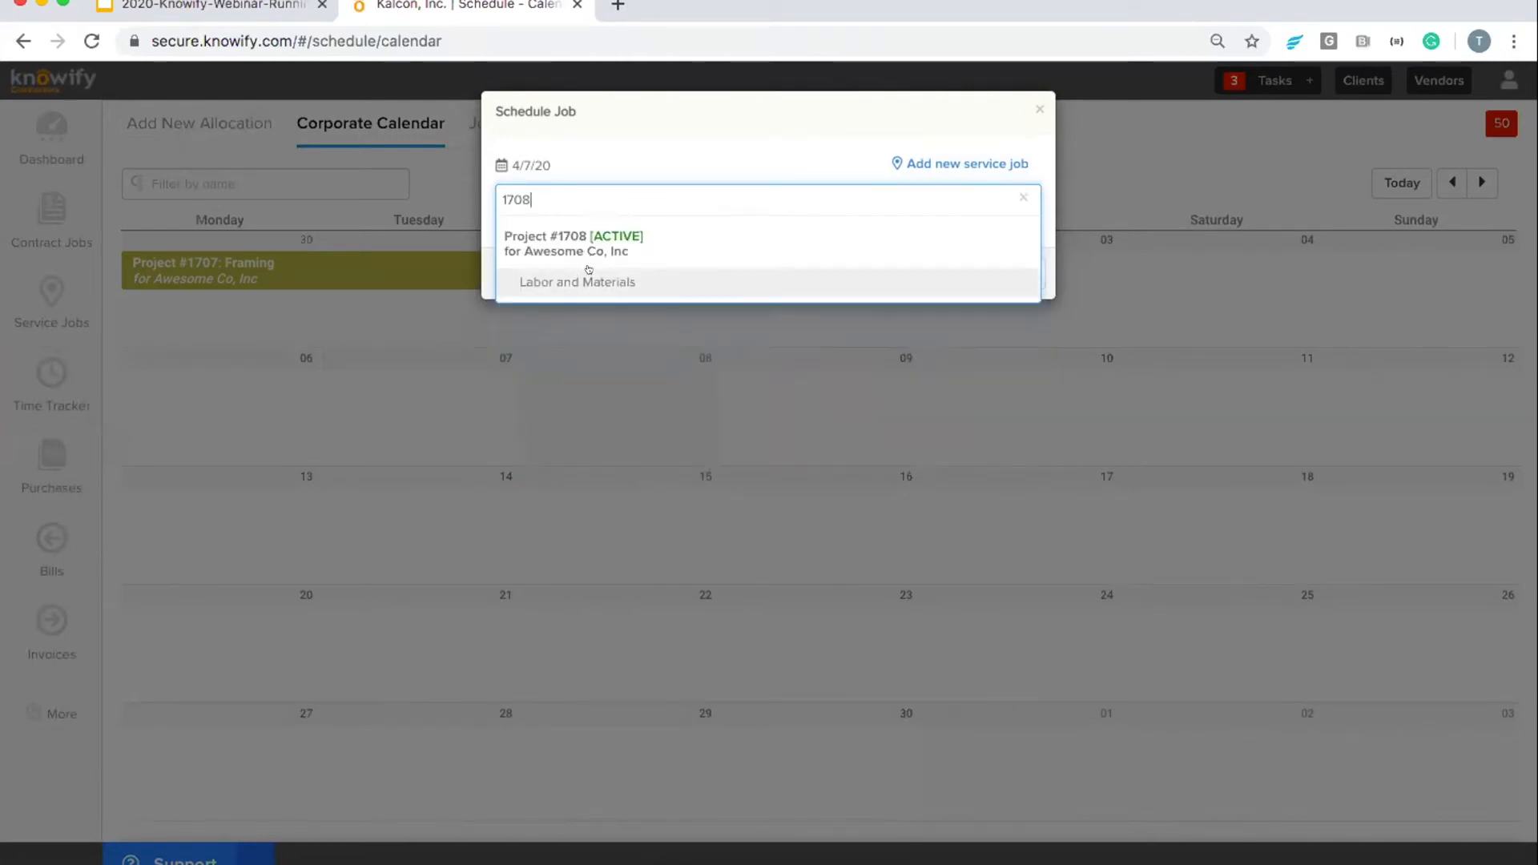
left_click(591, 271)
- Set the scheduled job's duration to 10 calendar days and submit the schedule
left_click(557, 384)
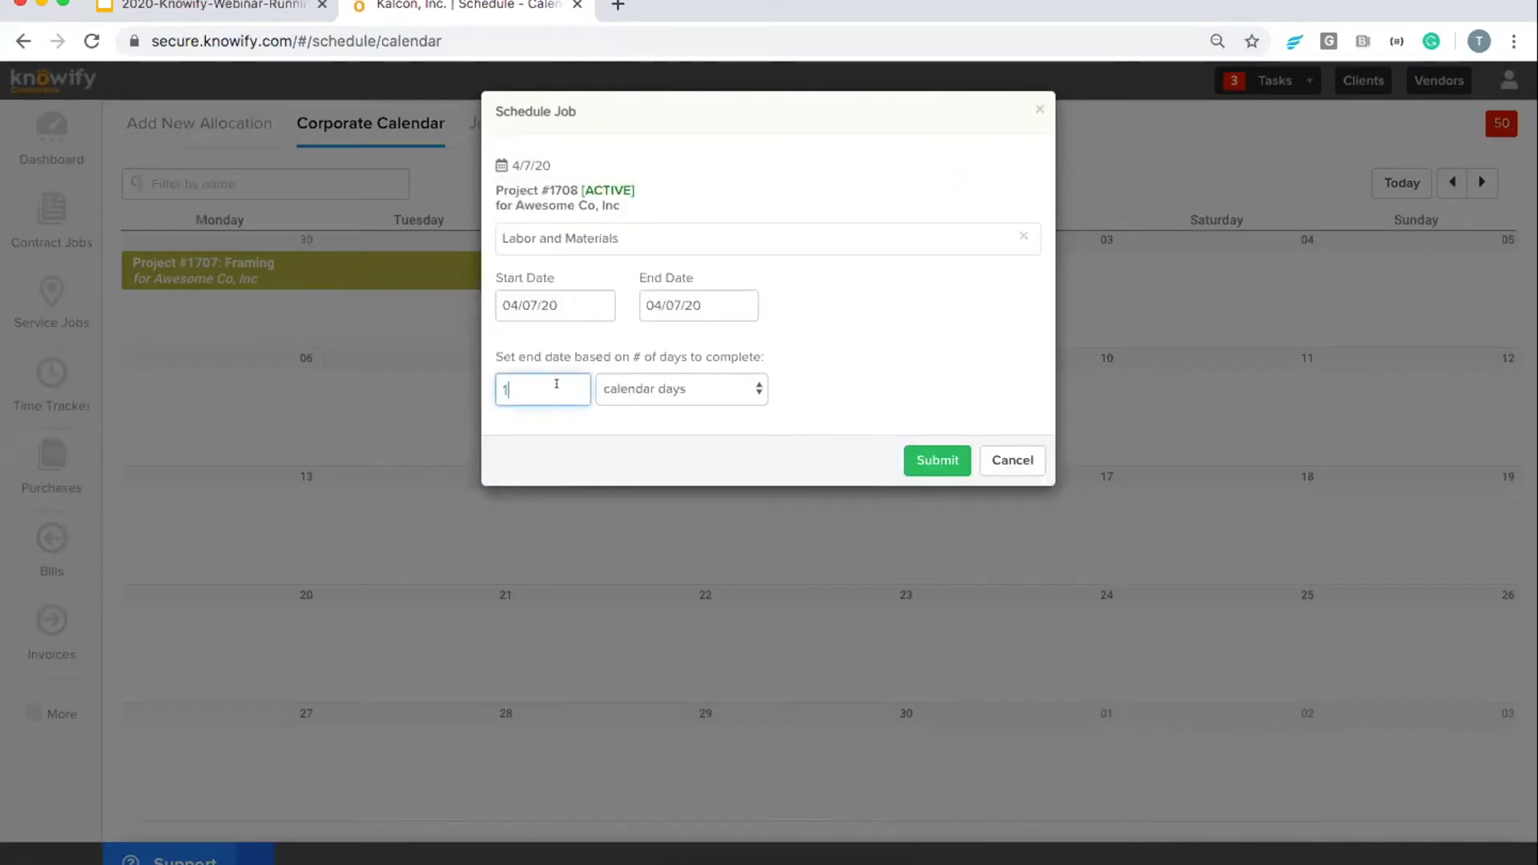
type("0")
left_click(935, 460)
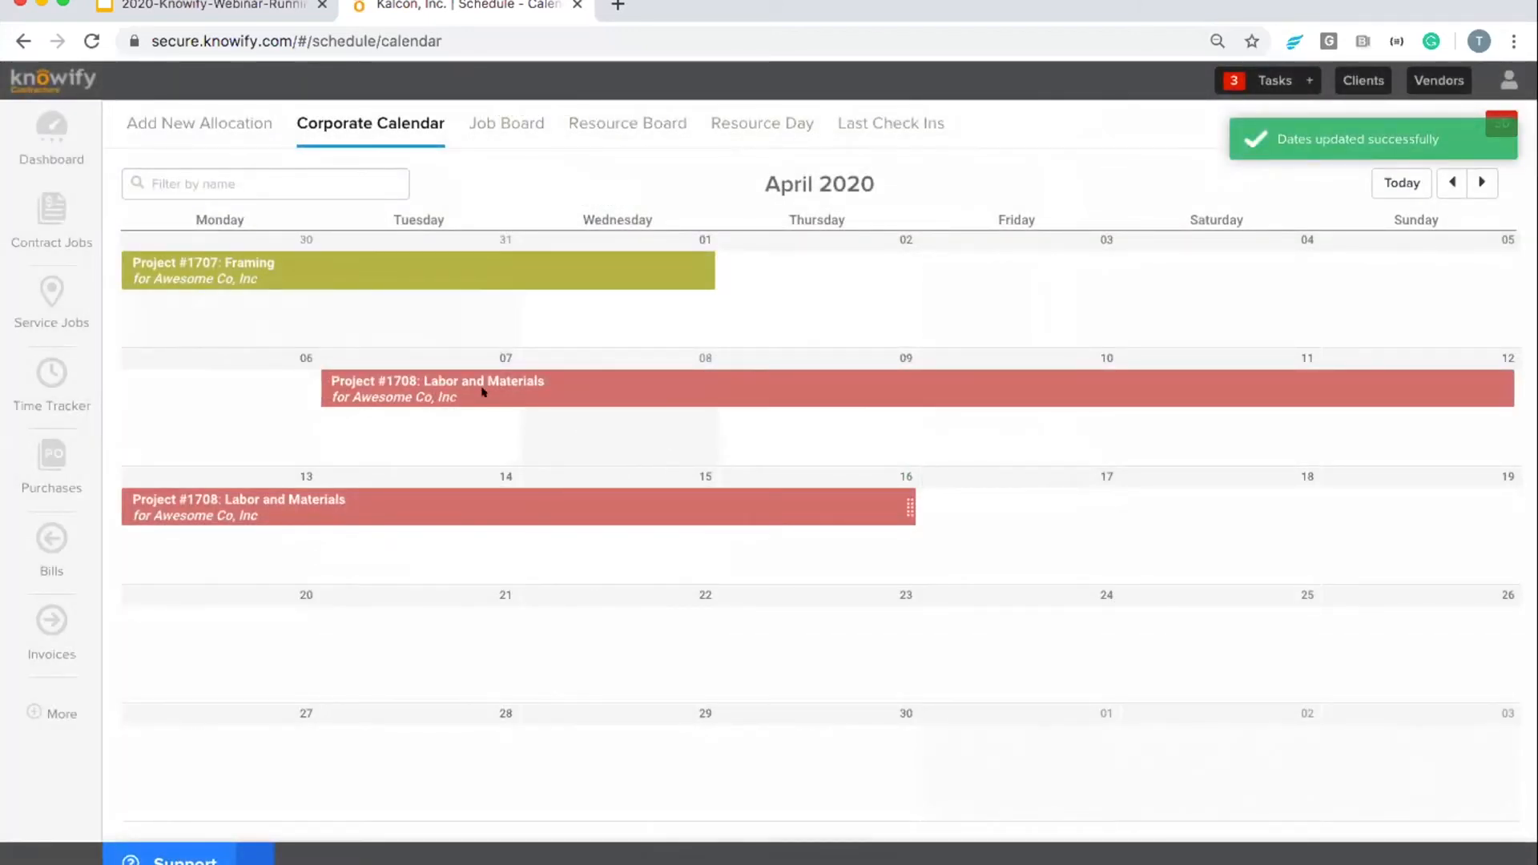
- On the Job Board, assign the second listed foreman full time to Project #1708's Labor and Materials phase and expand its scheduled resources
left_click(490, 130)
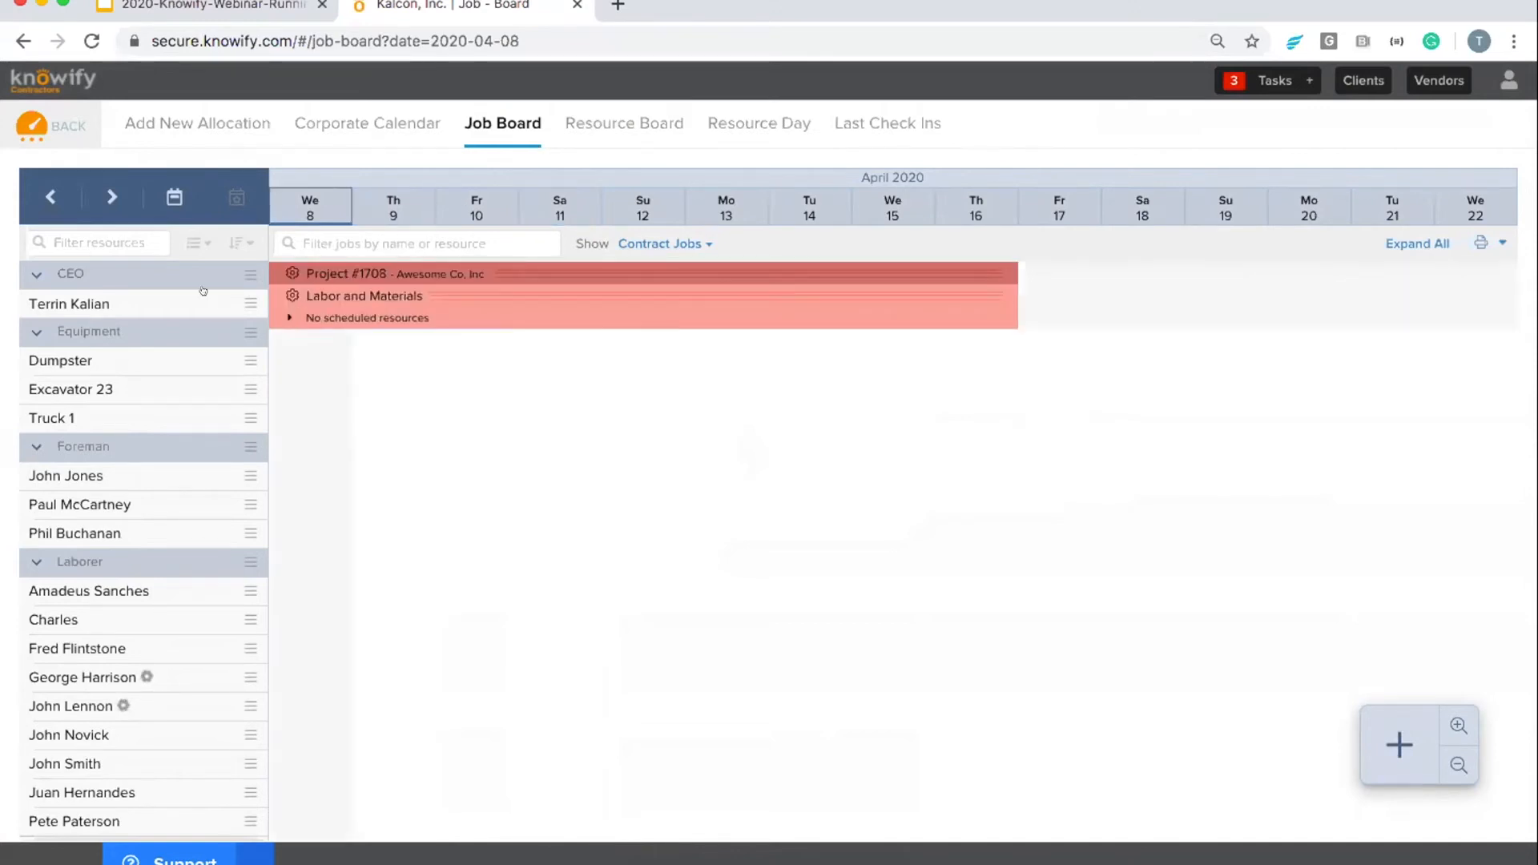
left_click_drag(325, 205, 441, 202)
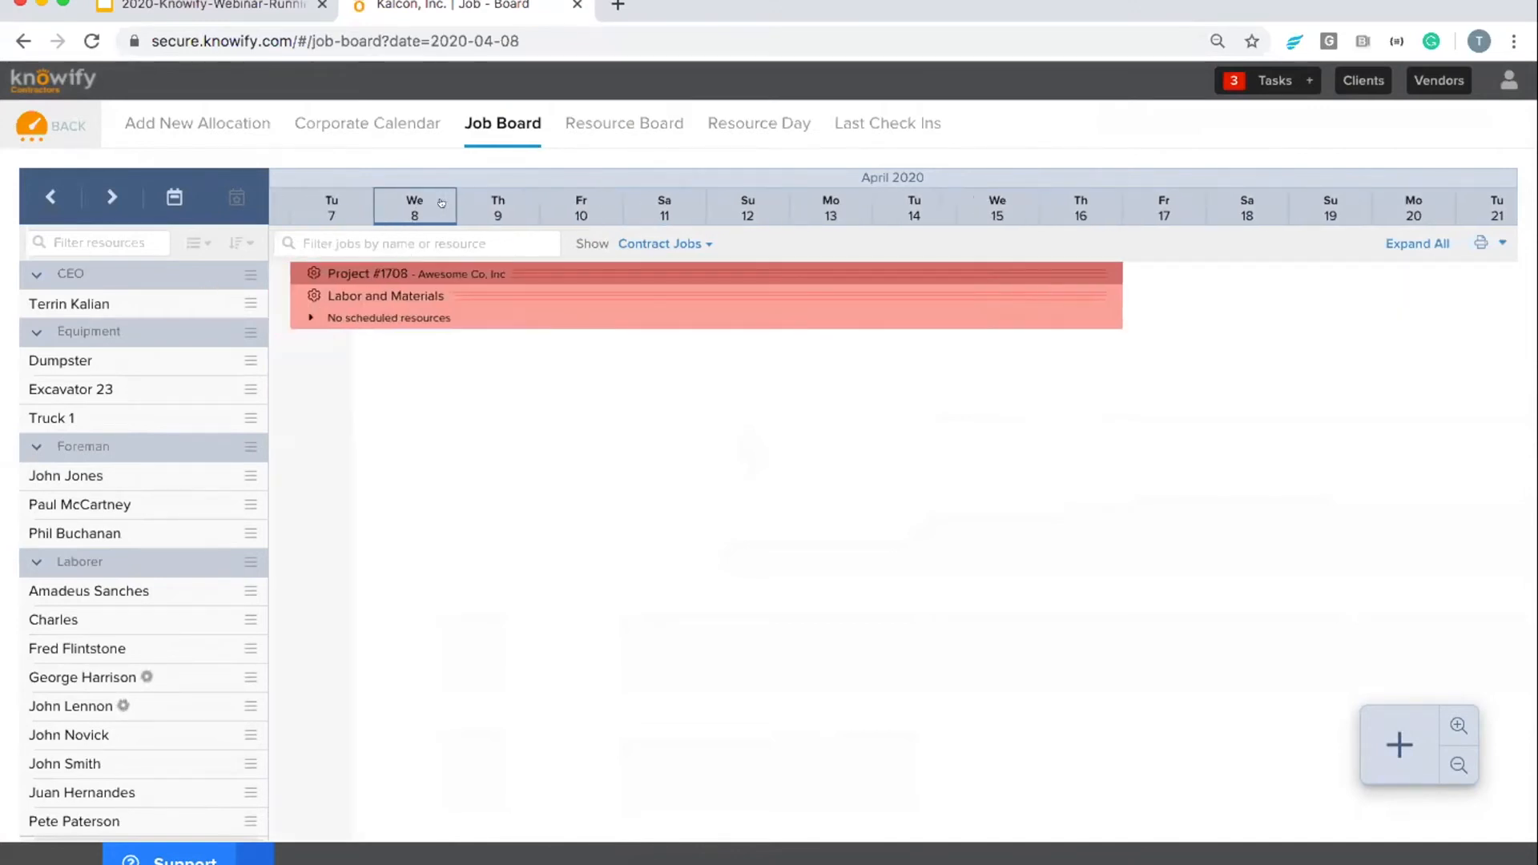
left_click(128, 494)
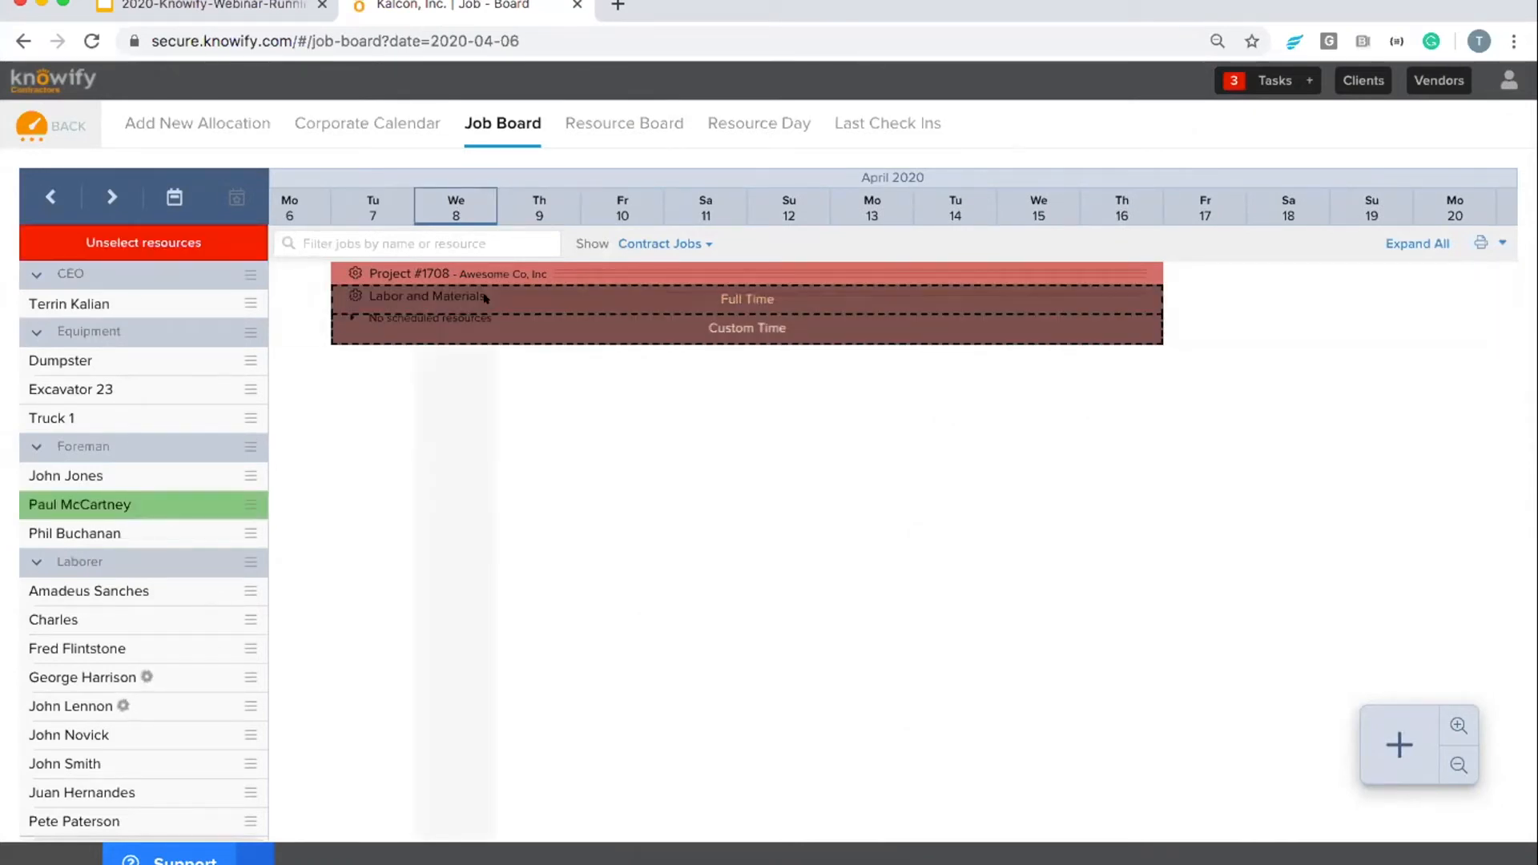
left_click(487, 292)
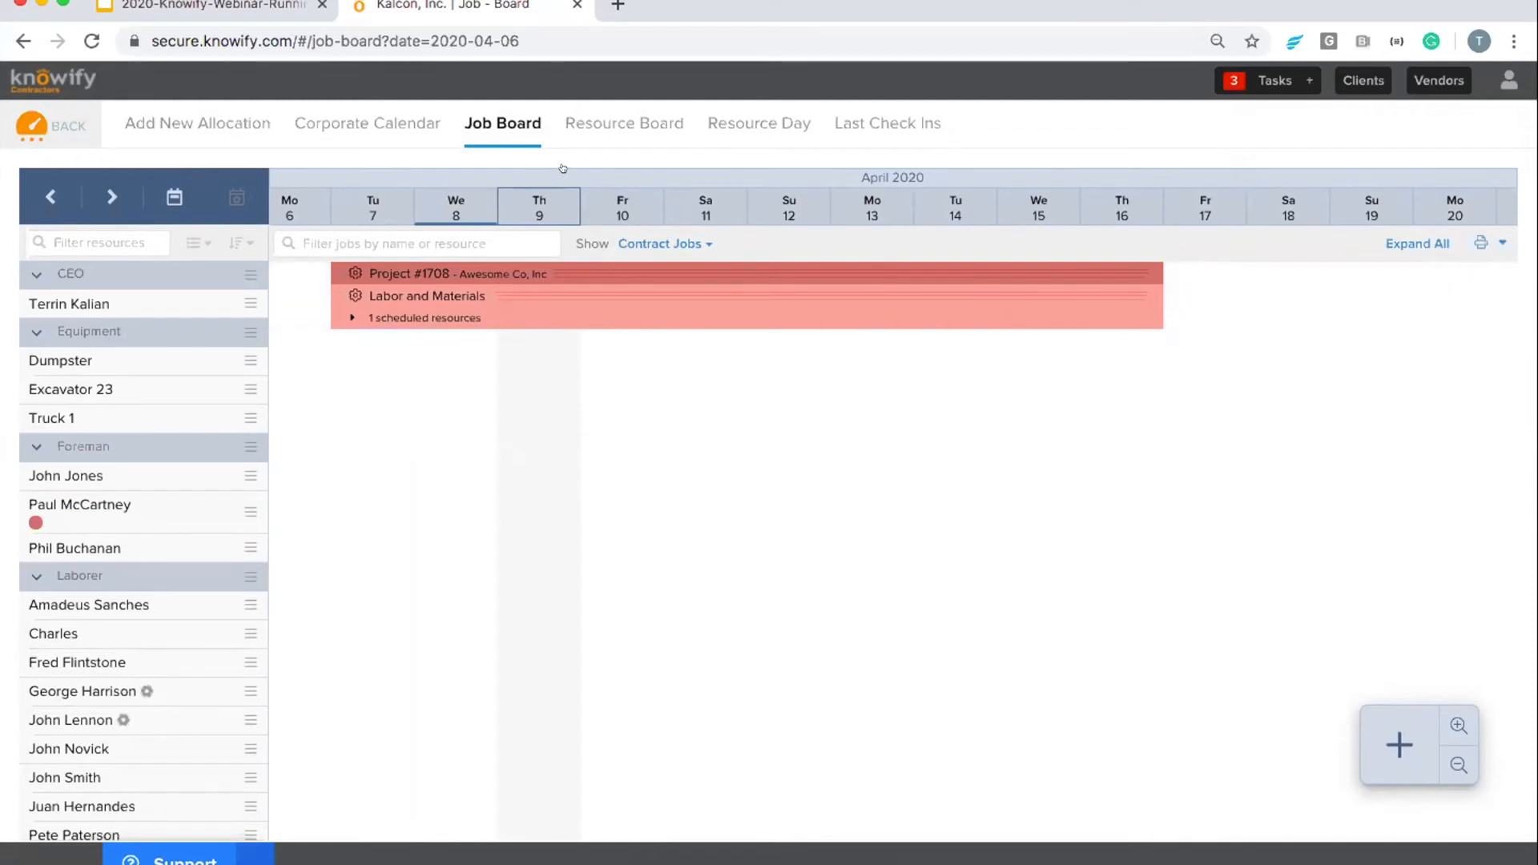
left_click(424, 310)
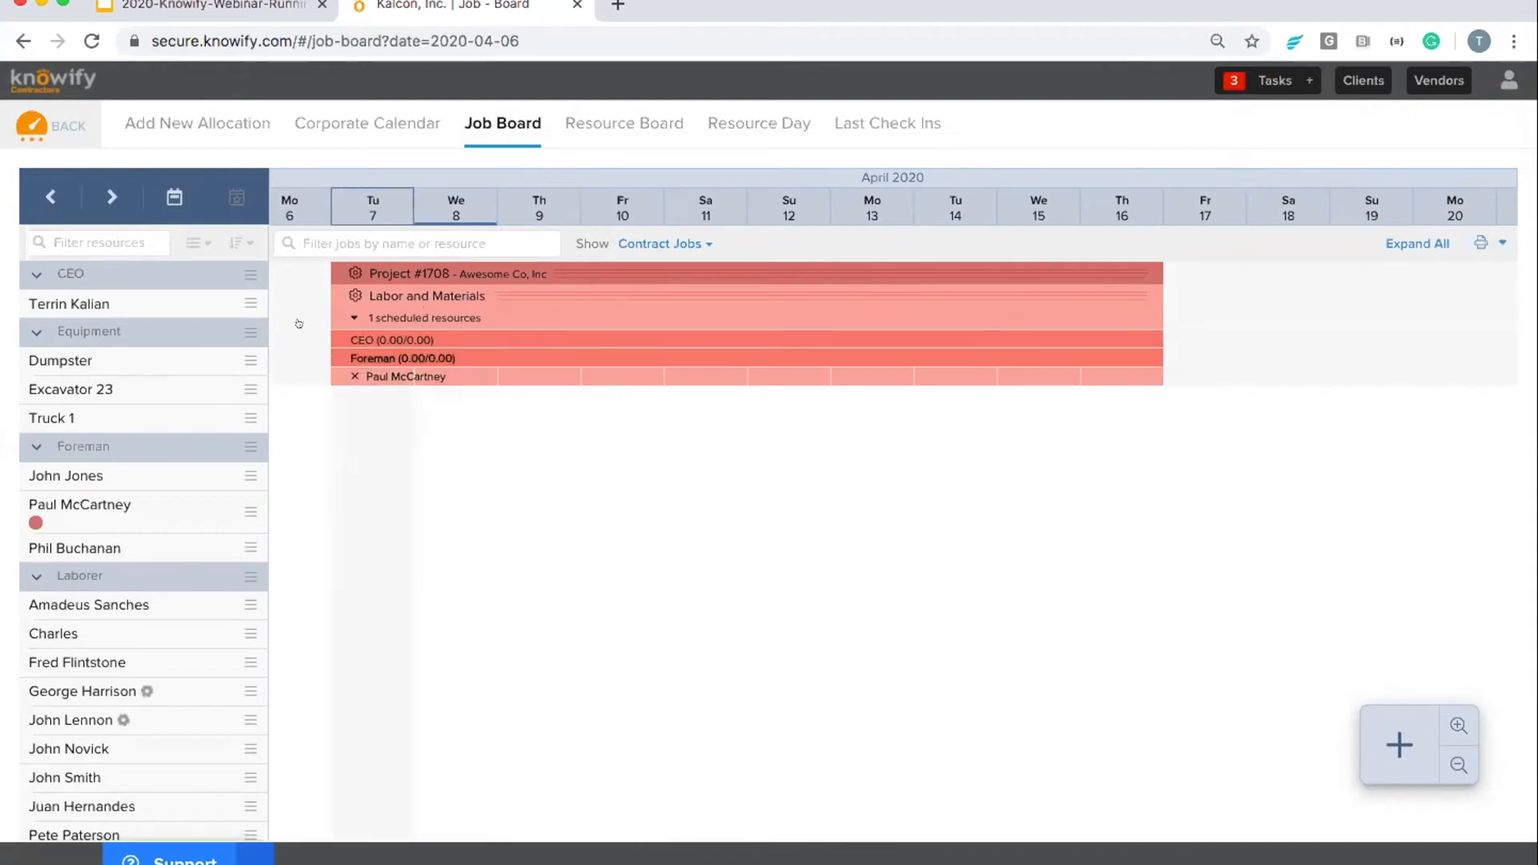
- Group the resources by crew and start a custom-time allocation of Crew B's three unassigned people to Project #1708's Labor and Materials phase
left_click(199, 243)
left_click(217, 342)
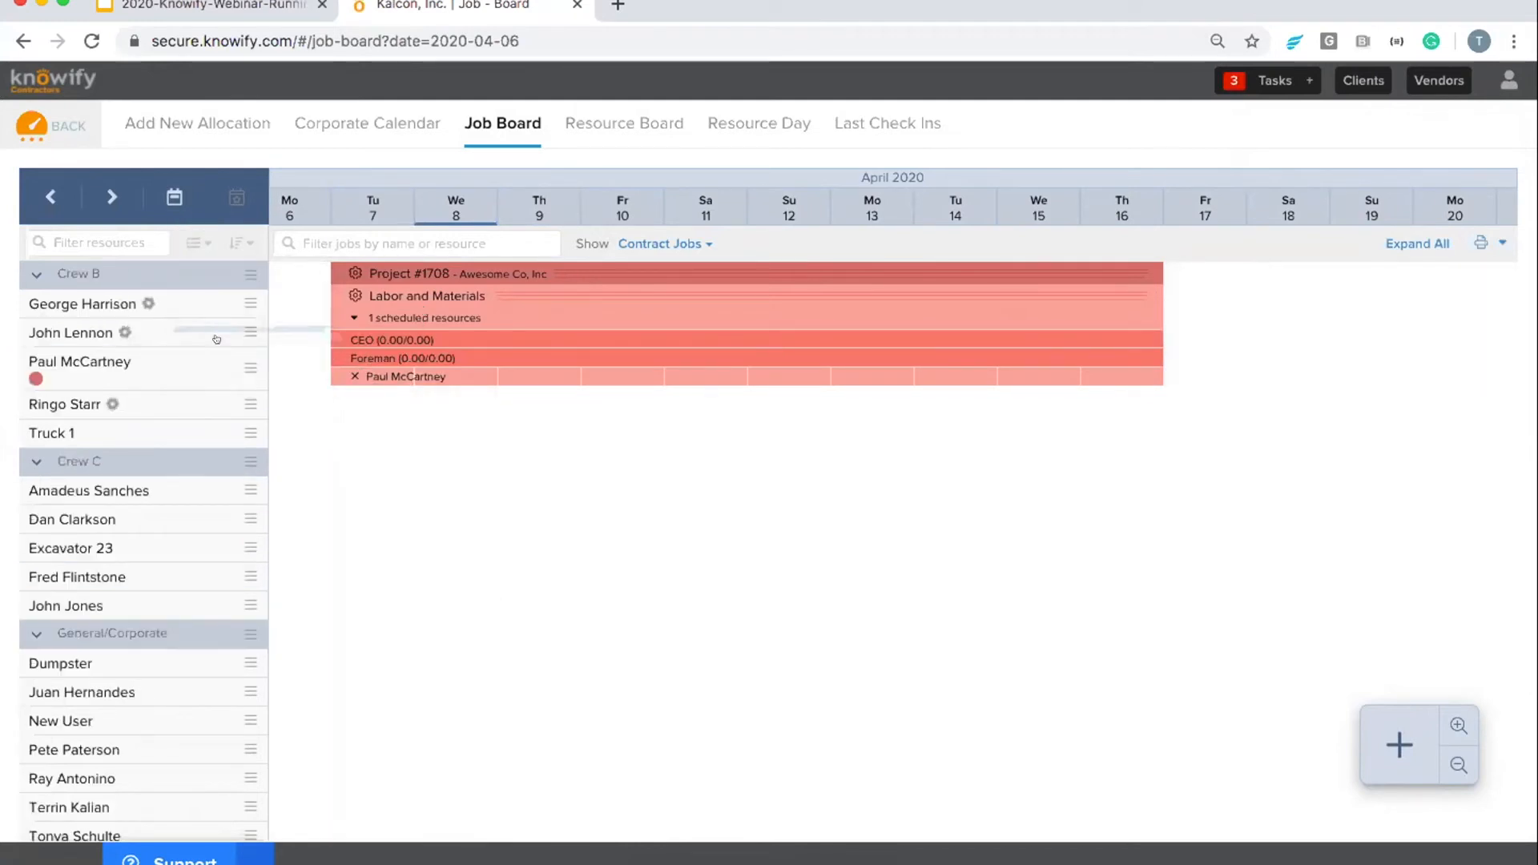
left_click(183, 303)
left_click(185, 330)
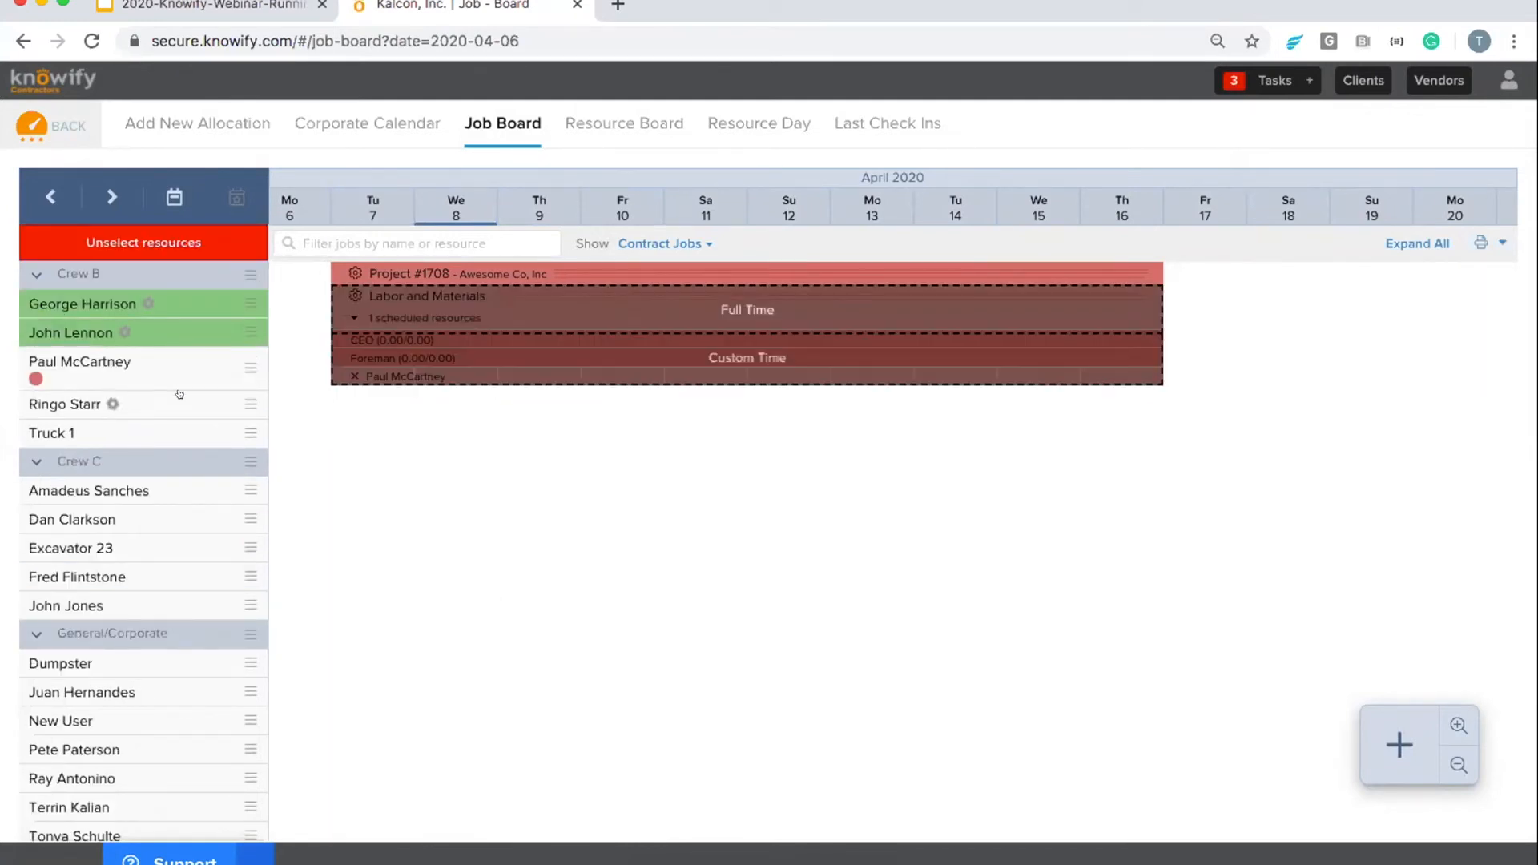
left_click(112, 404)
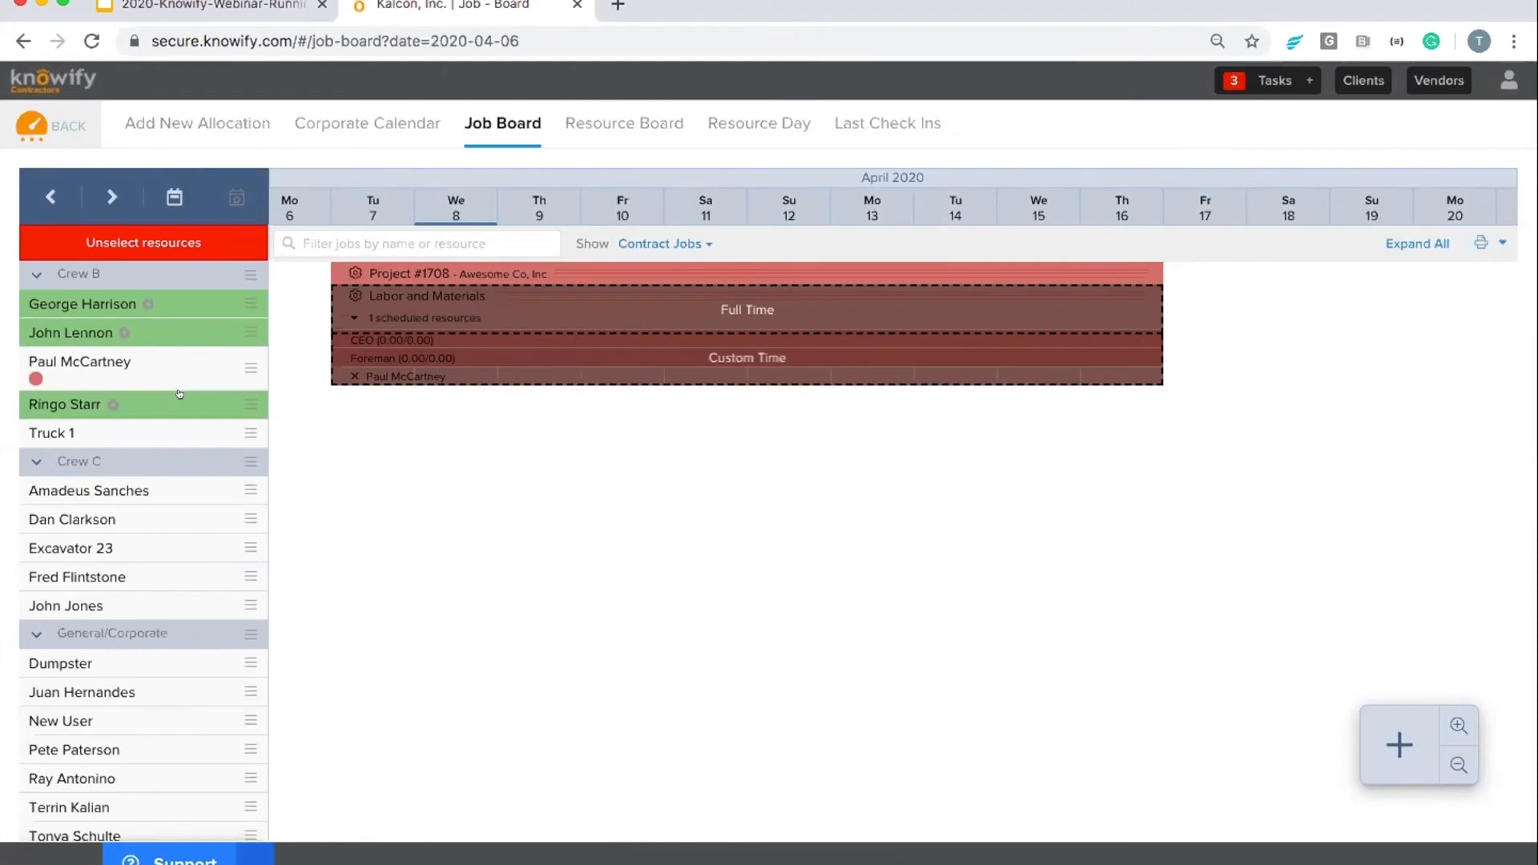
left_click(511, 354)
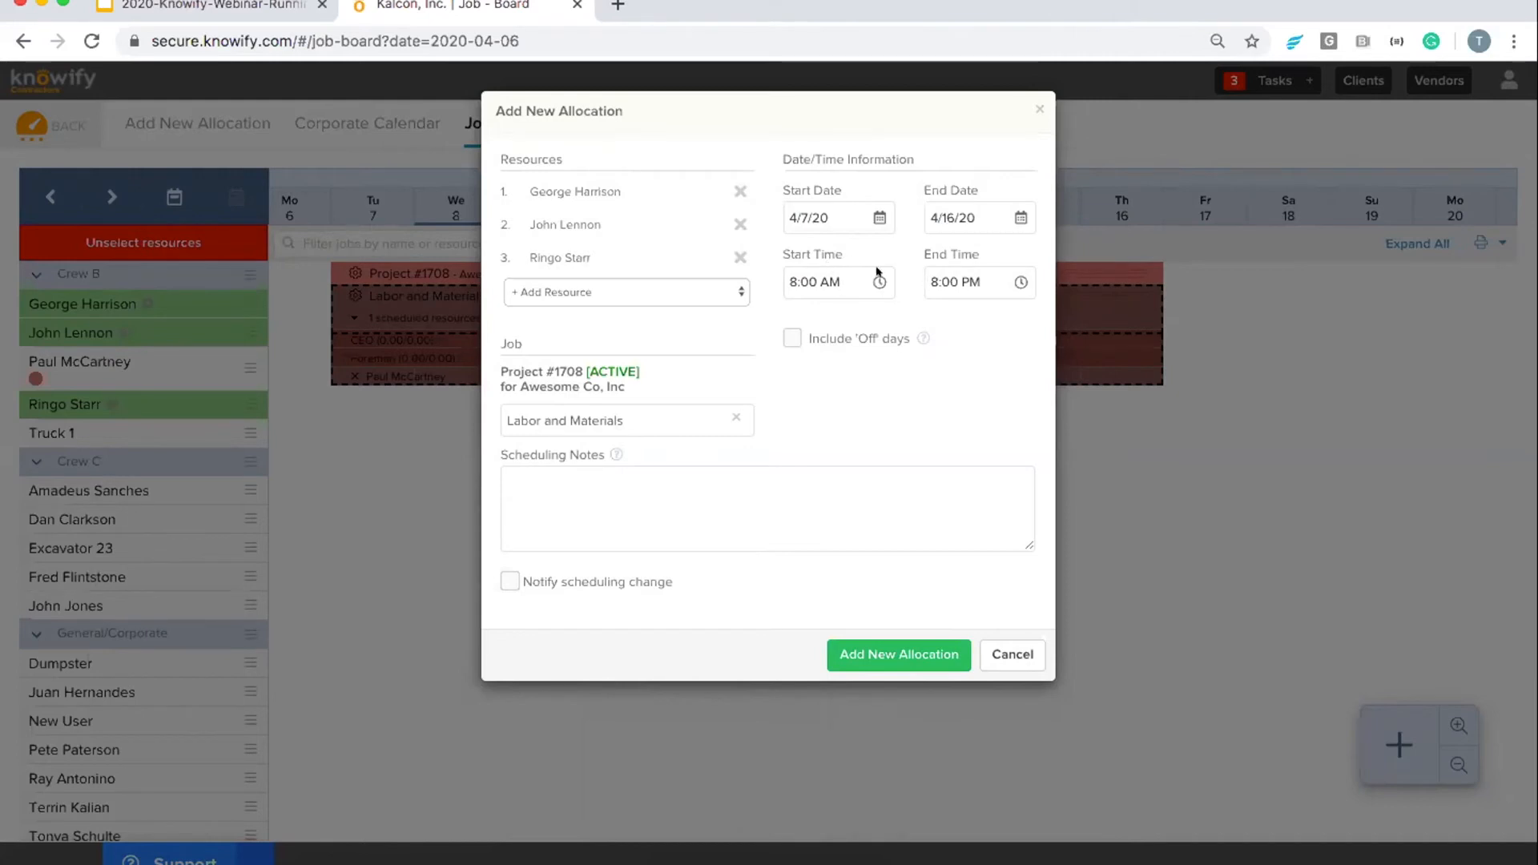
- Set the allocation's start date to 4/9/20 and end time to 2:00 PM, and add it with scheduling change notification enabled
left_click(838, 216)
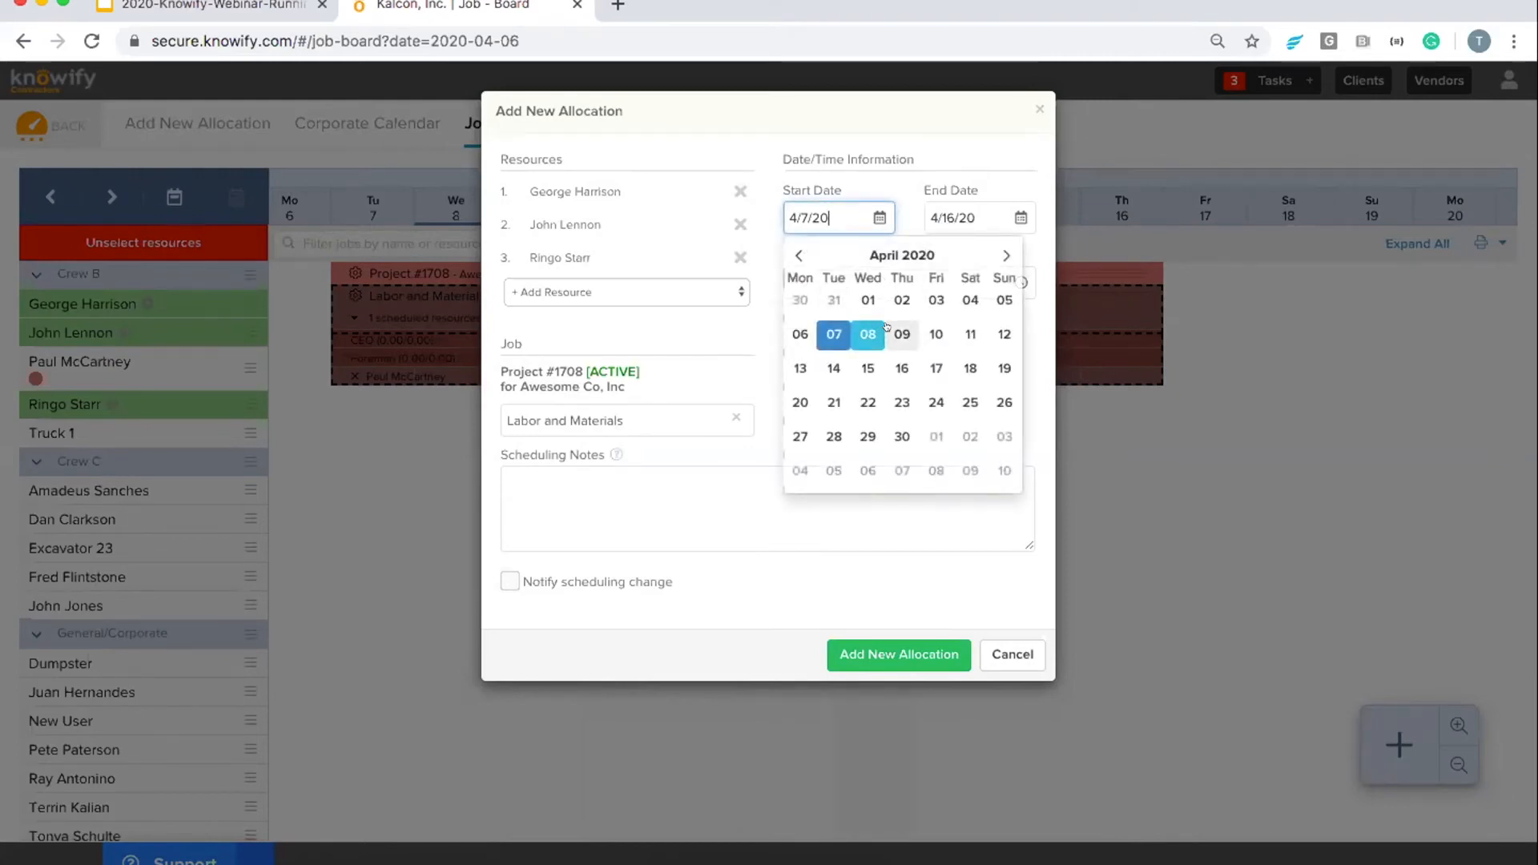
left_click(902, 334)
left_click(950, 282)
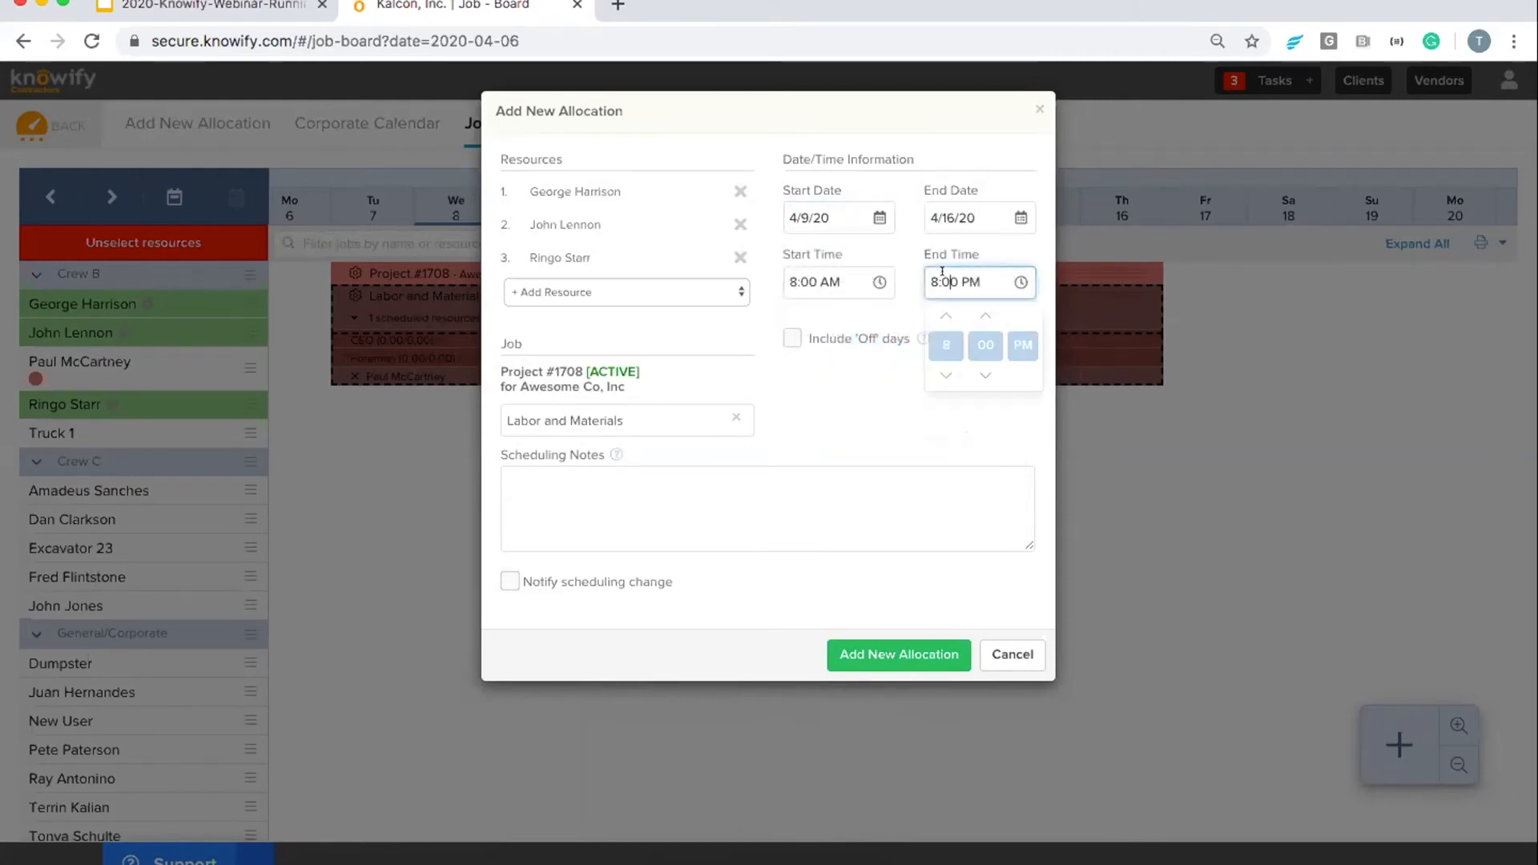
left_click(944, 374)
left_click(944, 374)
left_click(944, 374)
left_click(944, 374)
left_click(944, 374)
left_click(944, 374)
left_click(863, 391)
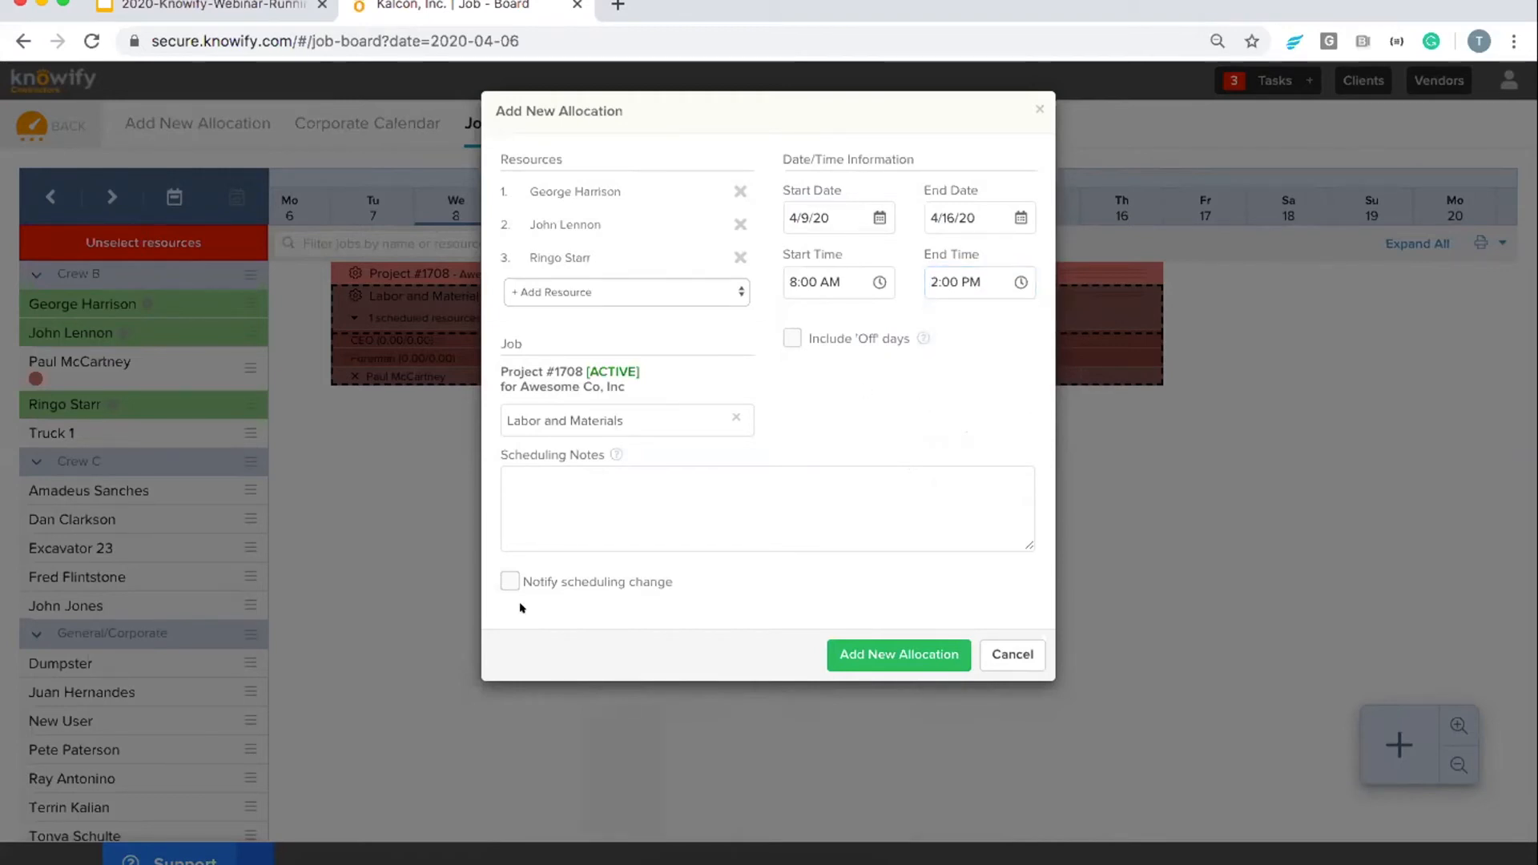
left_click(507, 581)
left_click(917, 646)
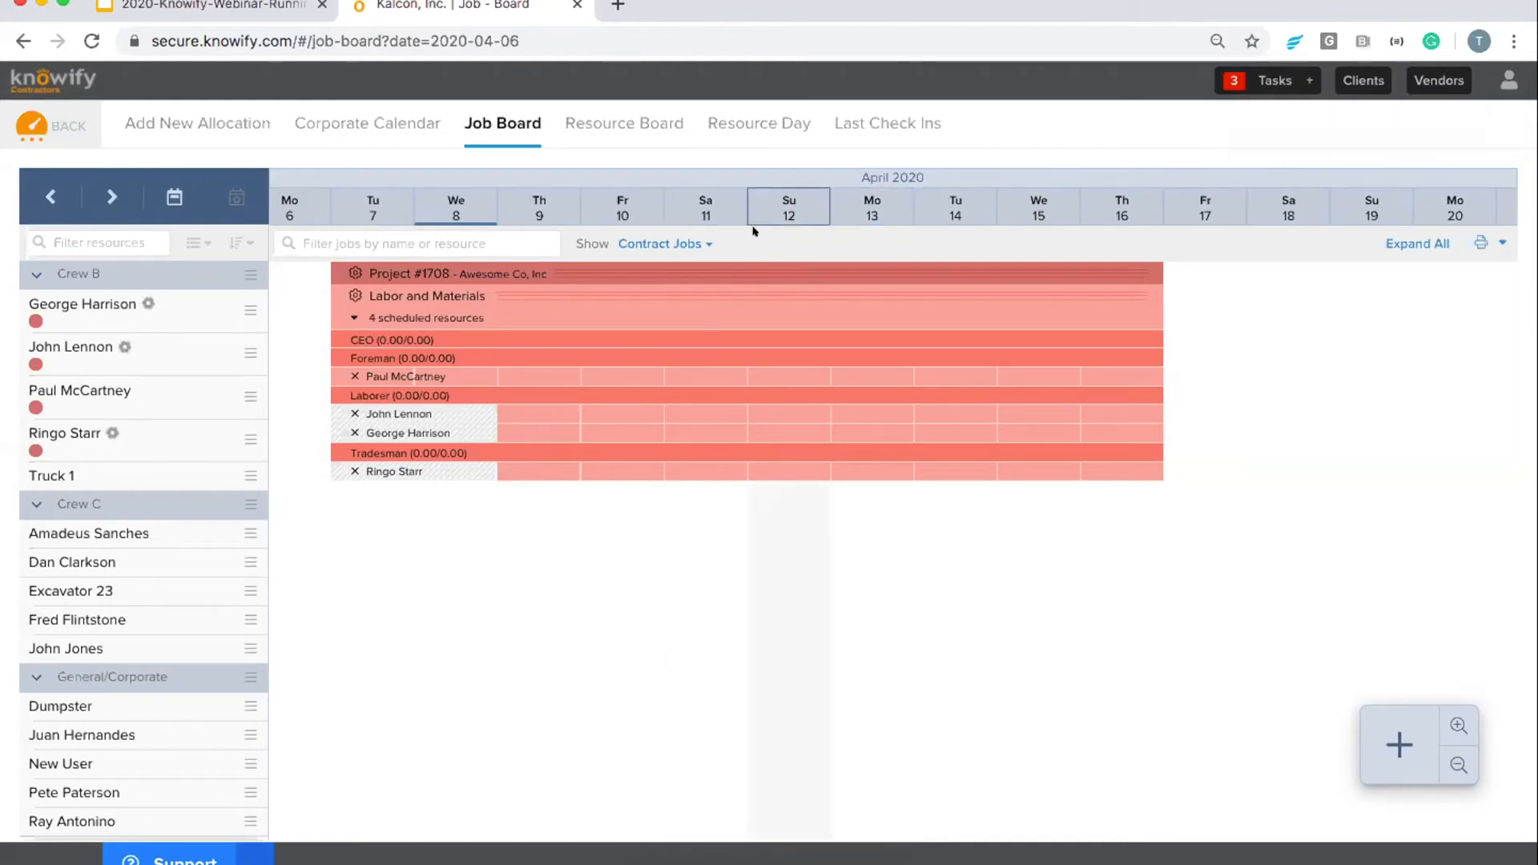
- Check the crew's bookings for April 8 and April 9, filtering the board by Project #1708 and clearing the filter
scroll(594, 427, "left", 1)
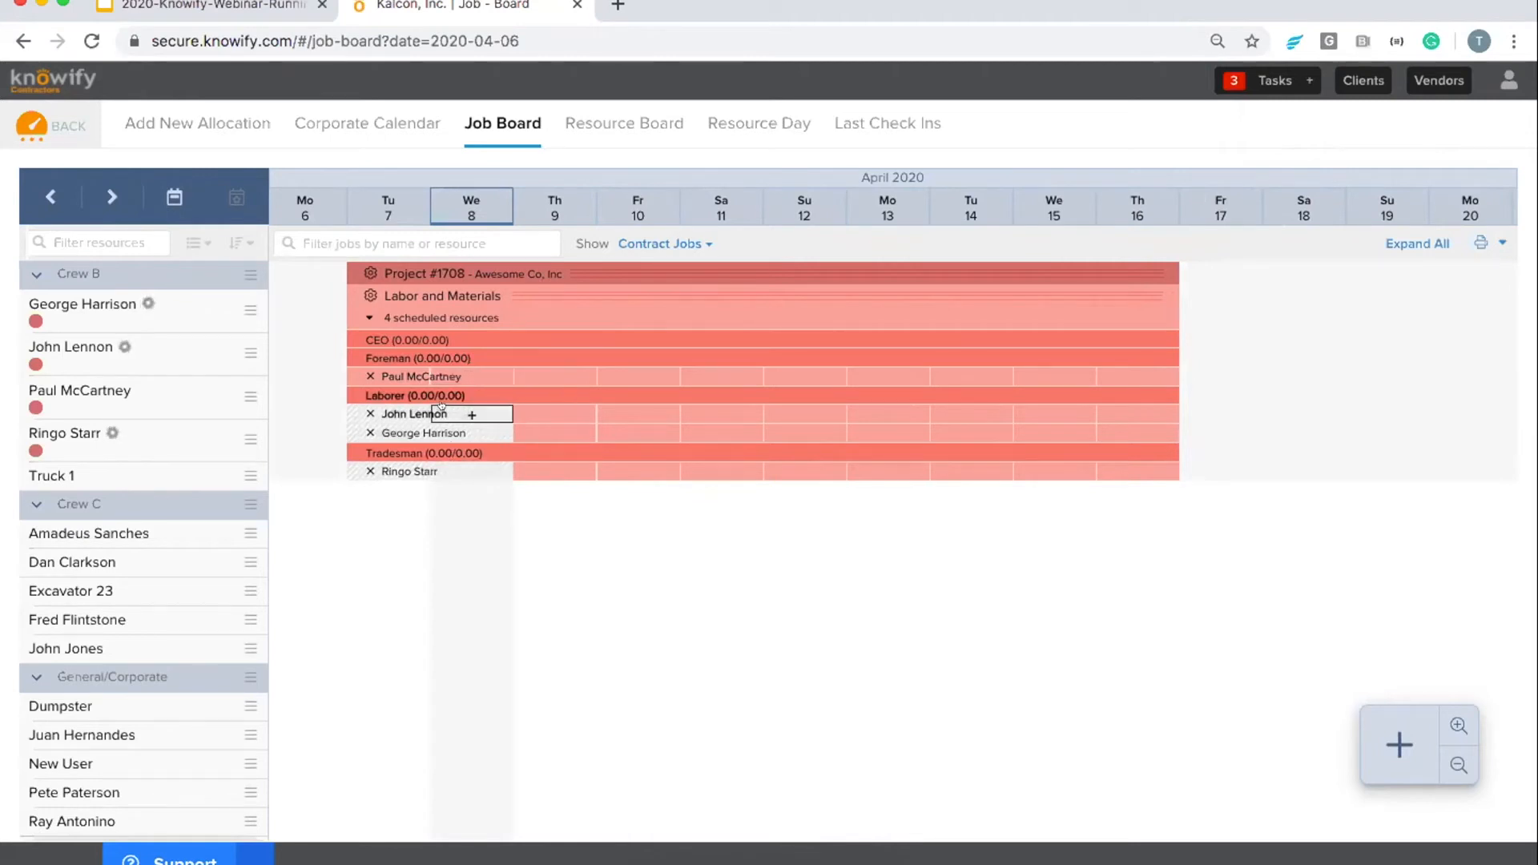
left_click(471, 192)
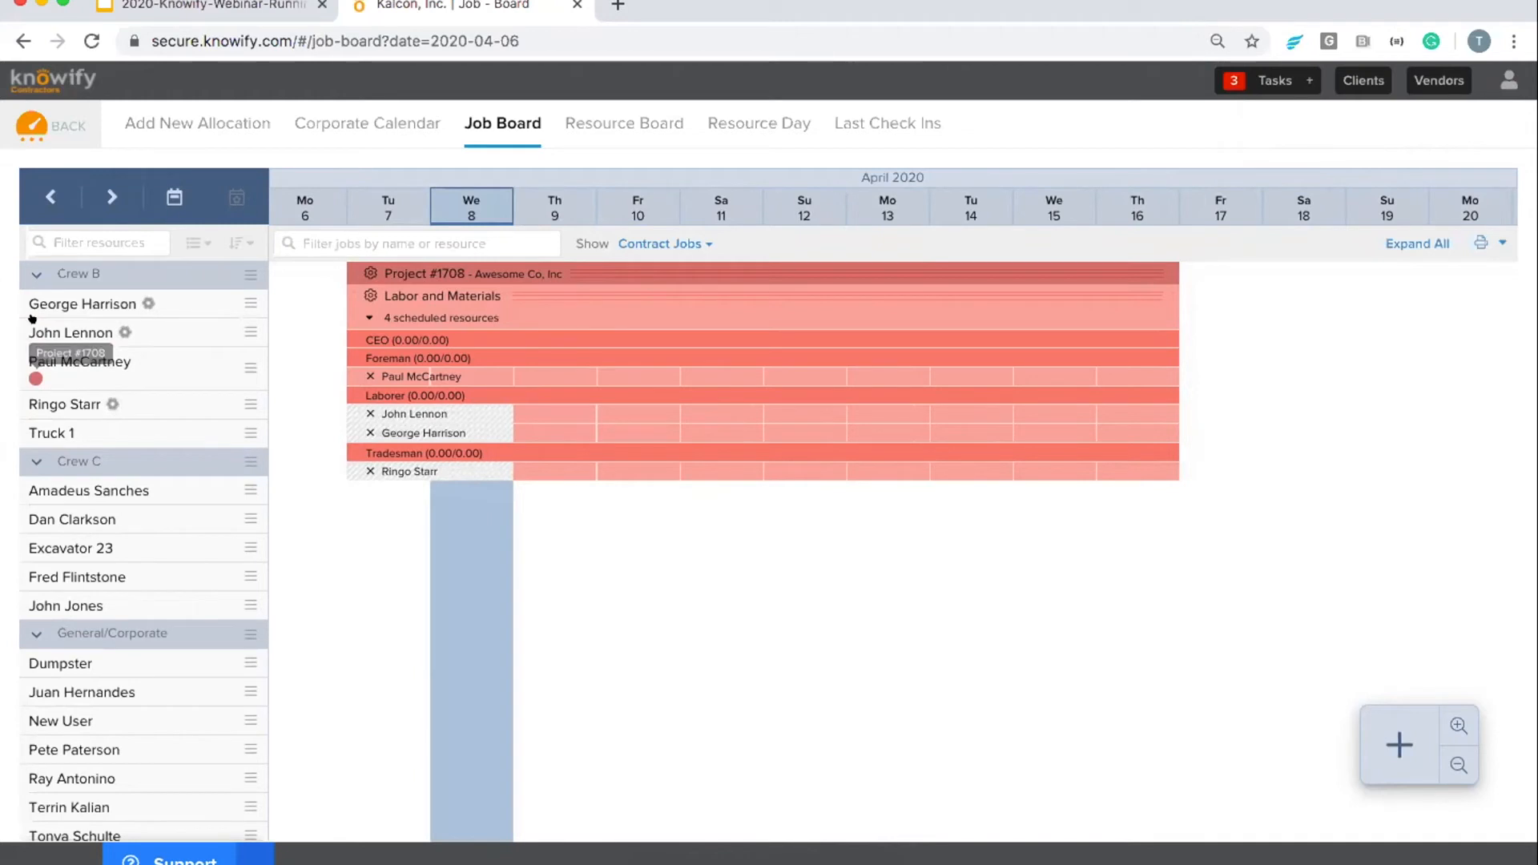
left_click(539, 192)
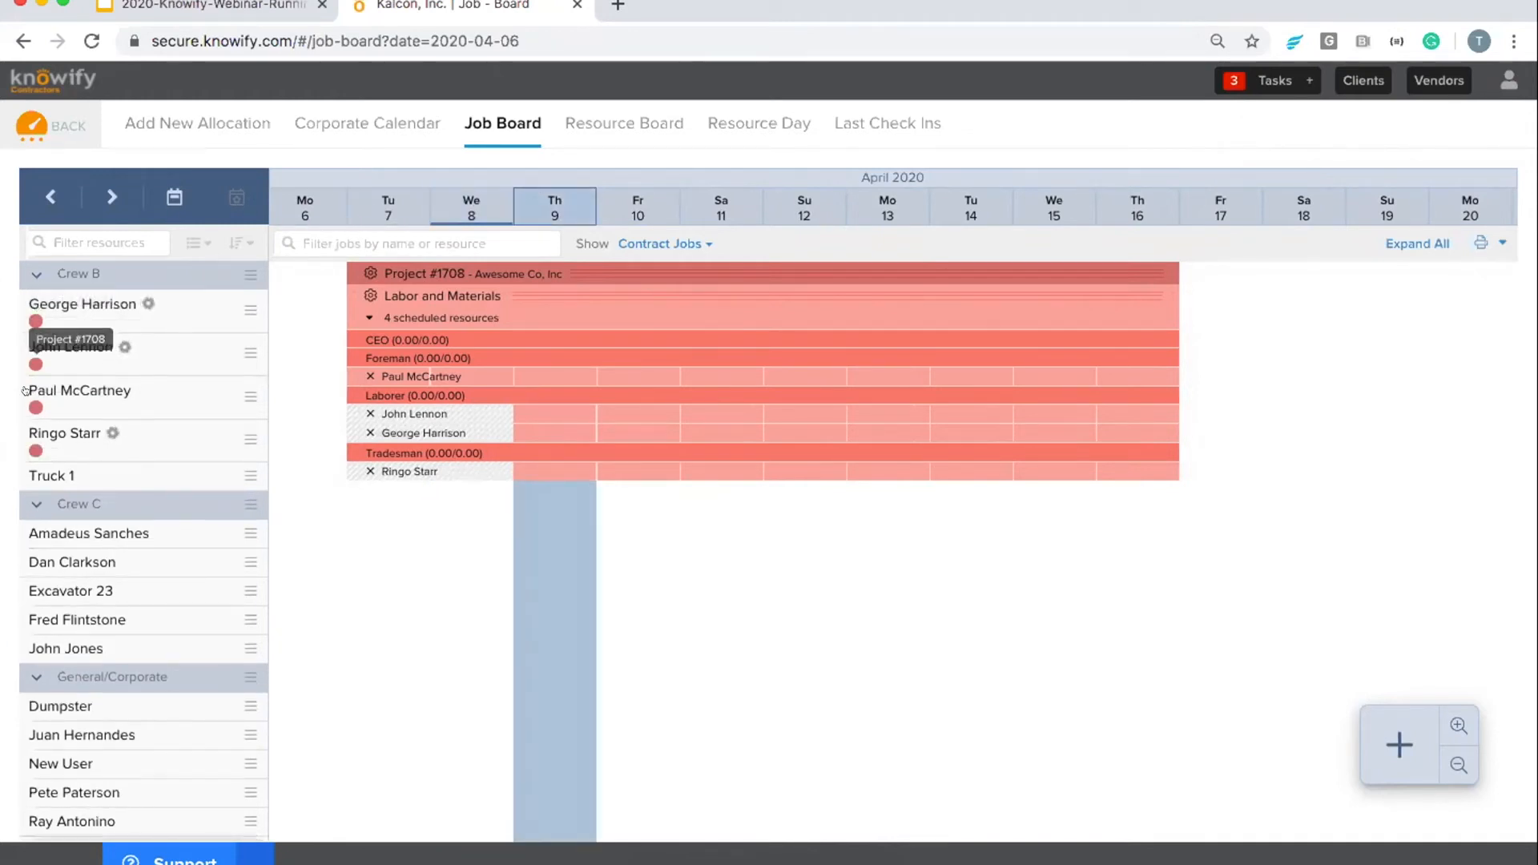
left_click(30, 318)
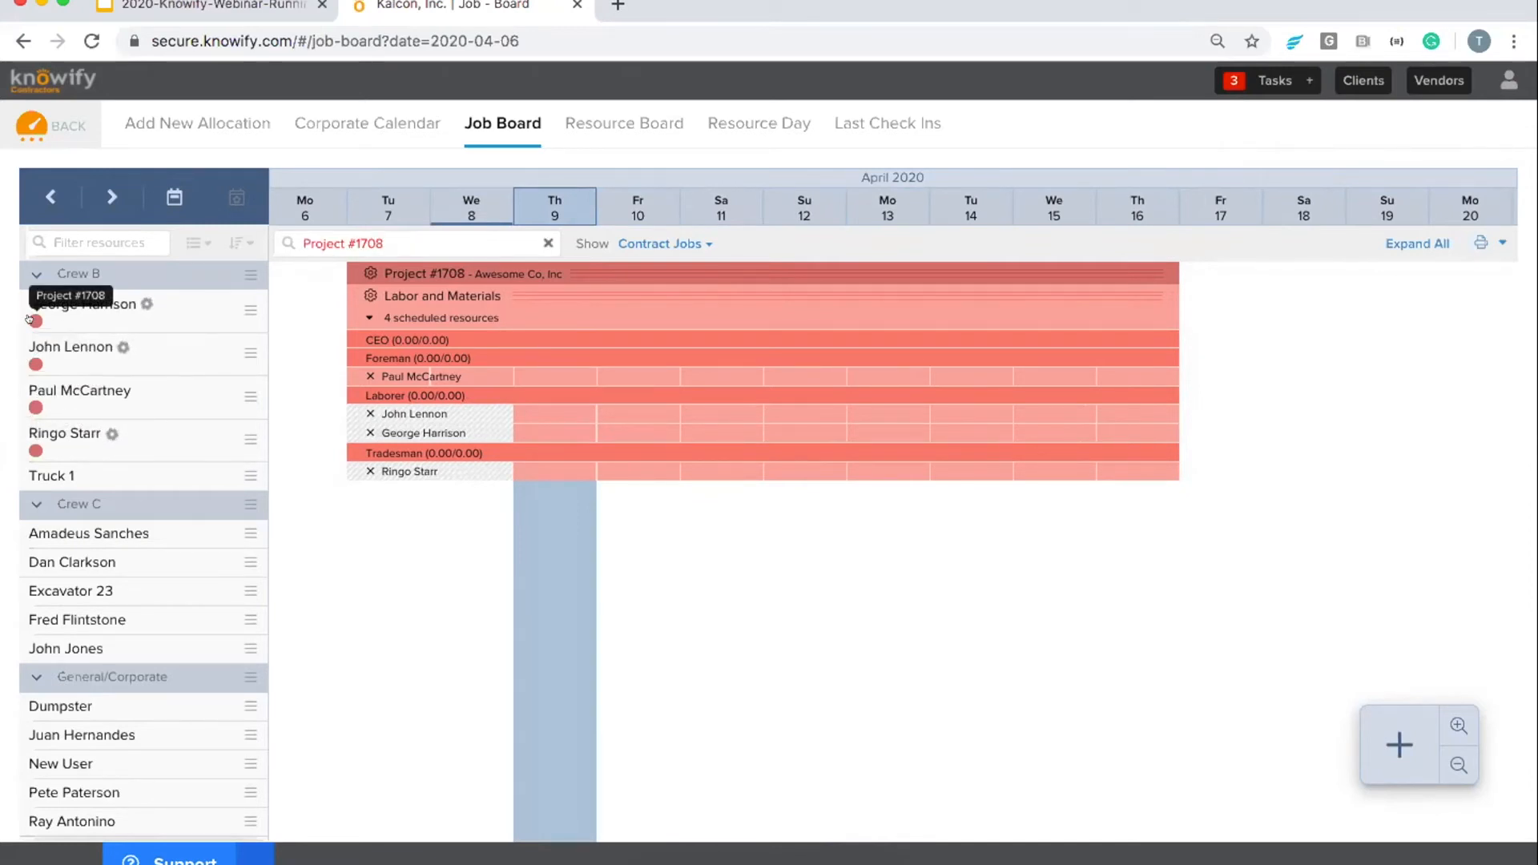
left_click(548, 242)
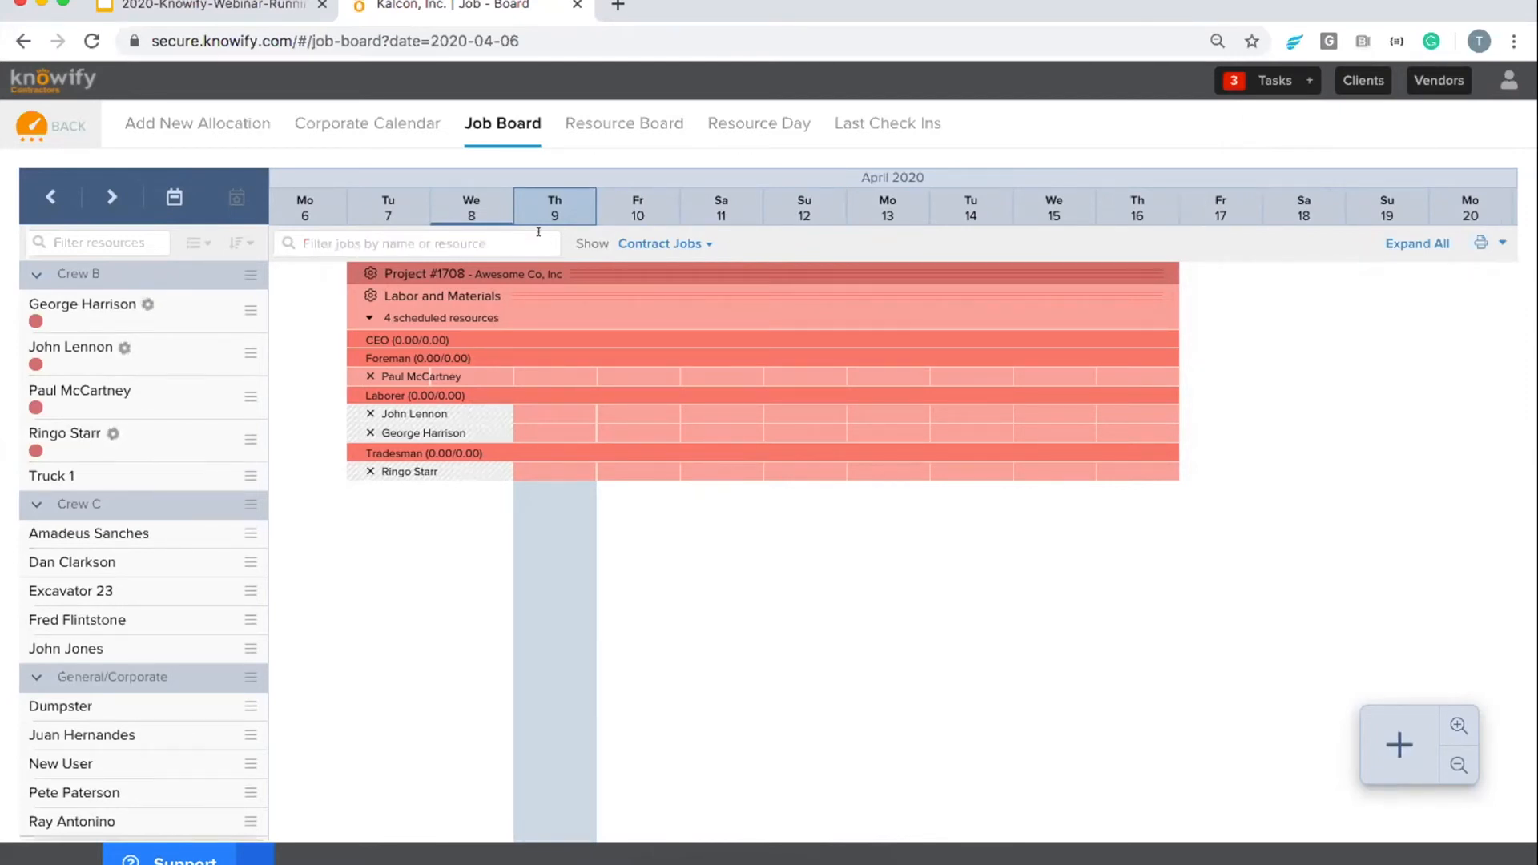
- On the Resource Board, allocate the foreman already booked on 4/7 to Project #1650's Framing phase that day, with scheduling change notification enabled
left_click(574, 122)
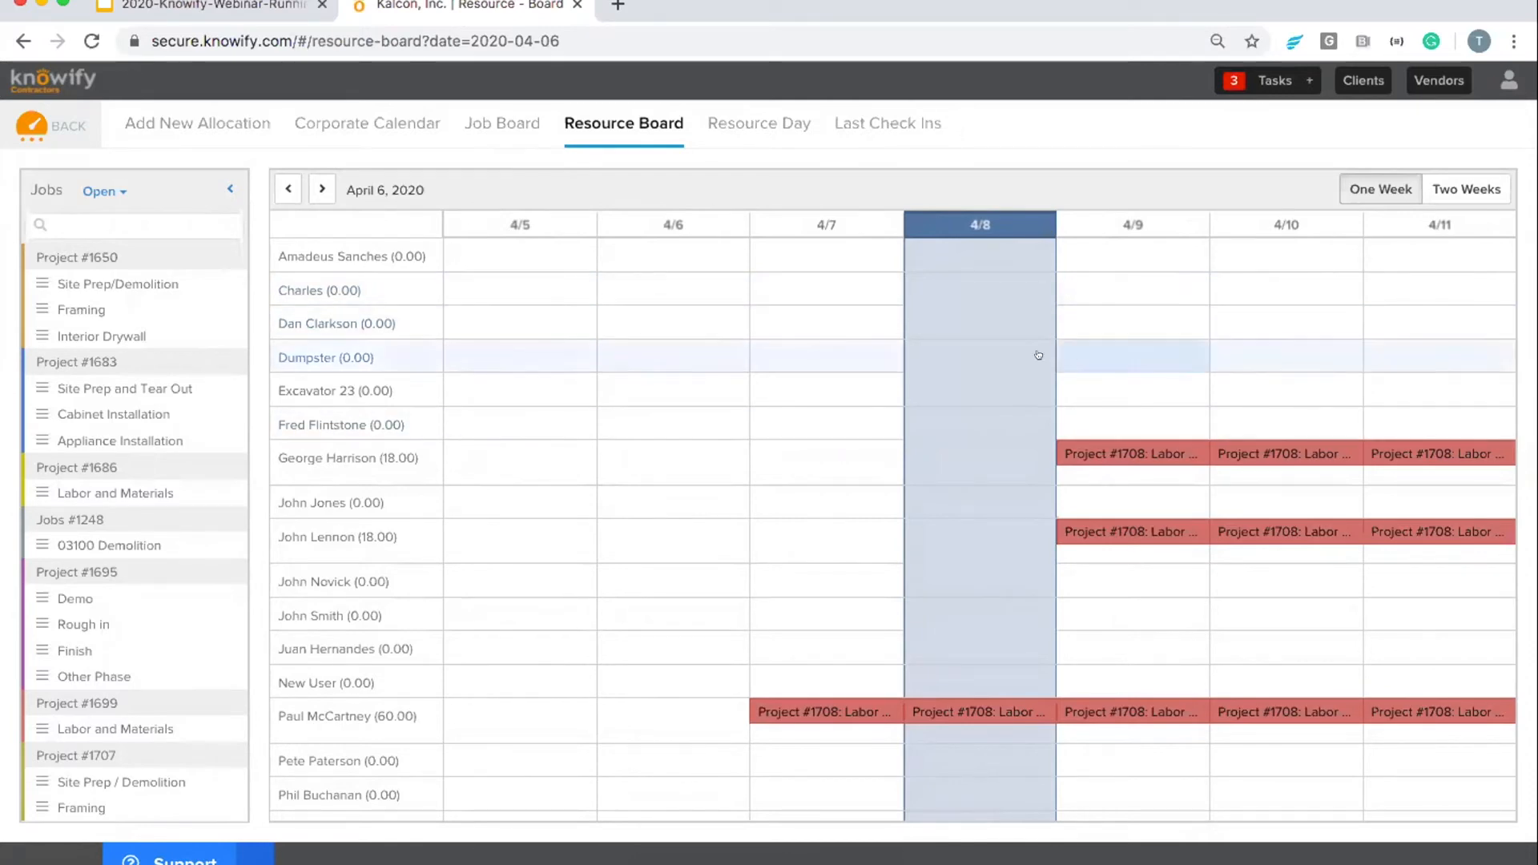
scroll(899, 630, "down", 1)
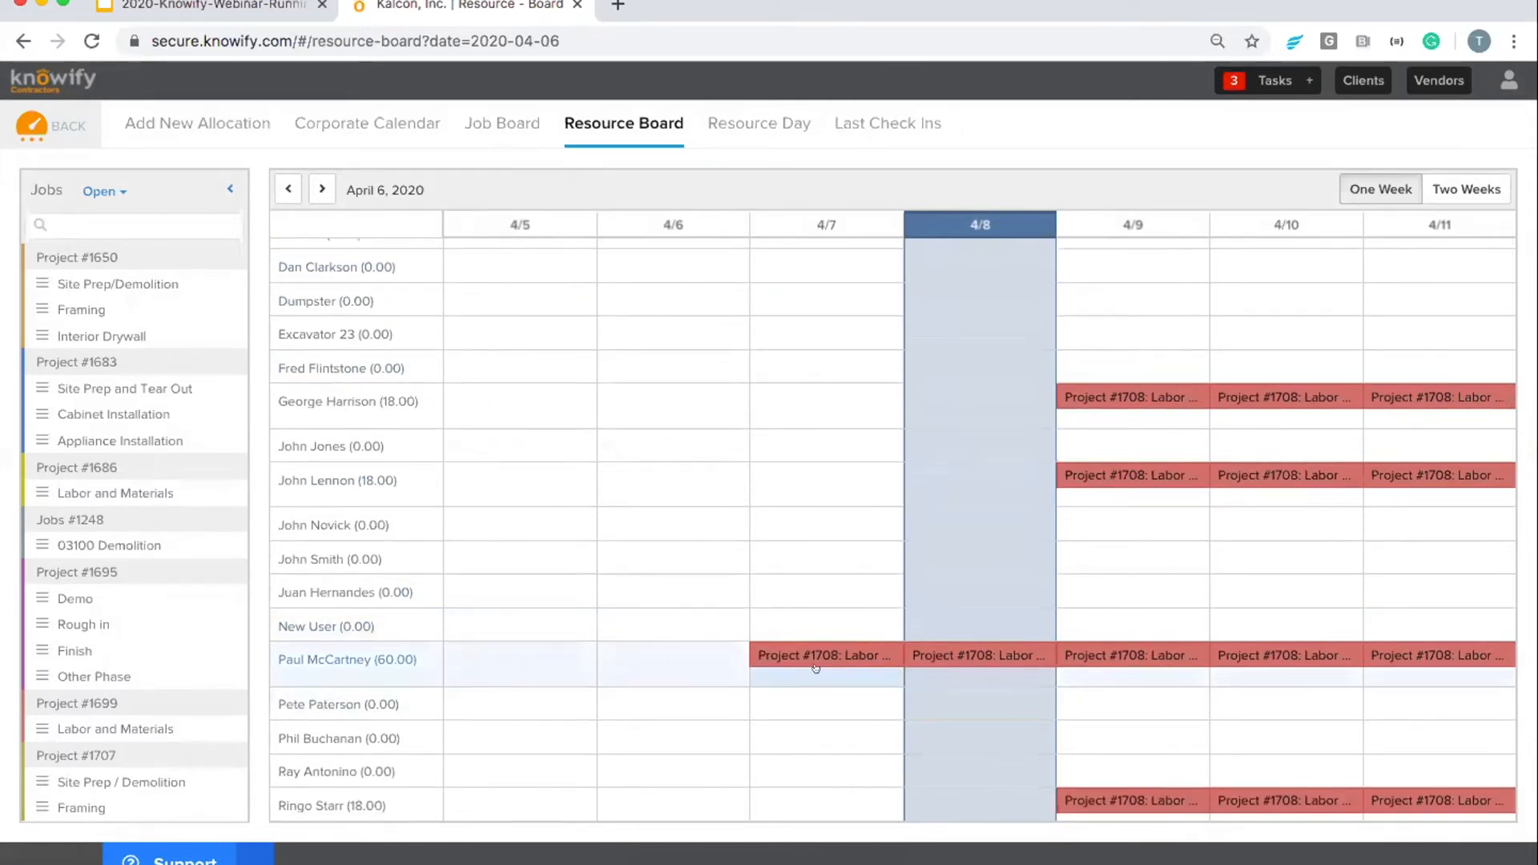
left_click(816, 668)
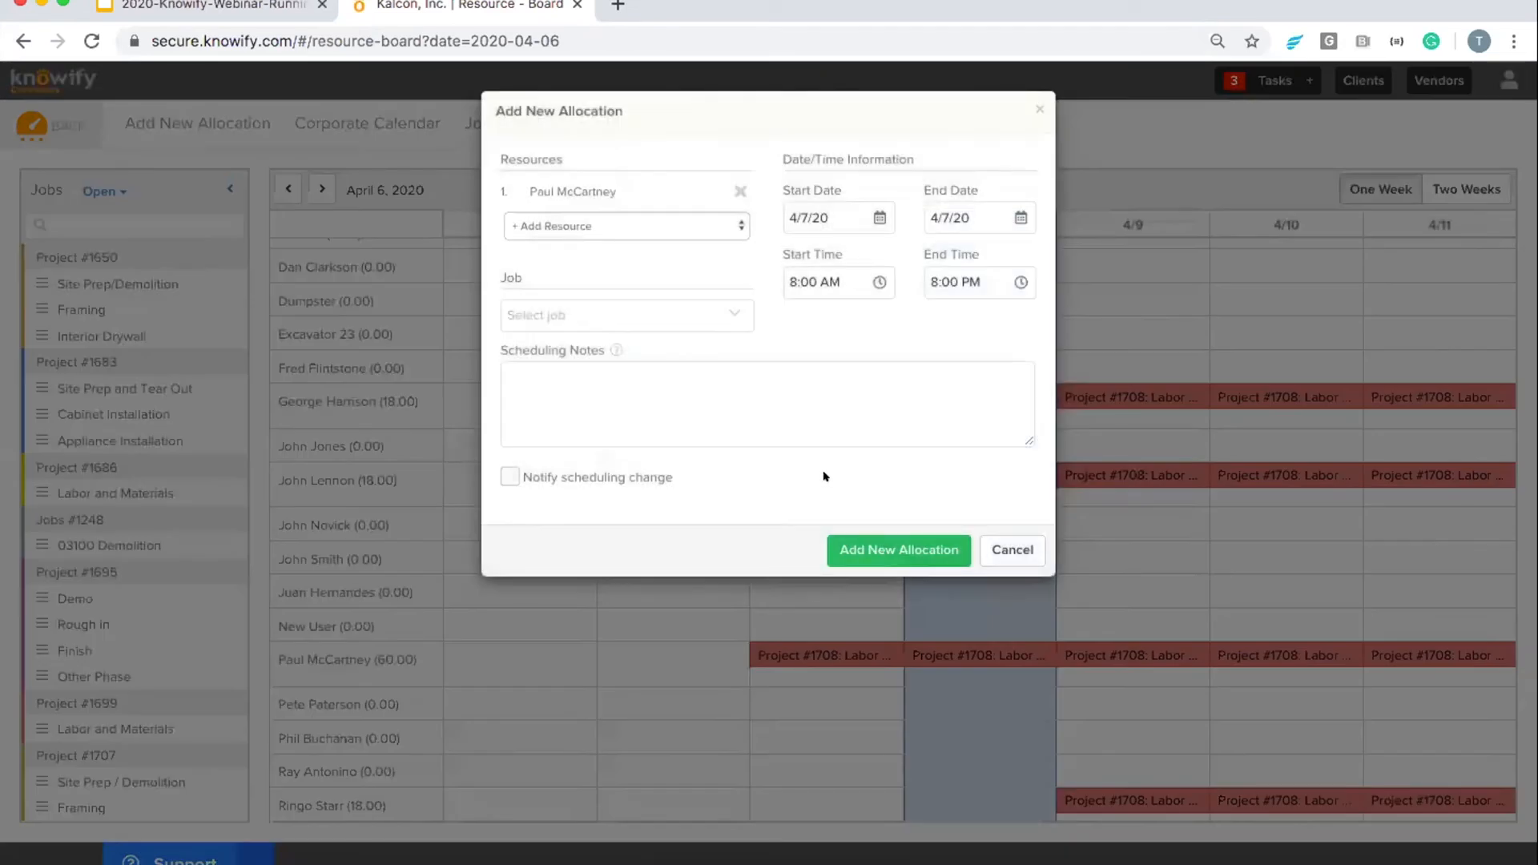
left_click(641, 315)
scroll(651, 455, "down", 1)
scroll(651, 455, "down", 1)
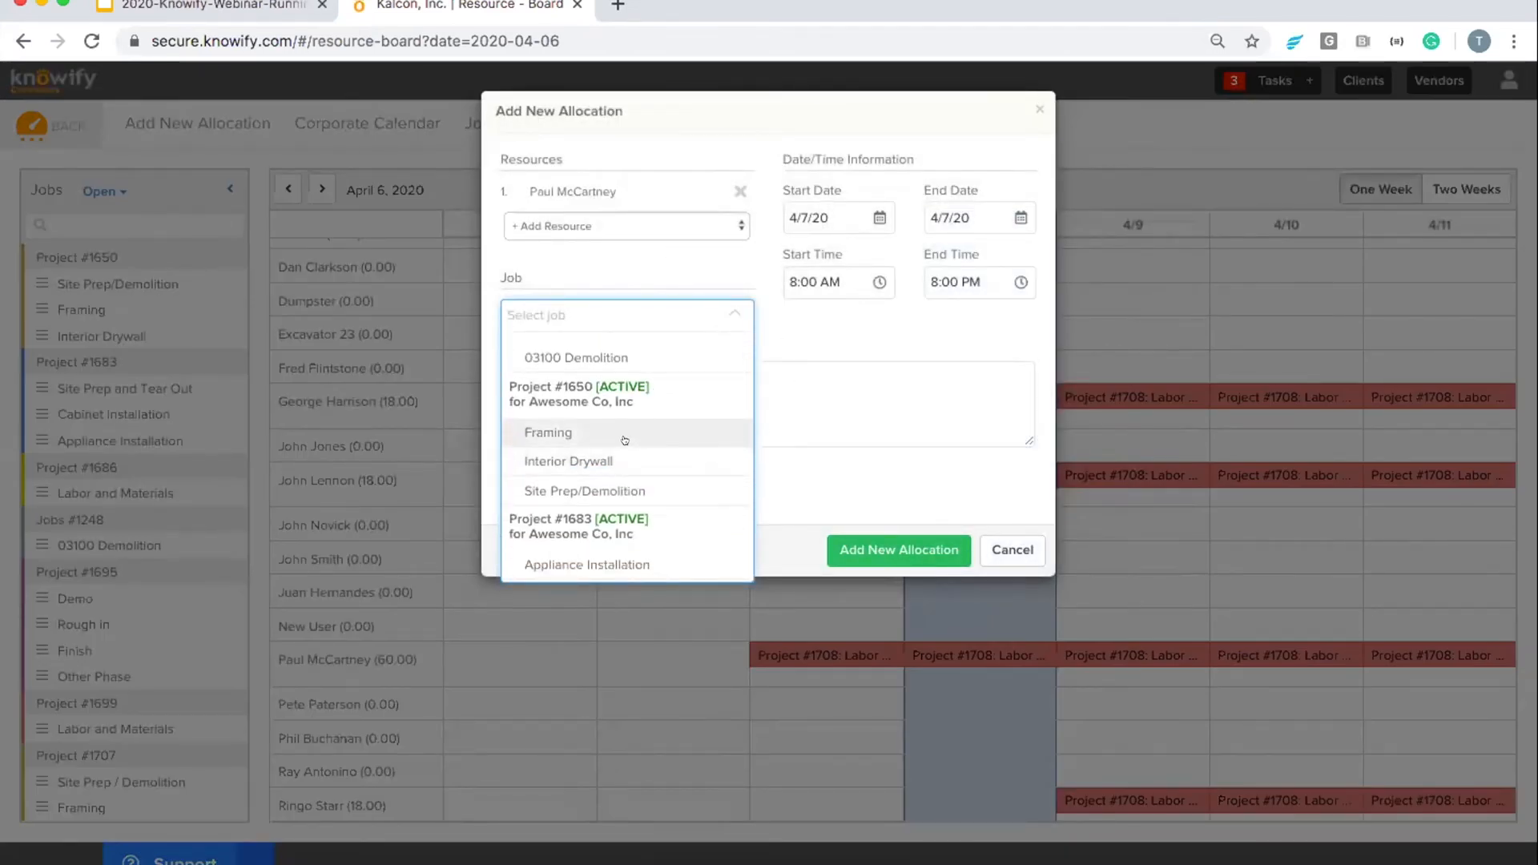
left_click(625, 439)
left_click(509, 514)
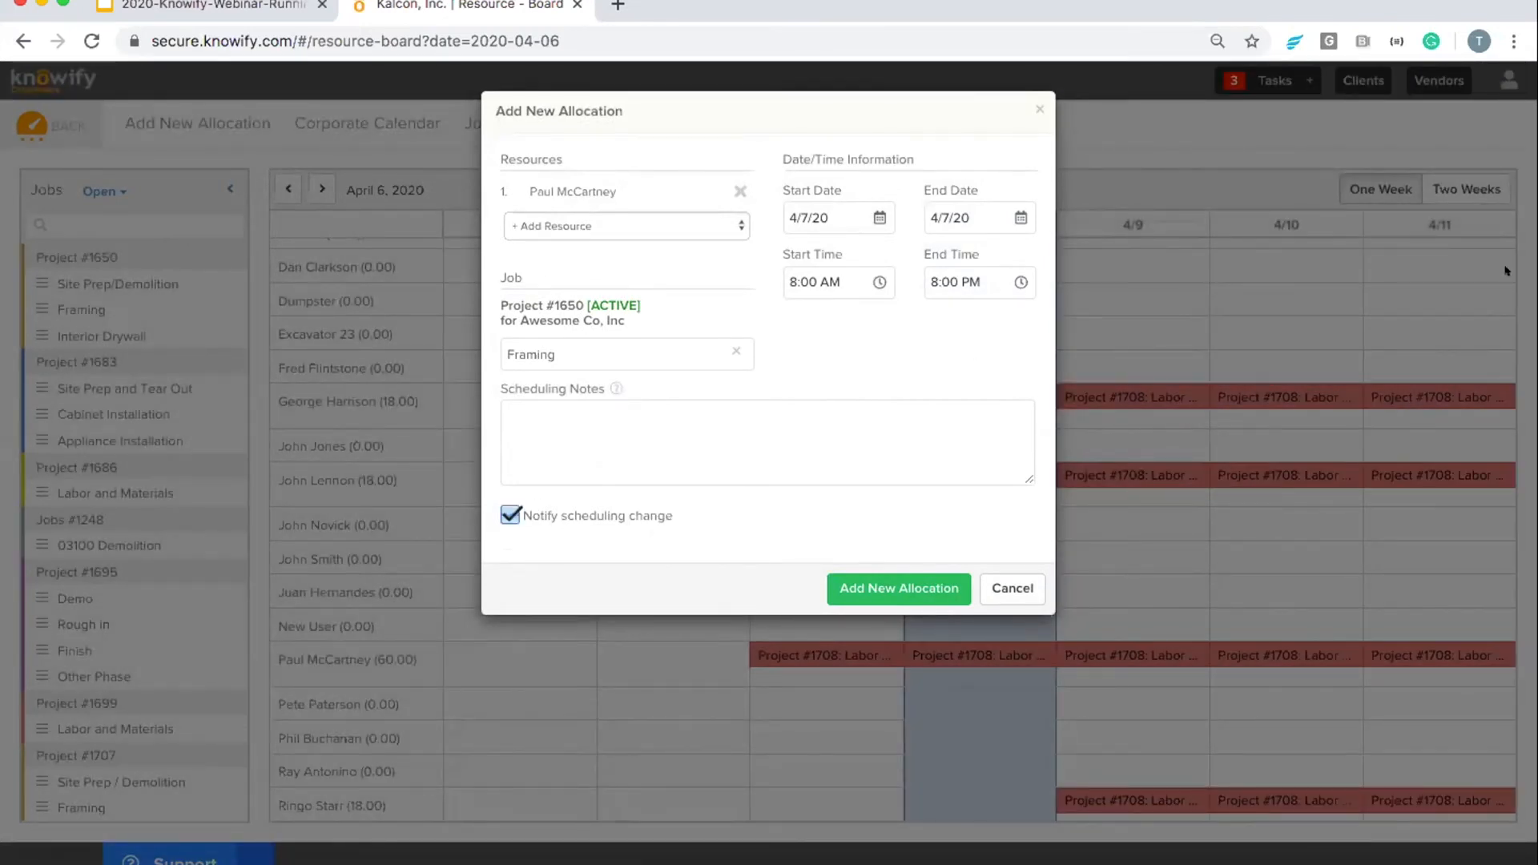
left_click(930, 579)
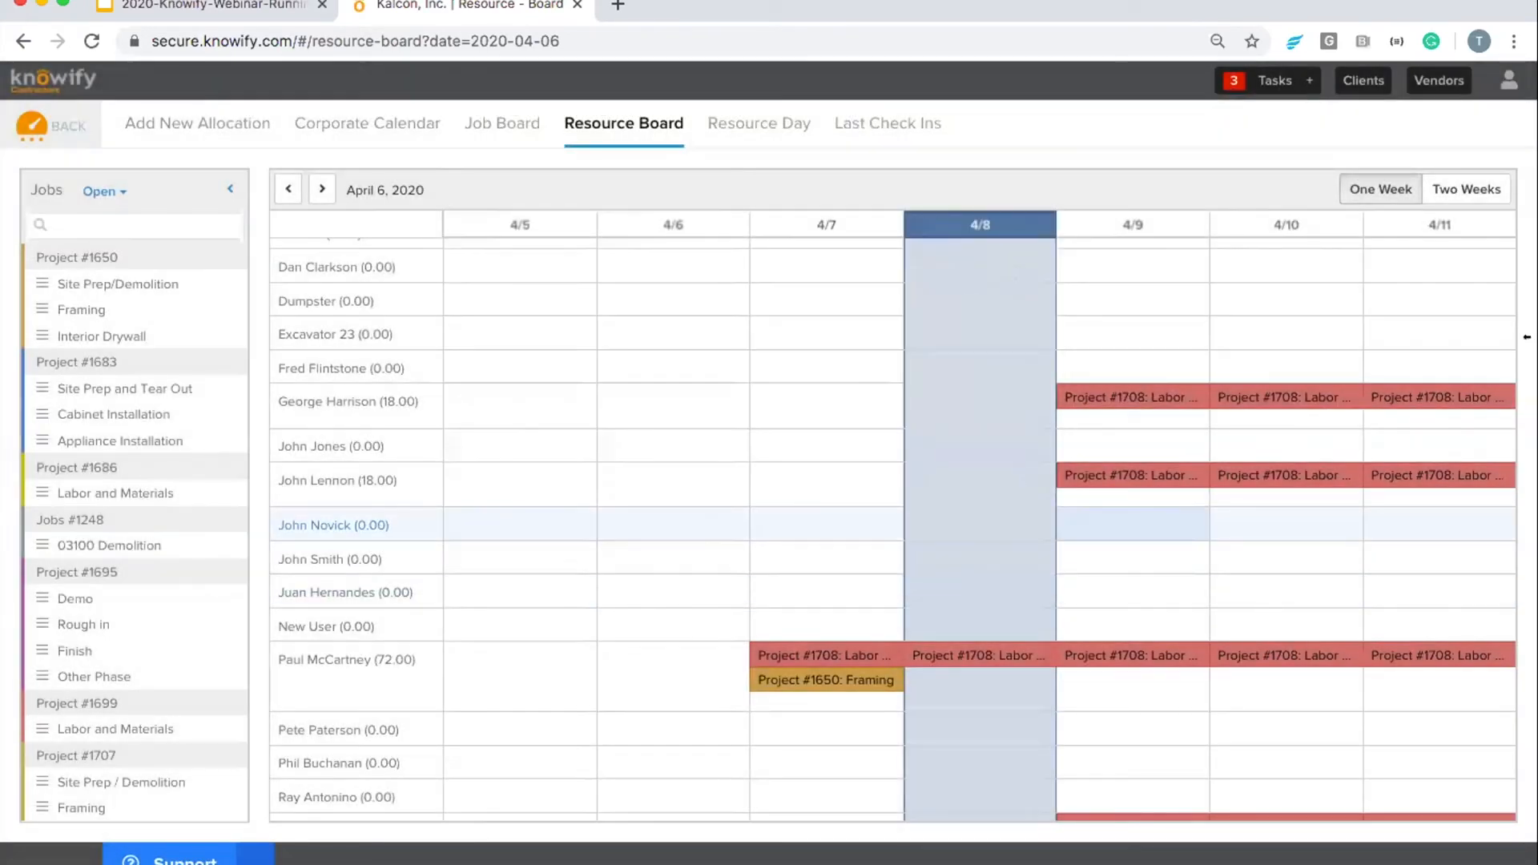
- Narrow the browser window to make room for the mobile app, and enter the check-out comment "This is what I did today"
left_click_drag(1528, 337, 1088, 318)
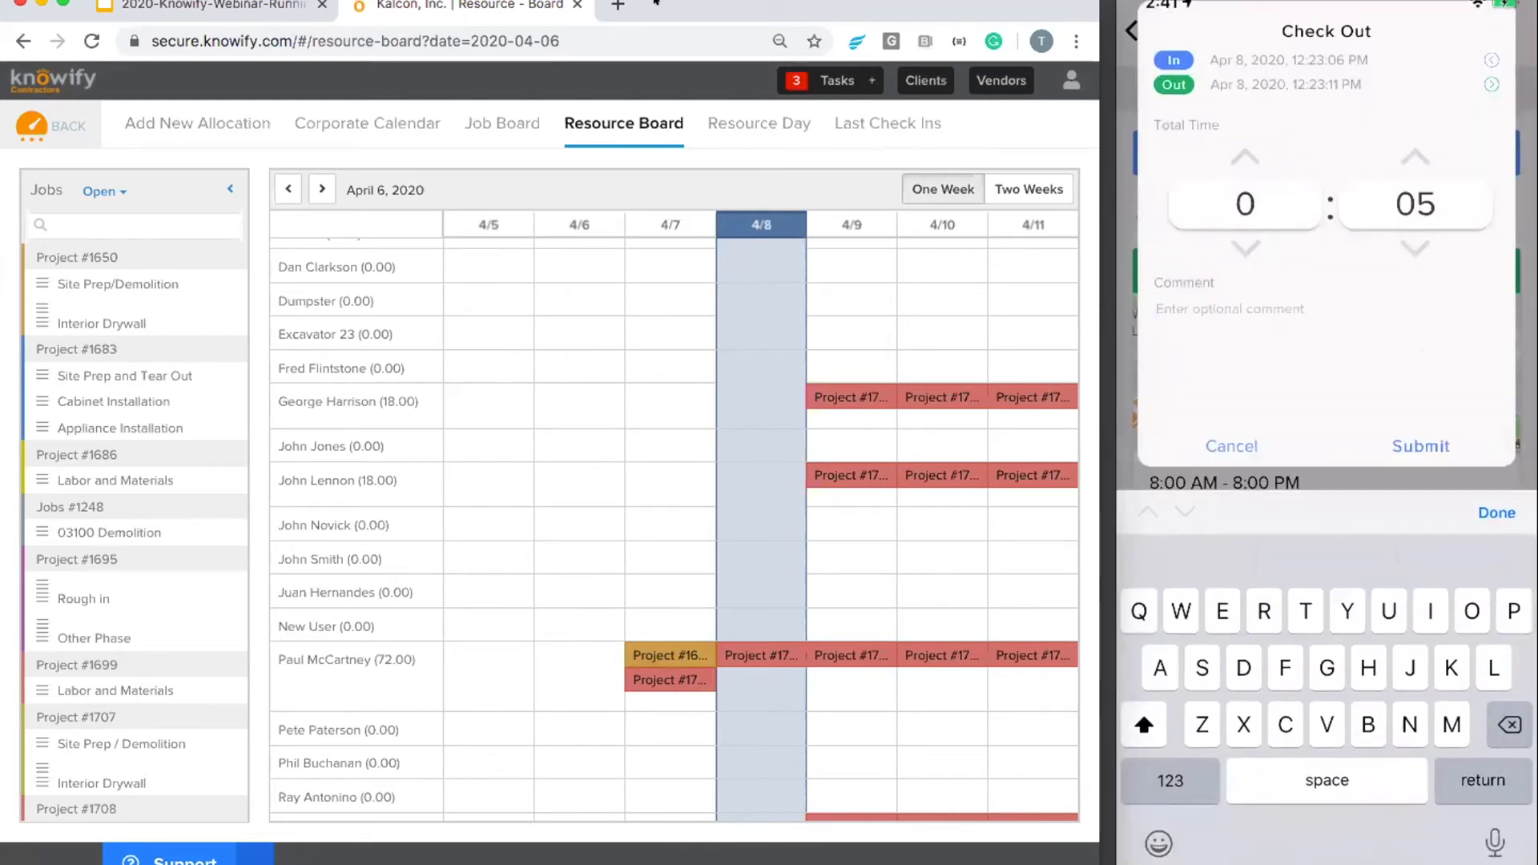
type("This is what ")
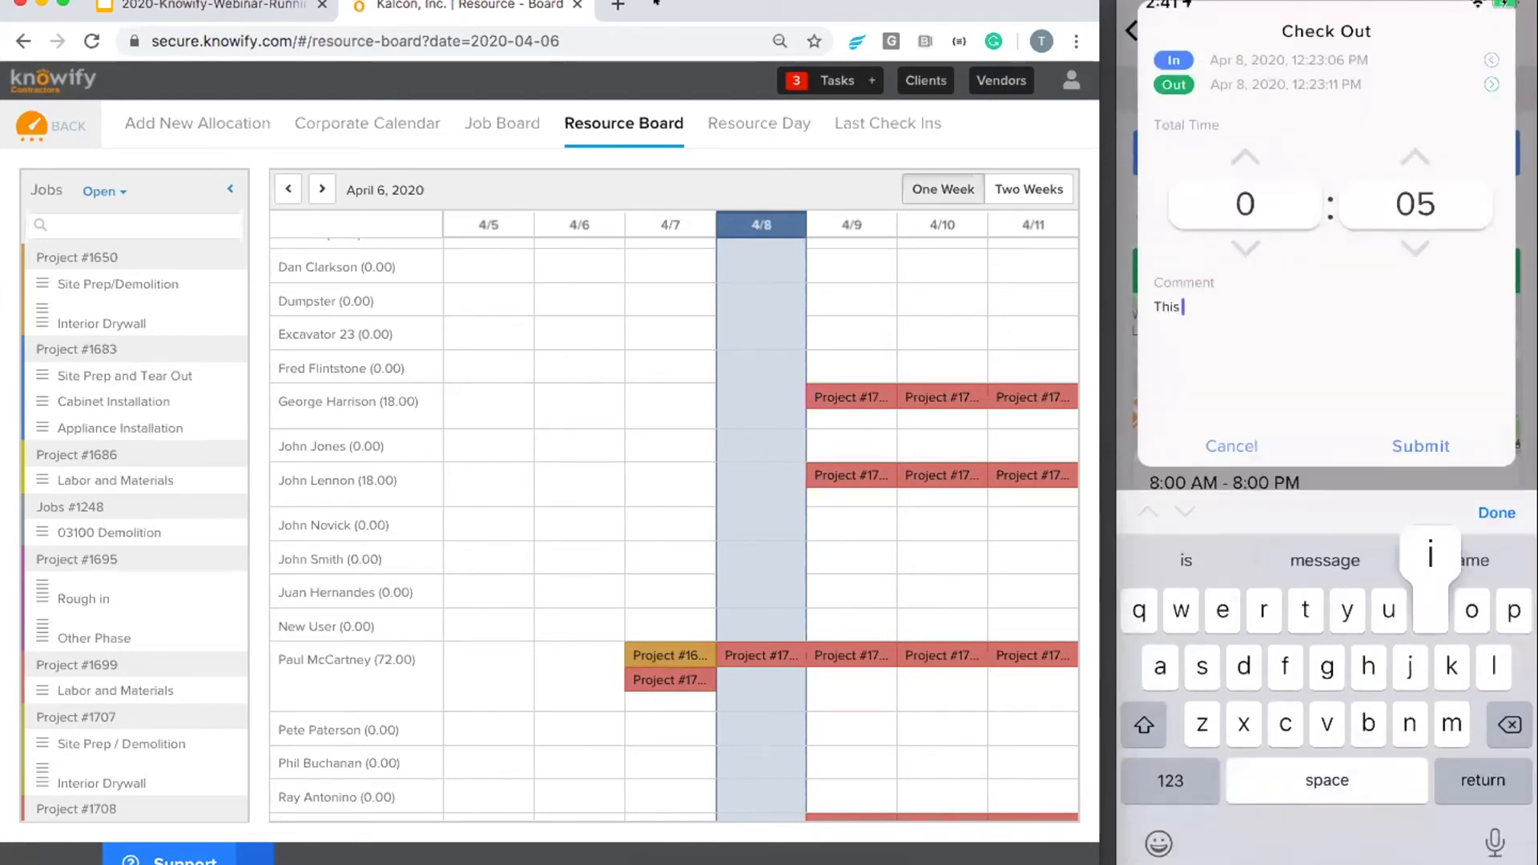
type("I did today")
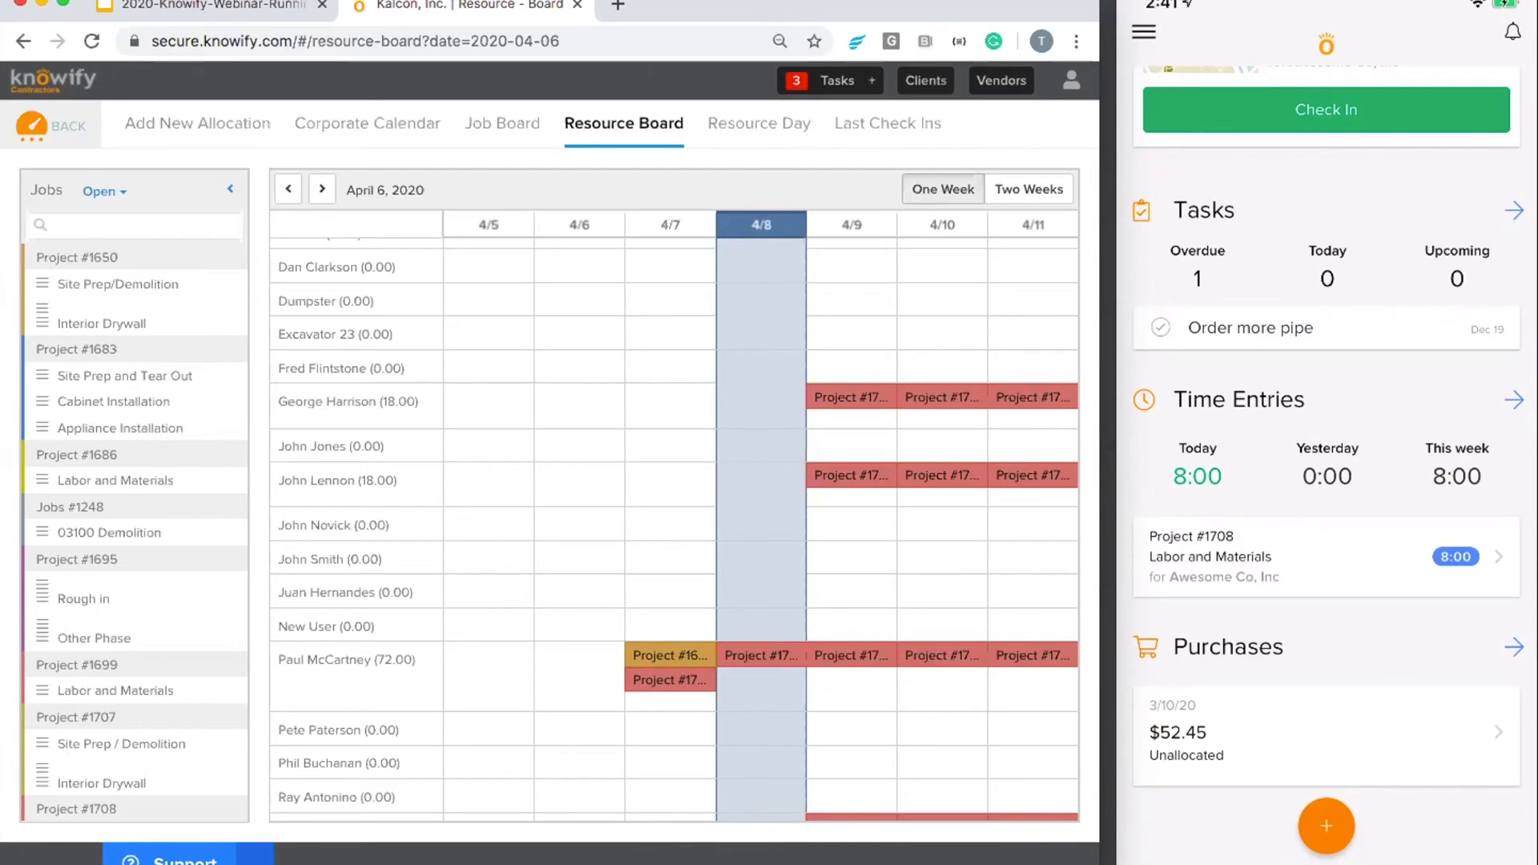
- Create the task "do XYZ" for Project #1706, give the foreman access to it, and save it
left_click(866, 82)
left_click(617, 182)
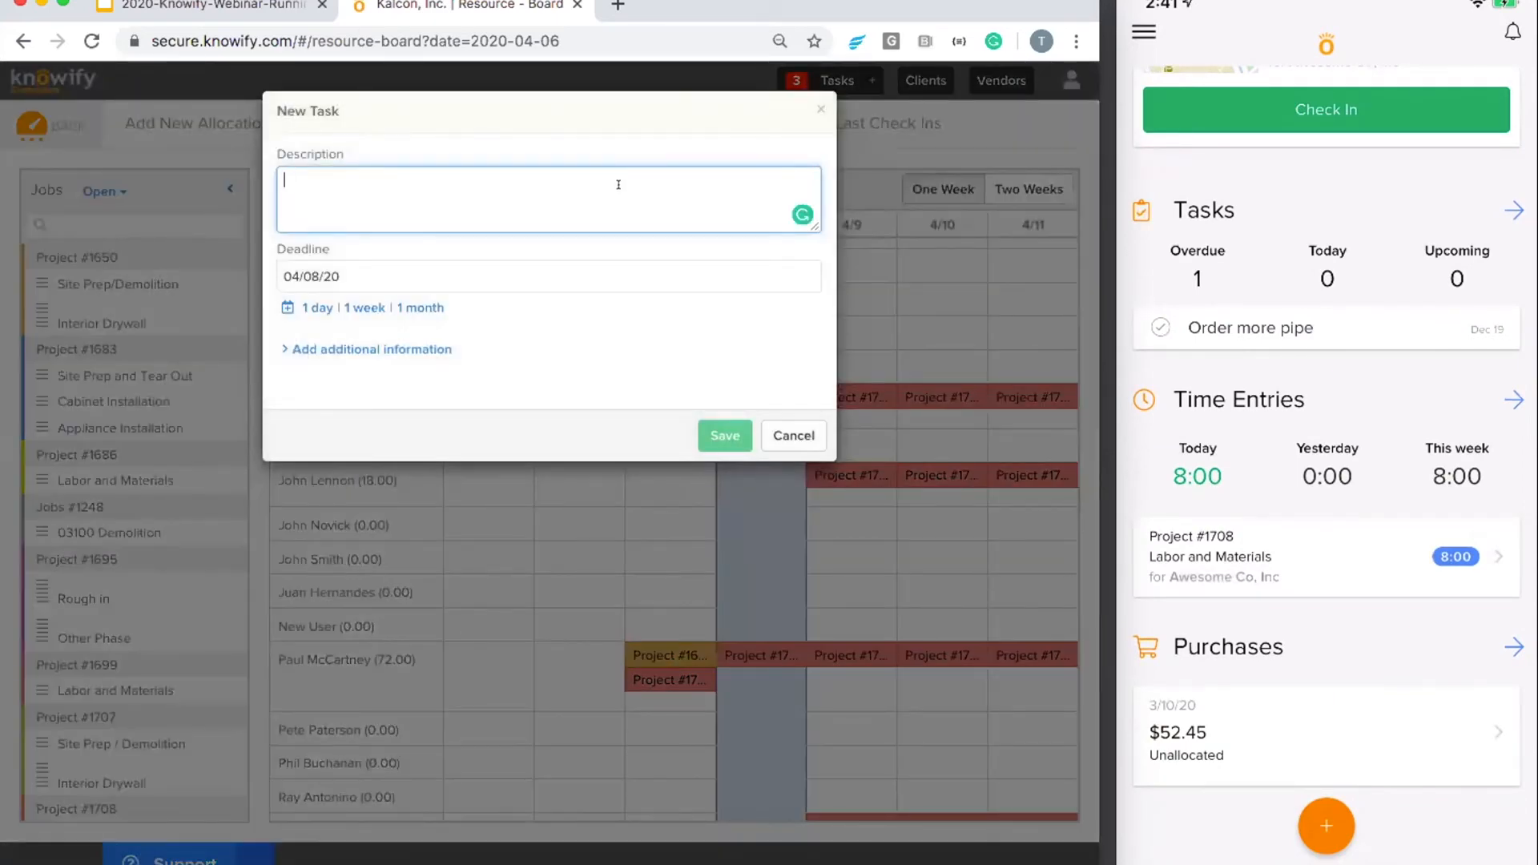
type("do XYZ")
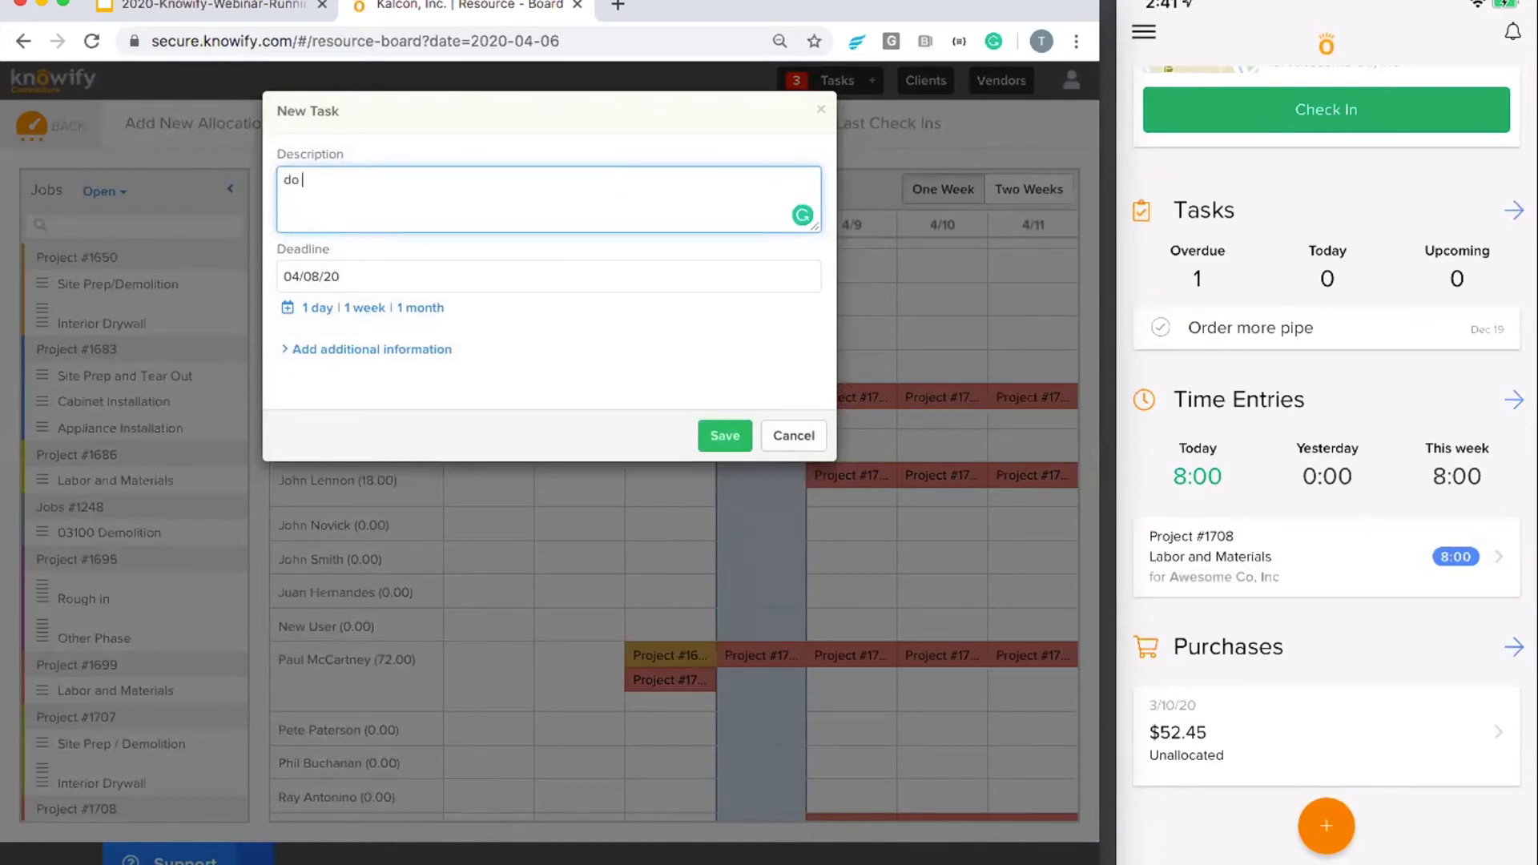
left_click(400, 344)
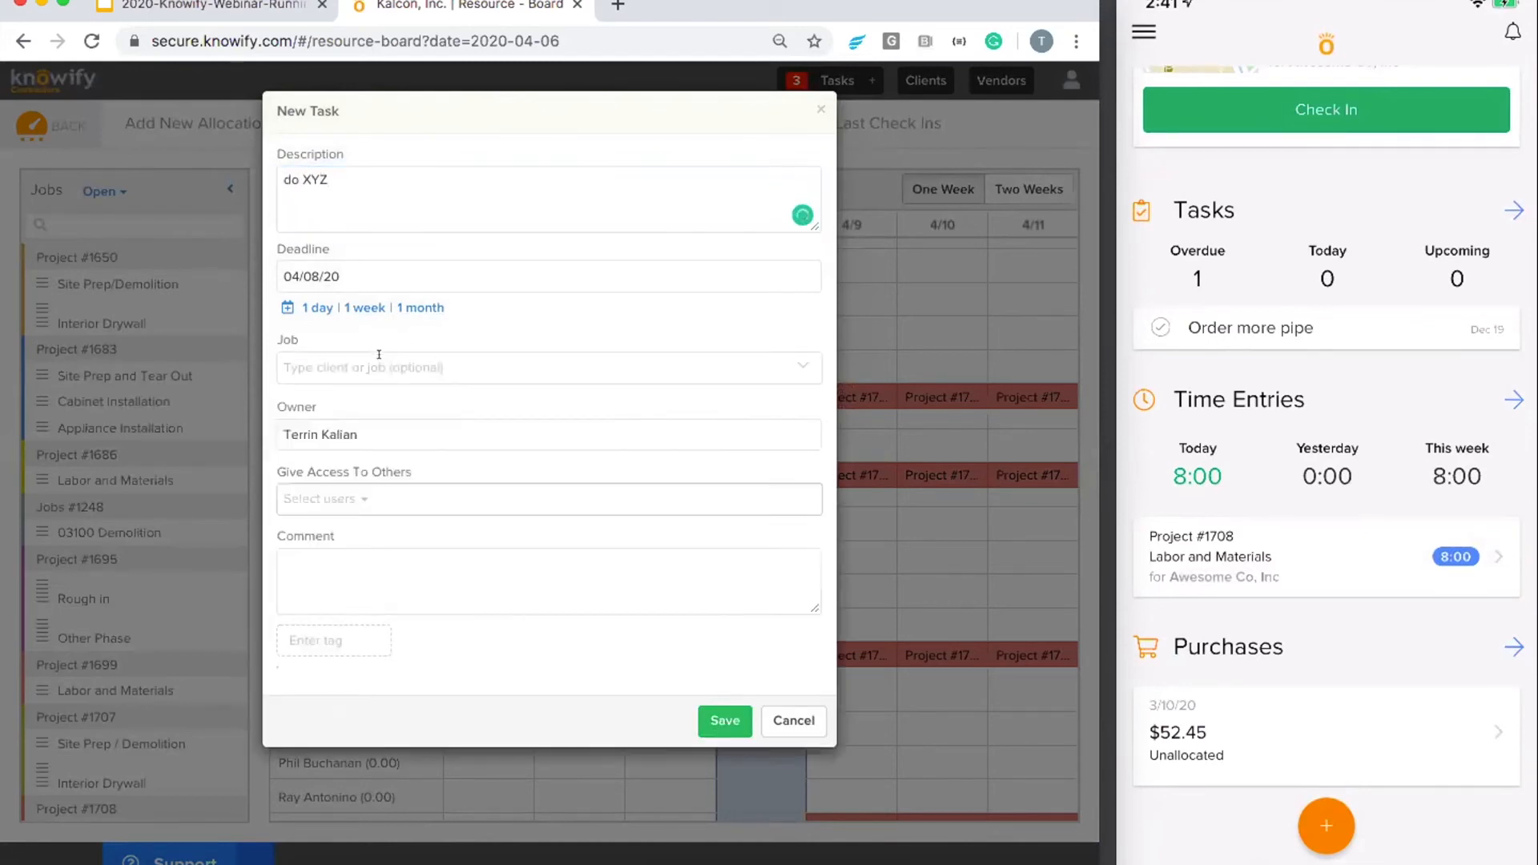
left_click(378, 363)
left_click(371, 497)
left_click(379, 560)
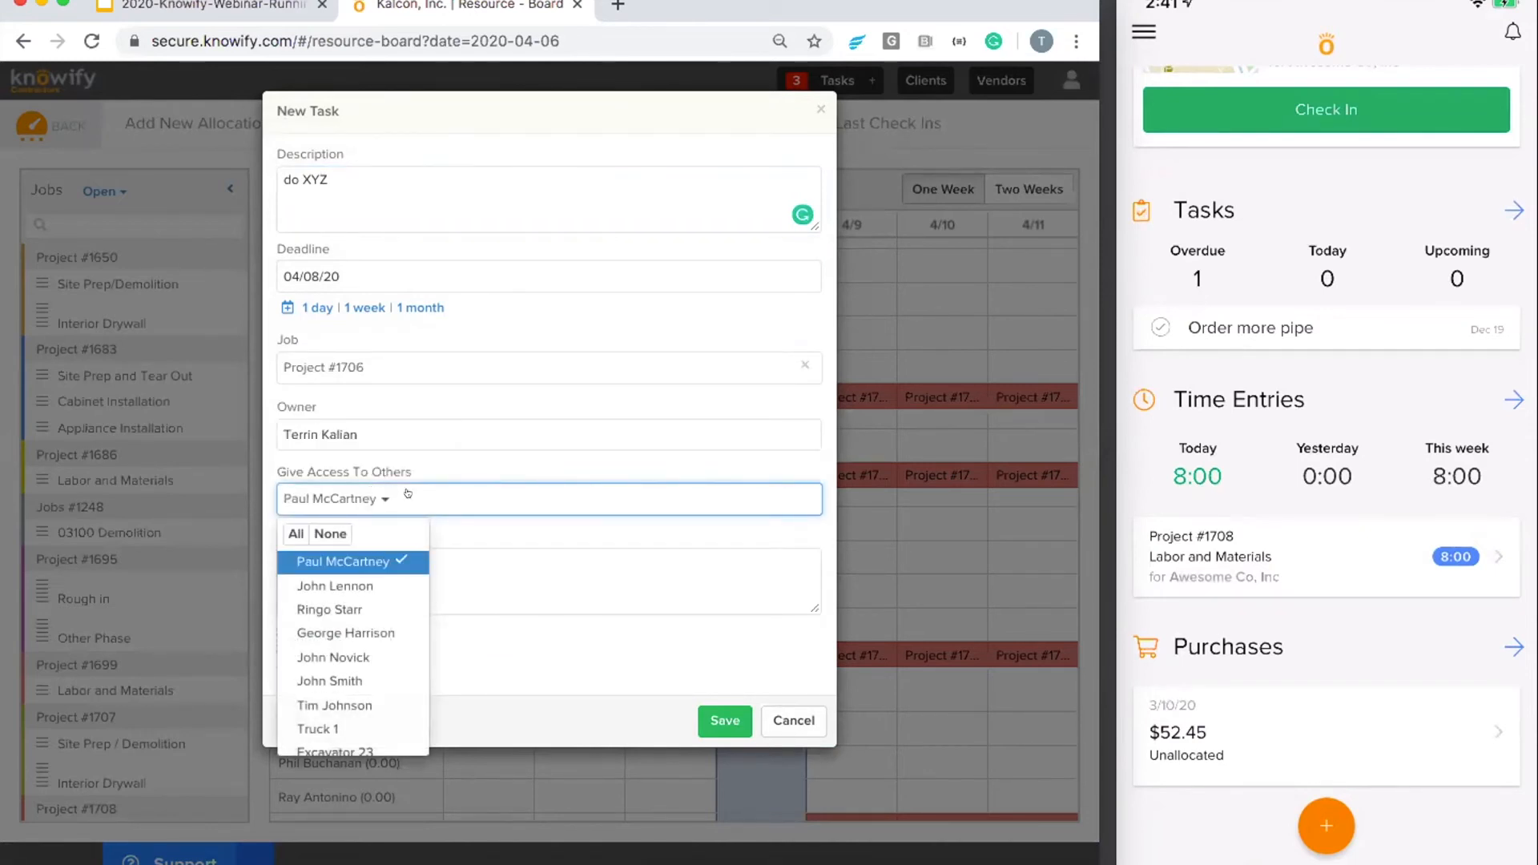
left_click(633, 693)
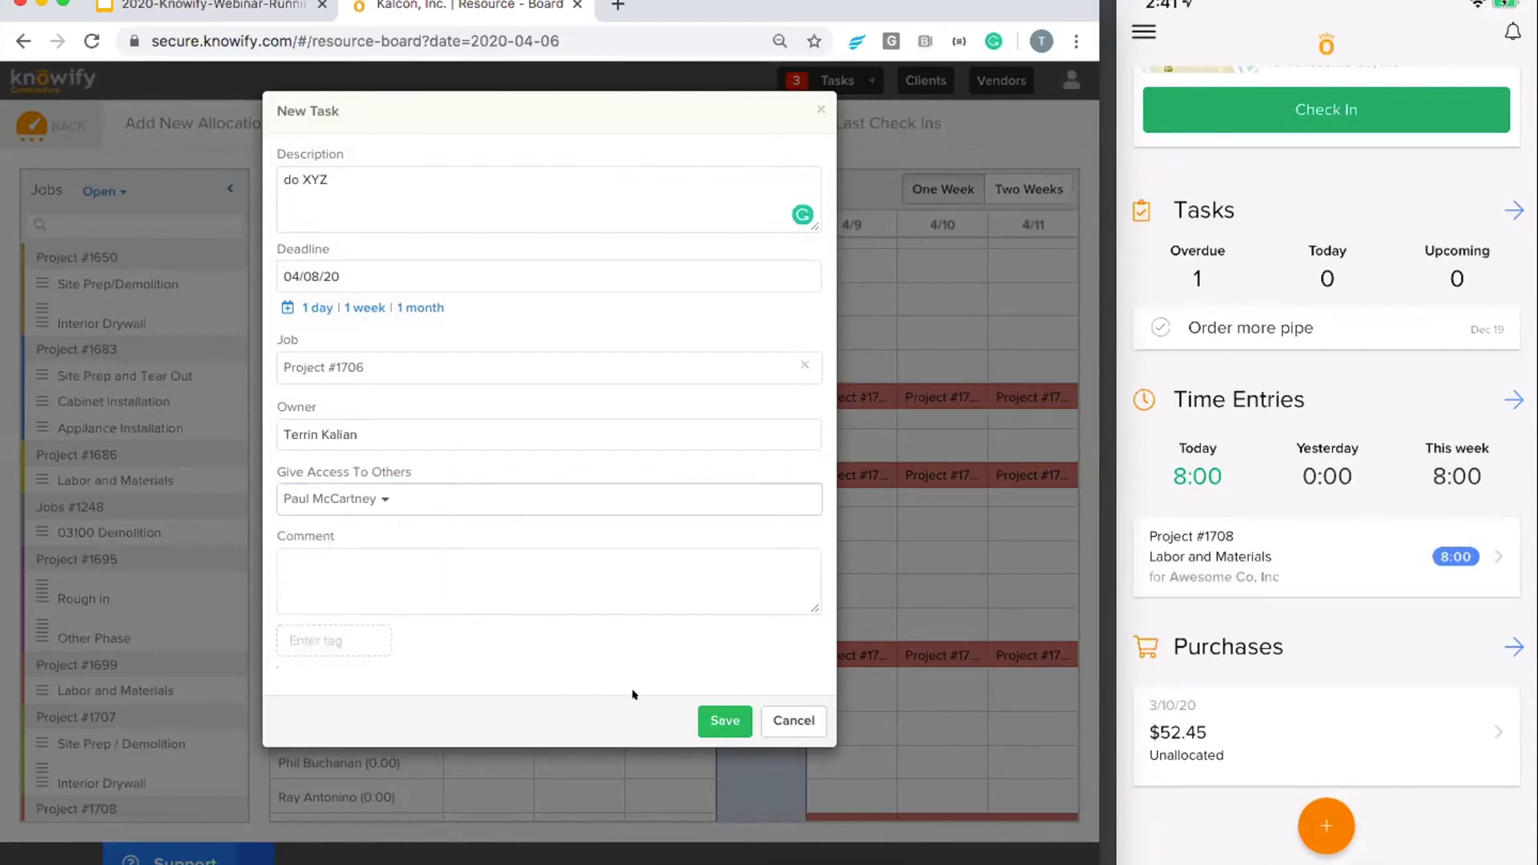
left_click(725, 720)
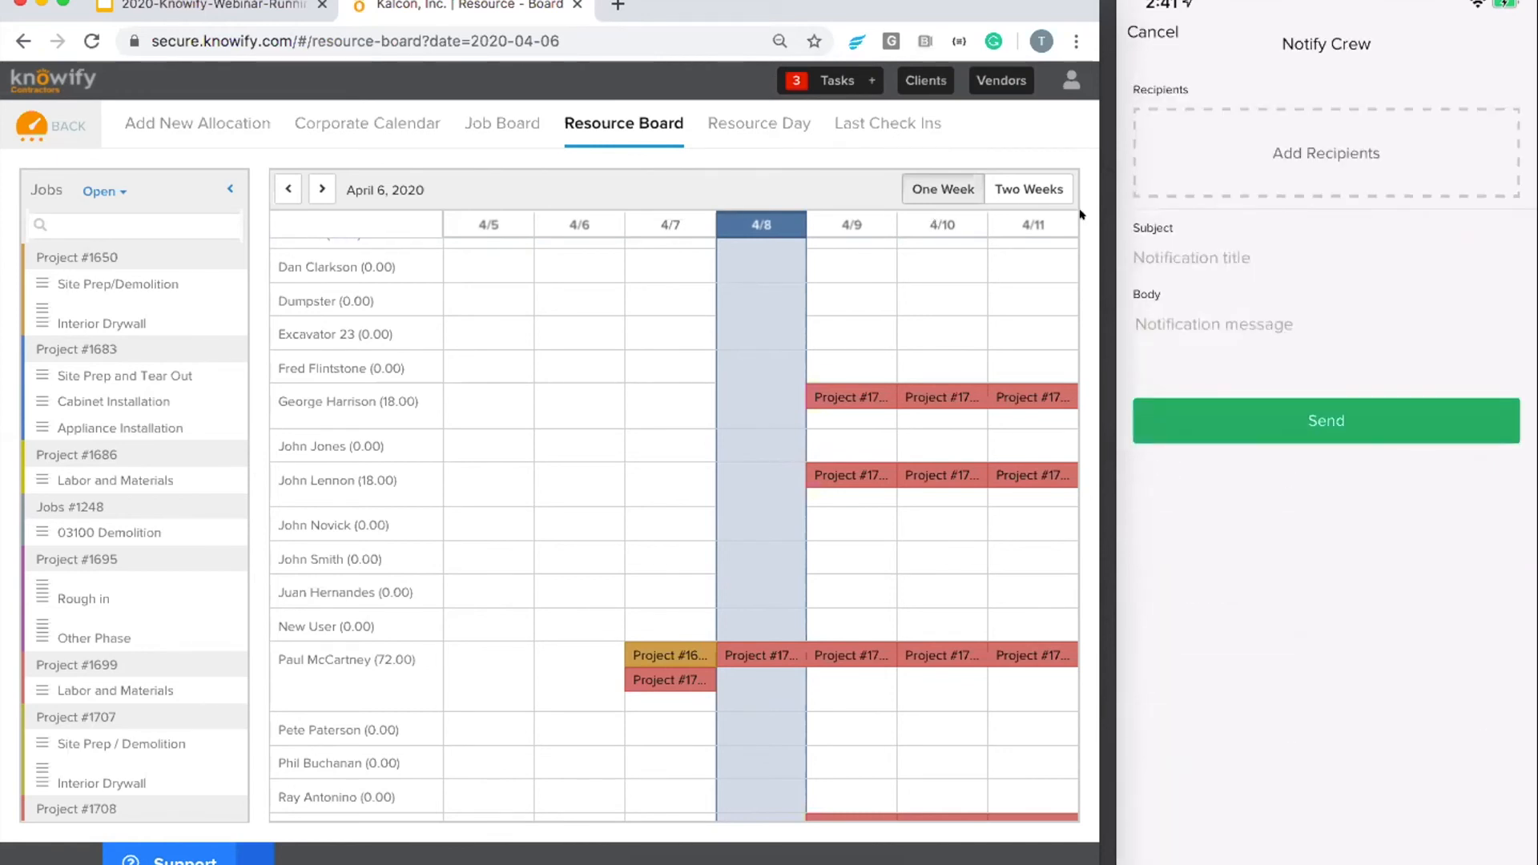
- Restore the browser window's full width and leave the Resource Board for the list of active purchases
left_click_drag(1098, 203, 1367, 180)
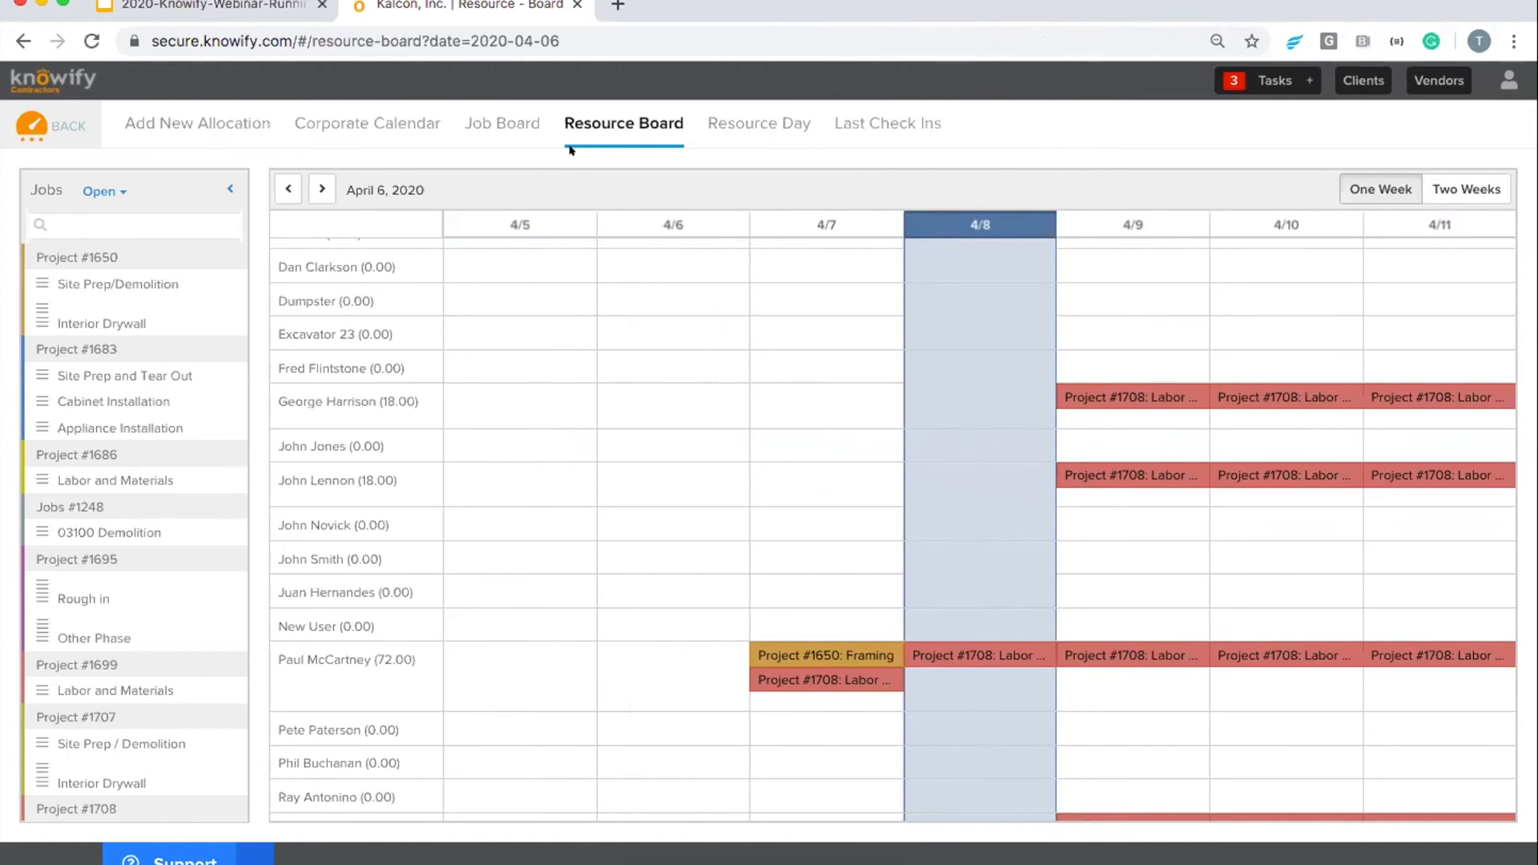
left_click(74, 120)
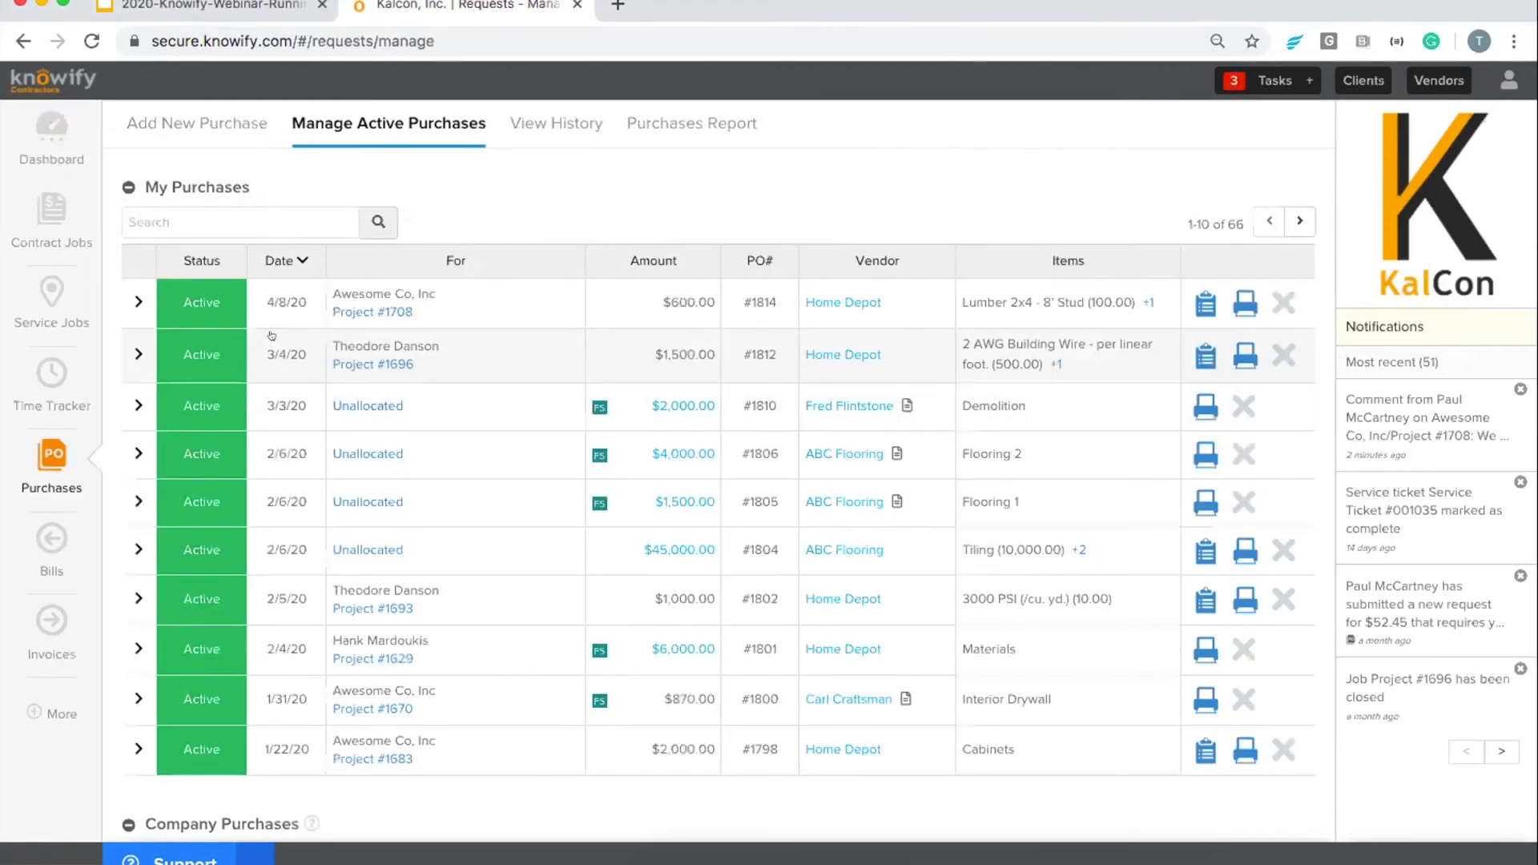
- Open the 4/8/20 Home Depot purchase order for Project #1708 and create a new bill from it
left_click(265, 310)
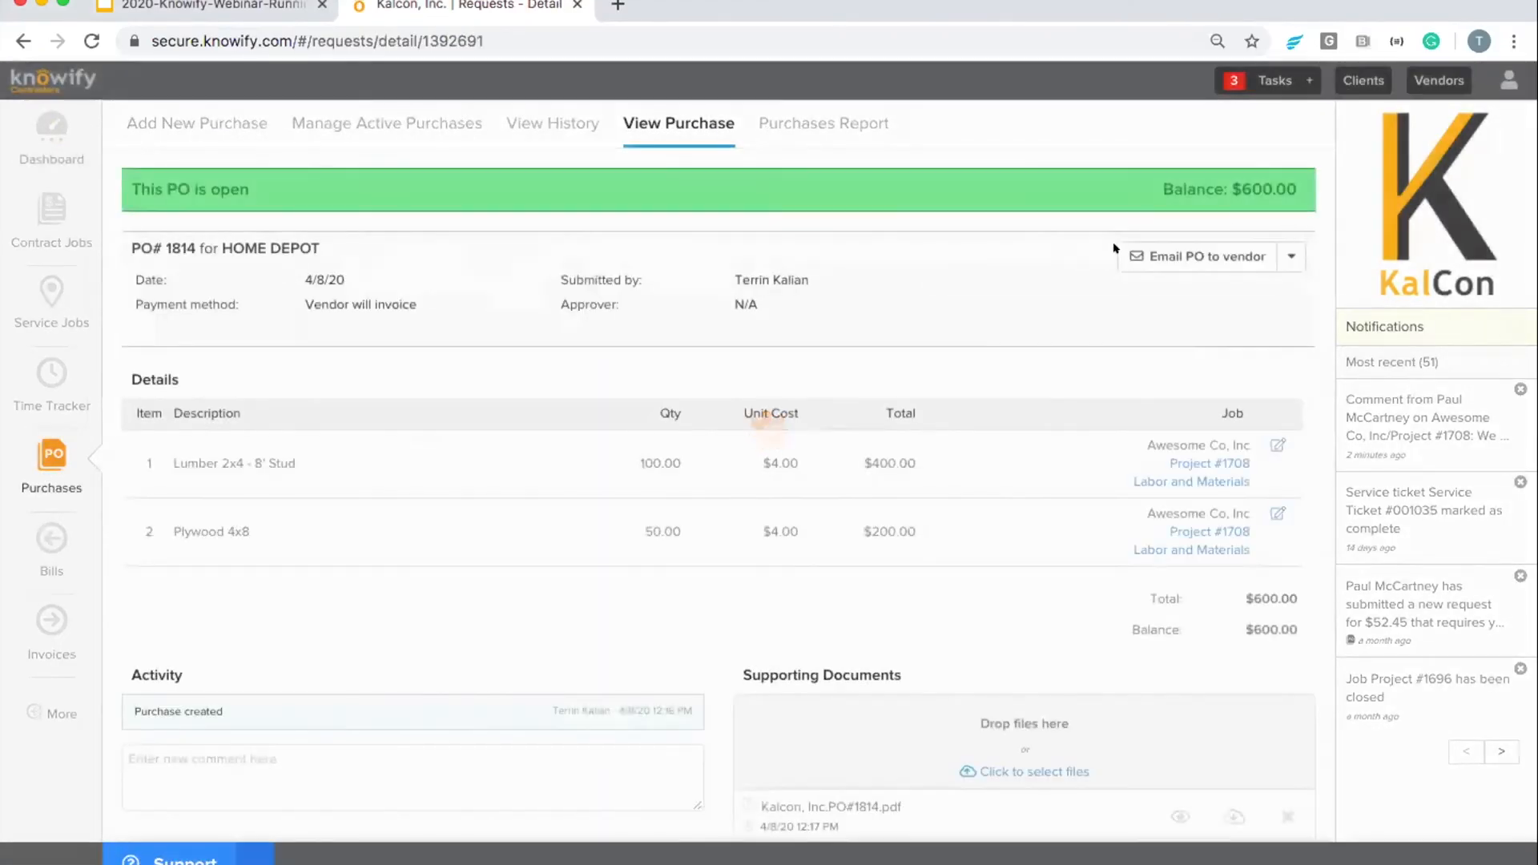
left_click(1288, 254)
left_click(1206, 290)
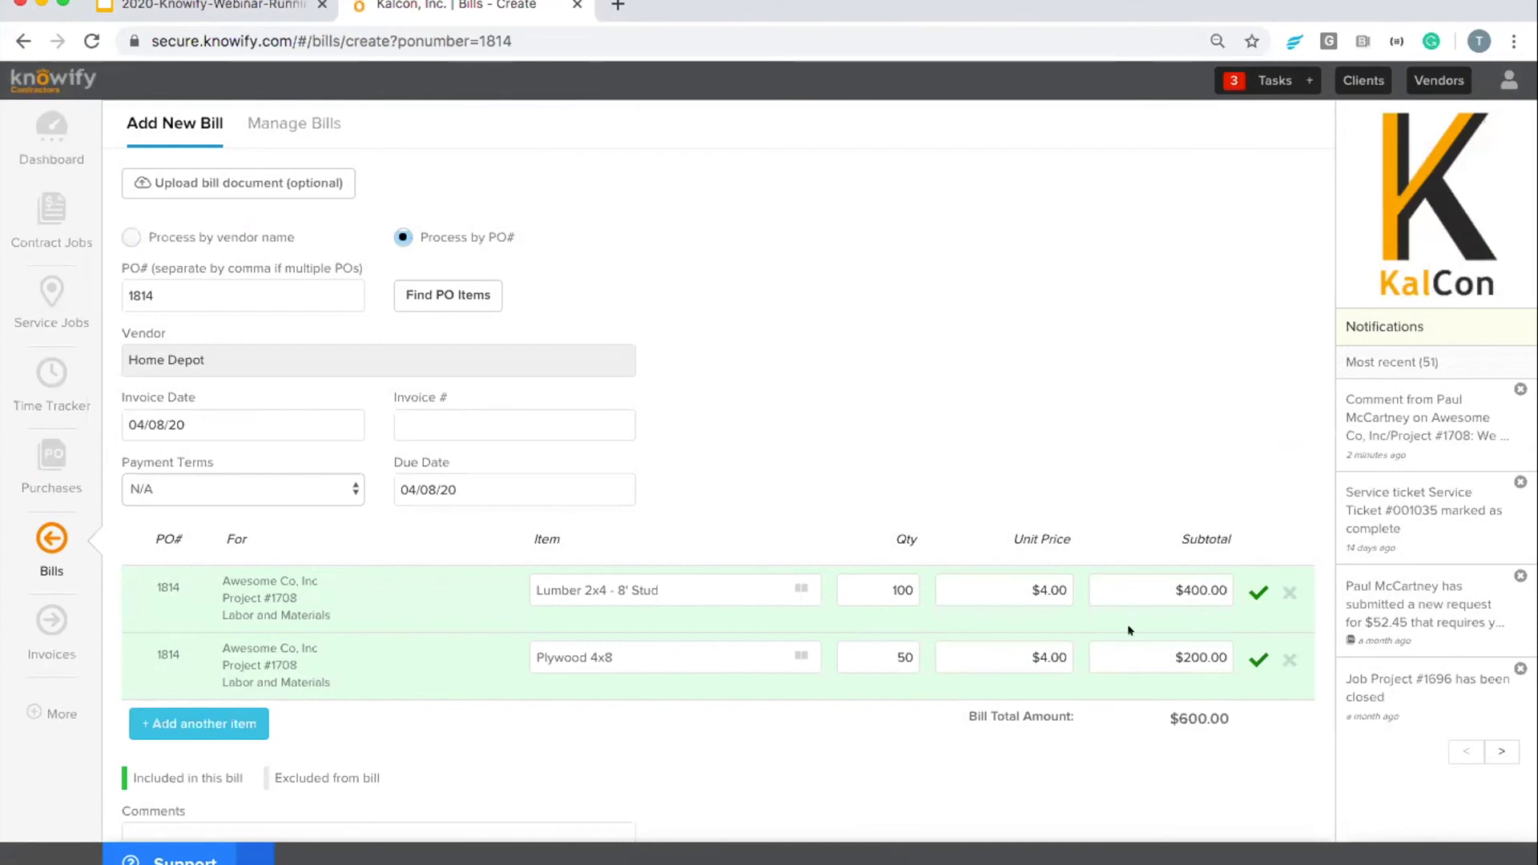
- Set the unit price of the Lumber 2x4 - 8' Stud line to $5.00, and verify and submit the bill
left_click(1028, 577)
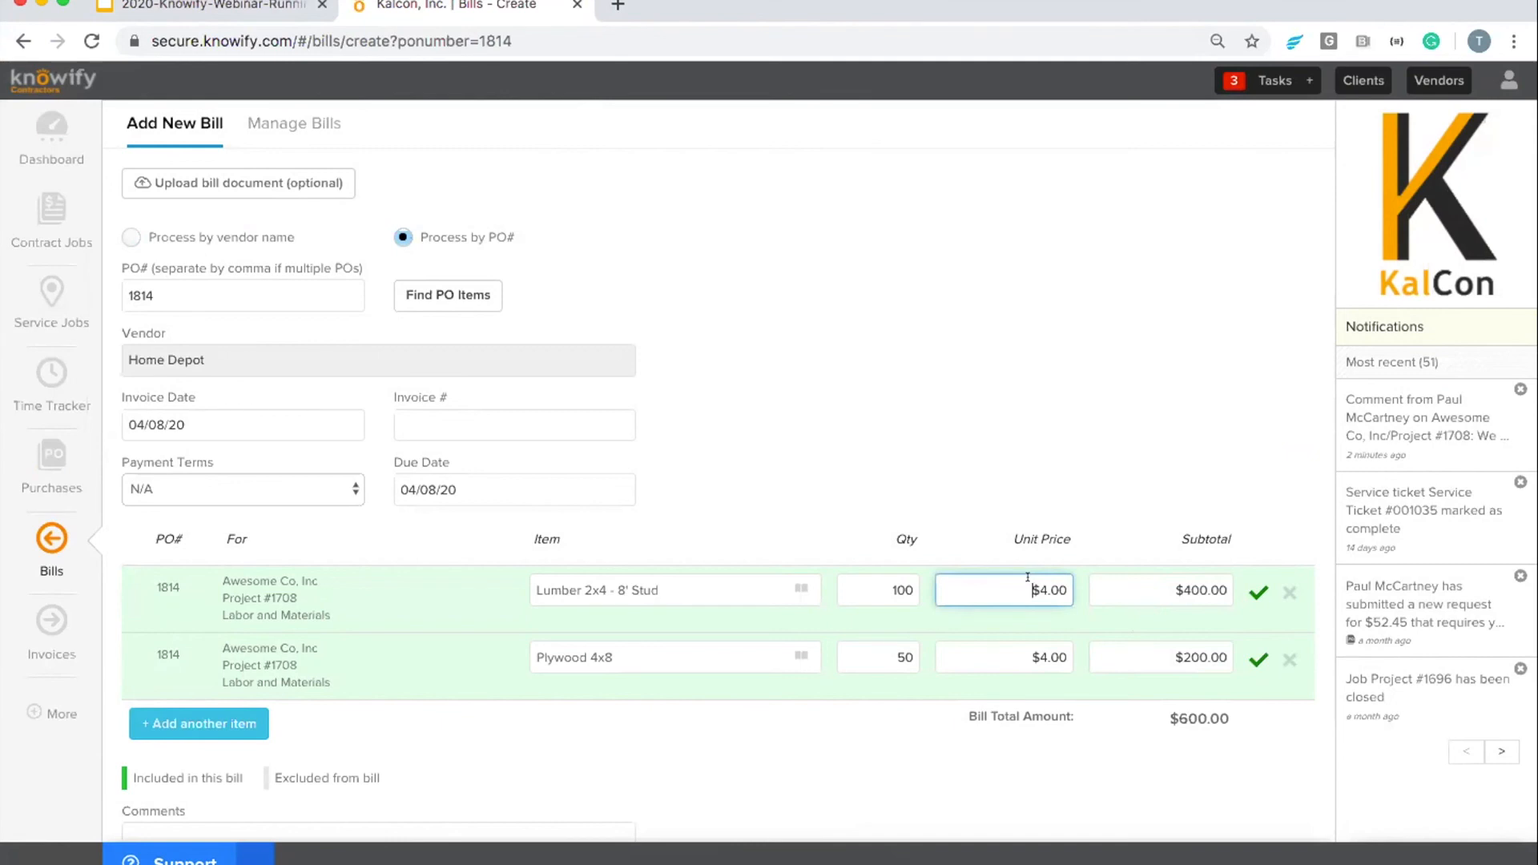
left_click_drag(1028, 577, 1032, 614)
type("5")
left_click(1029, 492)
scroll(1029, 491, "down", 1)
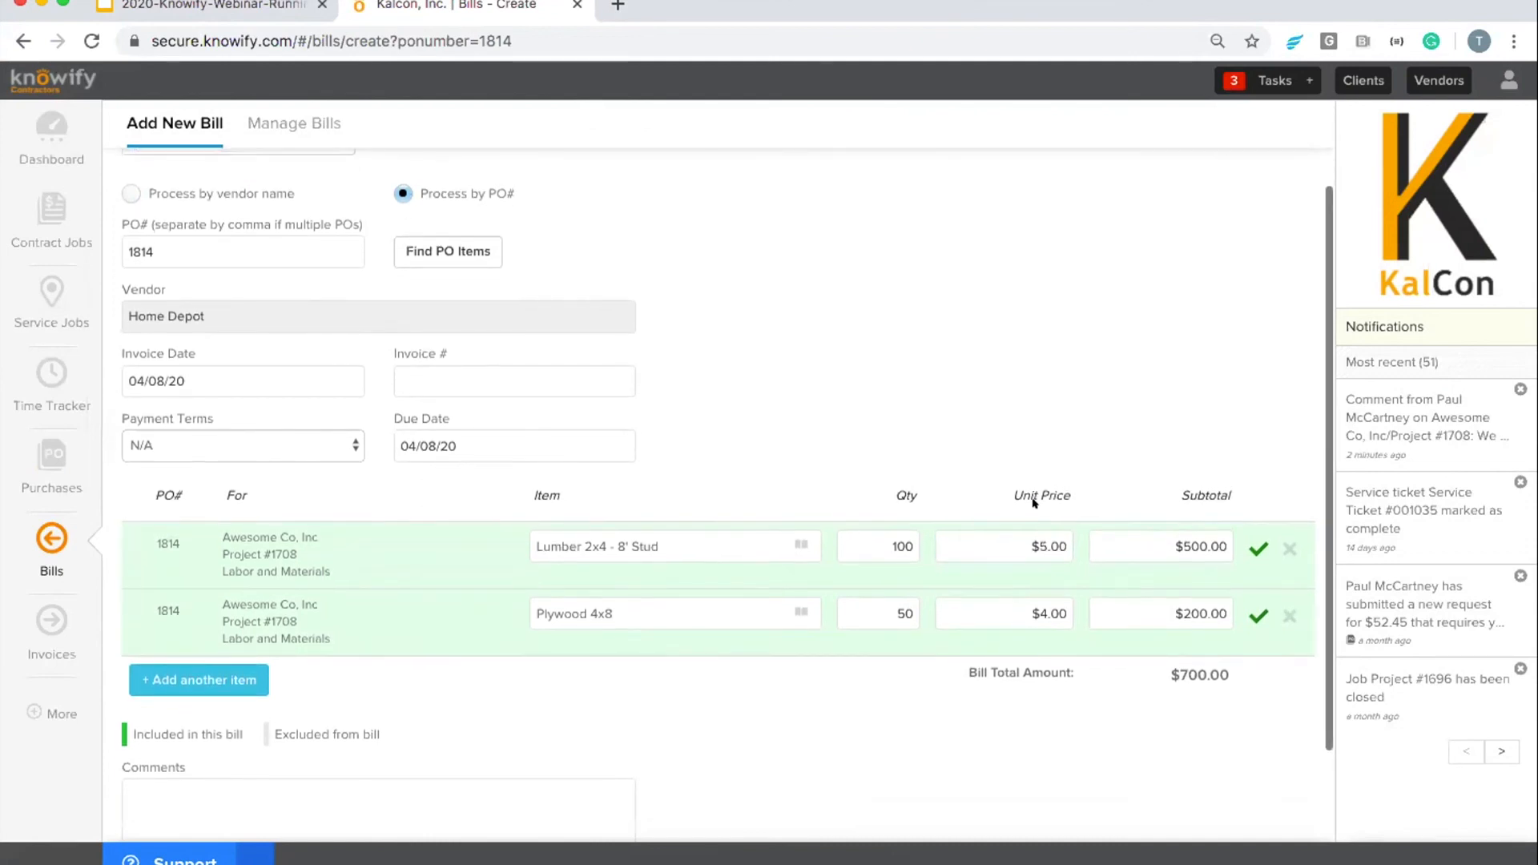
scroll(1032, 527, "down", 2)
left_click(189, 800)
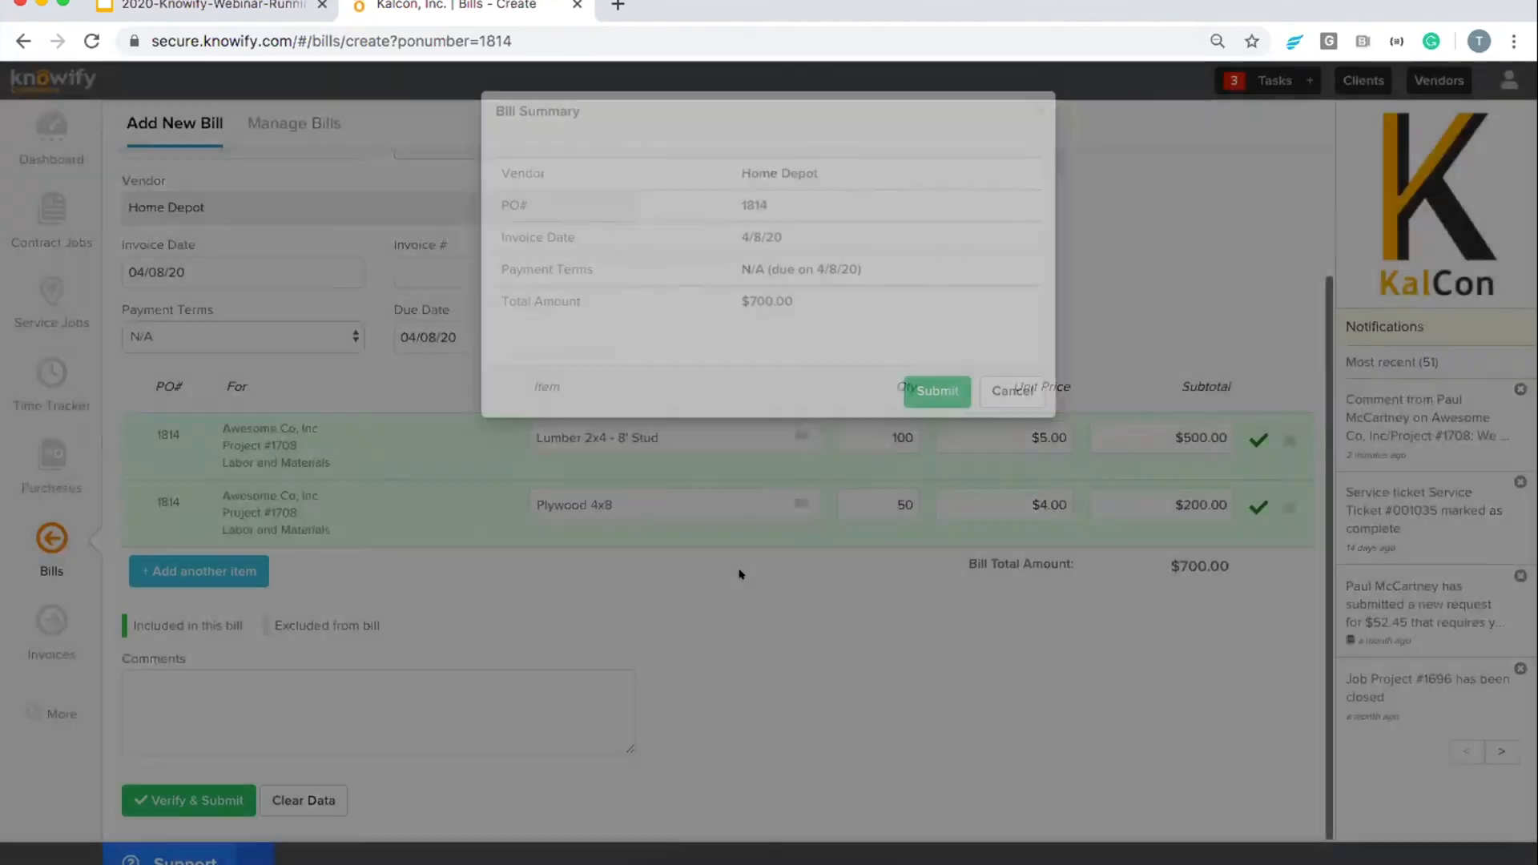
left_click(936, 391)
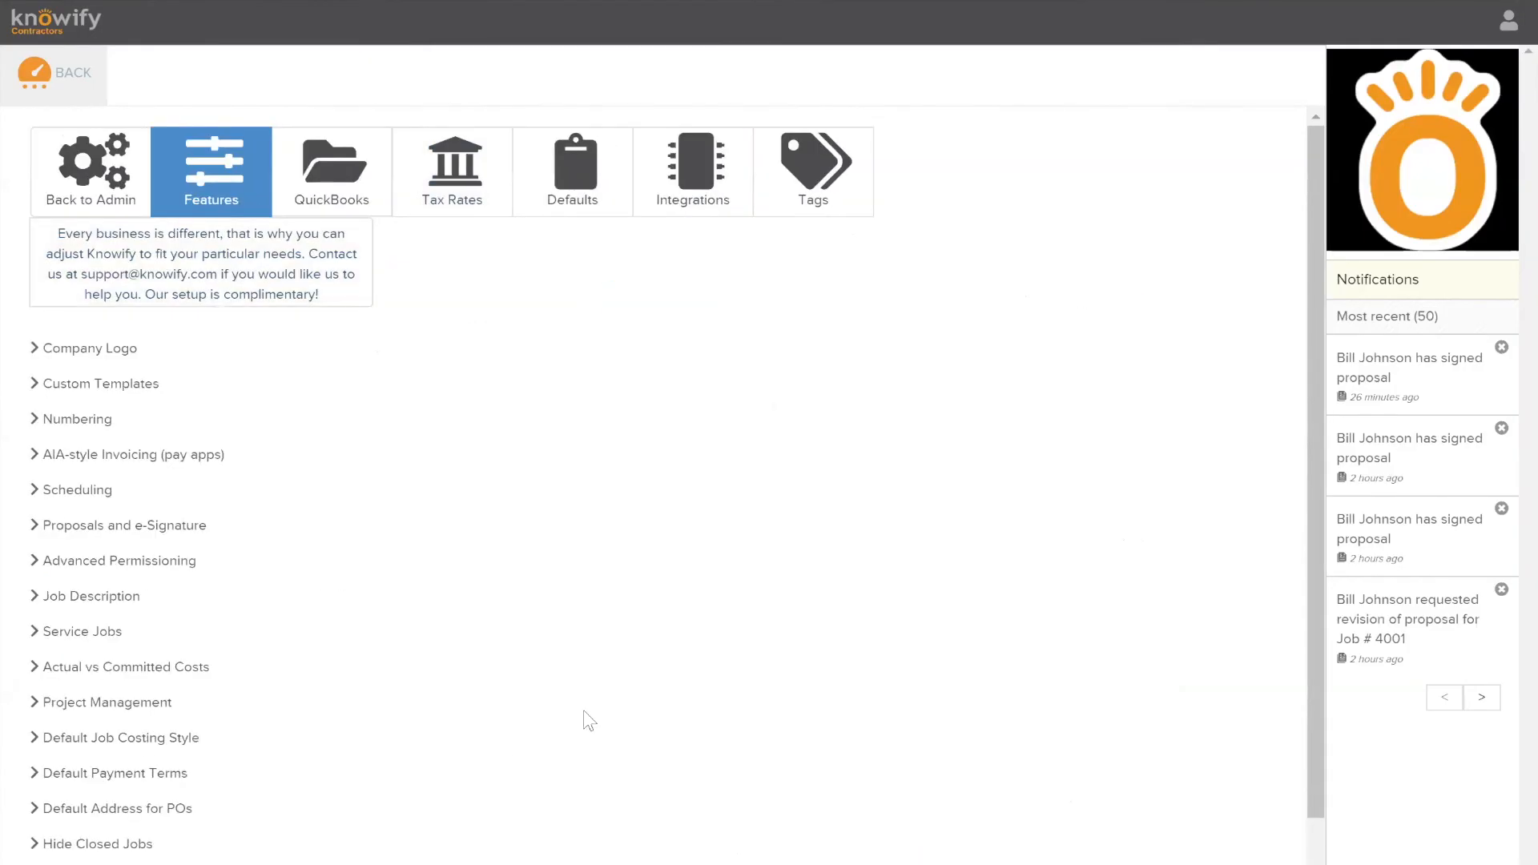
- Expand the Advanced Permissioning feature settings and examine the options for access restrictions and bill approval
left_click(171, 563)
scroll(567, 535, "down", 3)
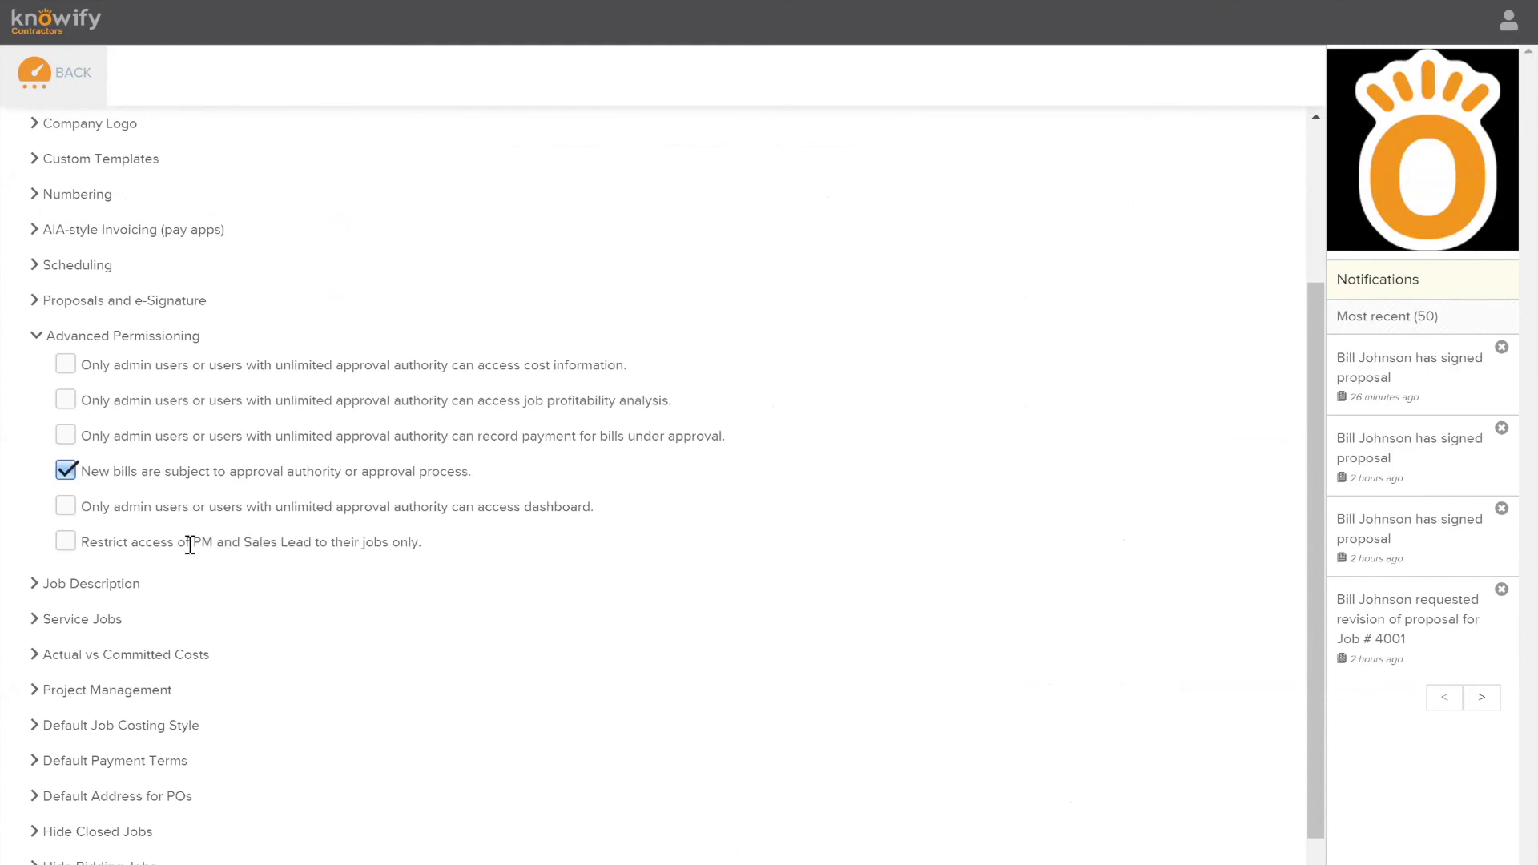
- Leave the feature settings and open contract Job # 4001 for editing
left_click(81, 93)
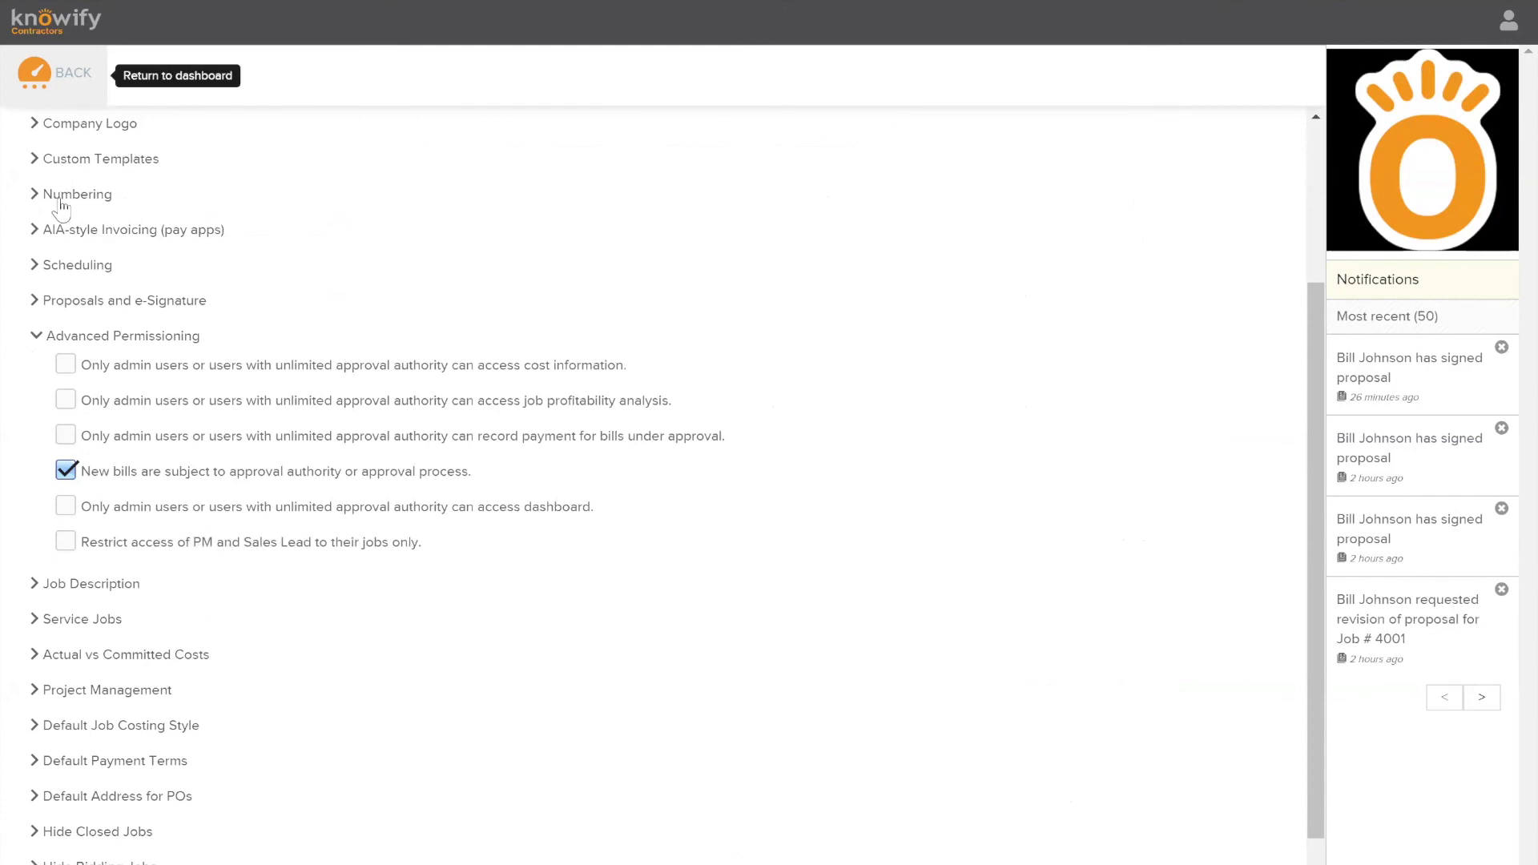
left_click(58, 197)
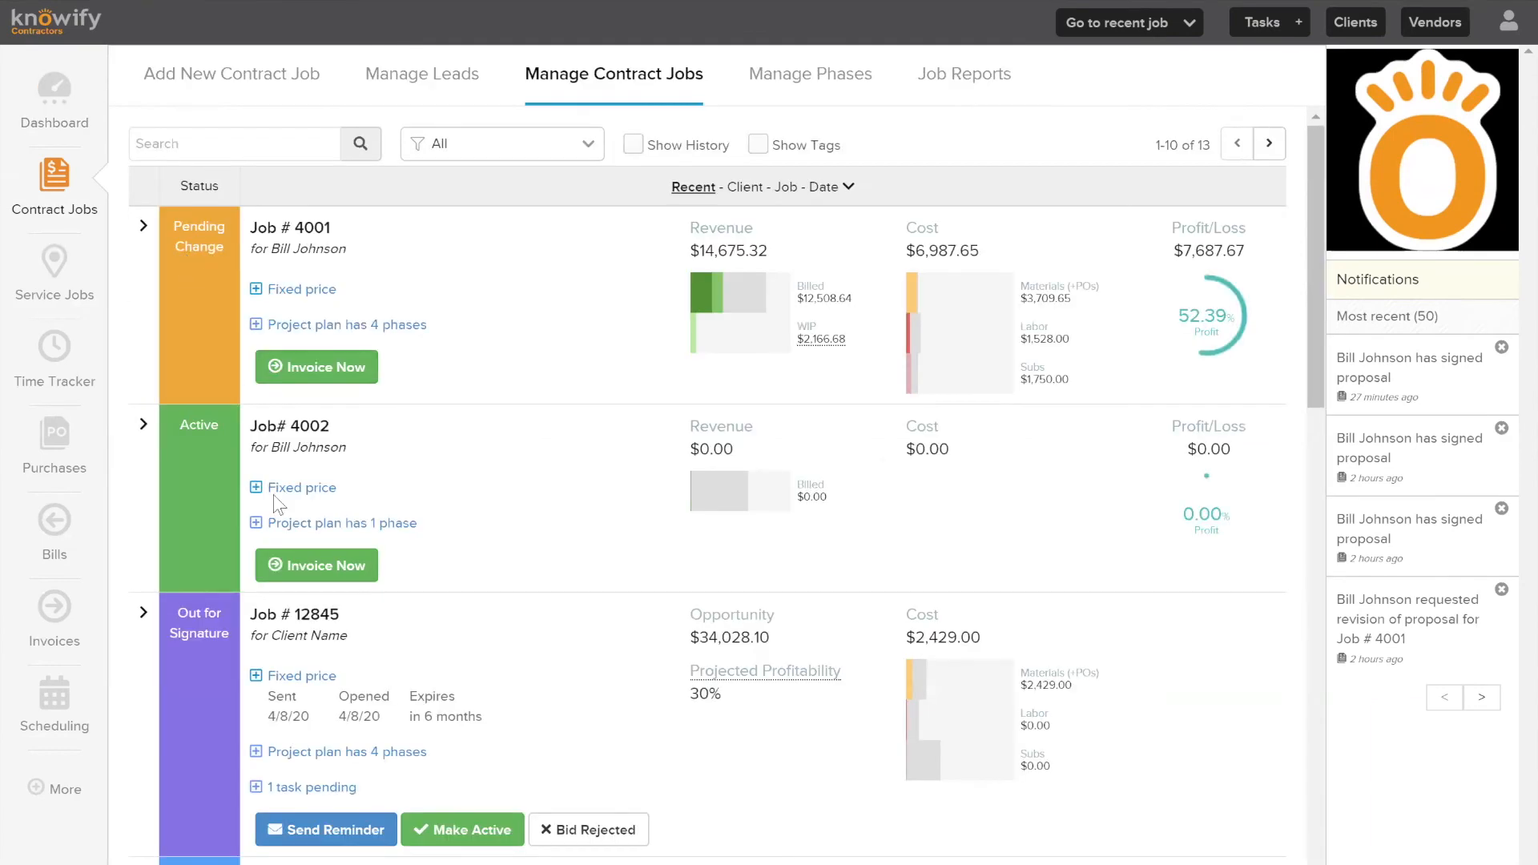
left_click(74, 605)
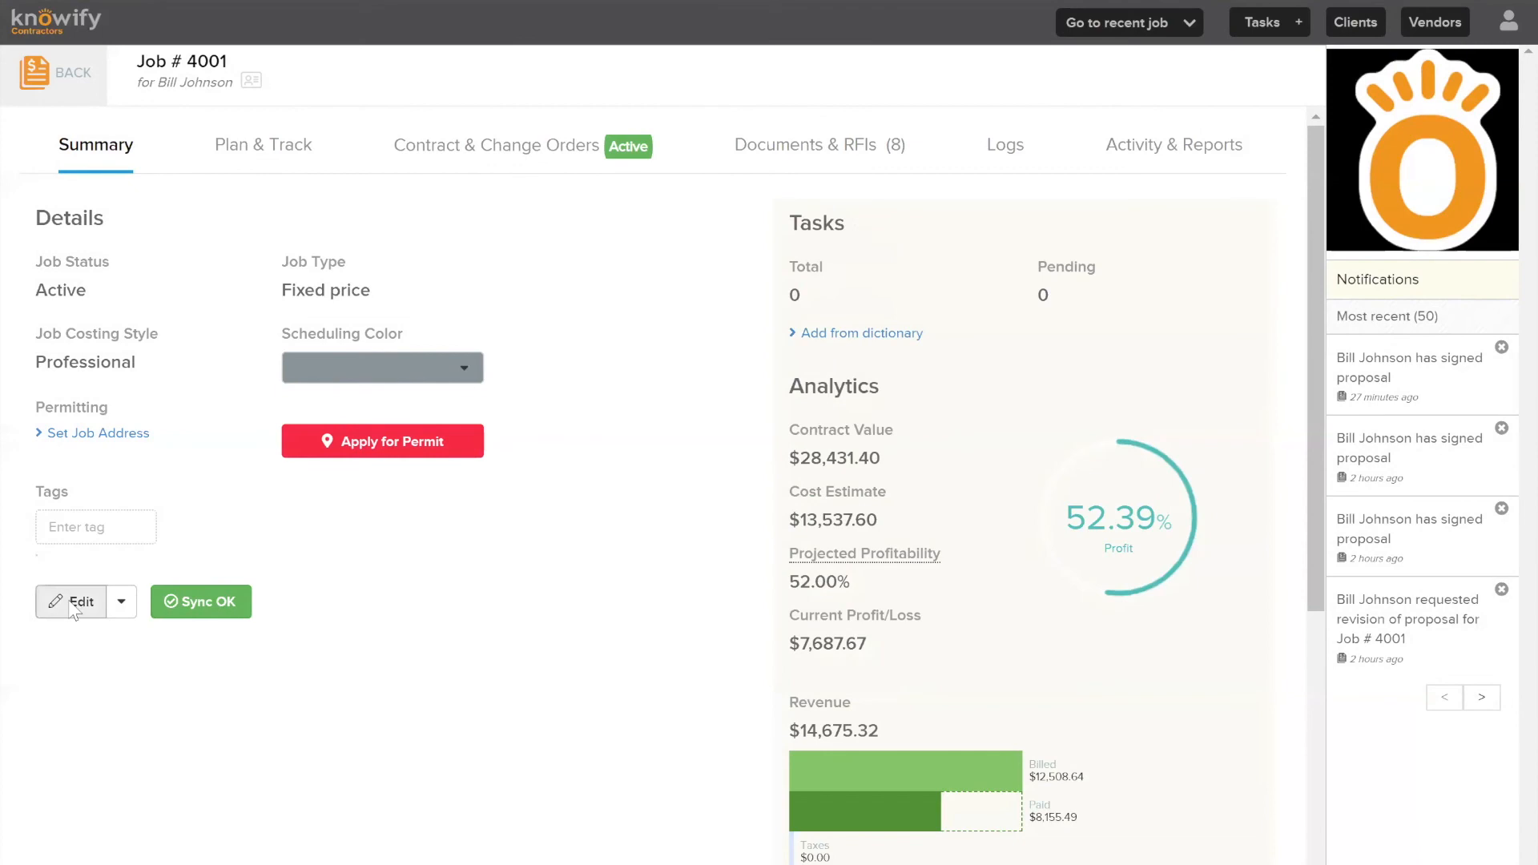
- Enable Set Sales Lead and Set Project Manager for Job # 4001, assign an employee to each role, and save the changes
scroll(151, 733, "down", 1)
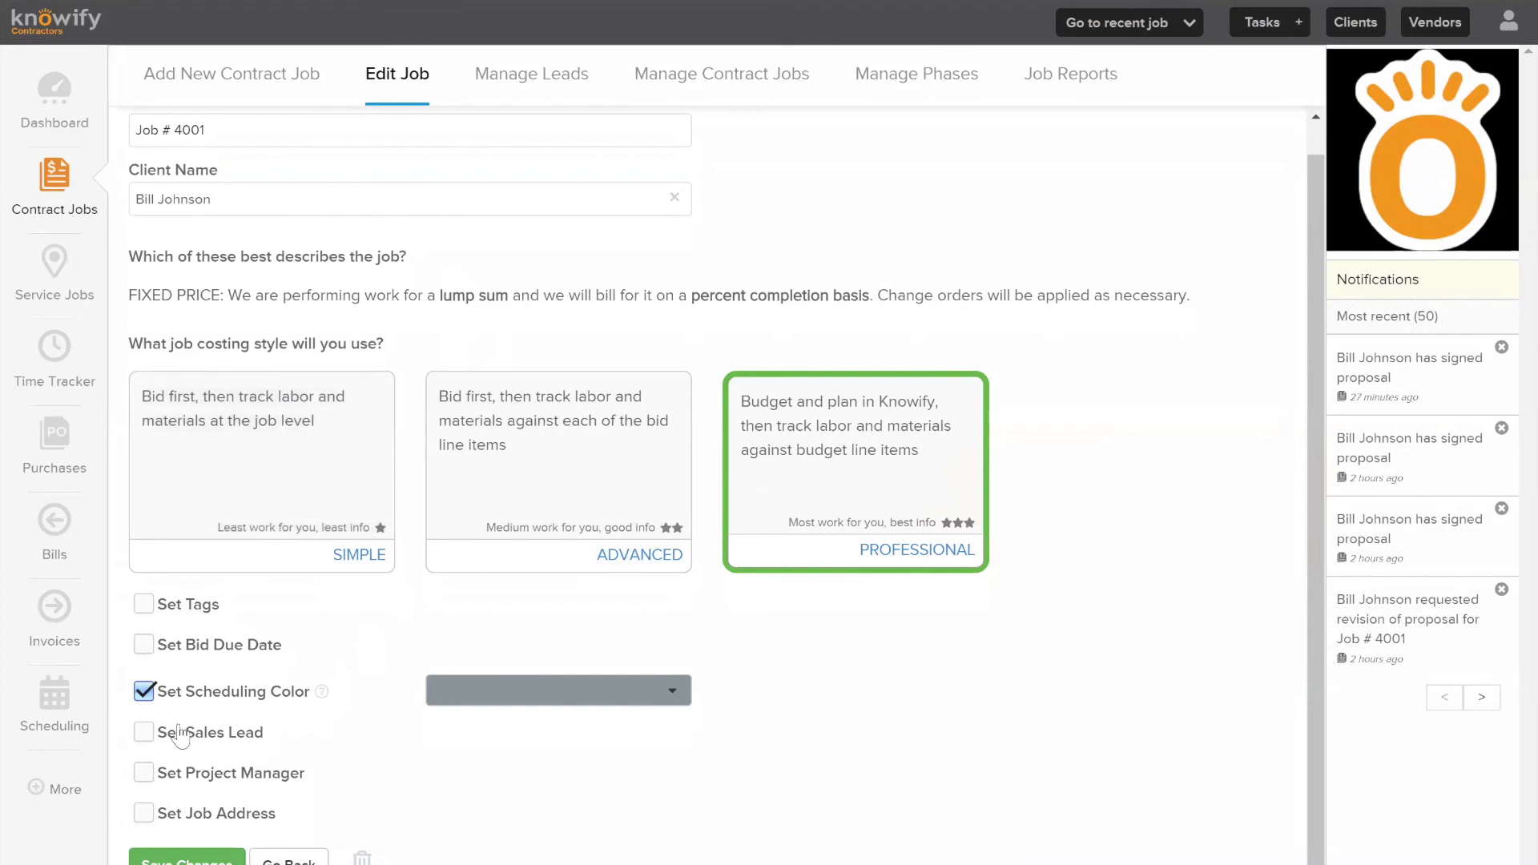
left_click(143, 732)
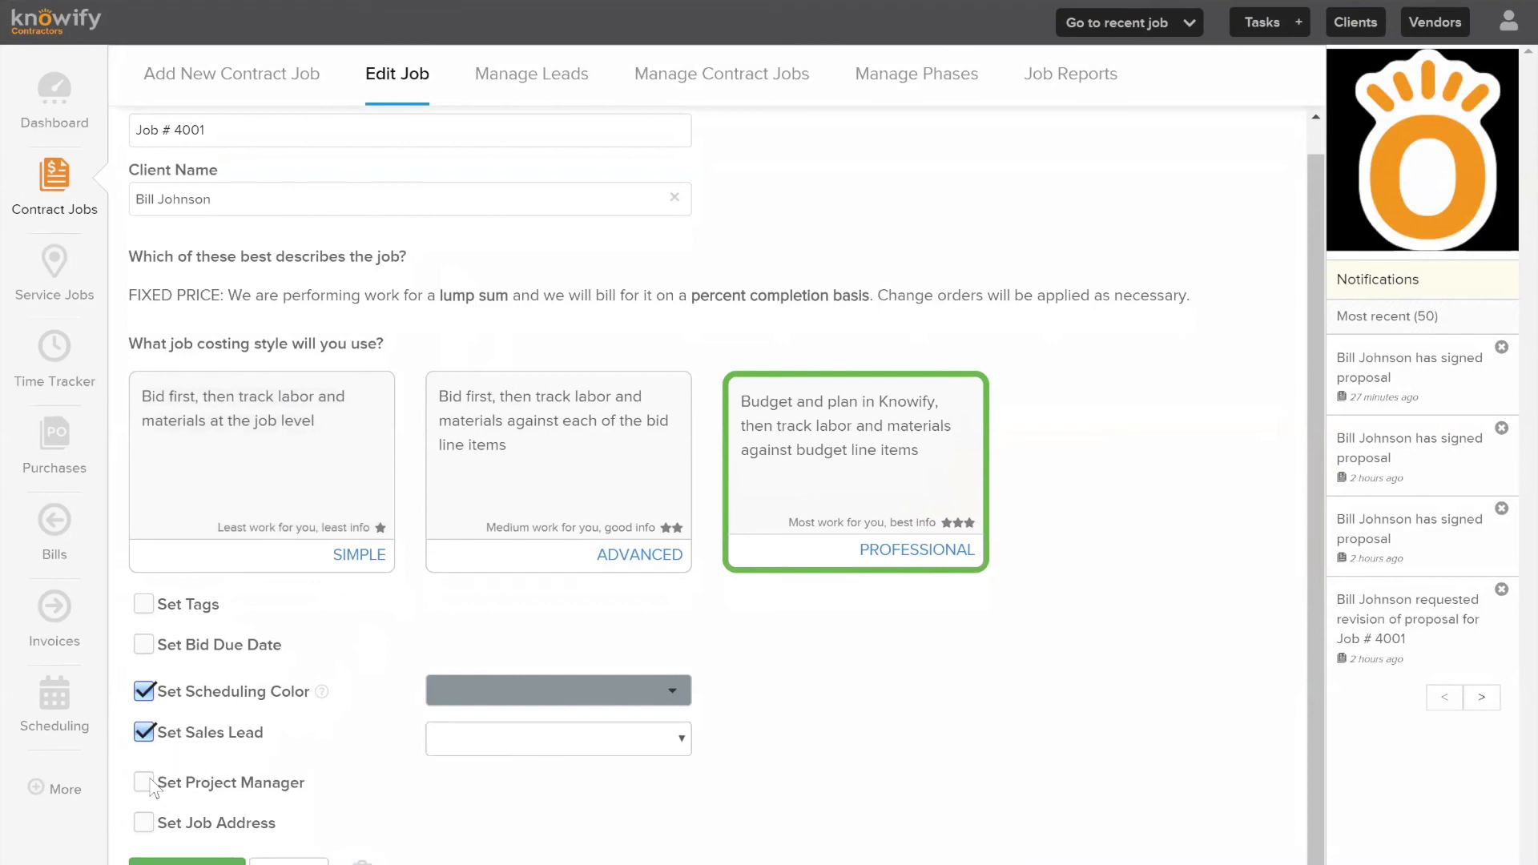
left_click(143, 783)
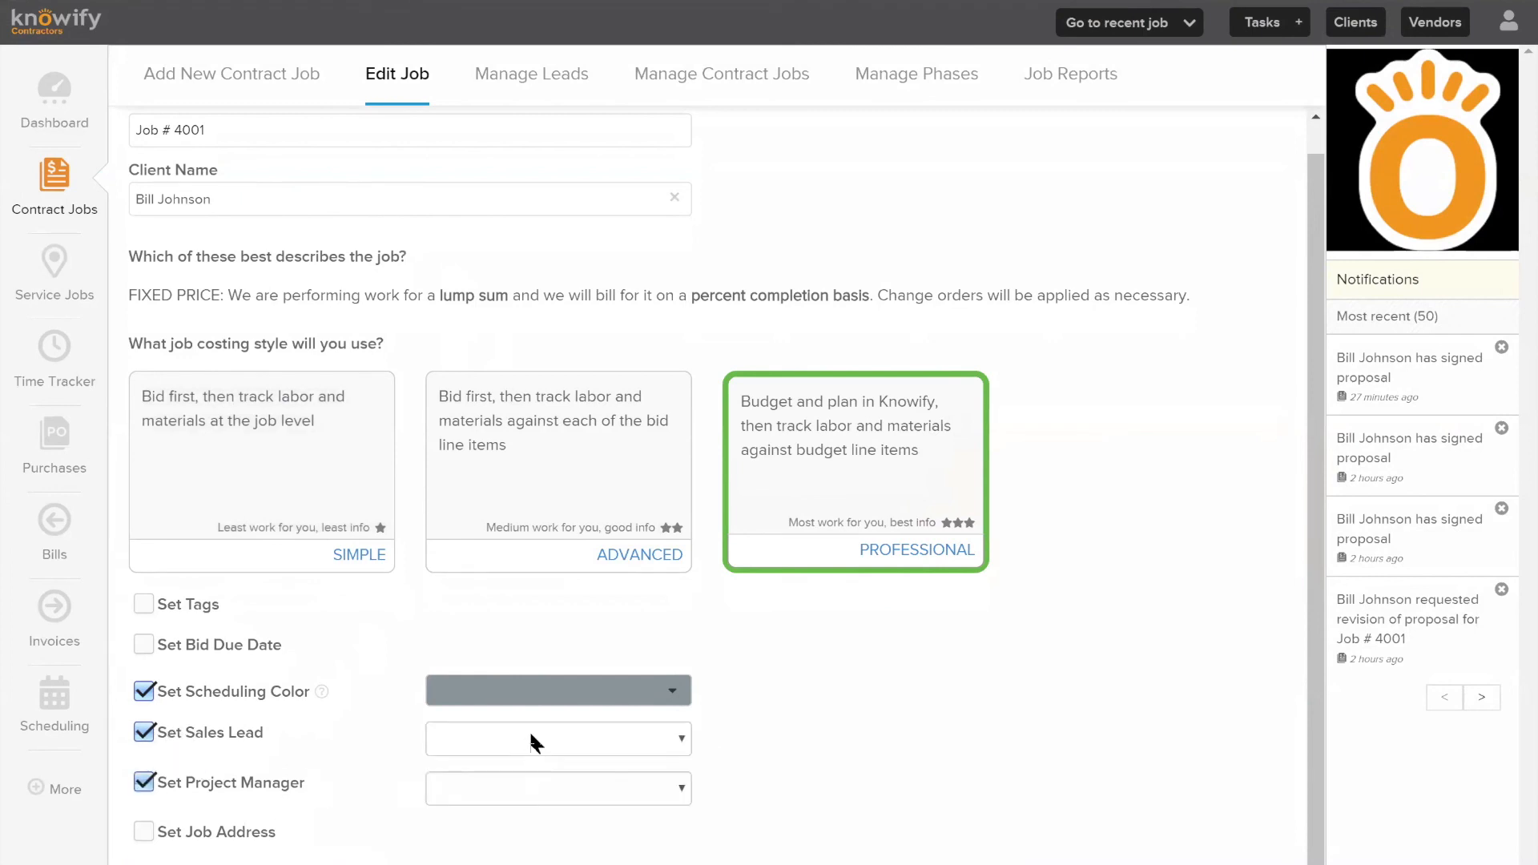
left_click(528, 730)
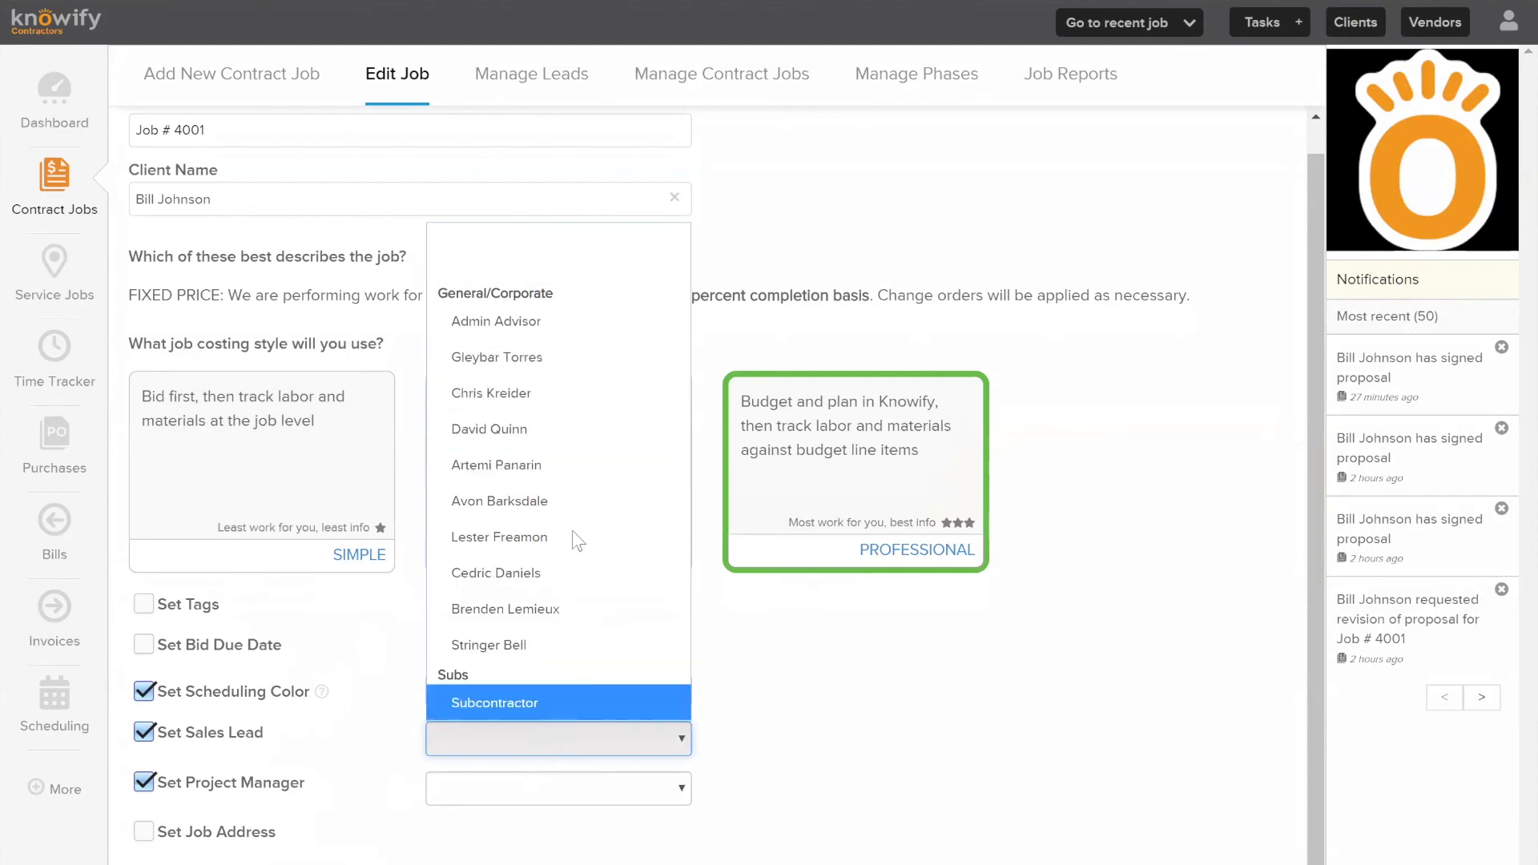
left_click(568, 397)
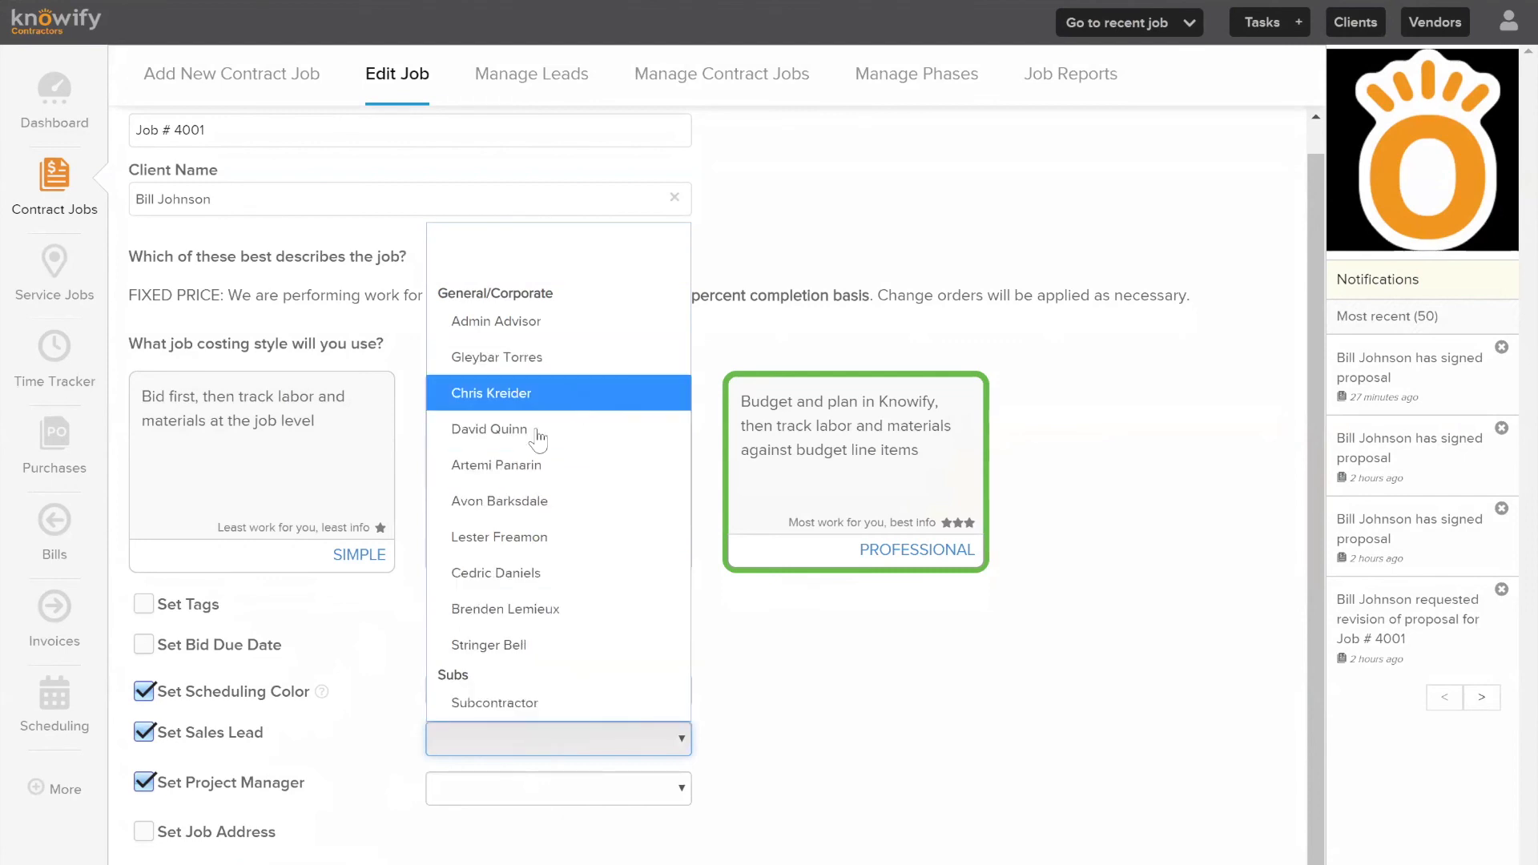
left_click(553, 785)
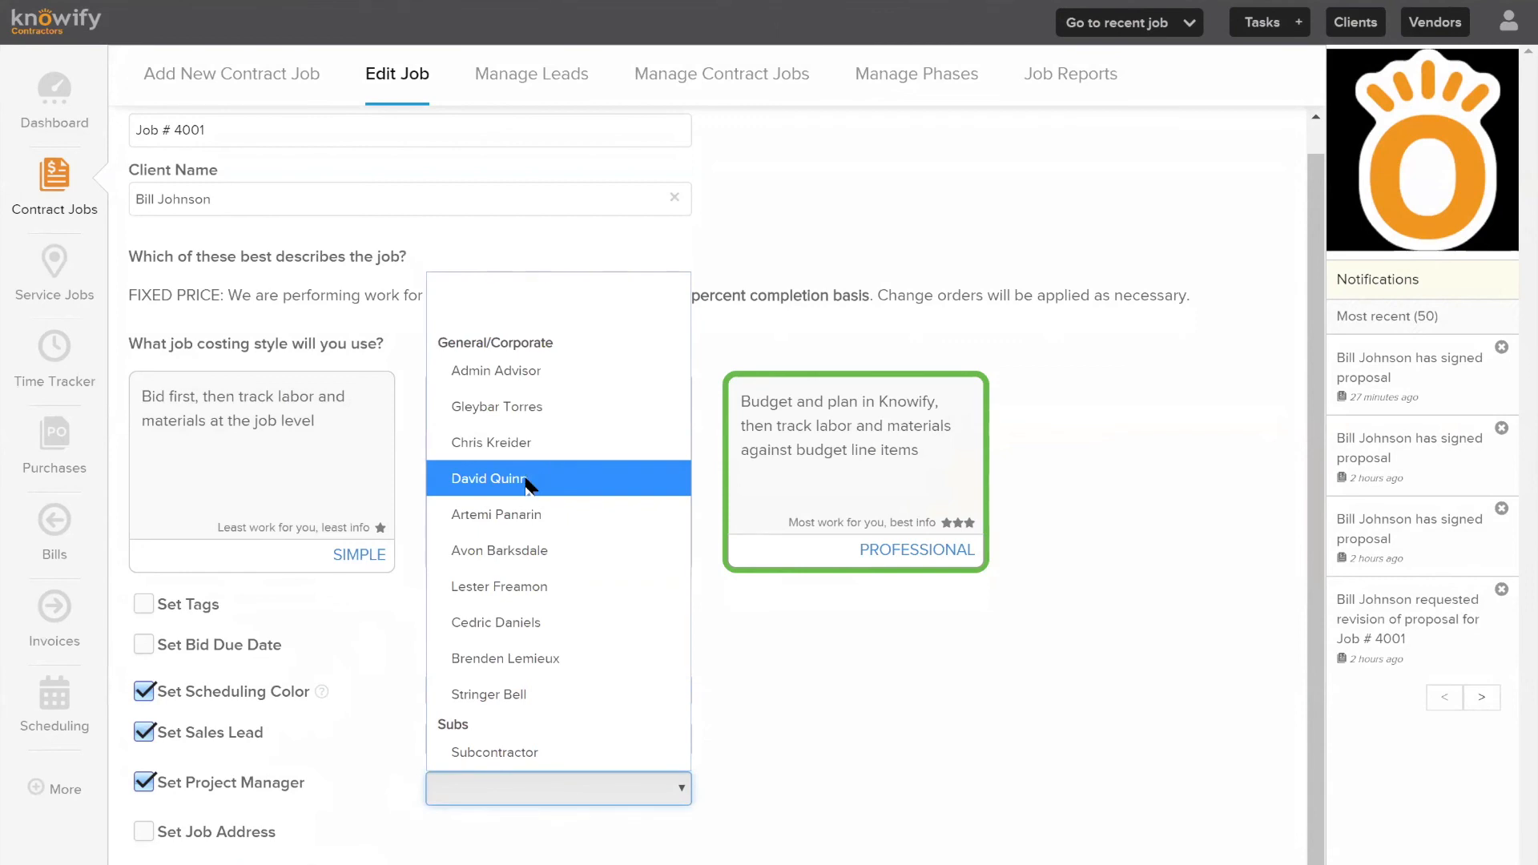
left_click(525, 655)
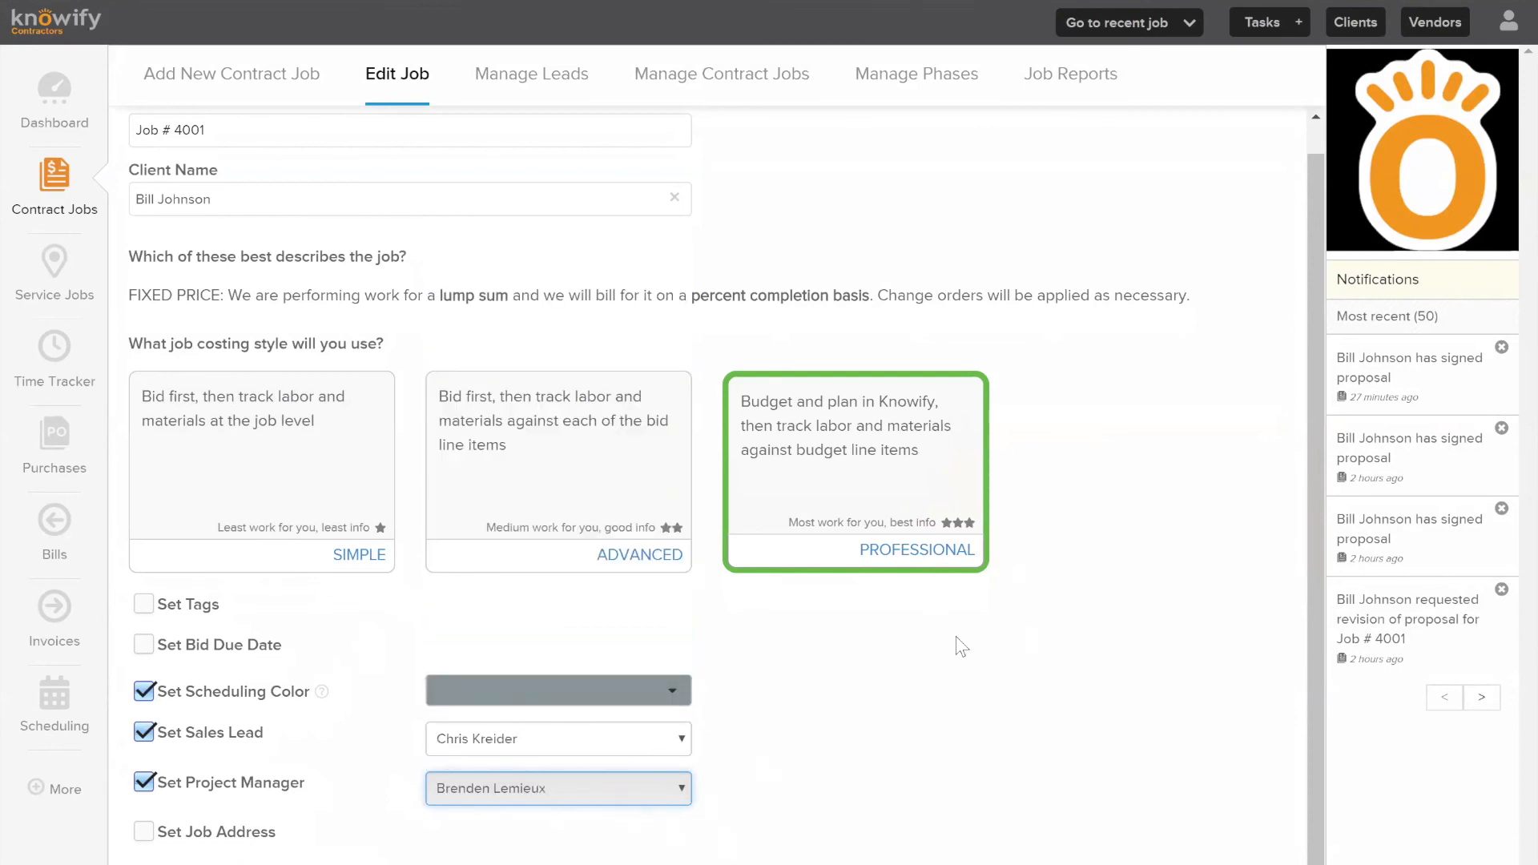
left_click(313, 747)
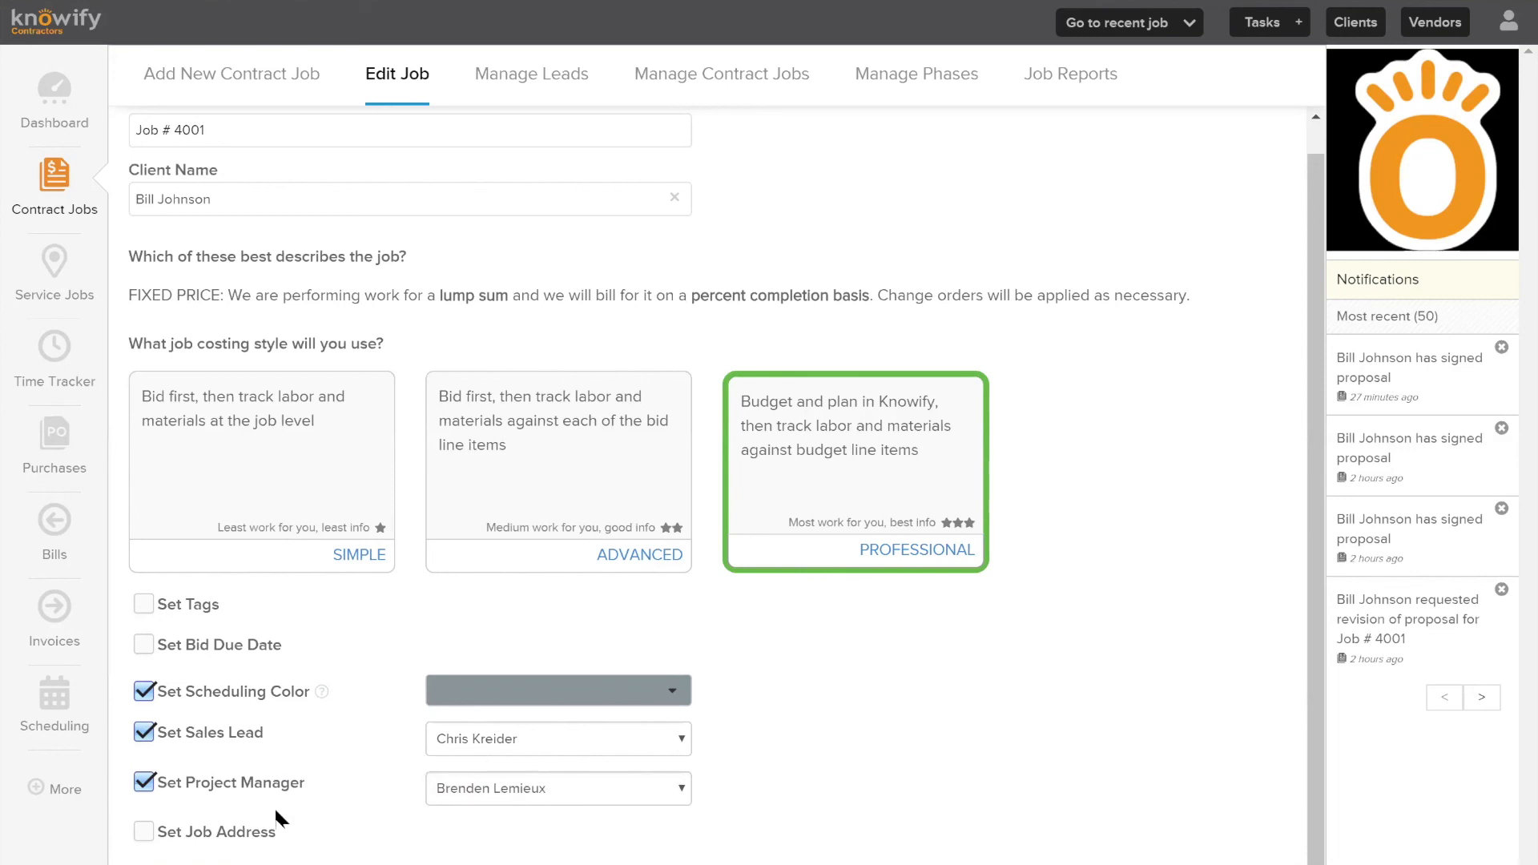
left_click(186, 863)
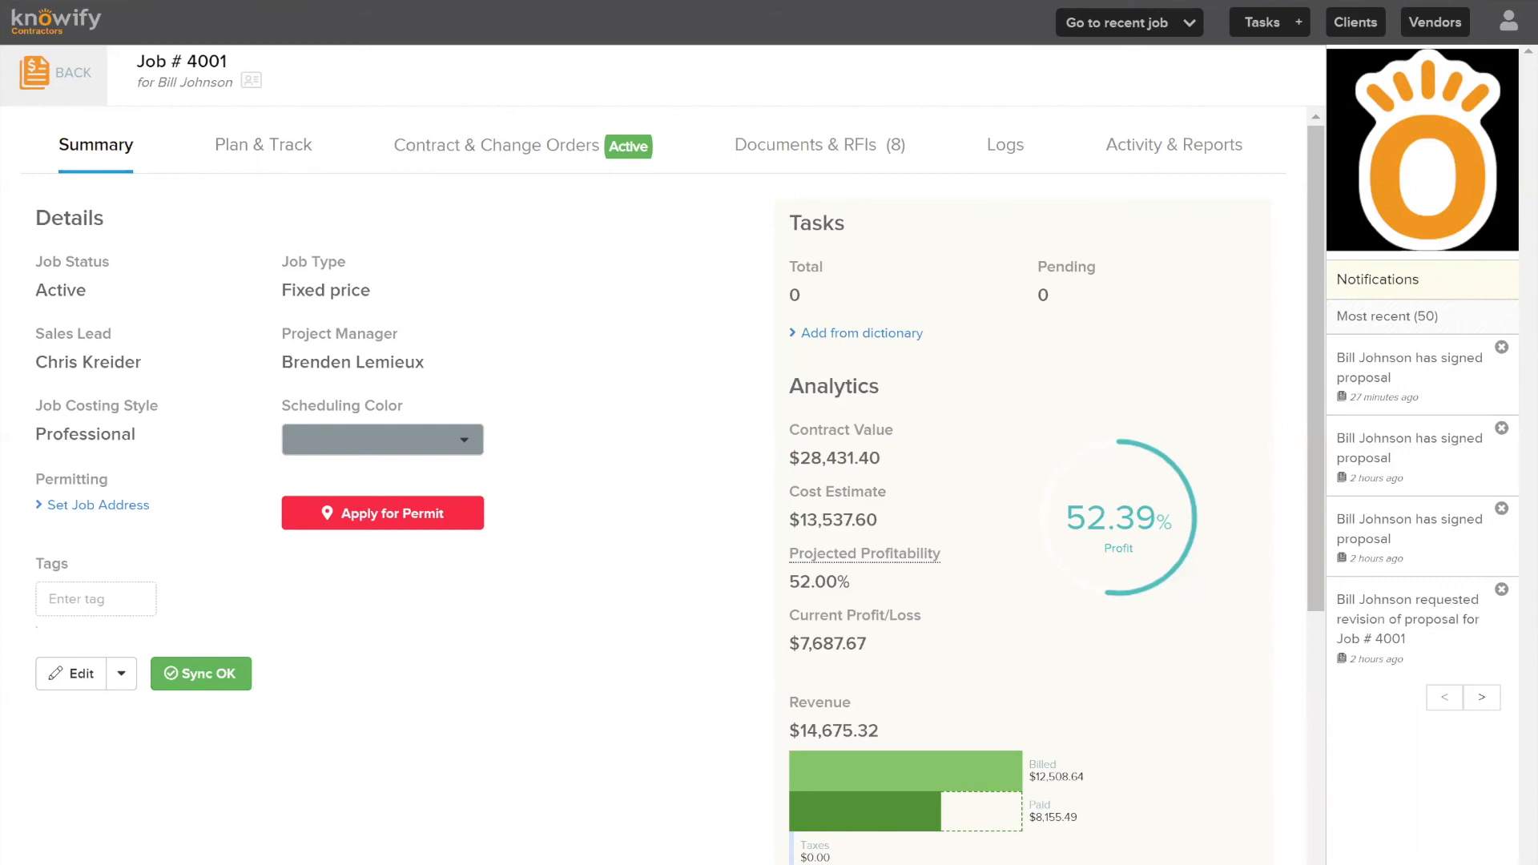
- Open the material purchase quantities for the Rough In/Site Prep phase in Job # 4001's project plan
left_click(263, 145)
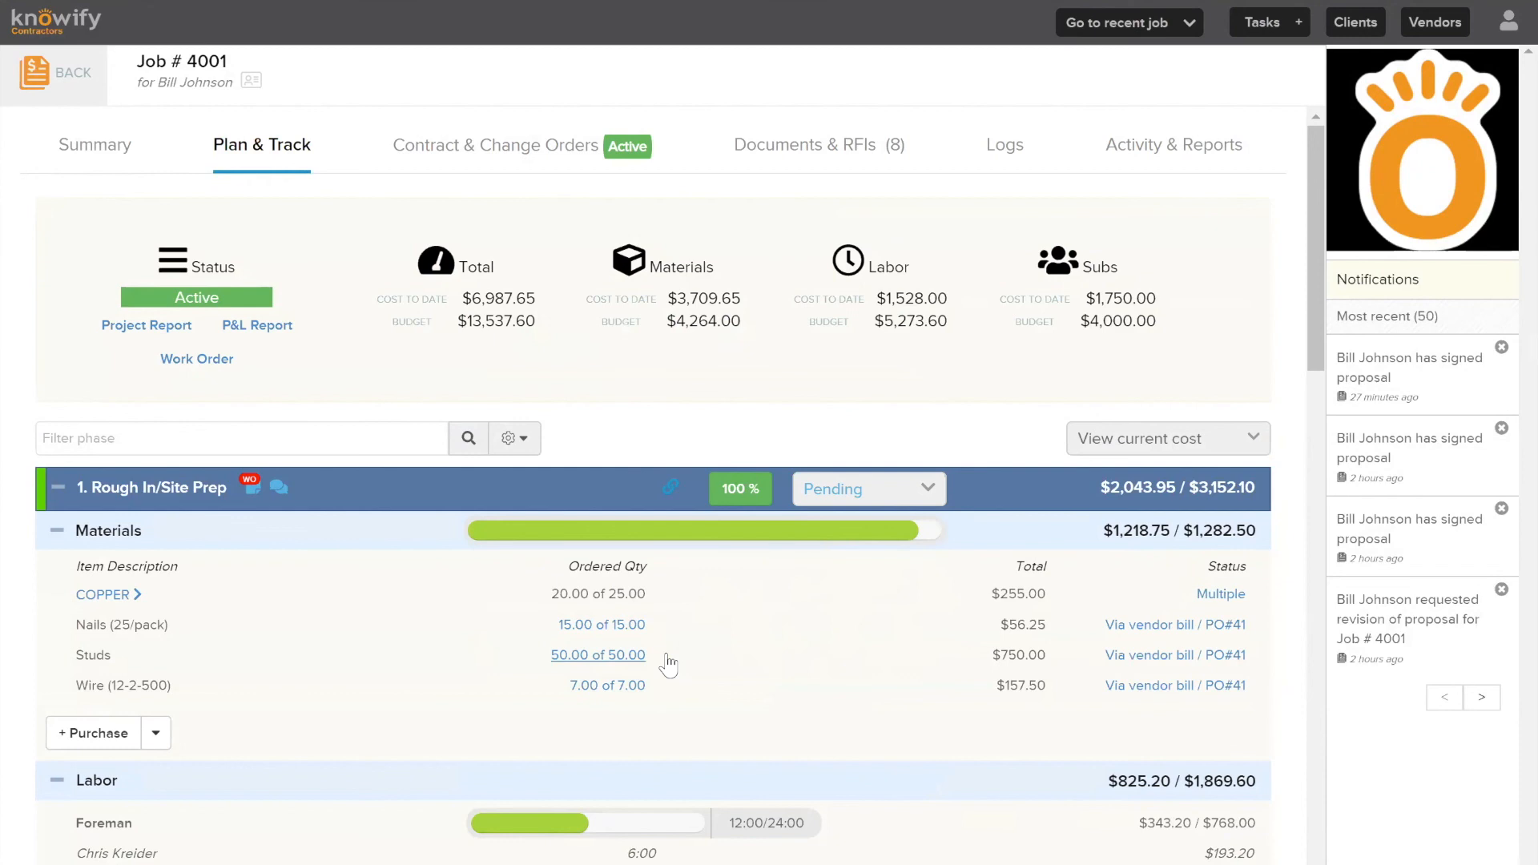
left_click(642, 627)
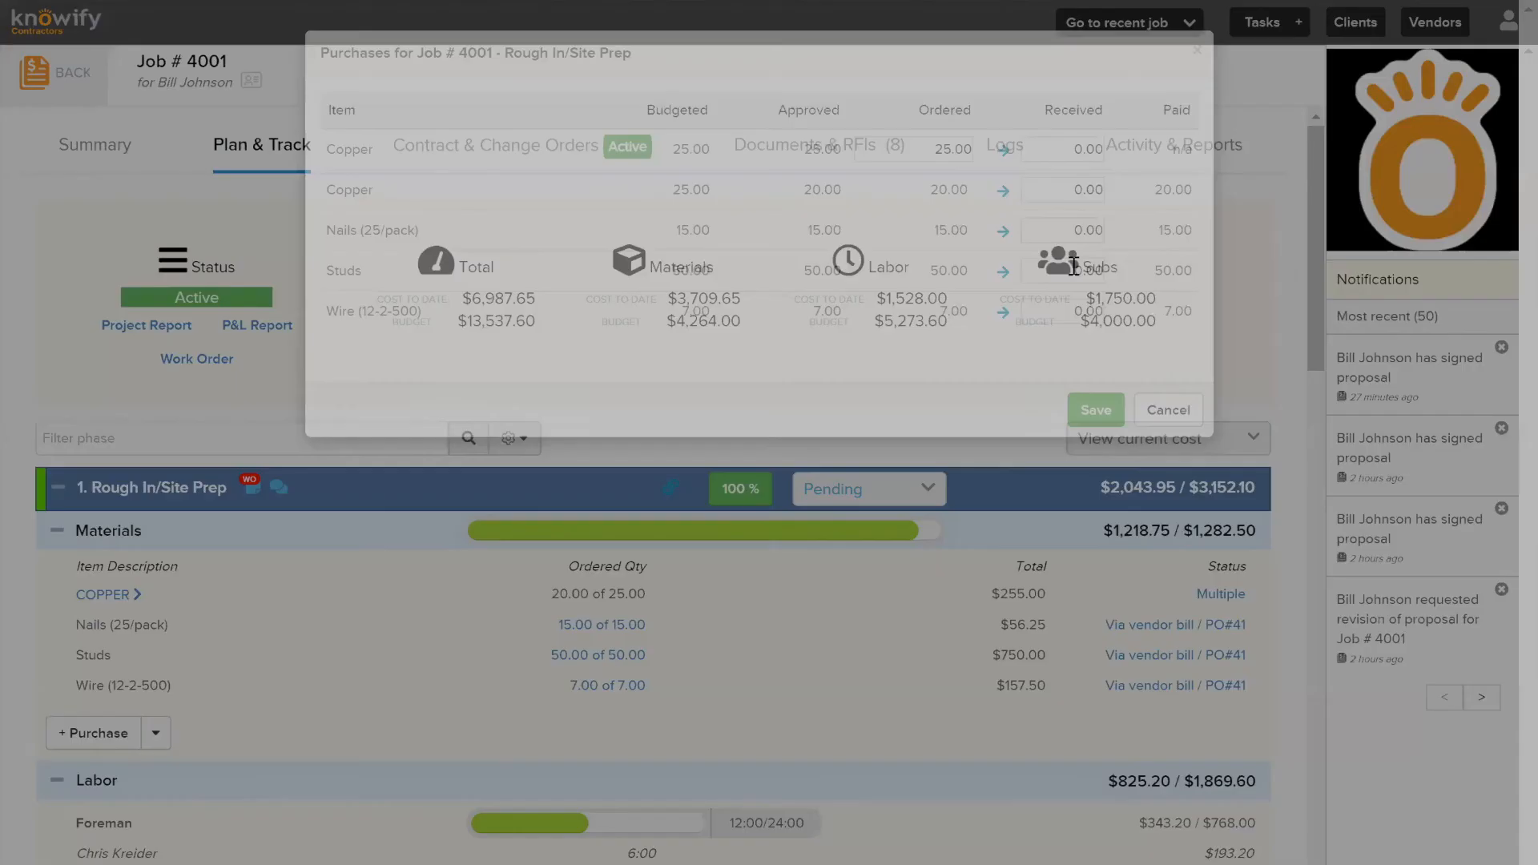